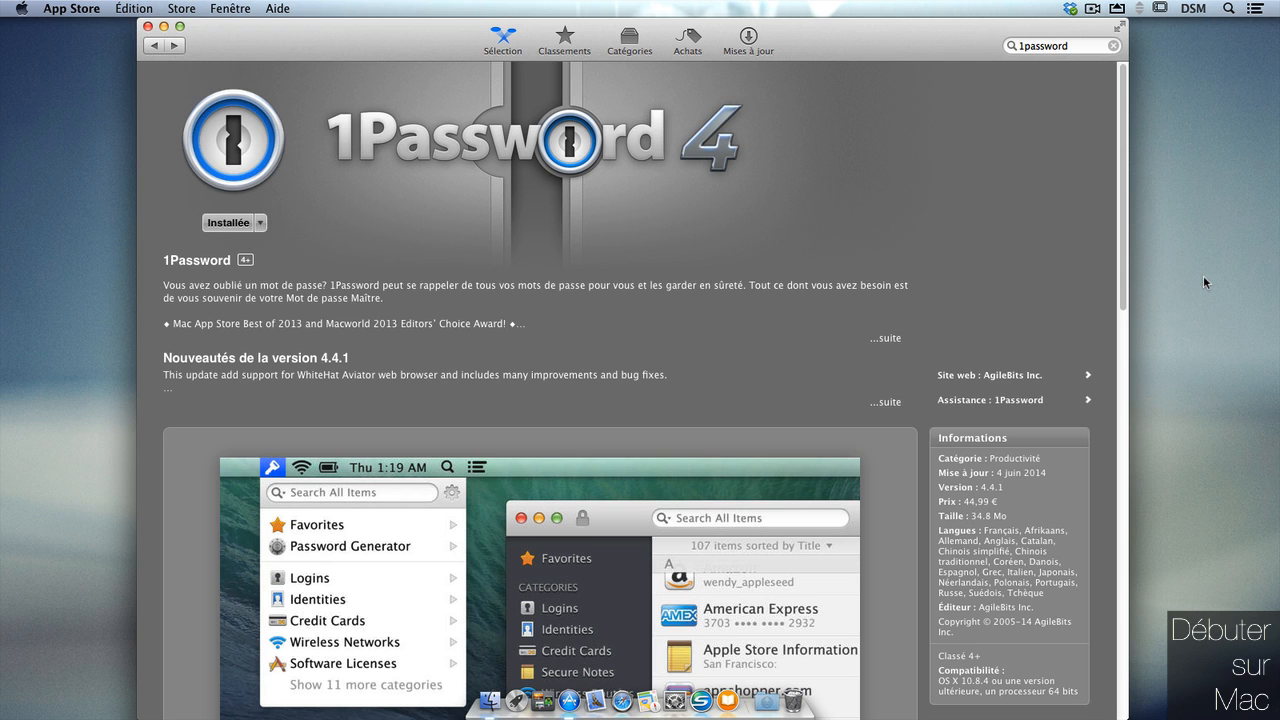
Close the App Store, finish the 1Password welcome tour and bring up the unlock window.
click(148, 27)
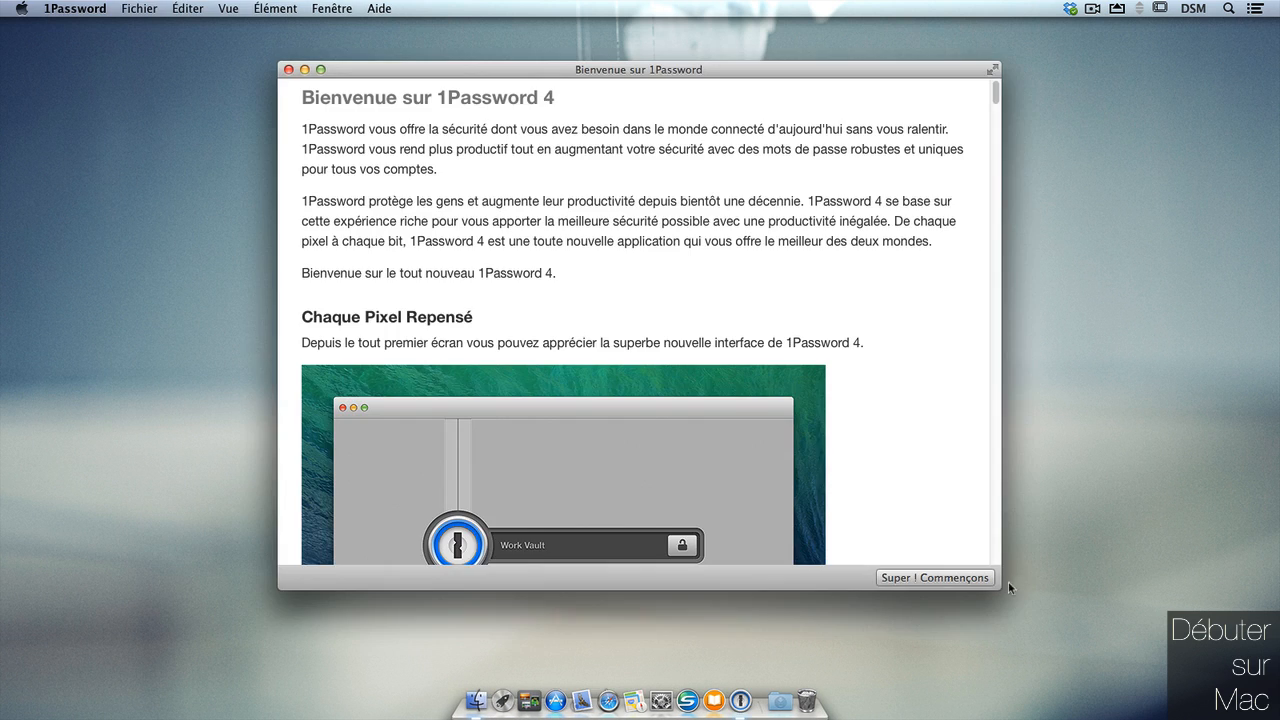
drag(1000, 666, 1059, 680)
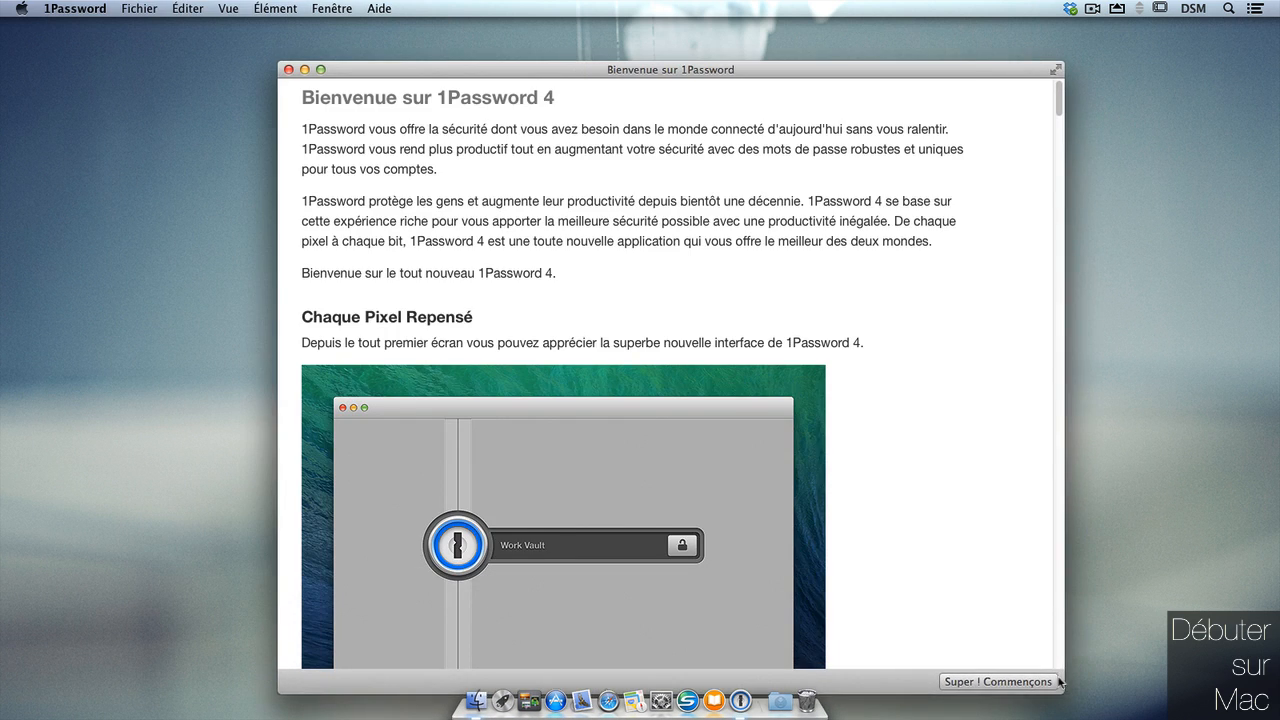
drag(1012, 72, 1030, 30)
click(985, 638)
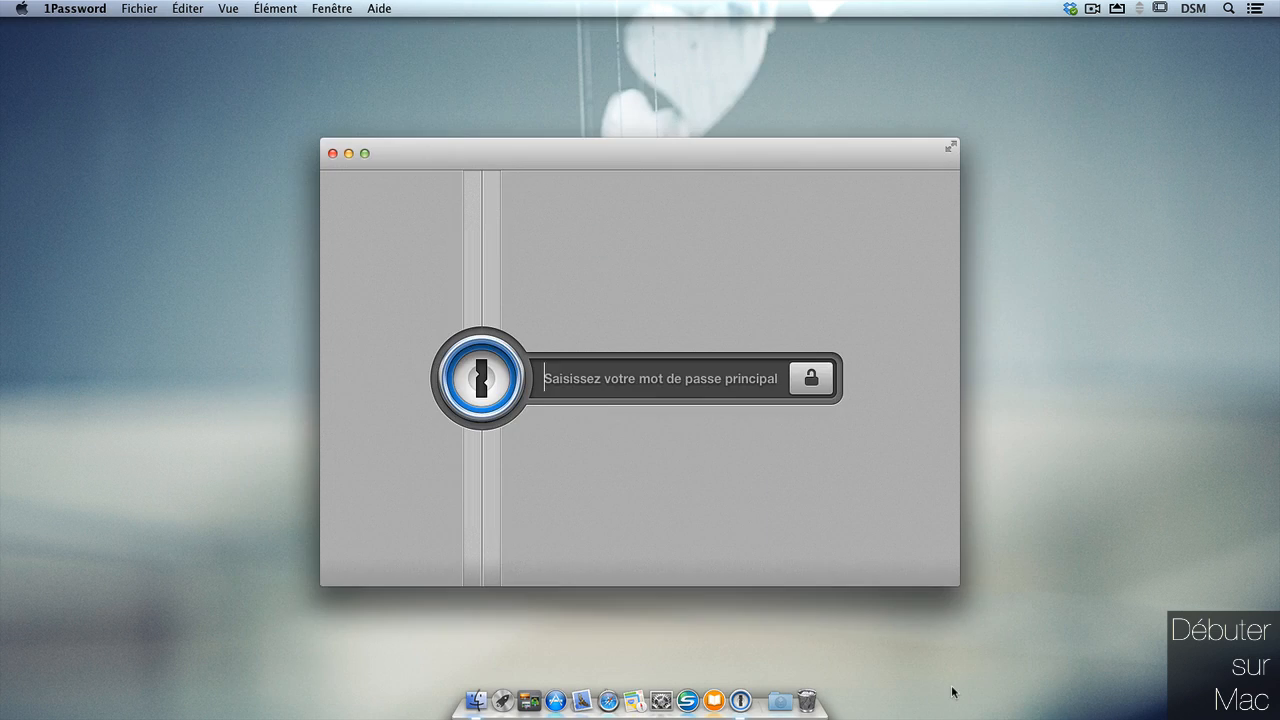
drag(897, 150, 903, 138)
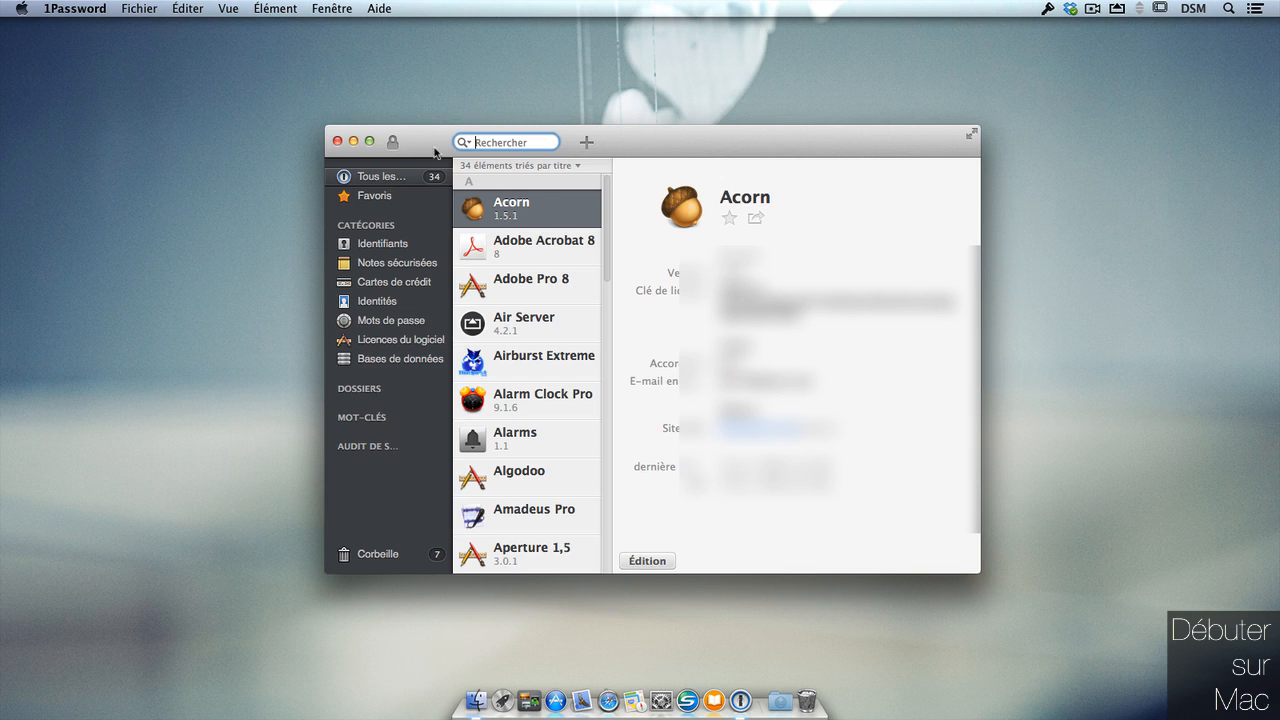
Create the demodsm vault with a master password and the hint 'je saisis un indice'.
click(96, 12)
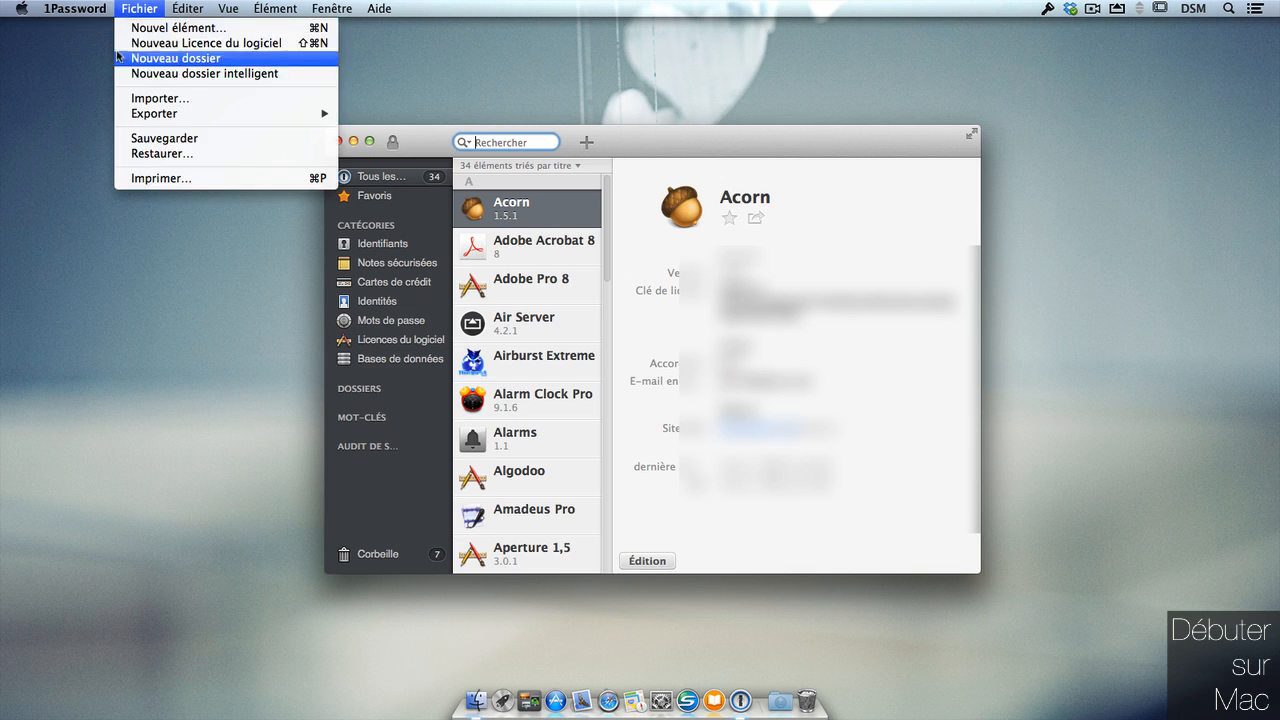
click(100, 93)
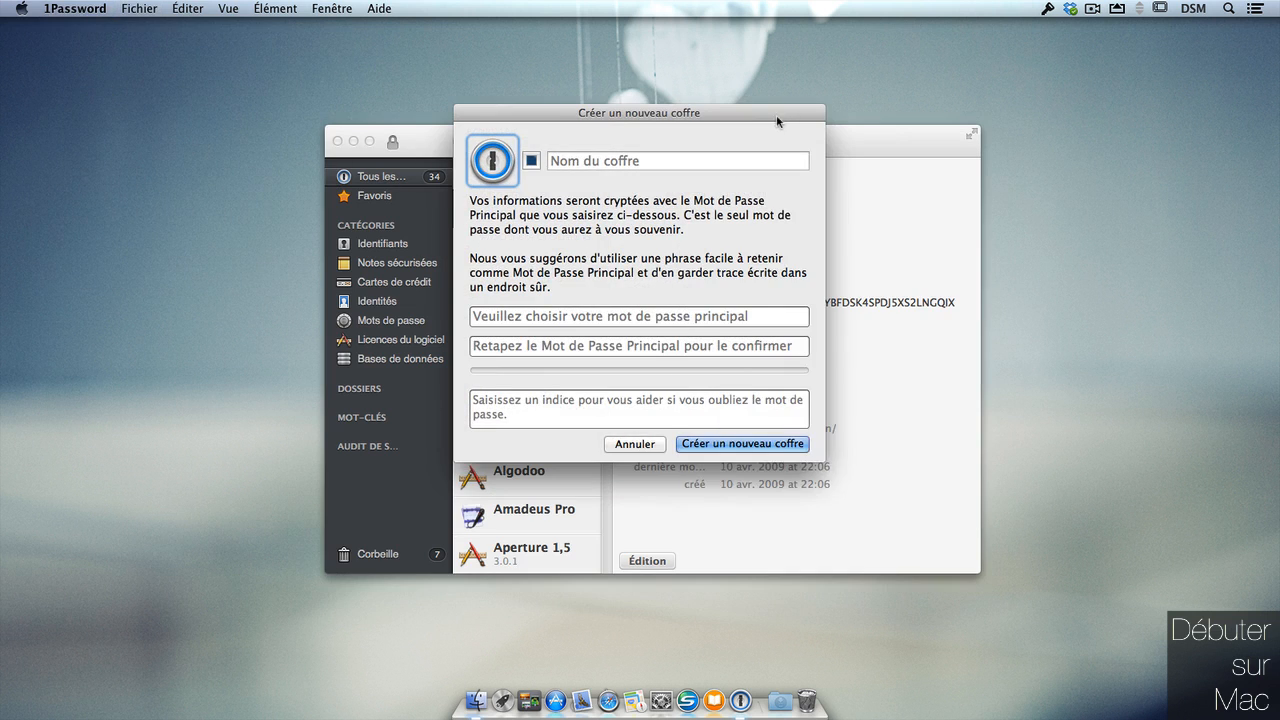
drag(846, 172, 872, 174)
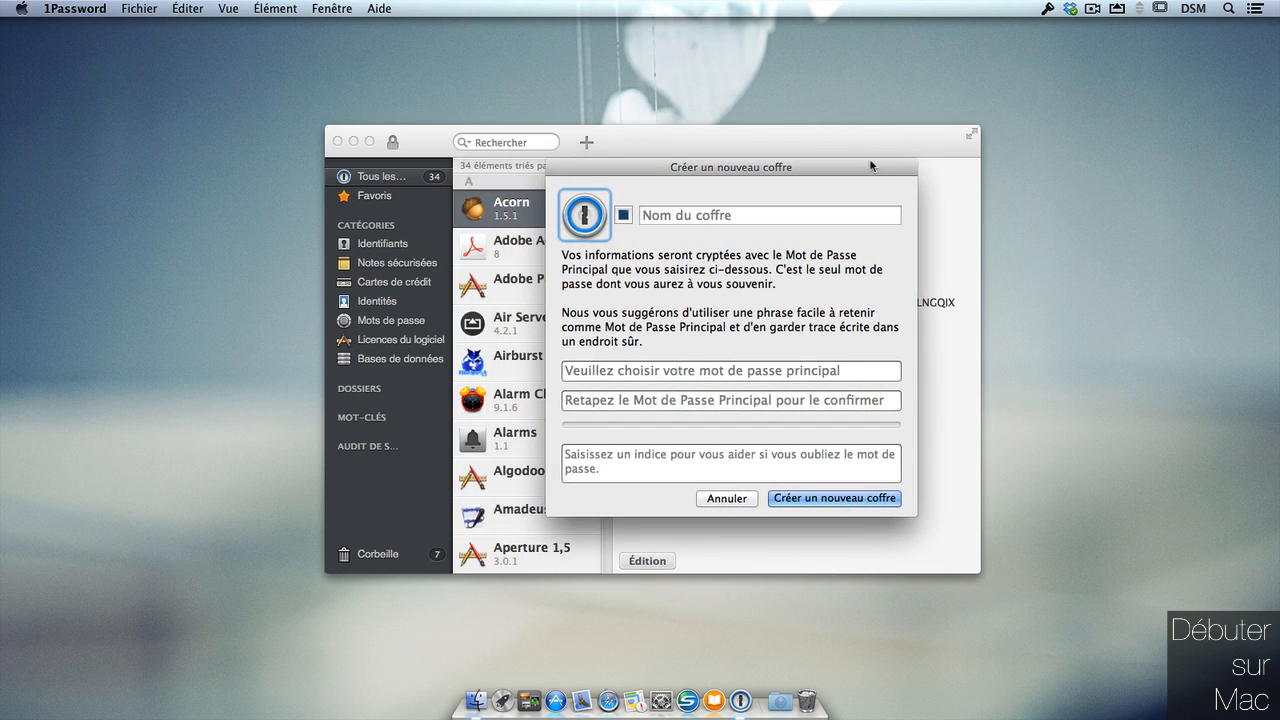
click(849, 215)
text(demo)
click(830, 371)
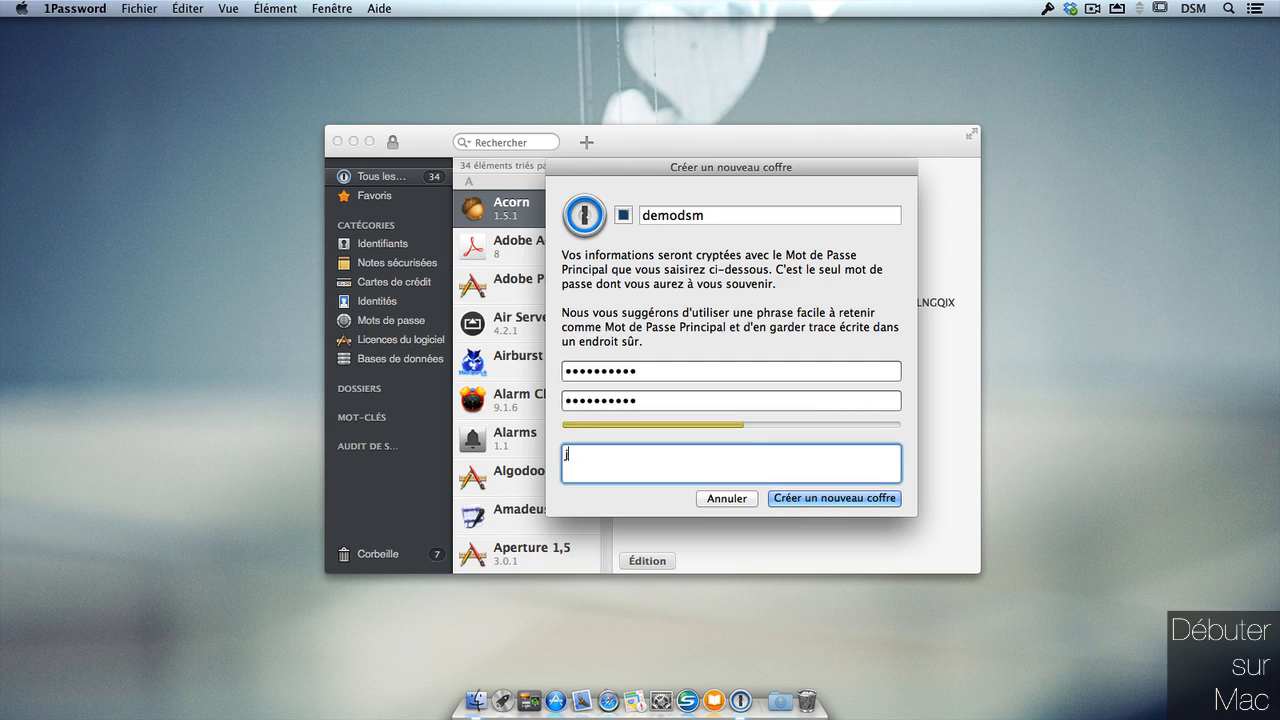
text(je saisis un indice)
click(880, 500)
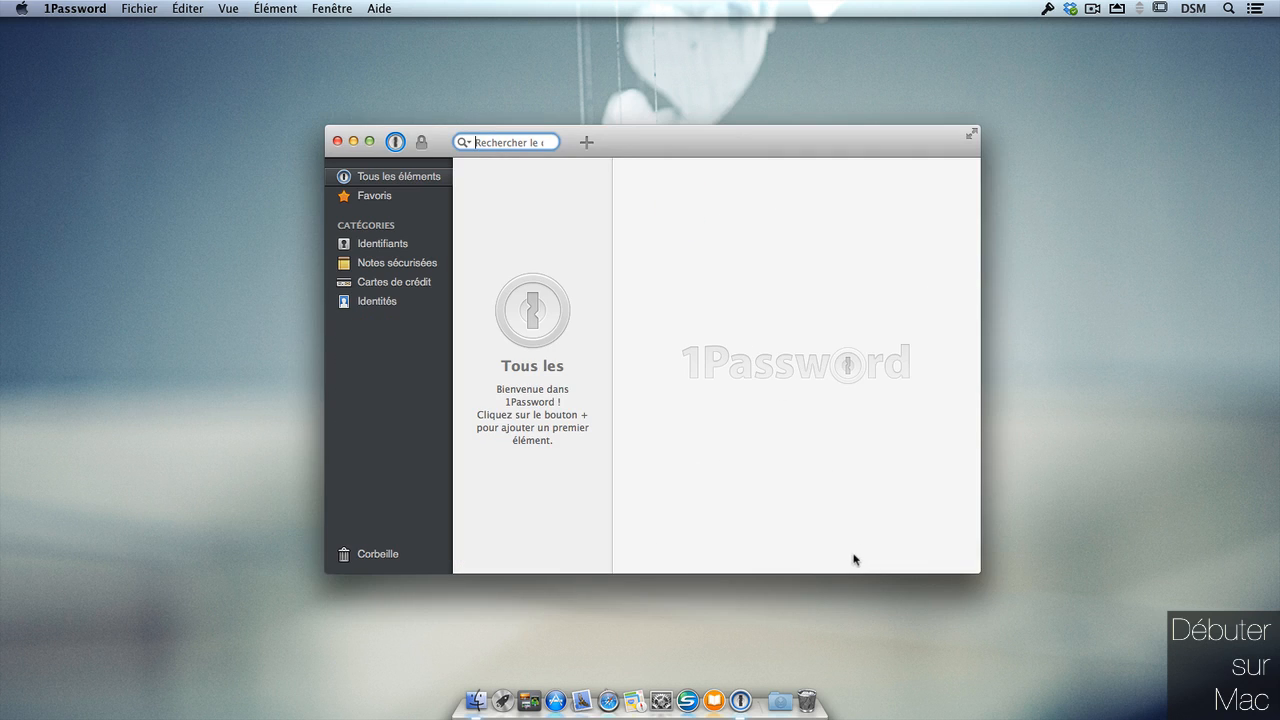
Enlarge and reposition the vault window, clear the stray search text and widen the category sidebar.
drag(978, 571, 1073, 624)
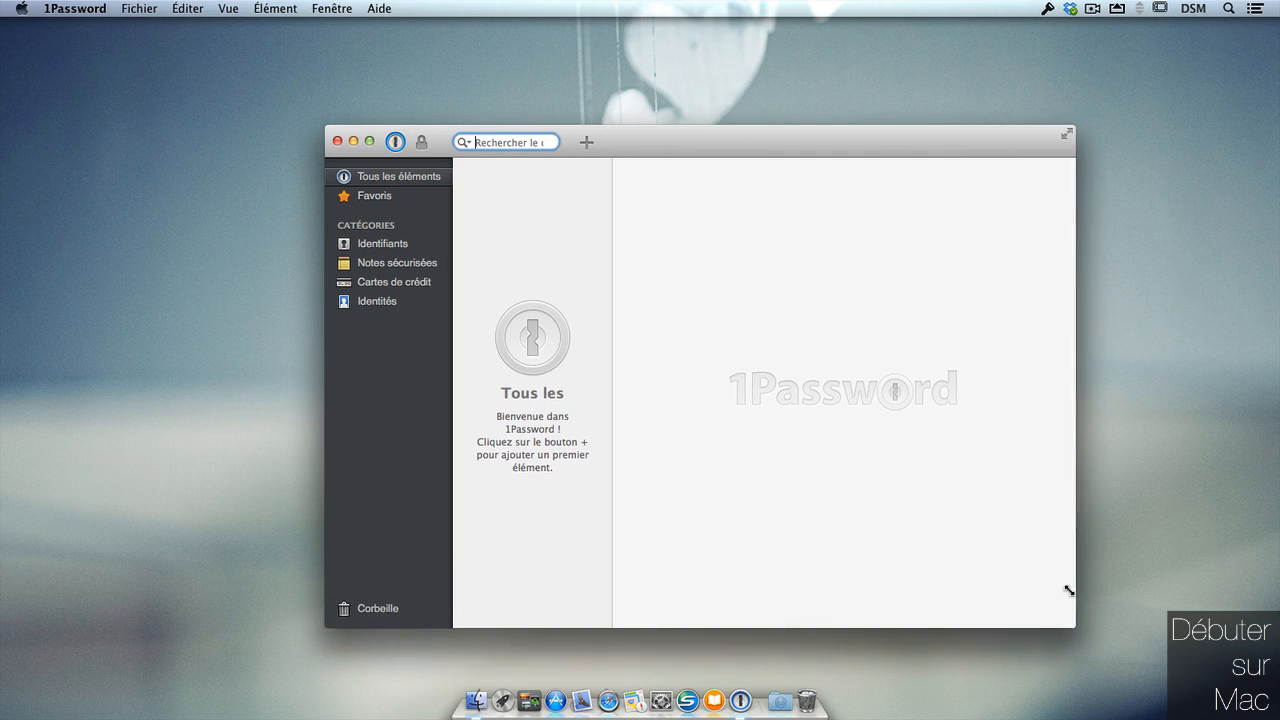
drag(834, 135, 735, 56)
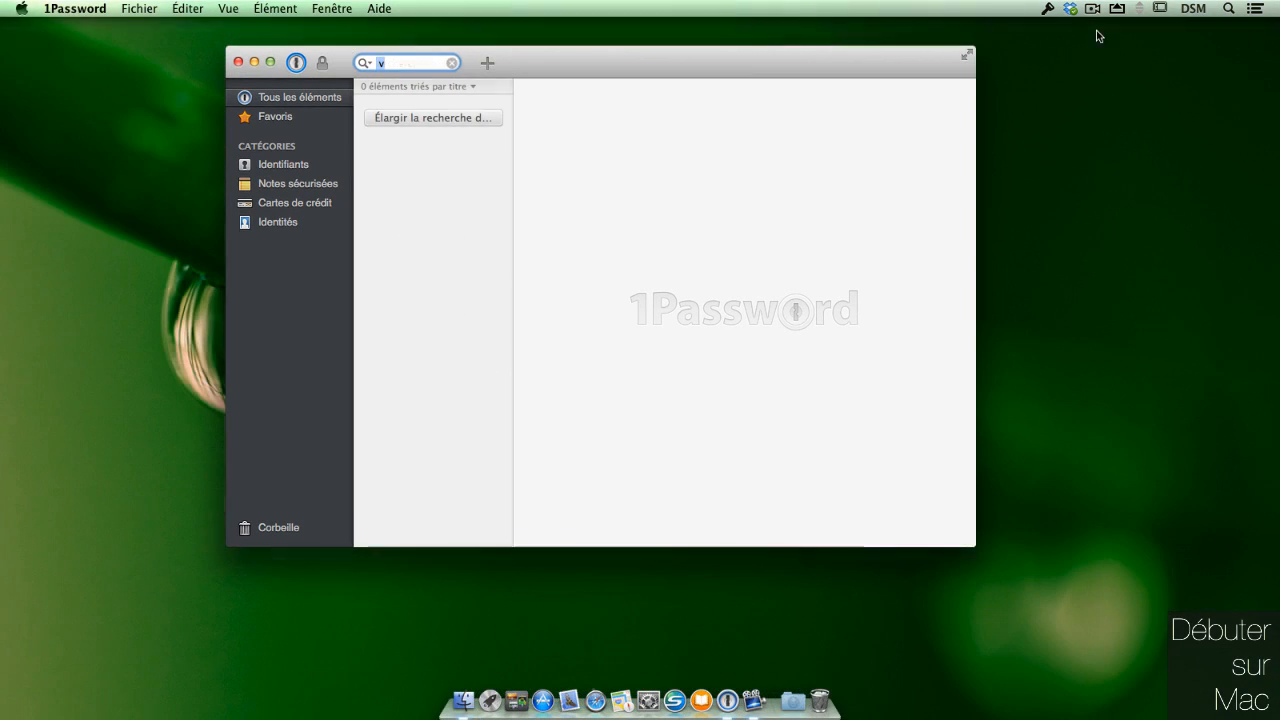
click(452, 63)
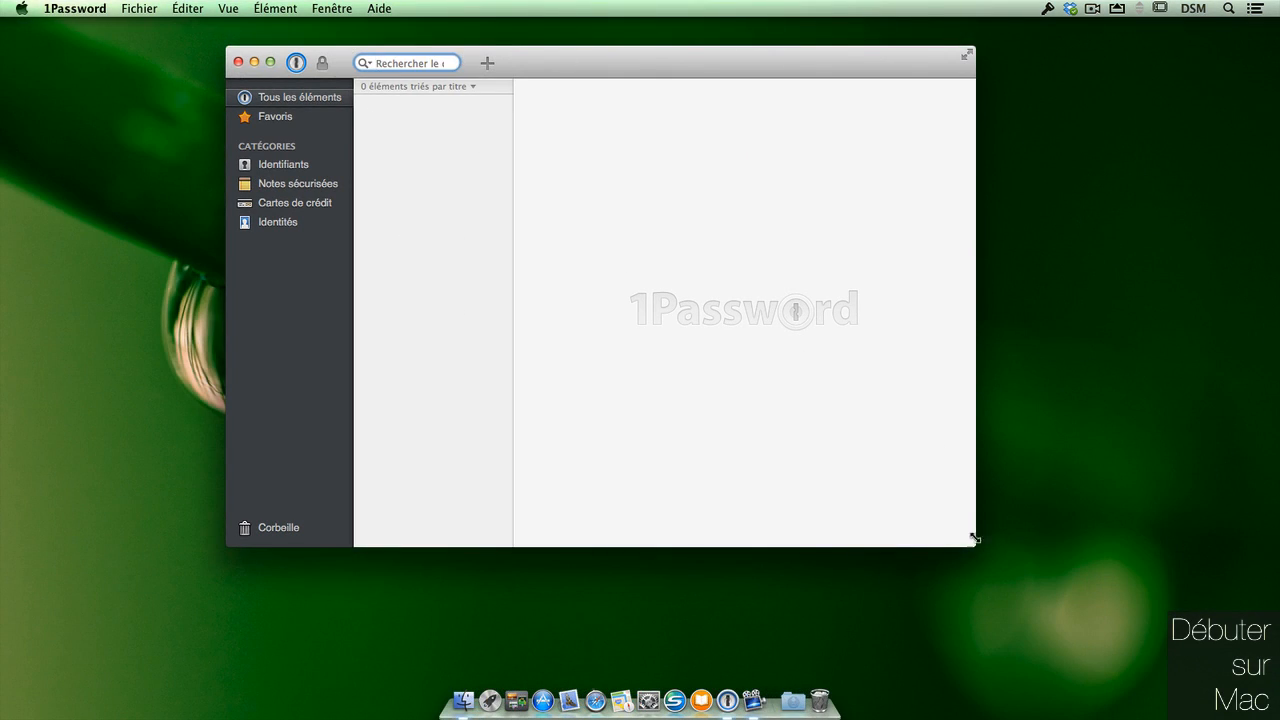
drag(976, 543, 1140, 662)
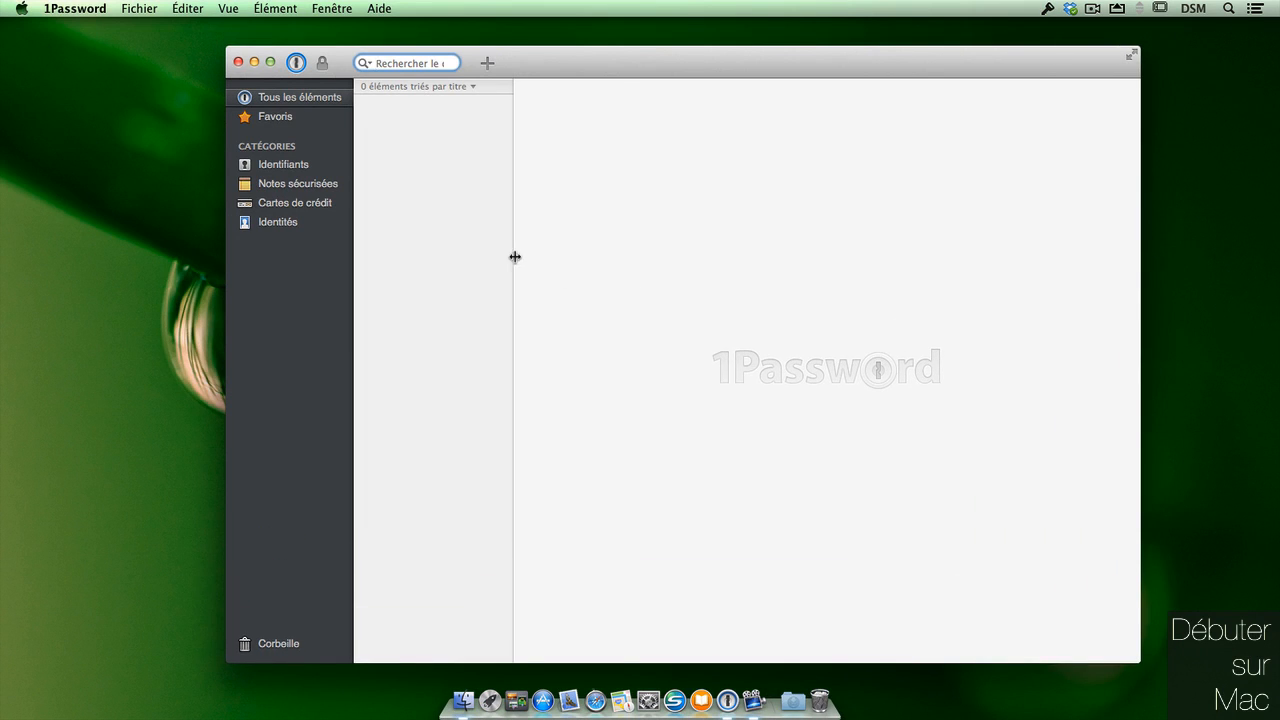
drag(361, 249, 378, 240)
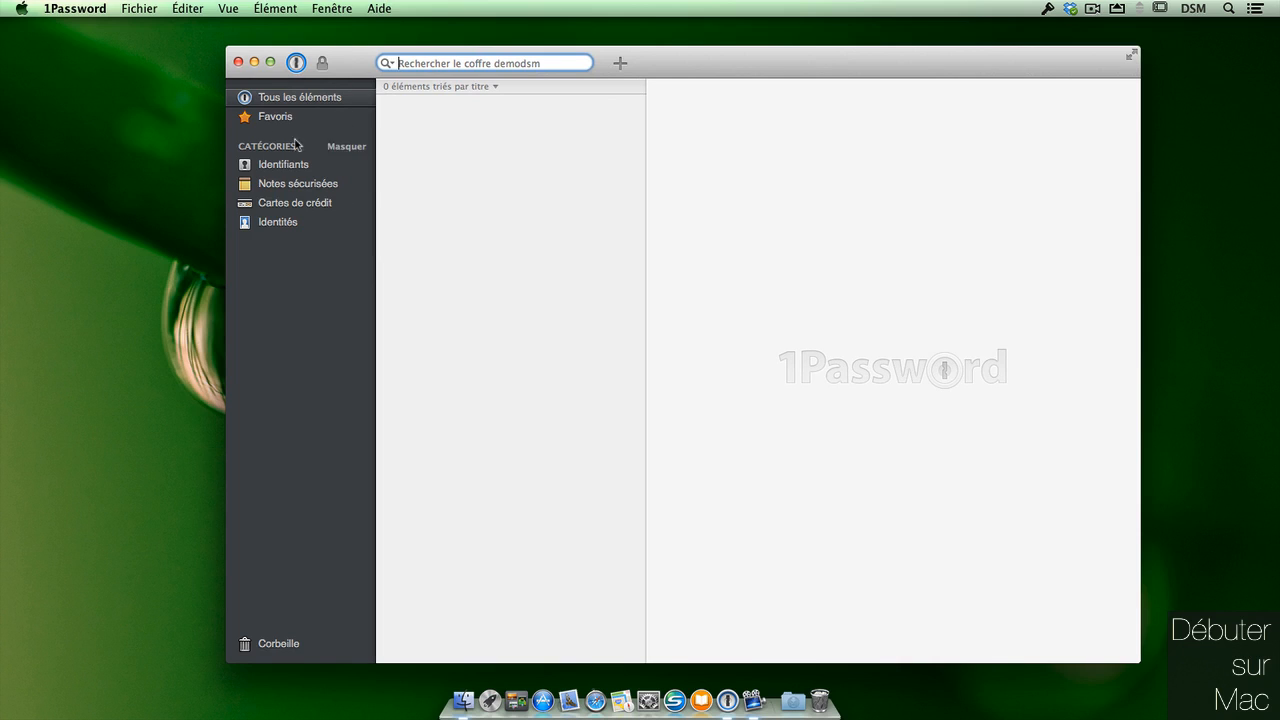
Browse the empty Favoris, Identifiants, Notes sécurisées, Cartes de crédit and Identités categories.
click(311, 123)
click(308, 166)
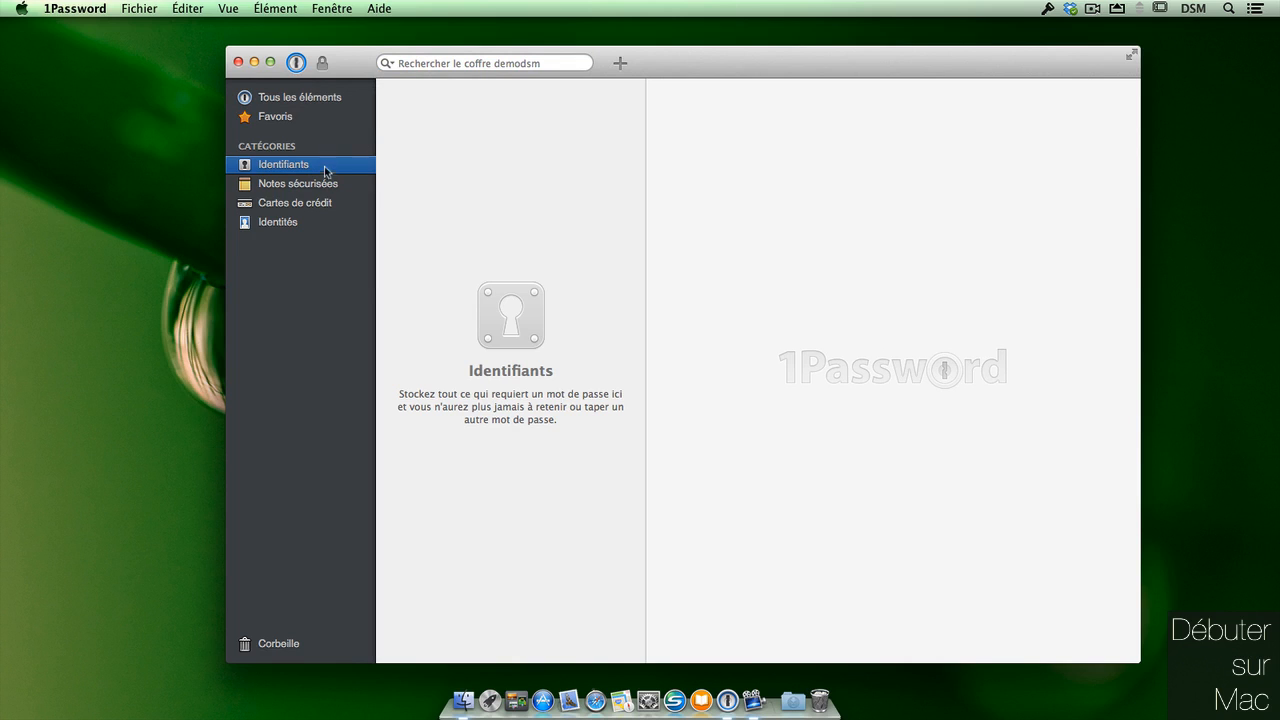
click(325, 186)
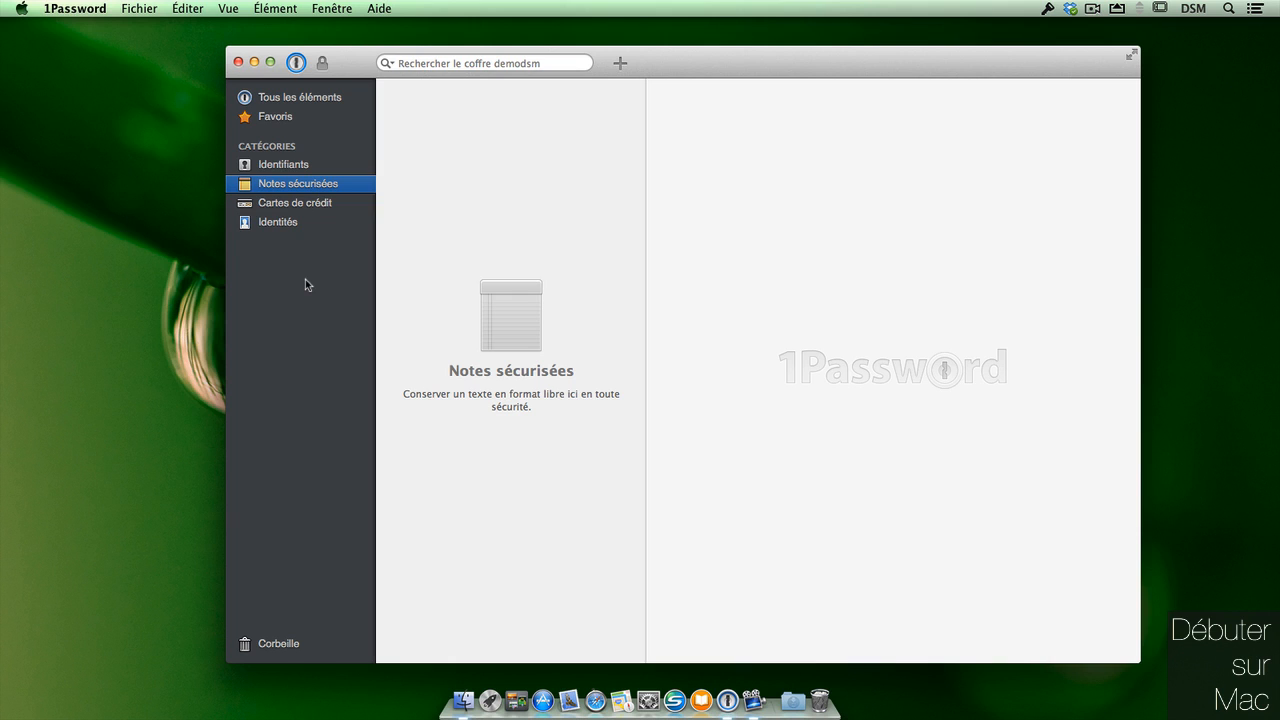
click(347, 205)
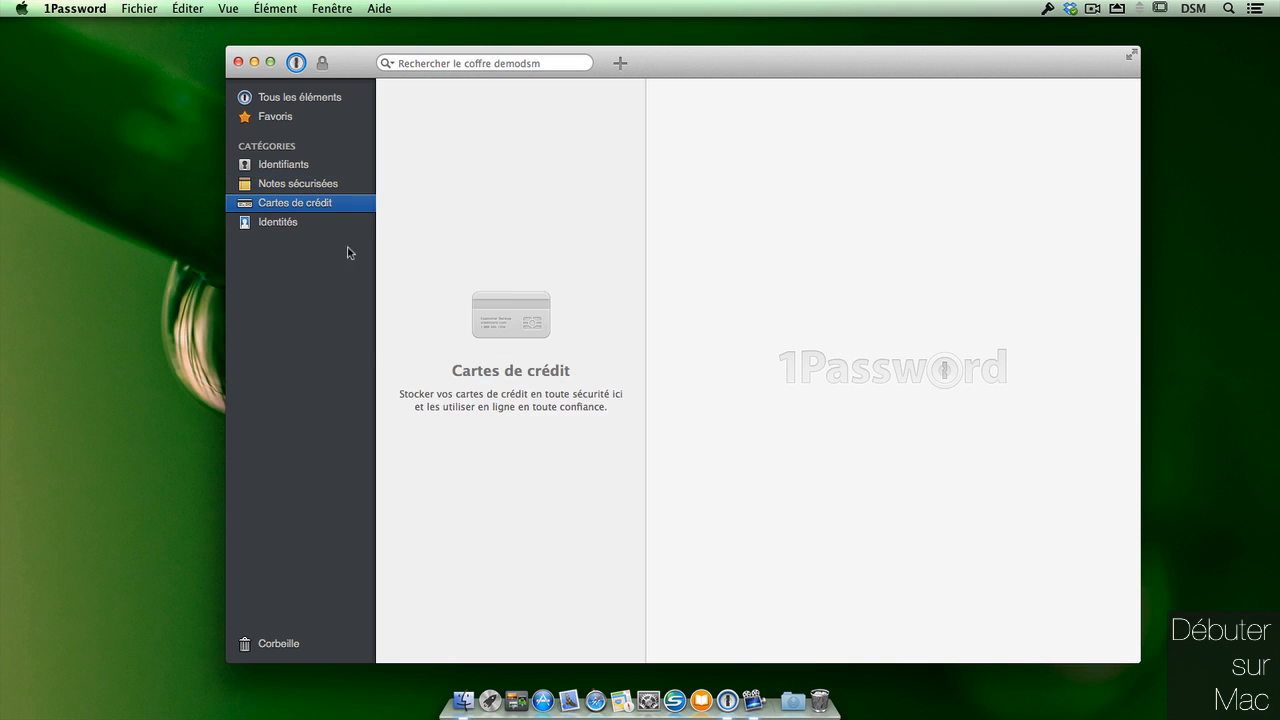
click(348, 224)
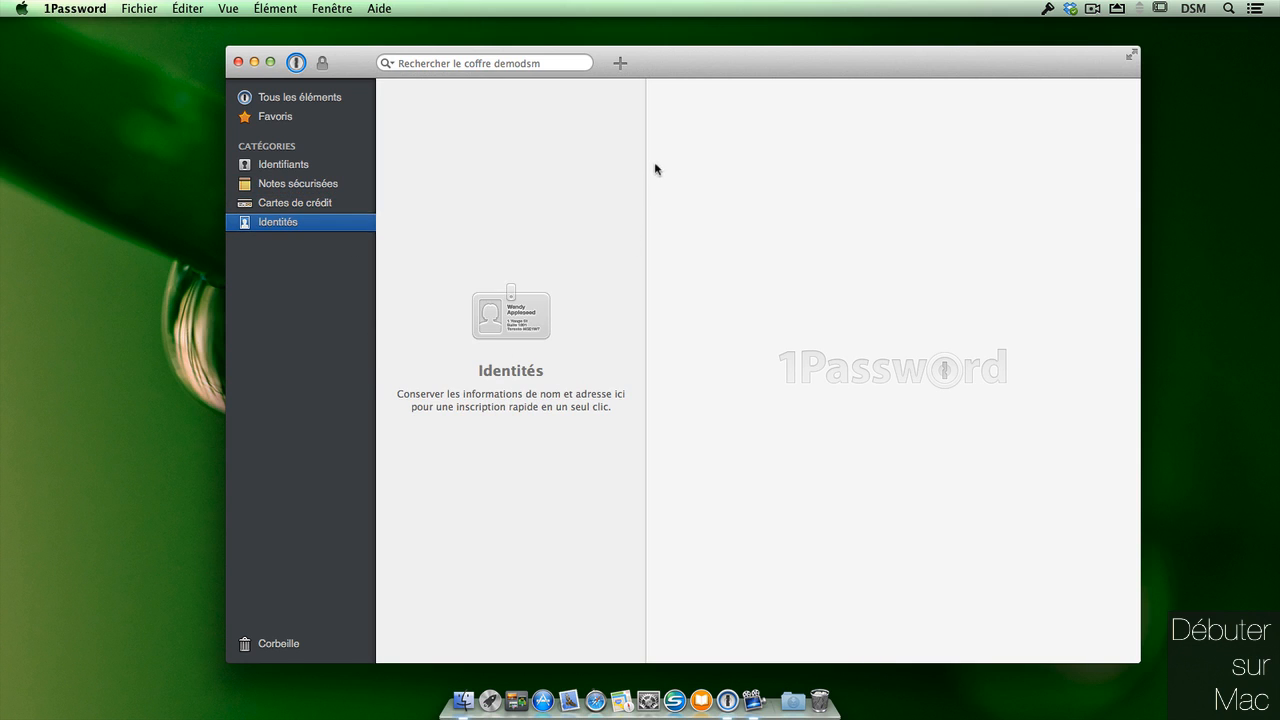
click(88, 10)
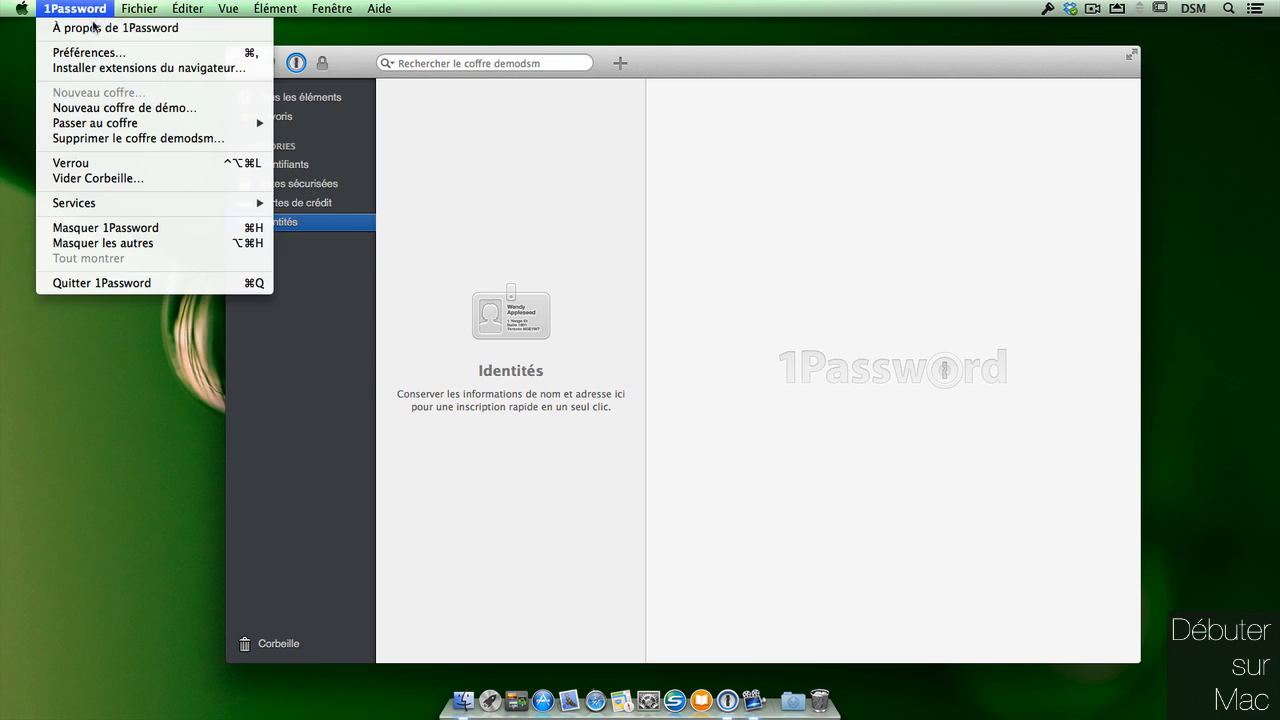
Open Préférences and look at the 1Password mini popup with its password generator.
click(118, 48)
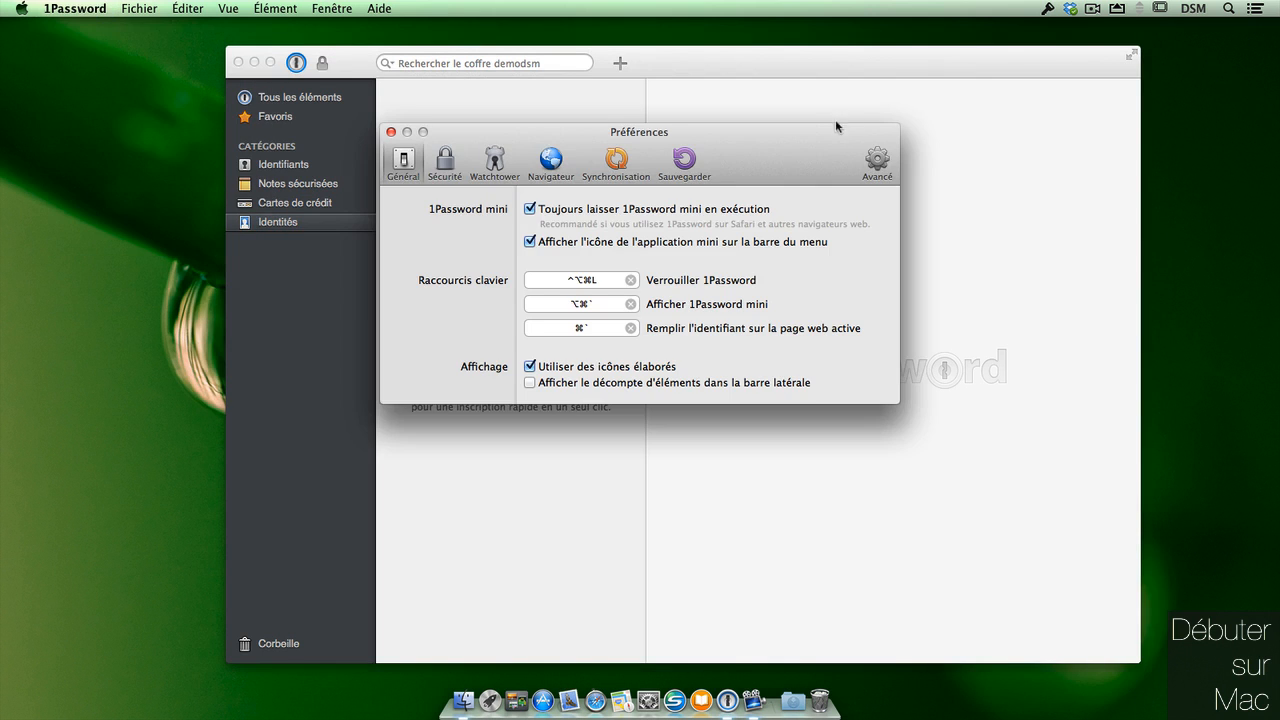
drag(835, 128, 678, 125)
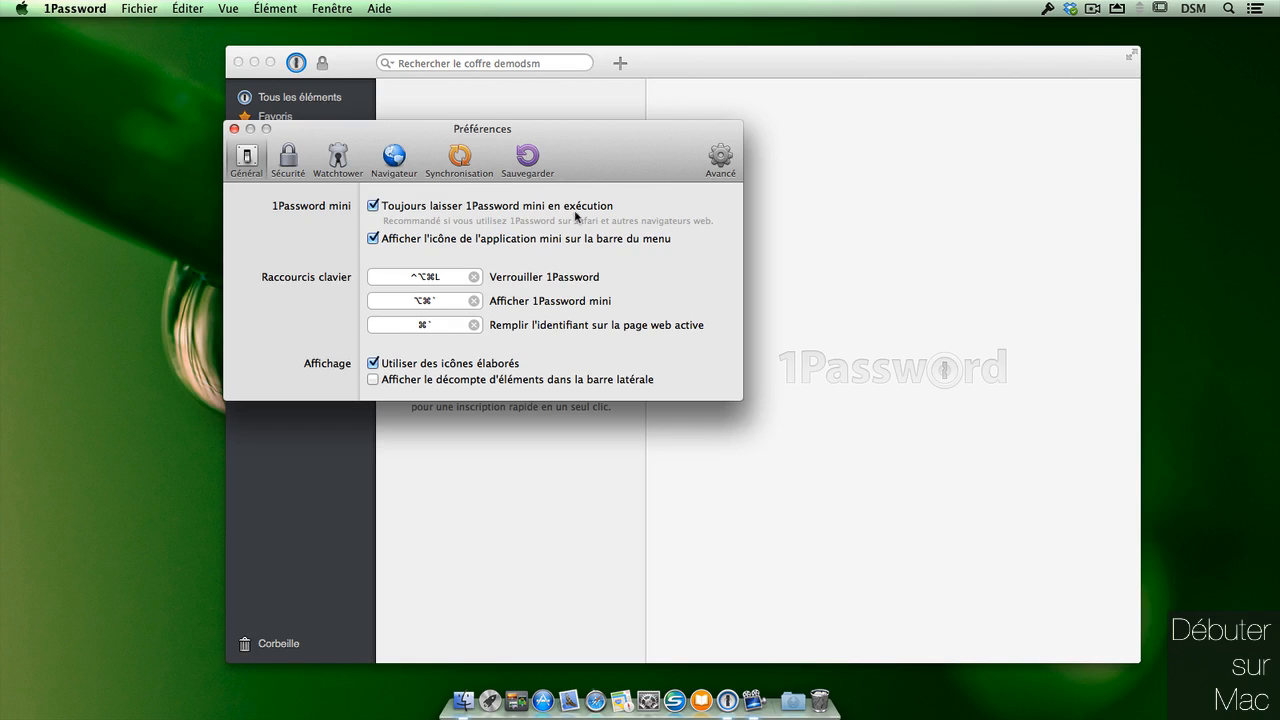
click(1048, 12)
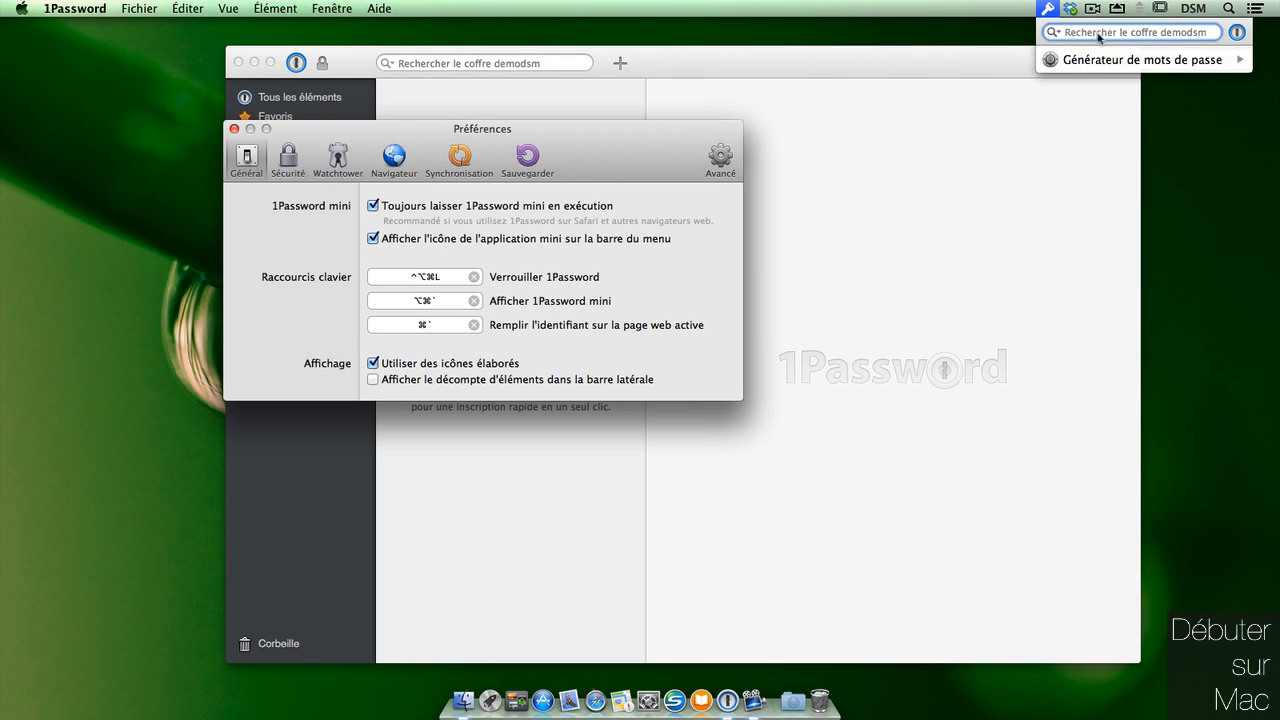
click(598, 152)
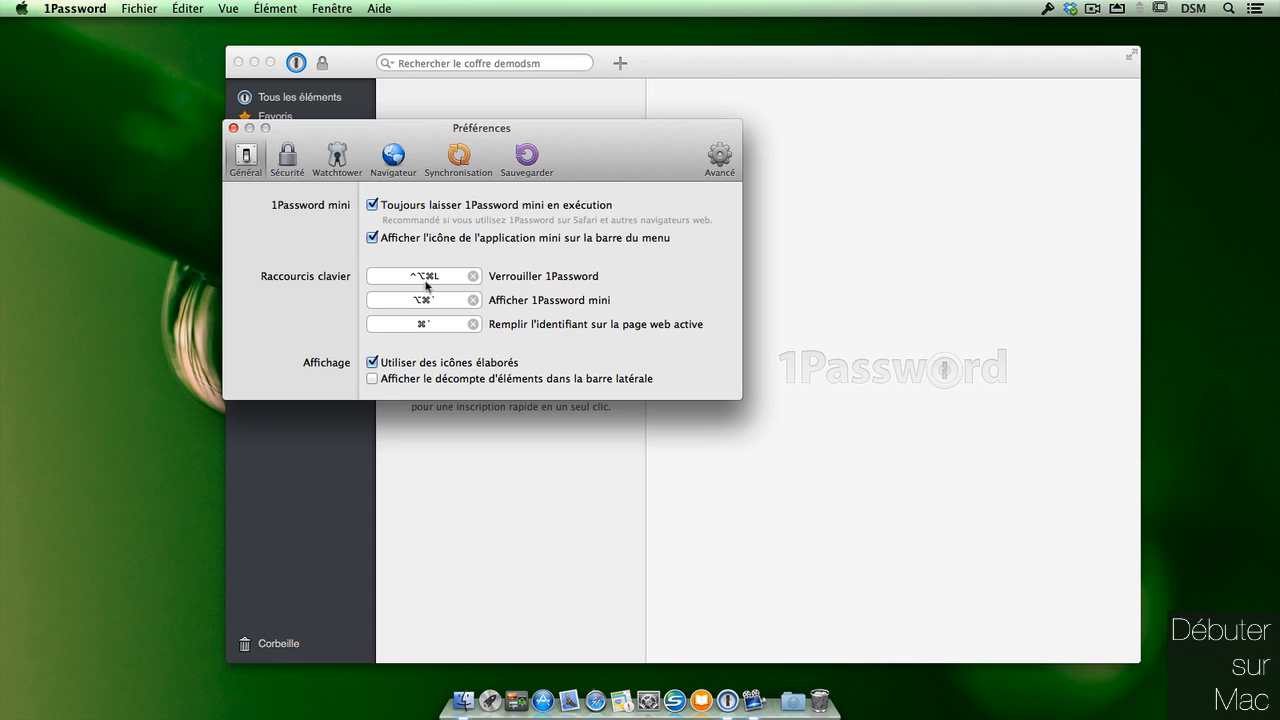
Turn on 'Afficher le décompte d'éléments dans la barre latérale' in the General preferences.
click(438, 325)
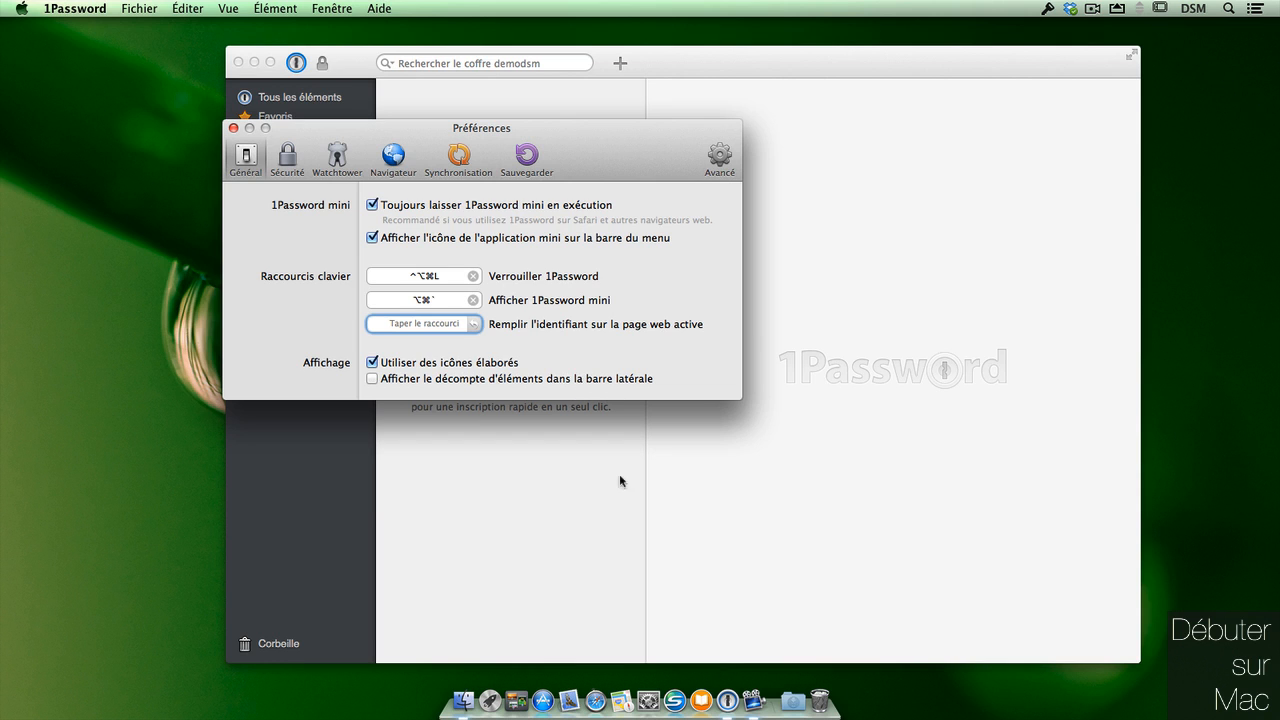
click(573, 384)
drag(612, 158, 440, 342)
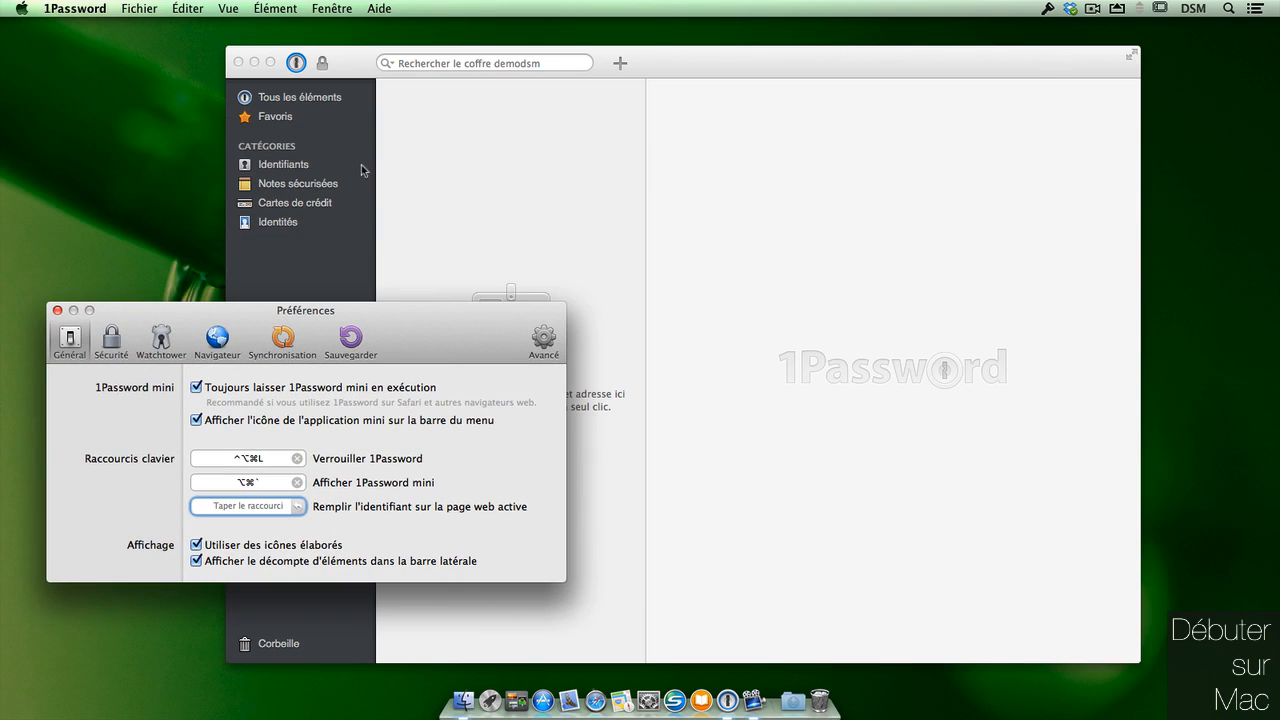
Show the Sécurité preferences, then bring the main vault window back to the front.
click(115, 345)
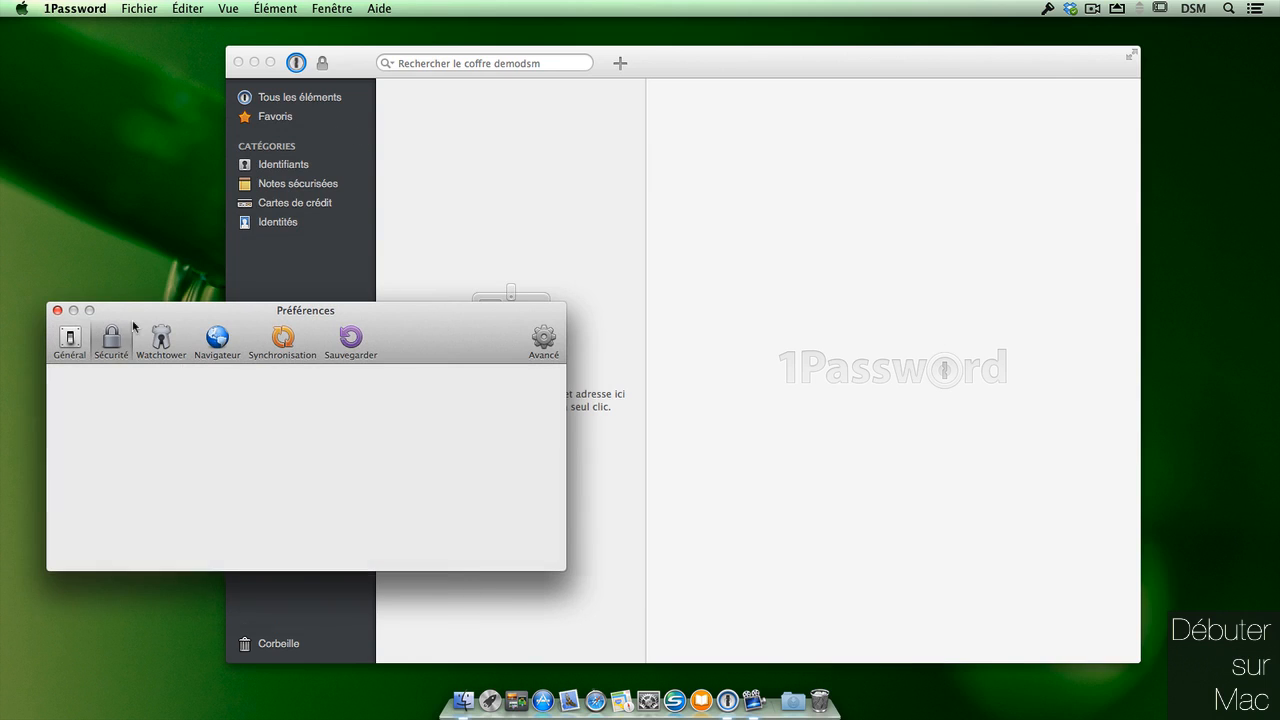
drag(431, 310, 421, 185)
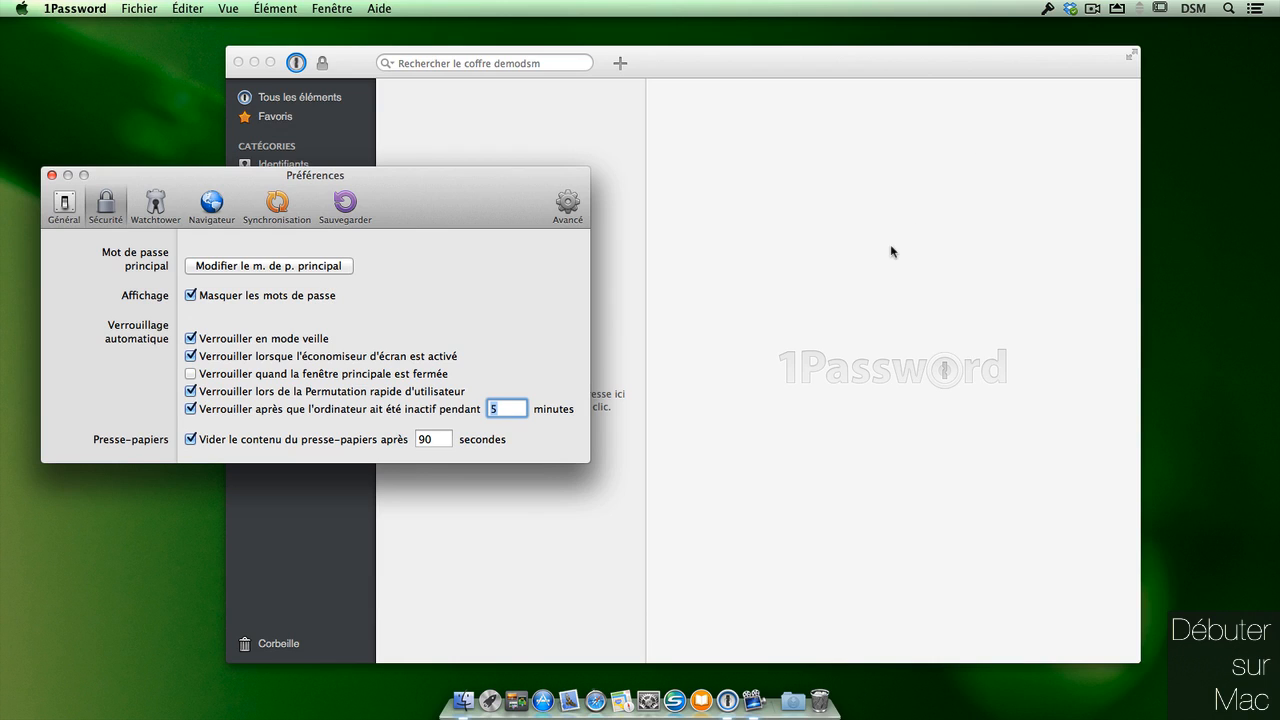
click(369, 66)
click(75, 8)
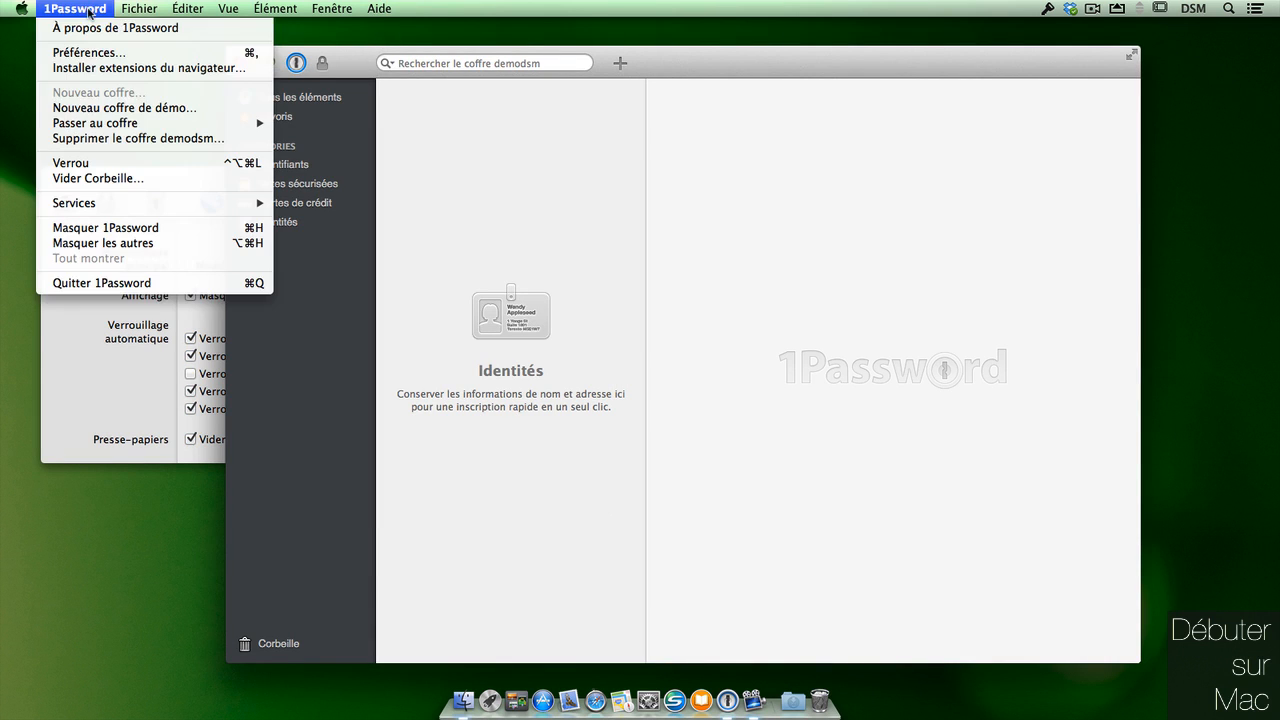
Create and open the Démo vault, widening its item list and slightly shrinking the window.
click(229, 103)
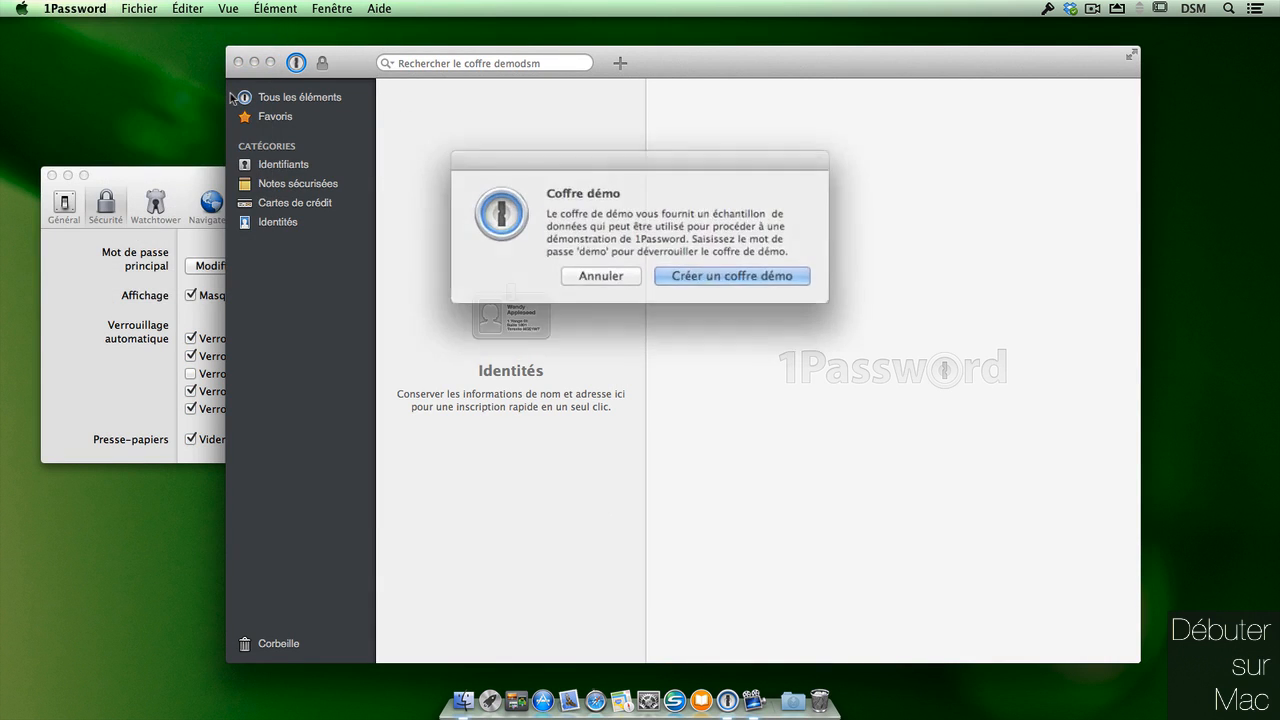
click(760, 272)
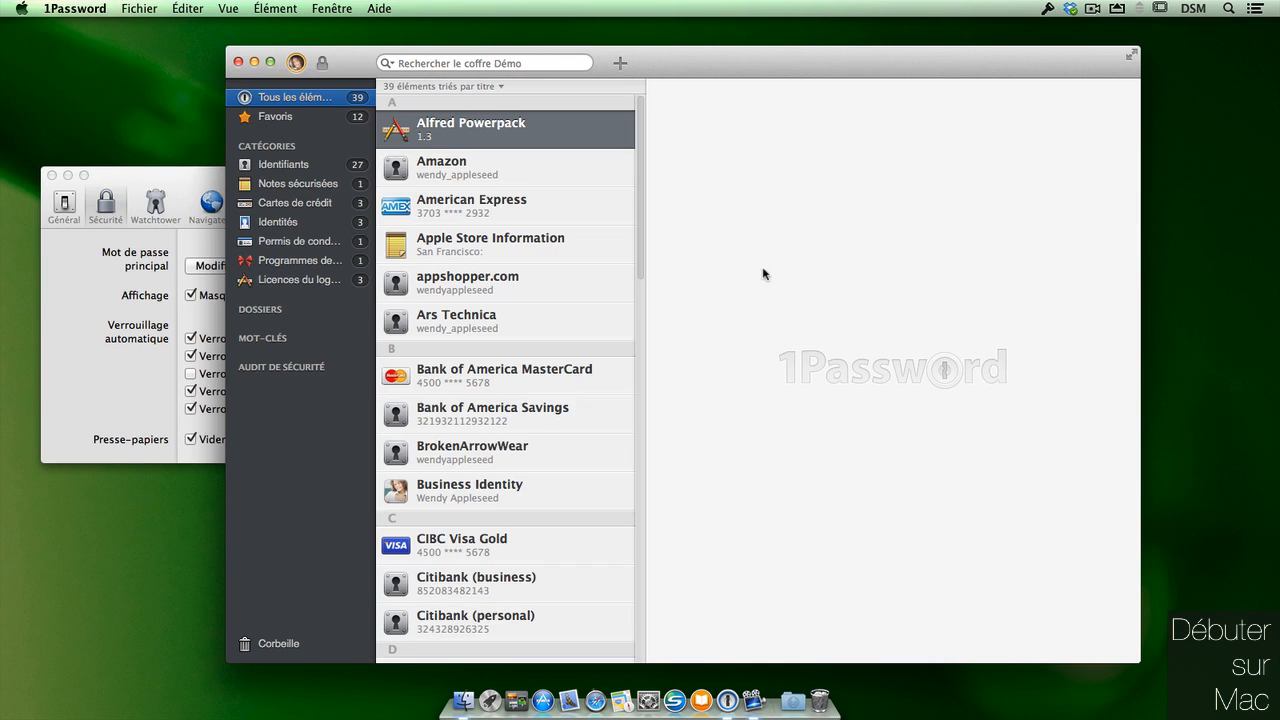
mouse_move(646, 398)
mouse_down()
mouse_move(735, 390)
mouse_move(657, 385)
mouse_up()
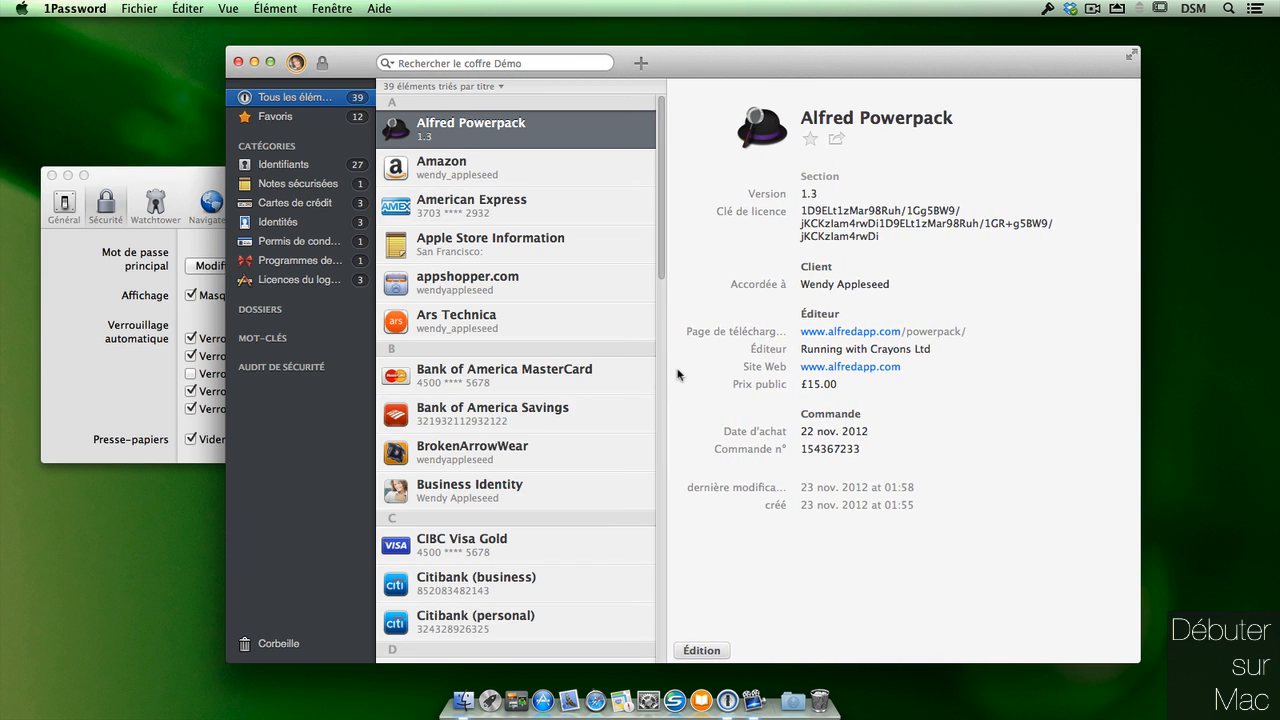
drag(1136, 661, 1124, 628)
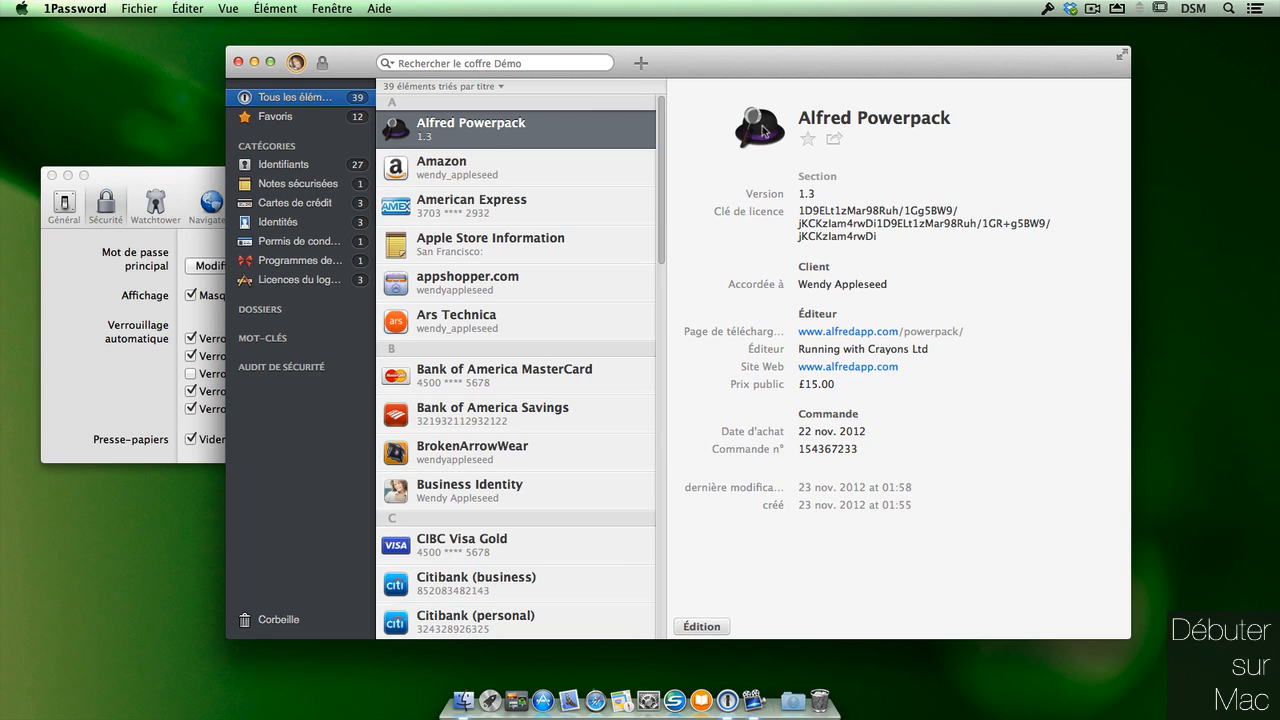
Widen the sidebar and browse the software licence, loyalty programme and credit card categories.
click(300, 284)
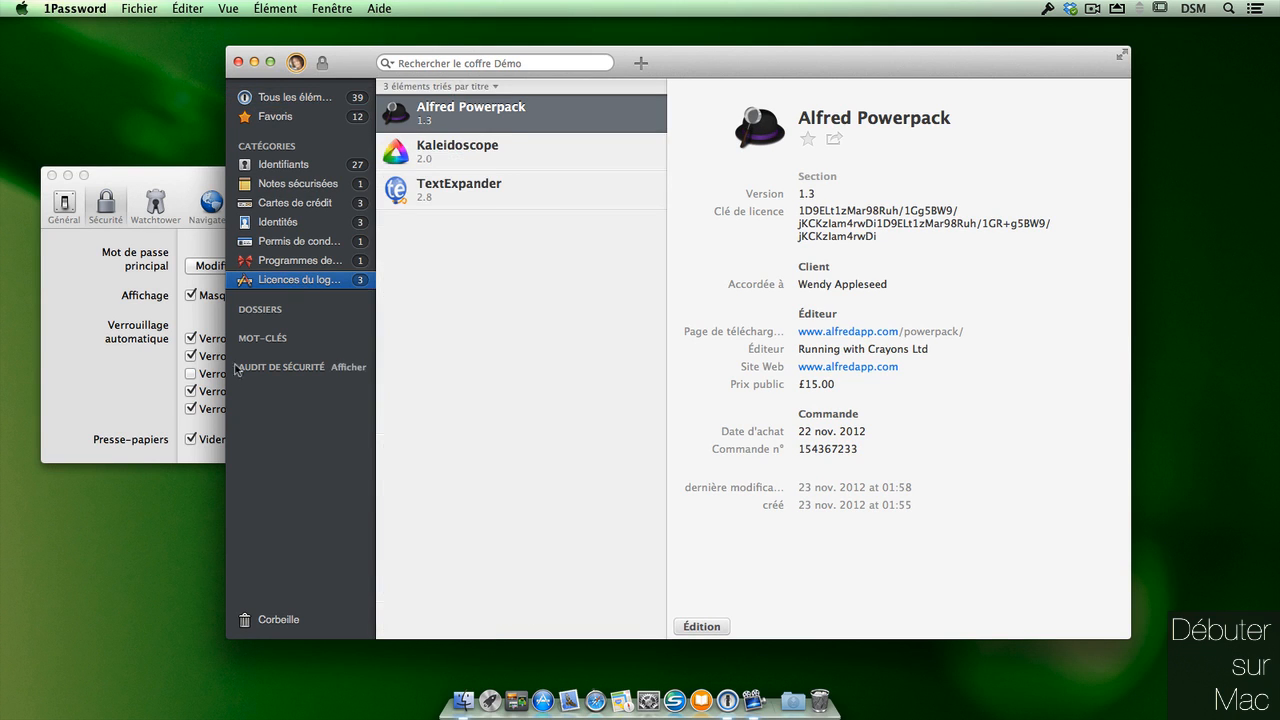
drag(377, 288, 404, 262)
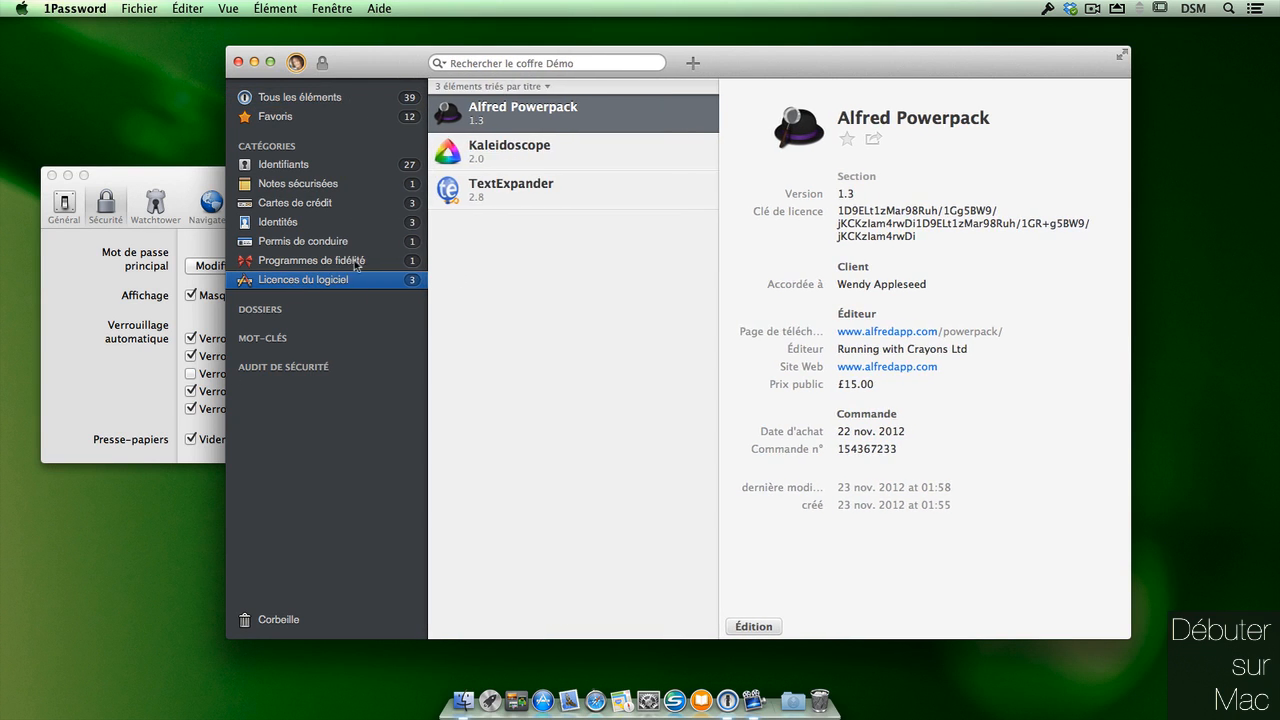
click(345, 260)
key(Up)
key(Up)
key(Up)
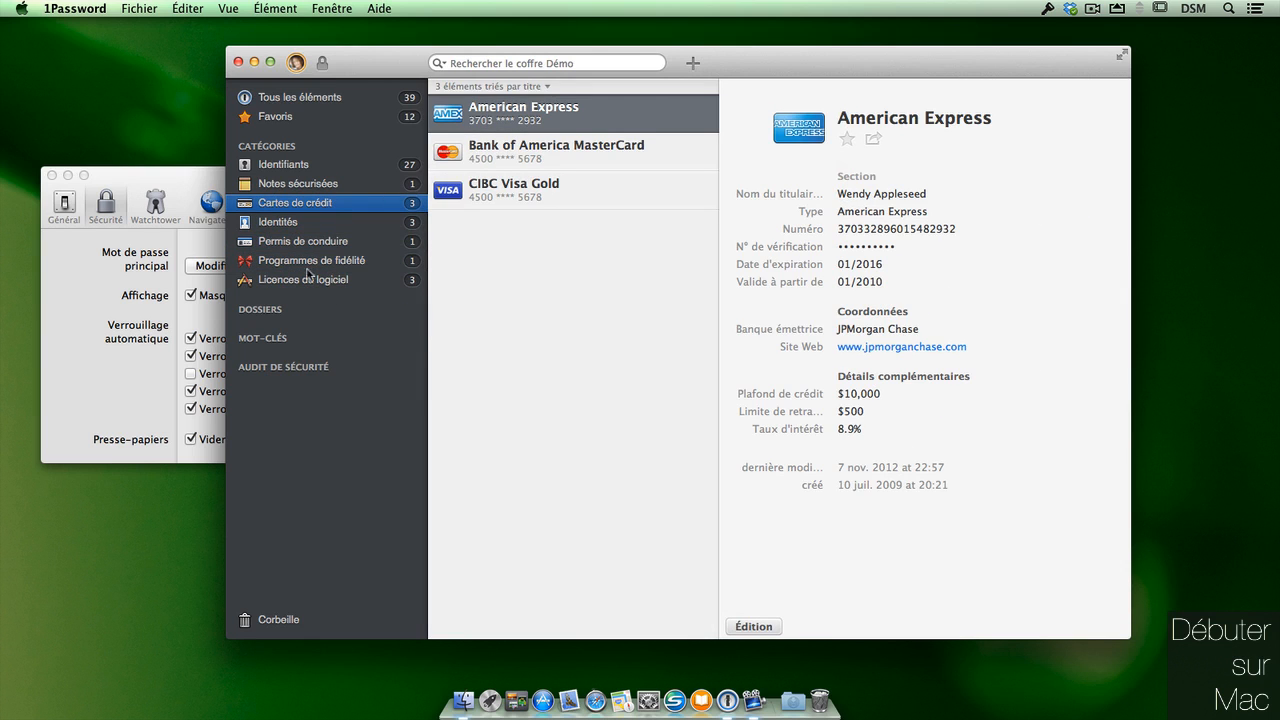
Expand the Dossiers, Mots-clés and Audit de sécurité sidebar sections, then bring Préférences forward.
click(401, 310)
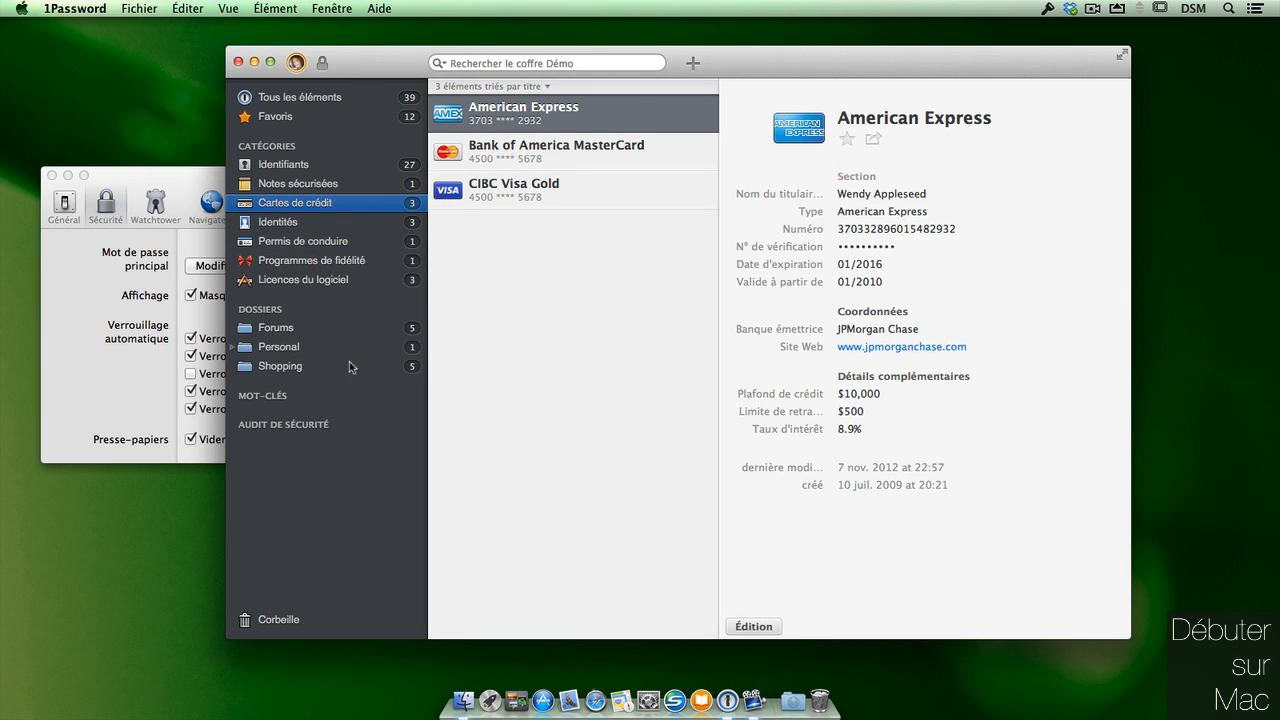
click(405, 397)
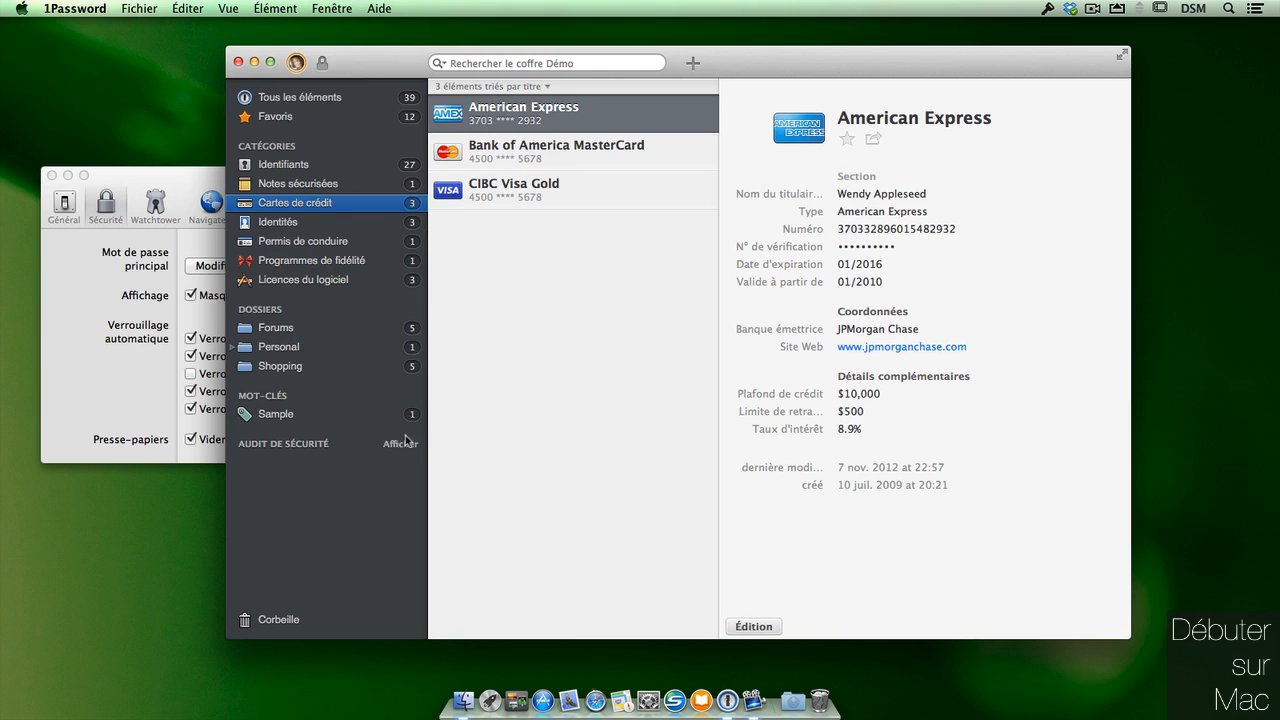
click(407, 443)
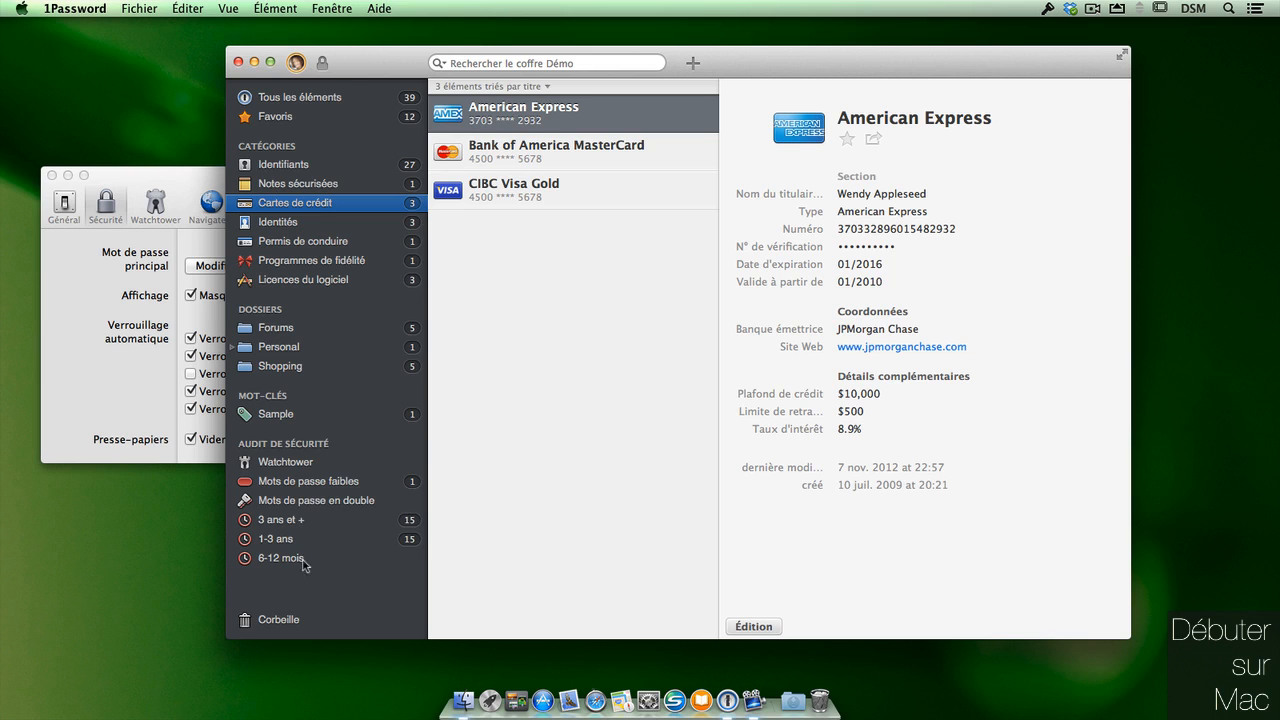
click(181, 192)
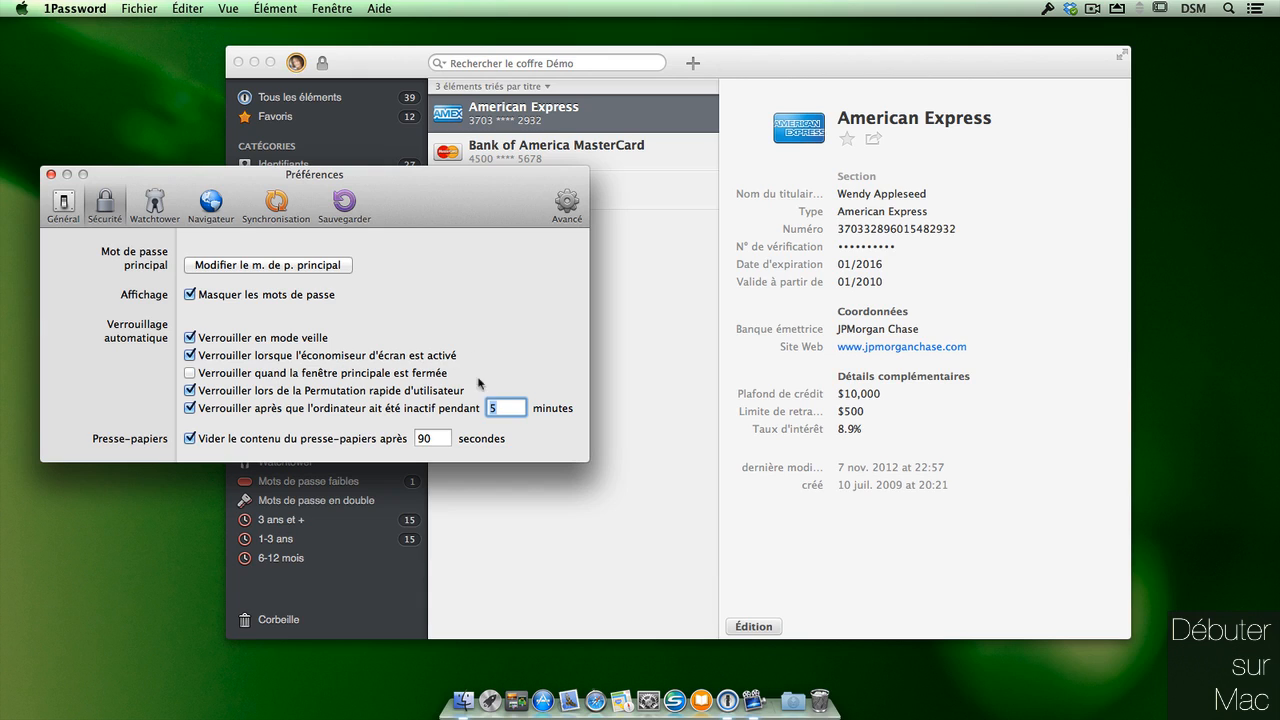
Lock the vault when the main window closes, check the 90-second clipboard delay, then show Watchtower.
click(190, 373)
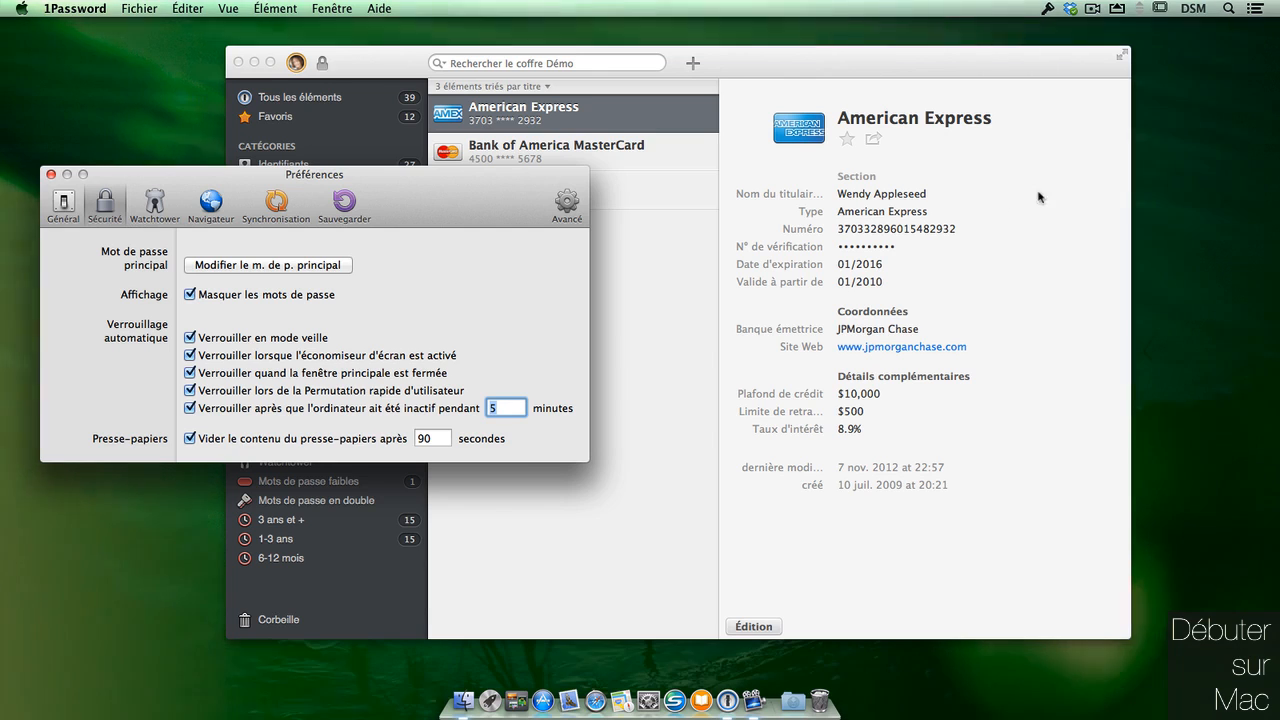
click(438, 439)
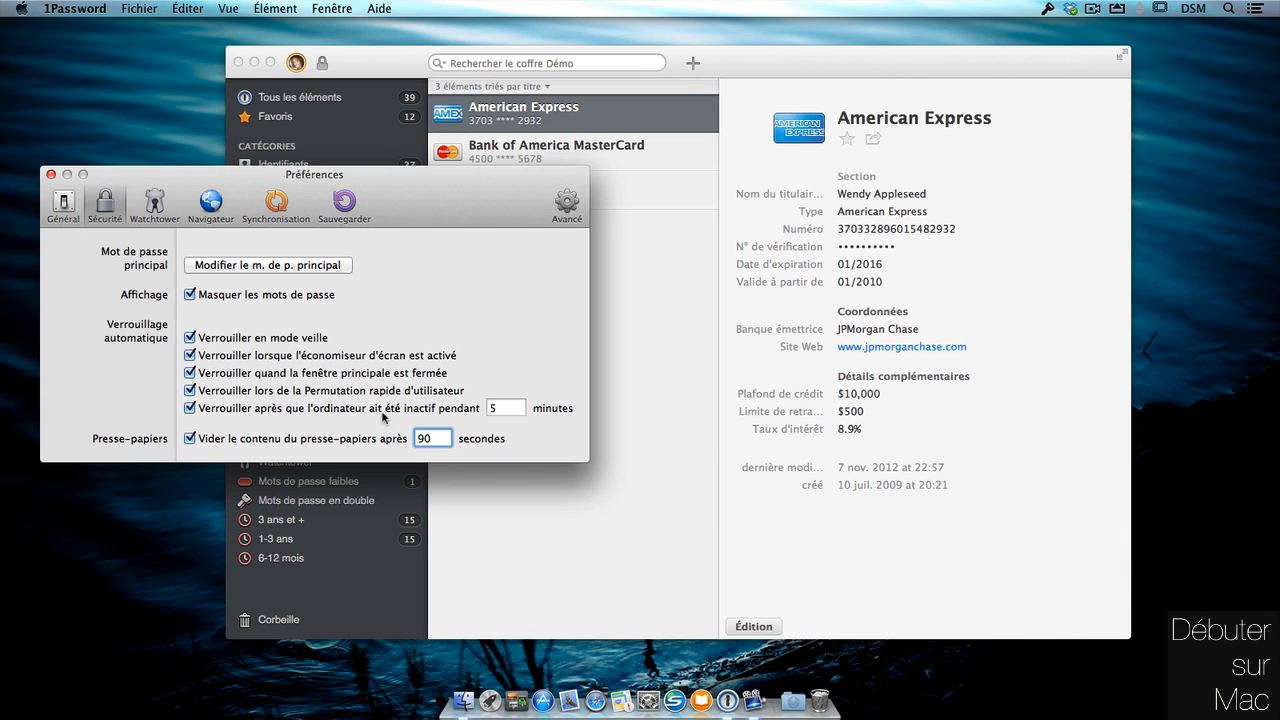
drag(409, 183, 416, 229)
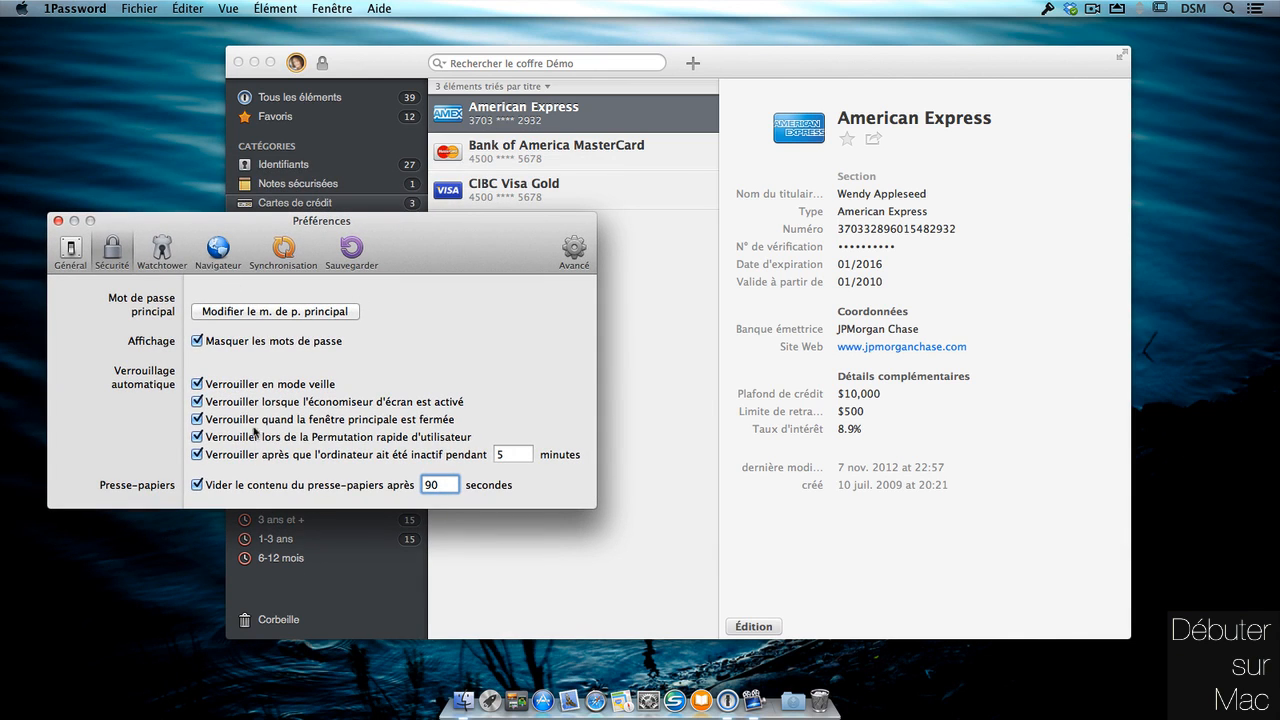
click(168, 257)
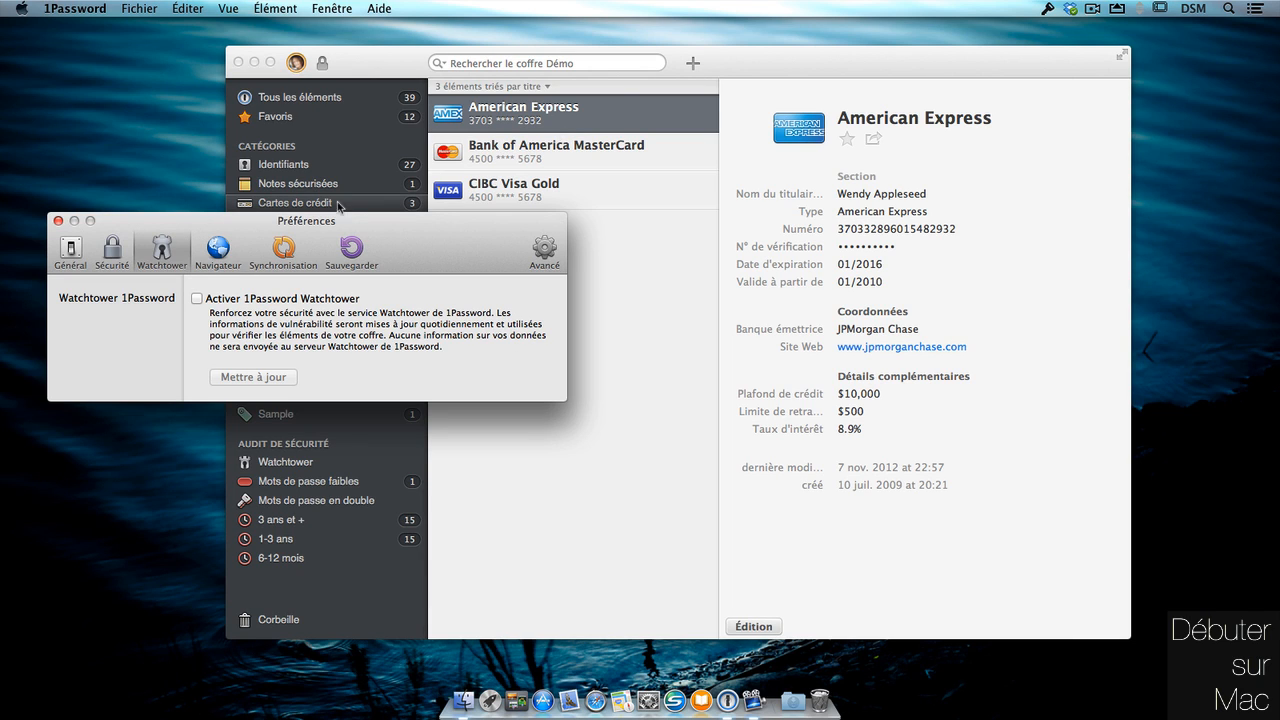
Enable 1Password Watchtower and launch browser extension installation from the Navigateur preferences.
click(197, 299)
click(221, 258)
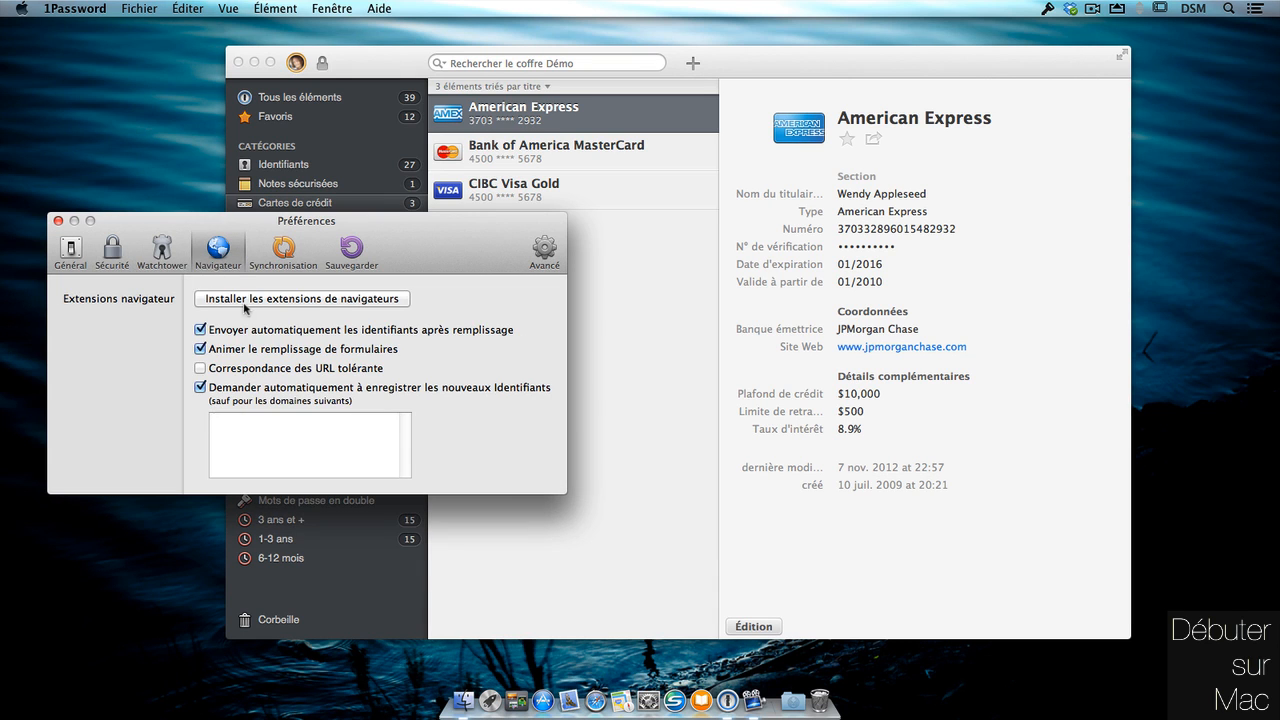
drag(471, 233, 455, 223)
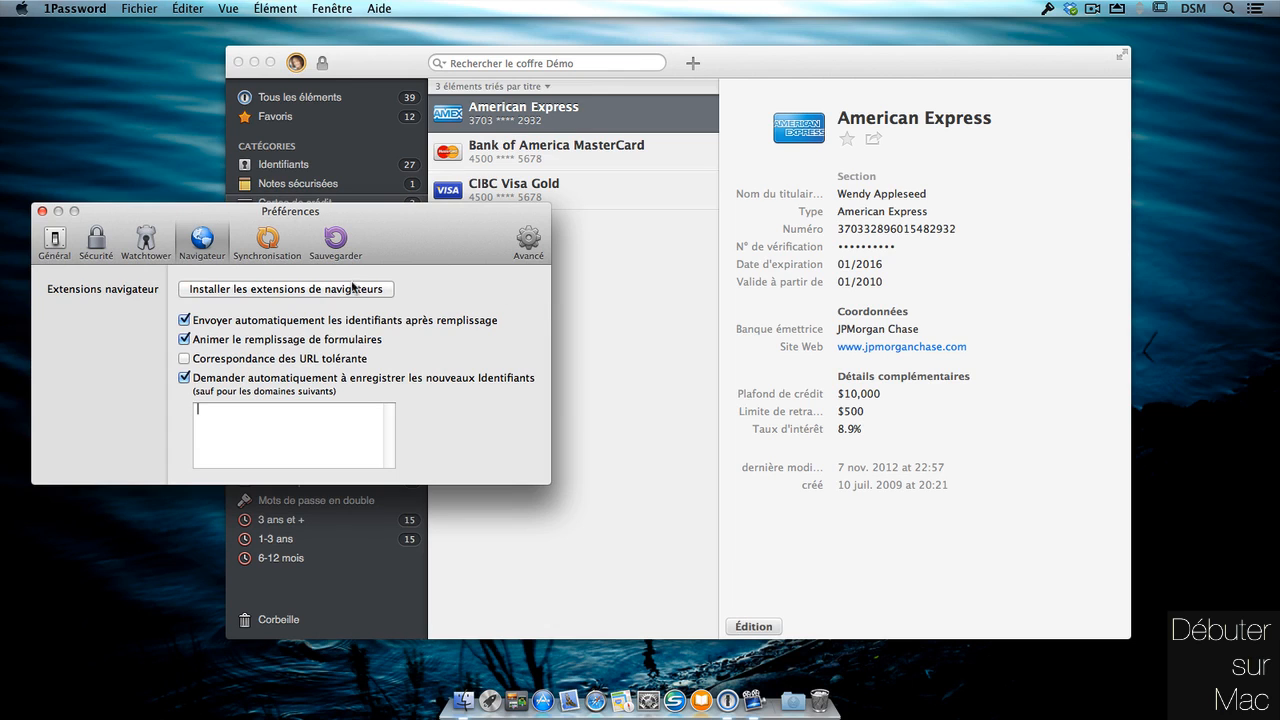
click(352, 288)
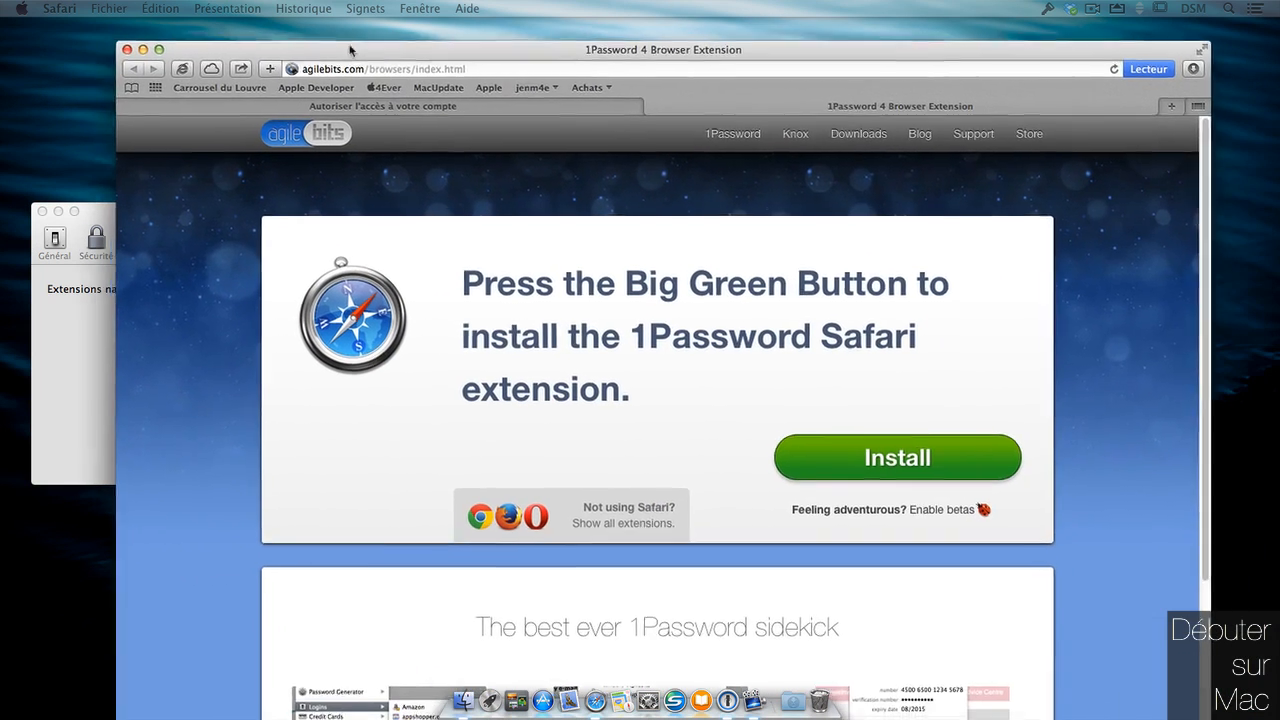
Install the 1Password Safari extension from the downloaded 1Password.safariextz file.
drag(349, 50, 339, 27)
drag(965, 33, 973, 33)
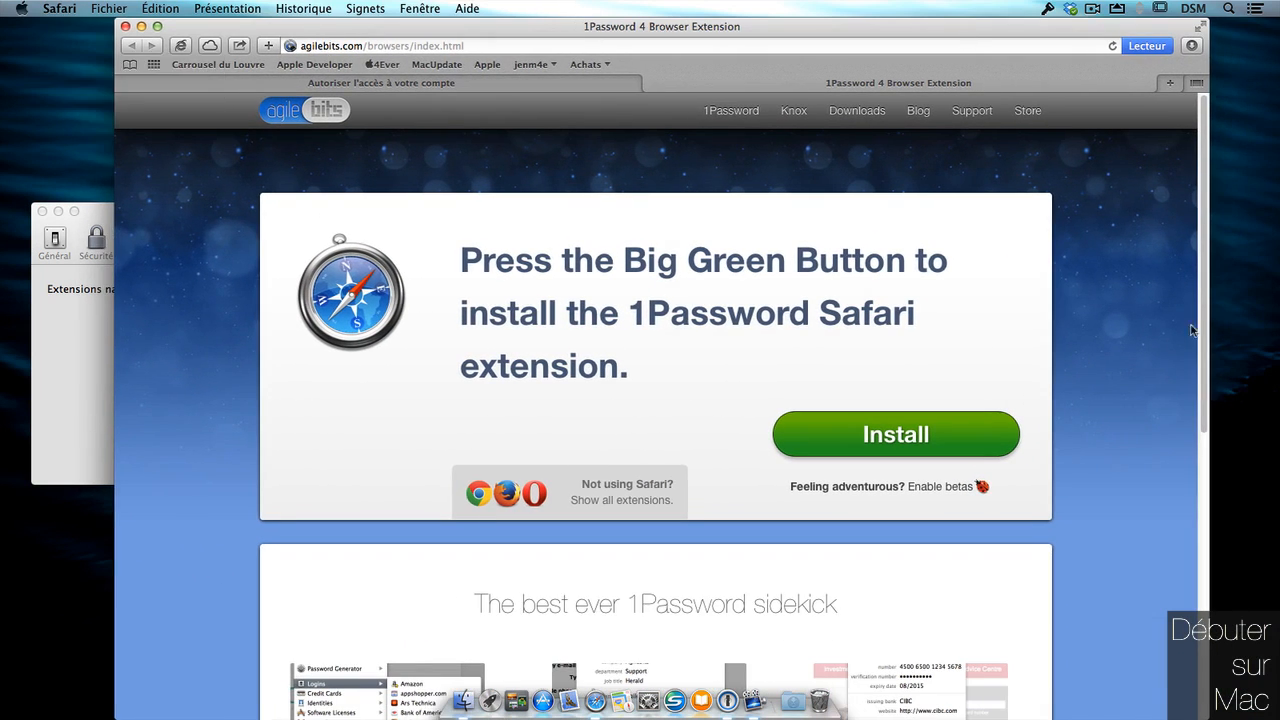
drag(1205, 328, 1146, 351)
click(948, 440)
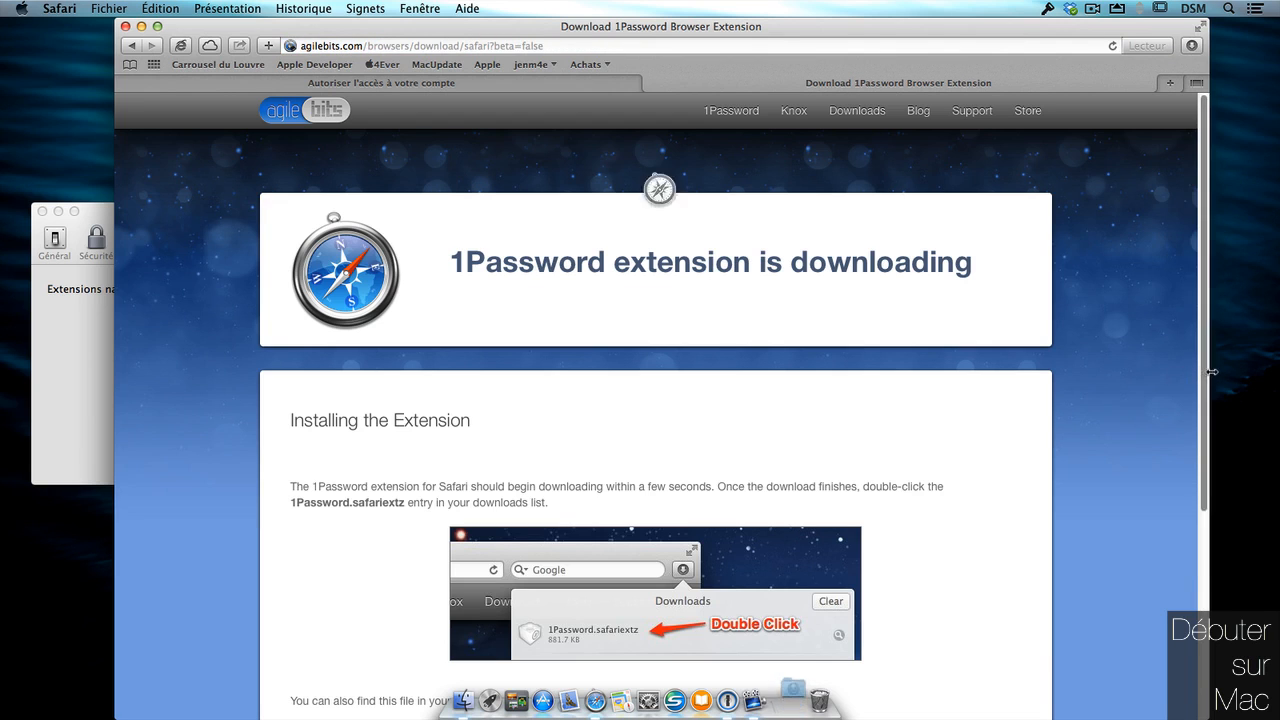
click(792, 700)
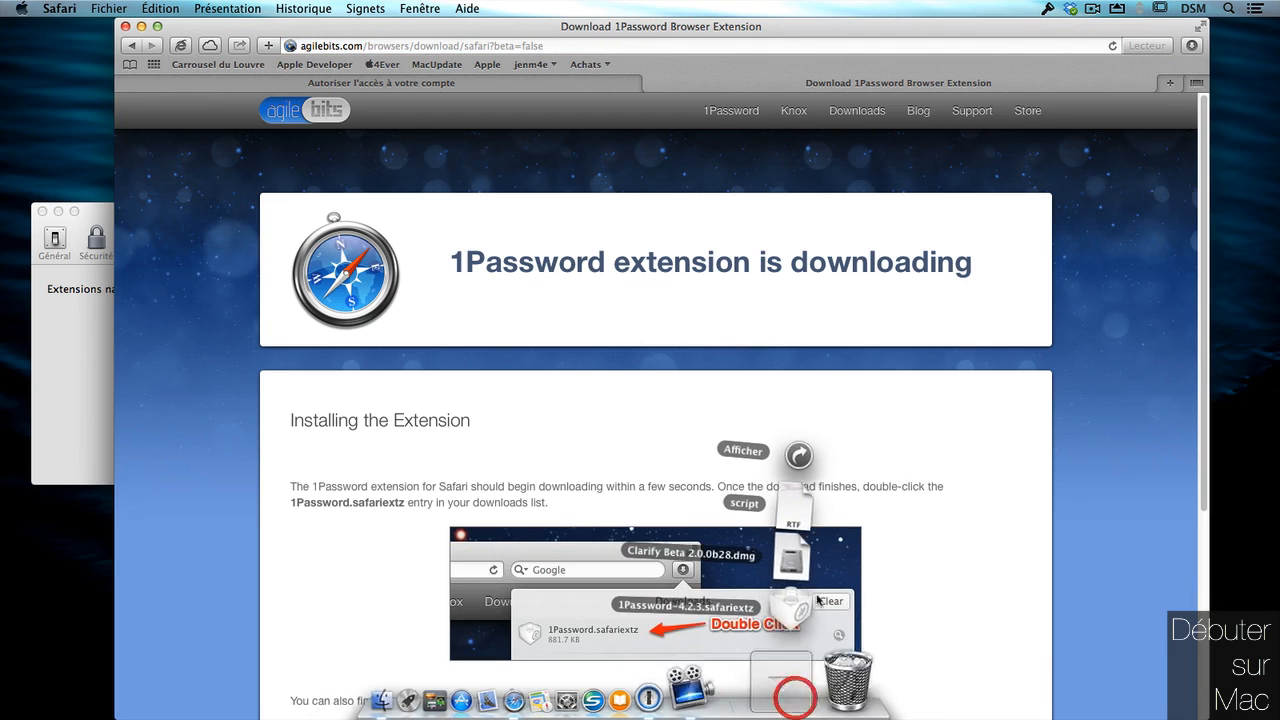
click(838, 606)
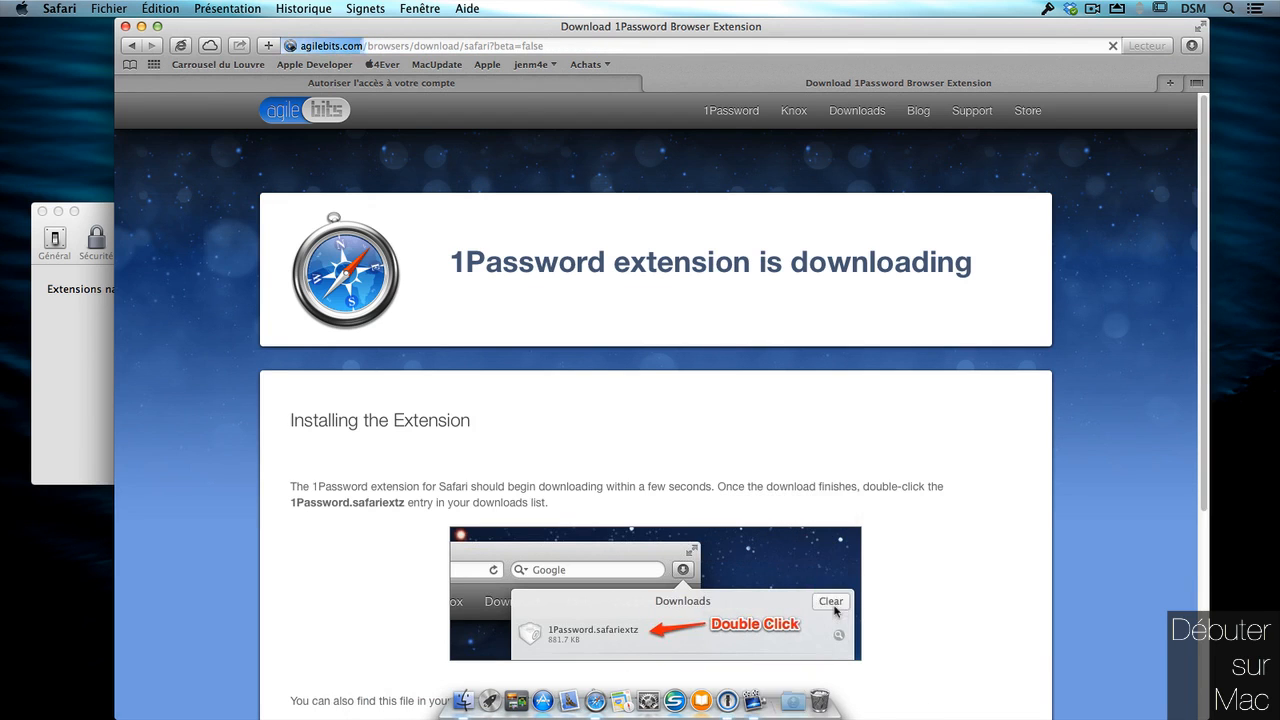
click(780, 285)
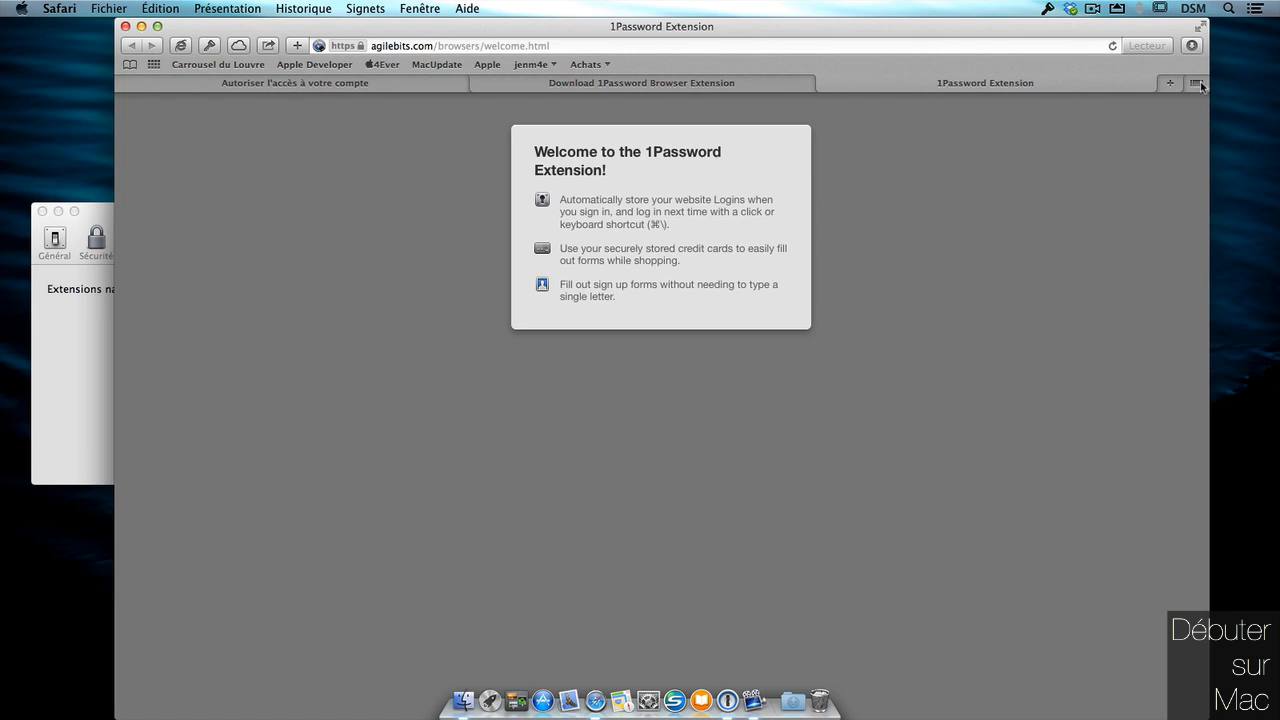
Try the 1Password toolbar button, close the welcome and download tabs, and leave Safari.
click(211, 50)
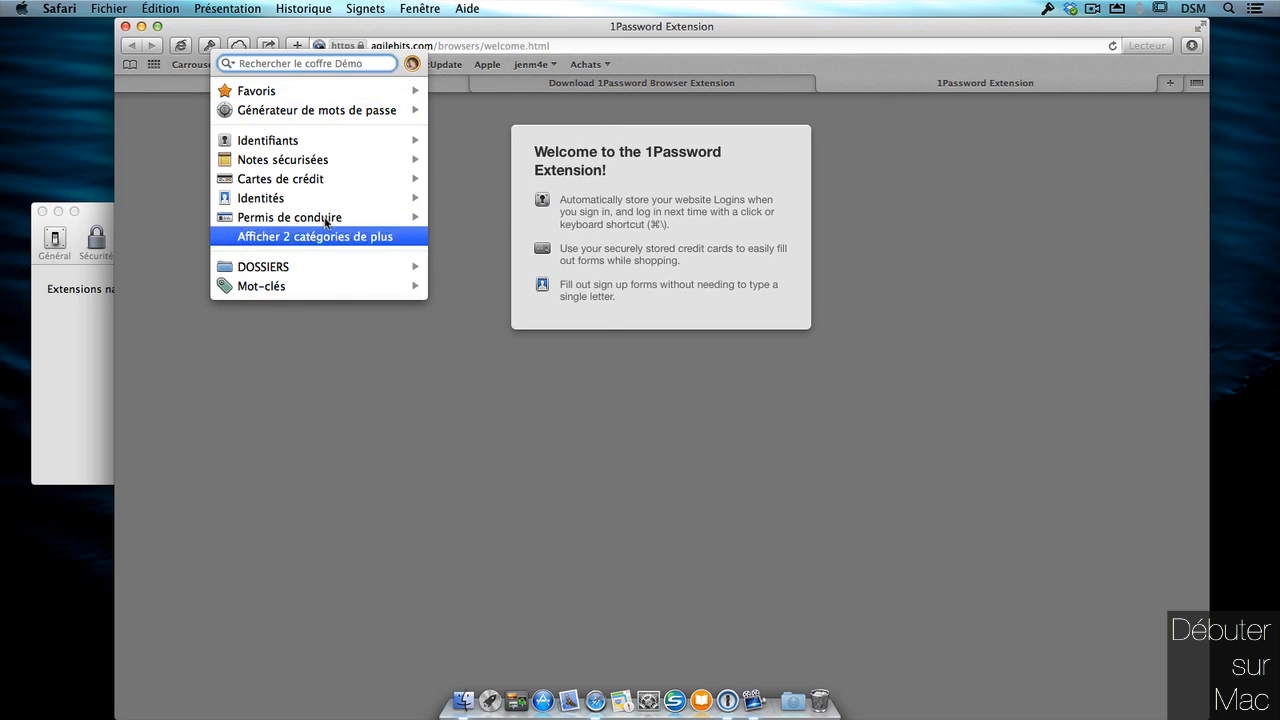
click(339, 383)
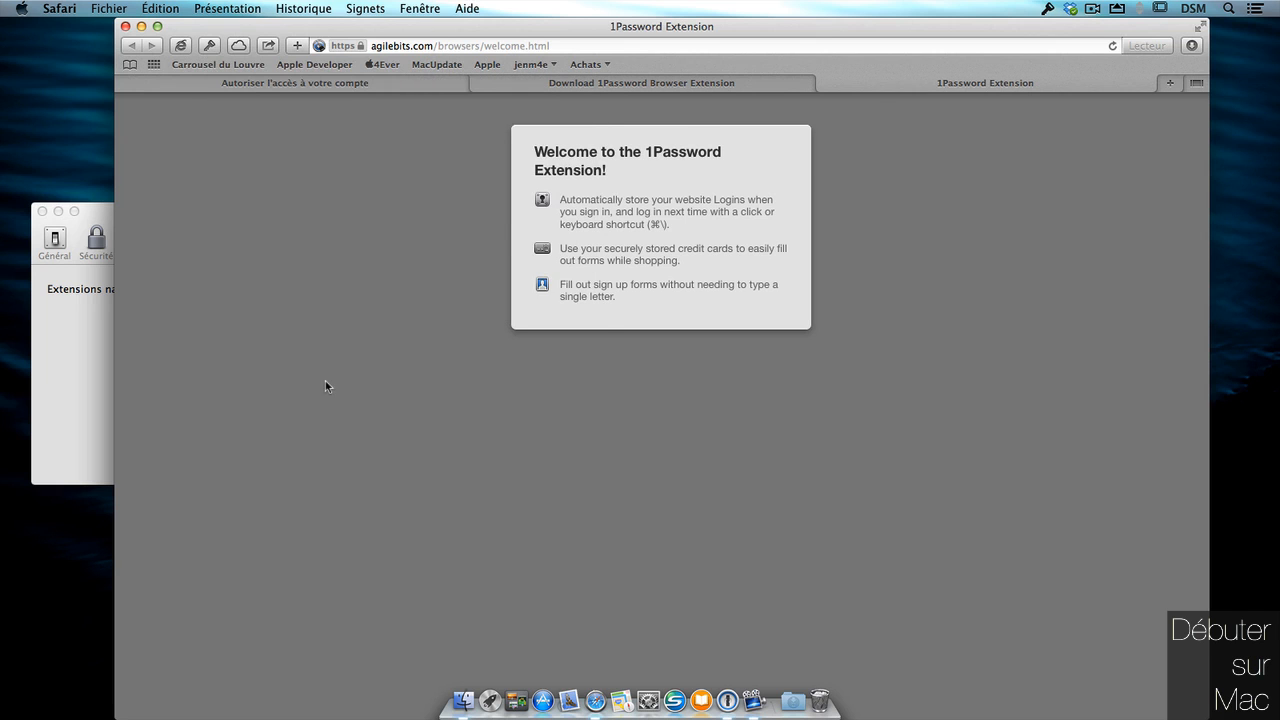
click(825, 84)
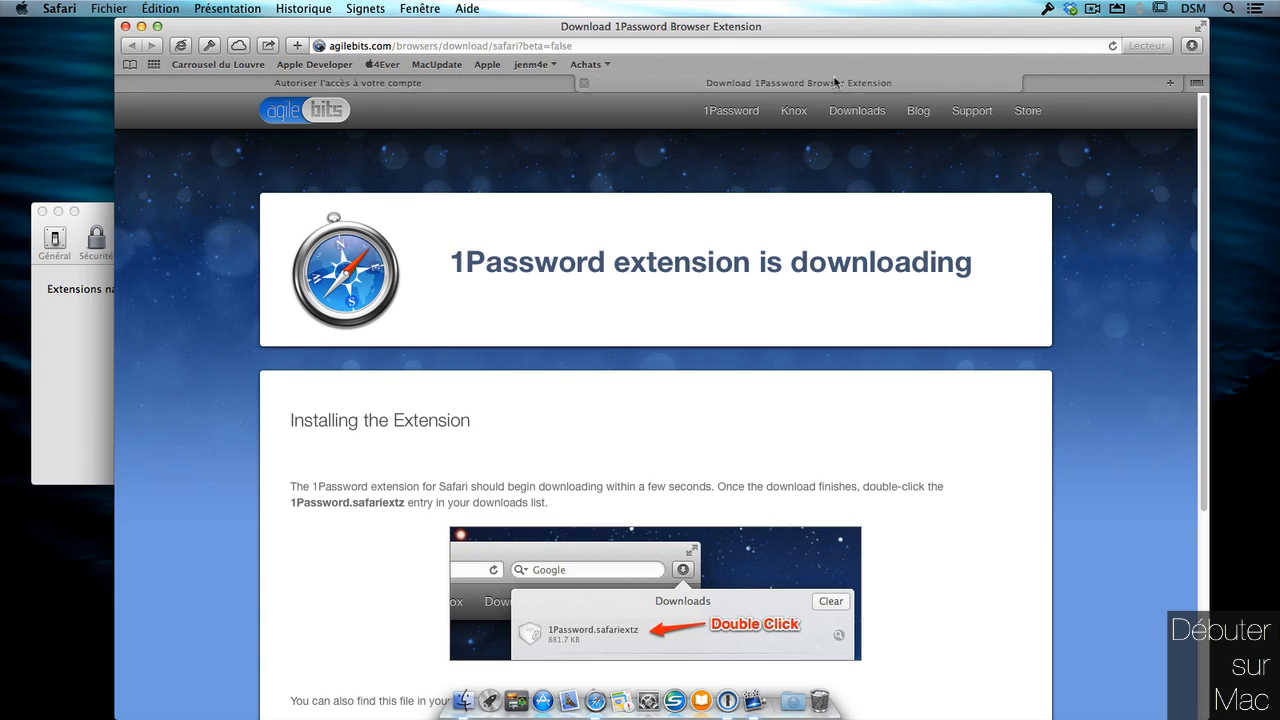
click(652, 84)
key(super+h)
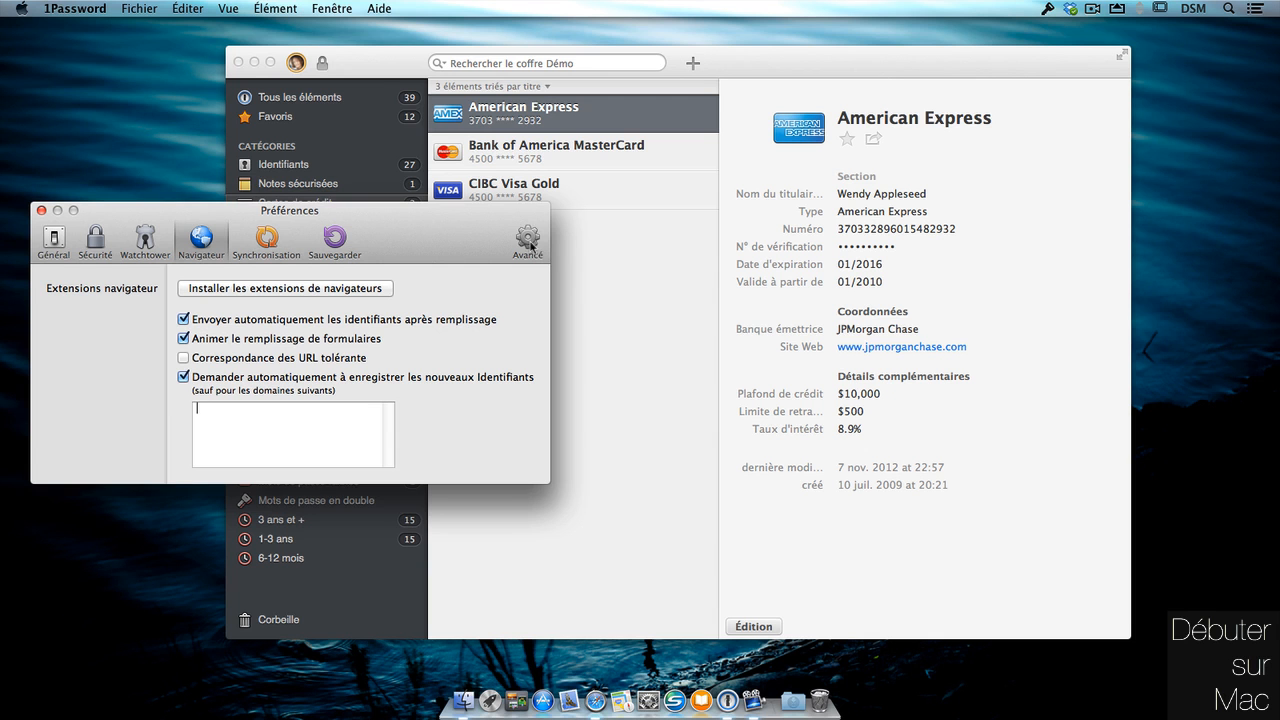
Close Préférences, list all 39 Démo vault items and bring up the sort-by-title options.
click(41, 210)
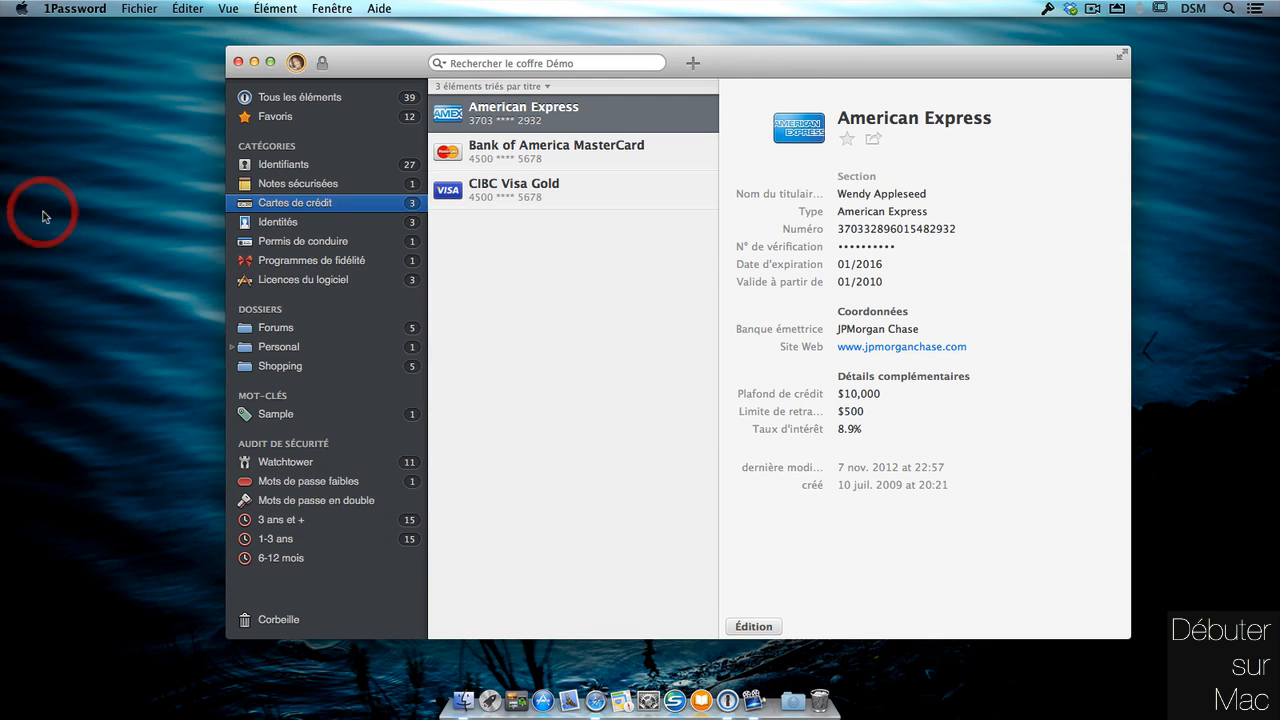
drag(802, 62, 690, 33)
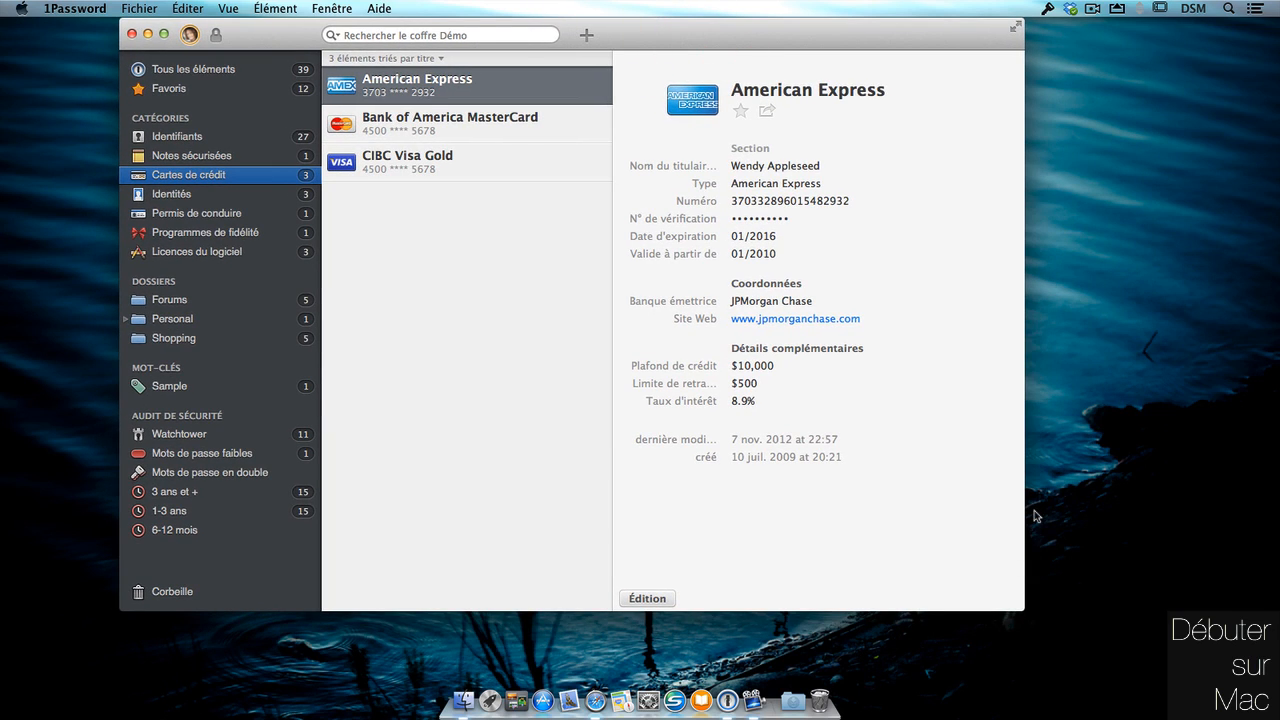
click(240, 72)
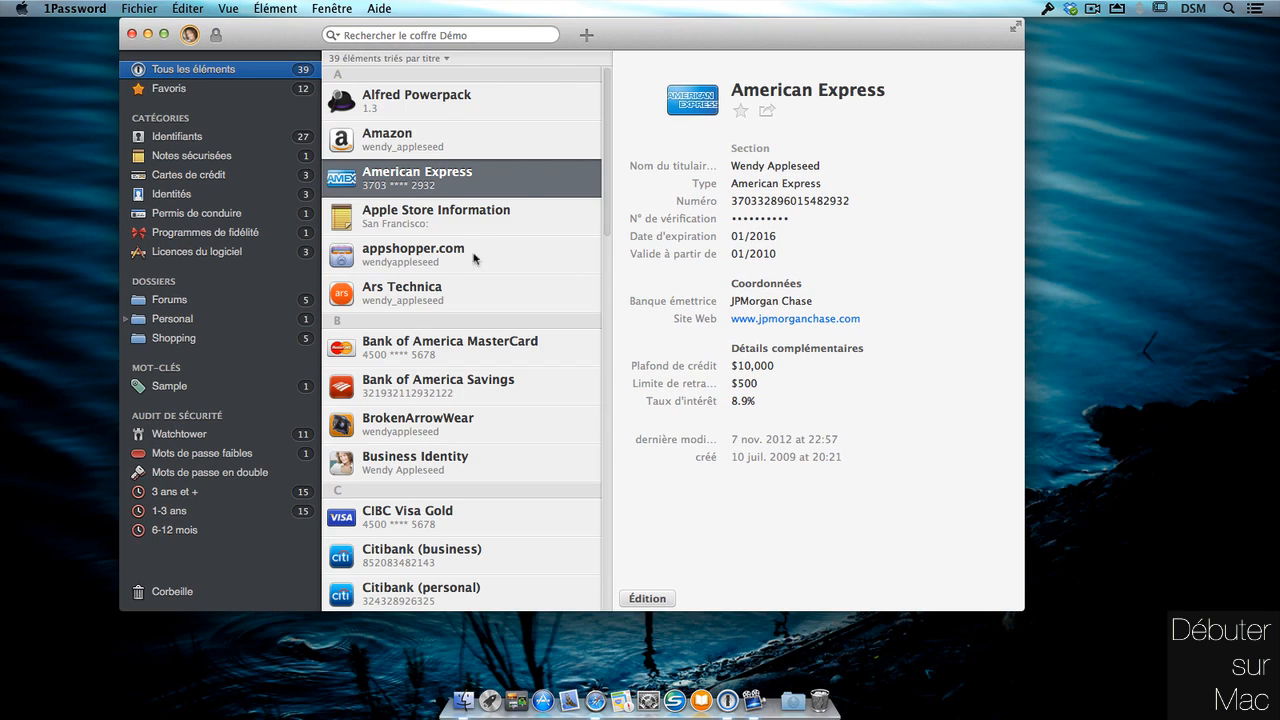
click(446, 59)
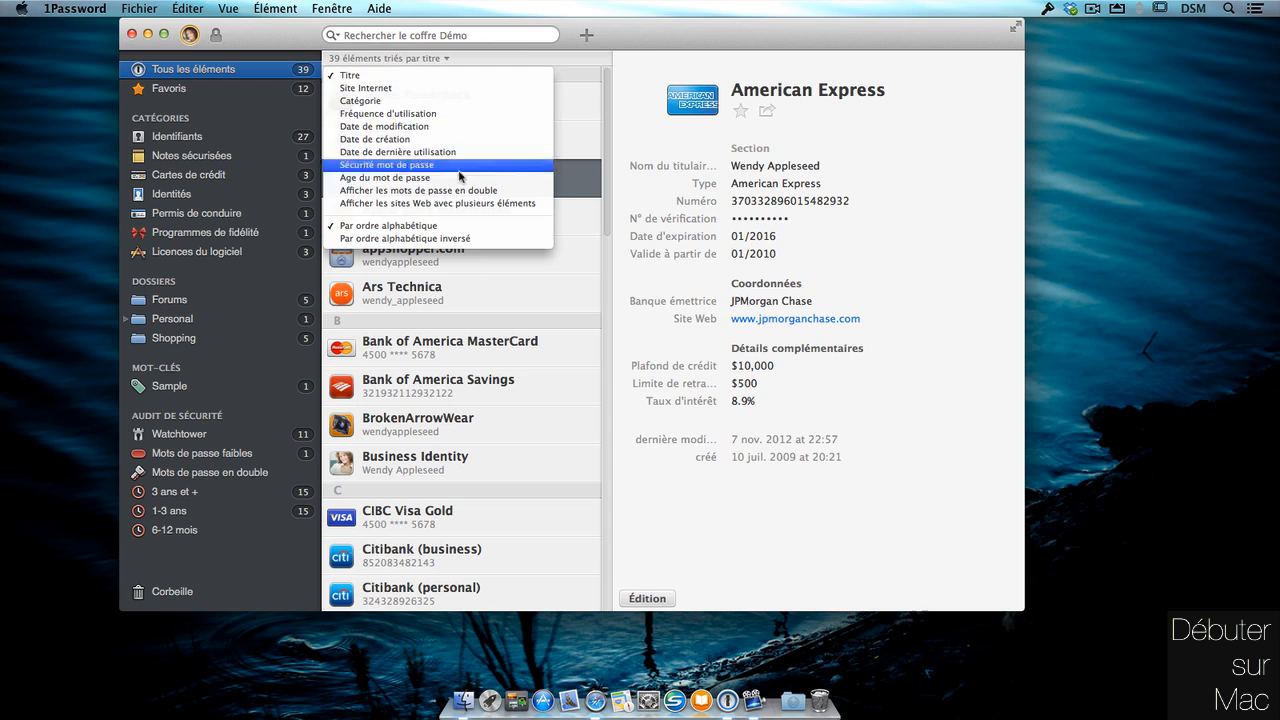
Mark the appshopper.com login as a favourite with its star.
click(545, 291)
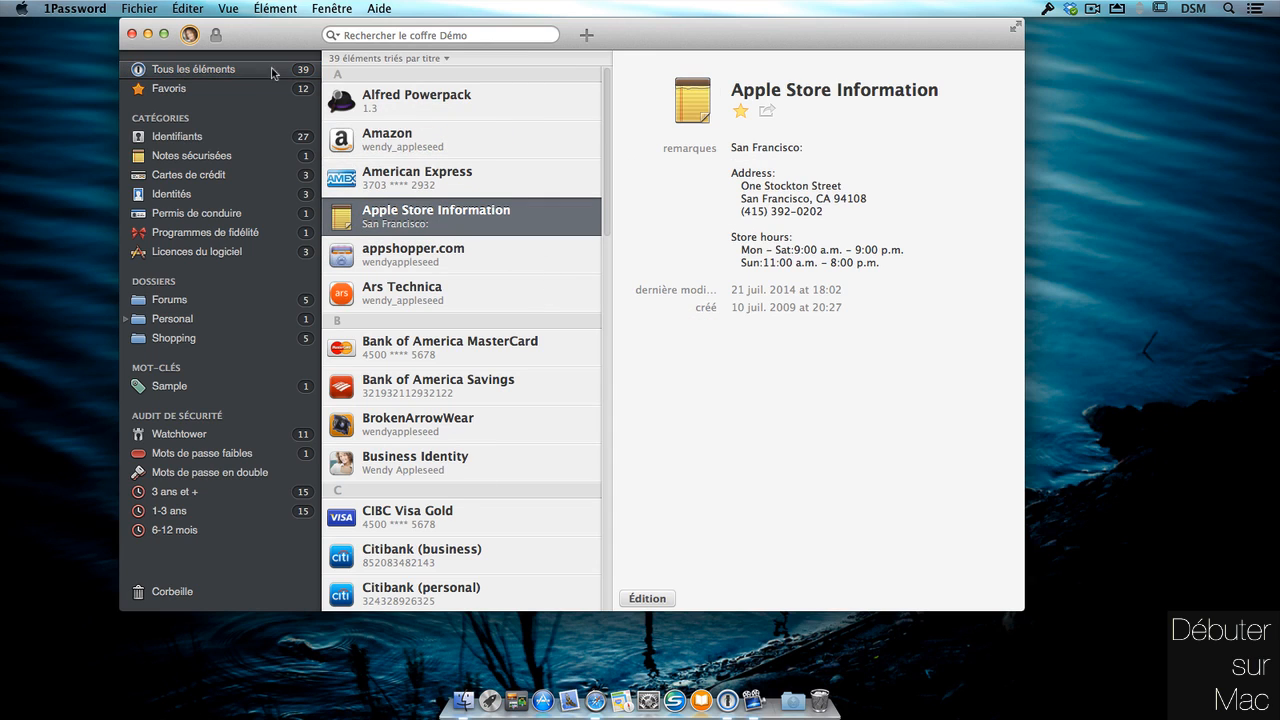
click(272, 70)
click(195, 88)
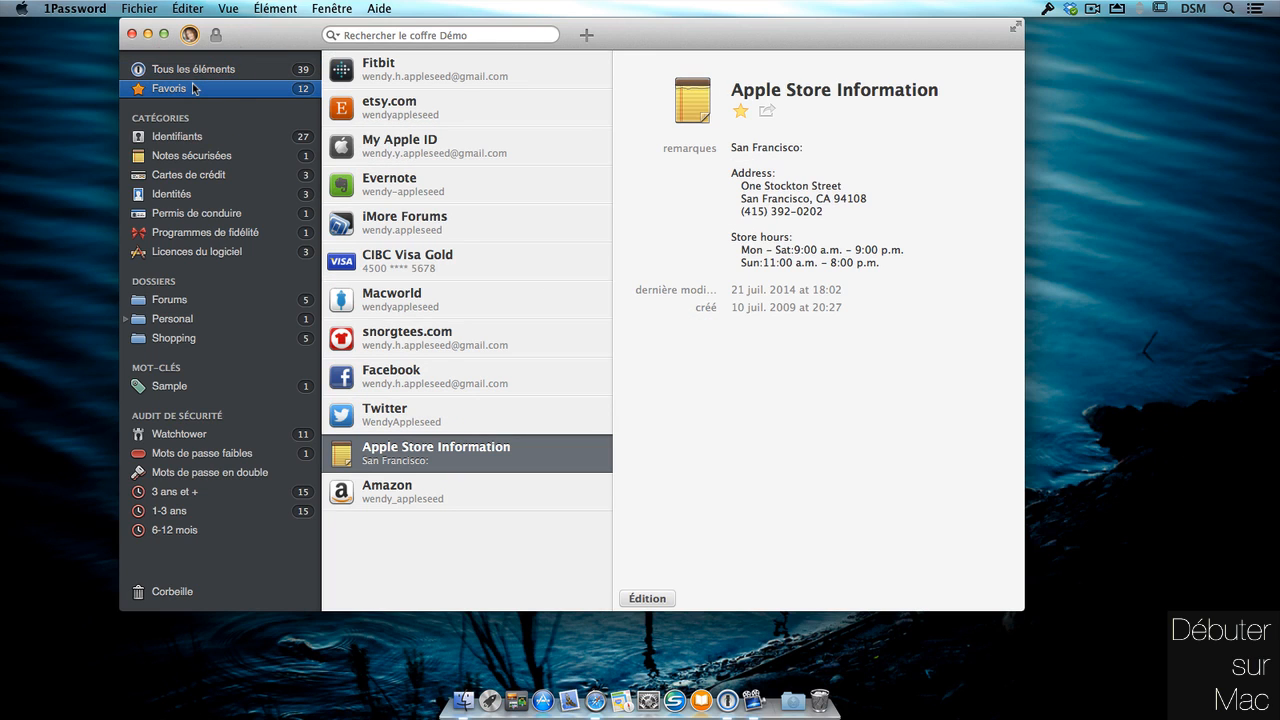
click(231, 135)
click(482, 144)
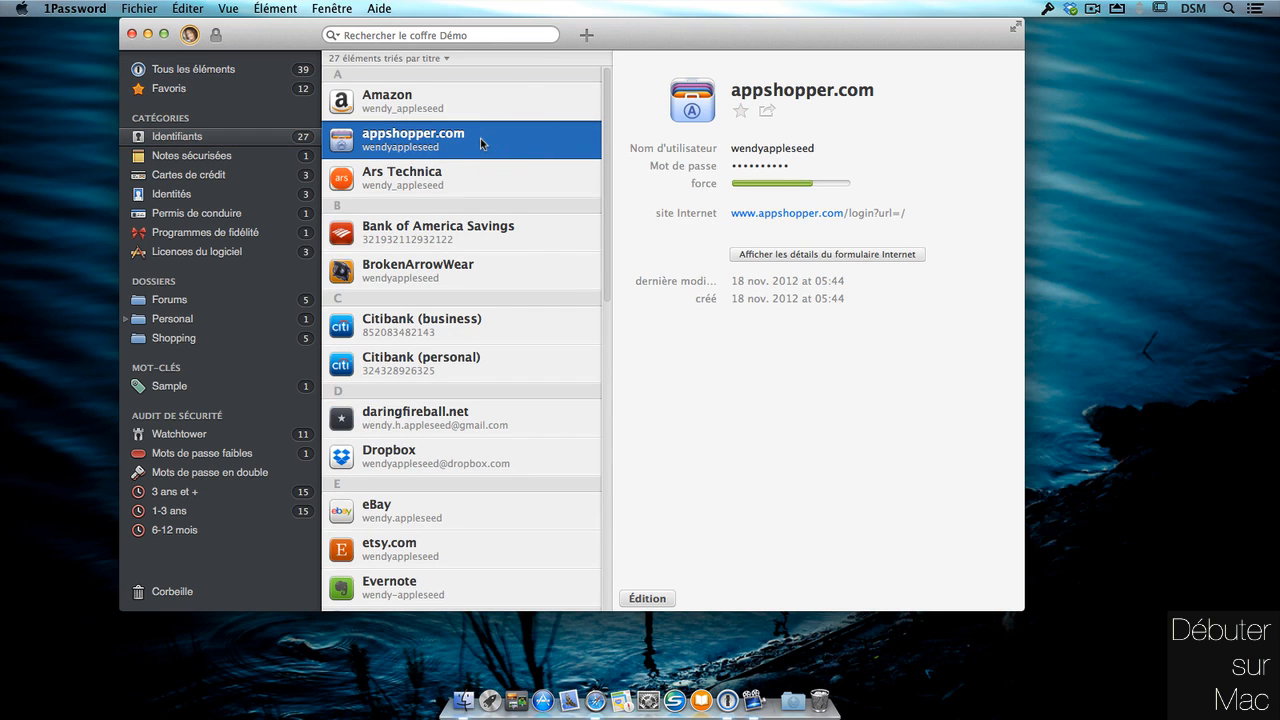
click(740, 112)
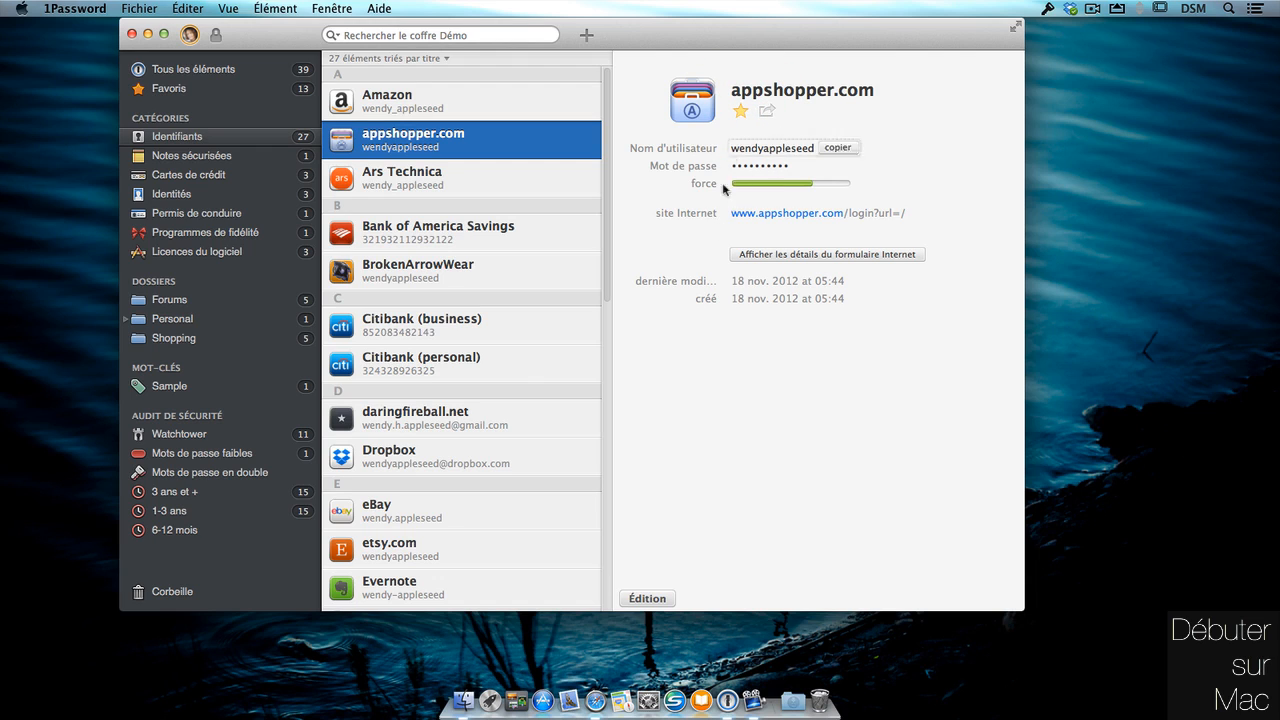
Check the Favoris list, then open the Amazon login's details from Identifiants.
click(232, 90)
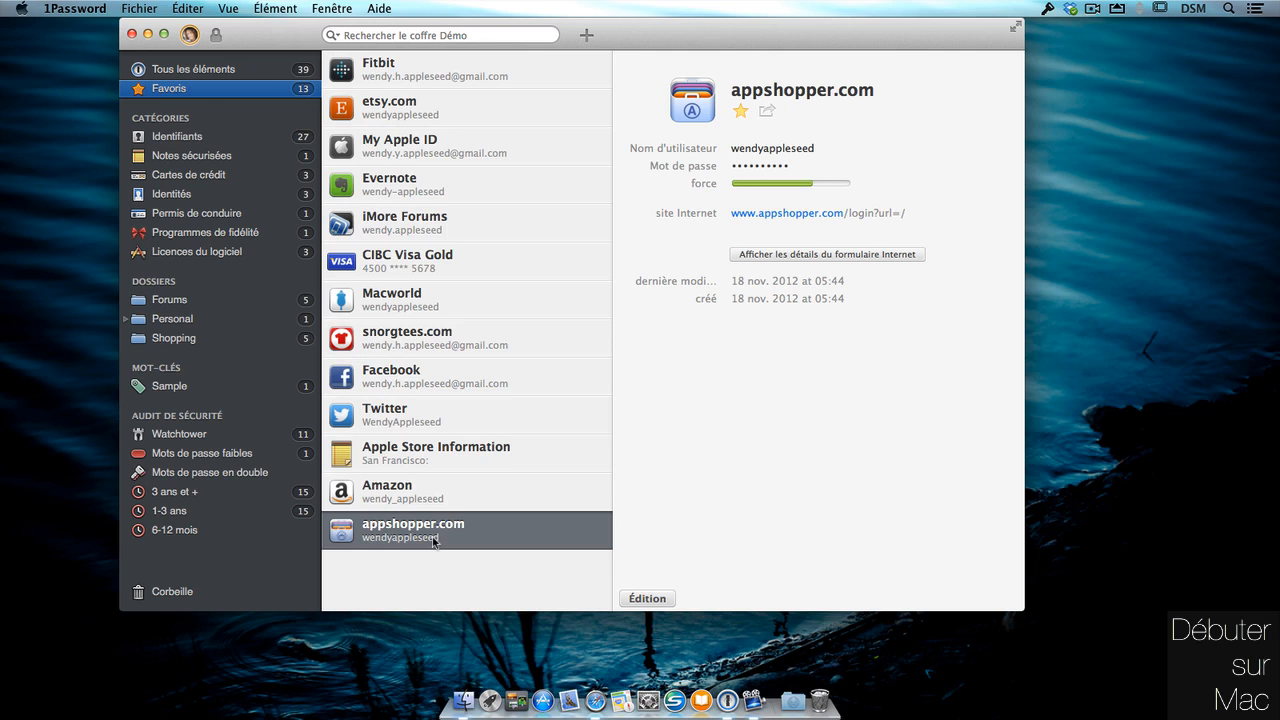
click(257, 137)
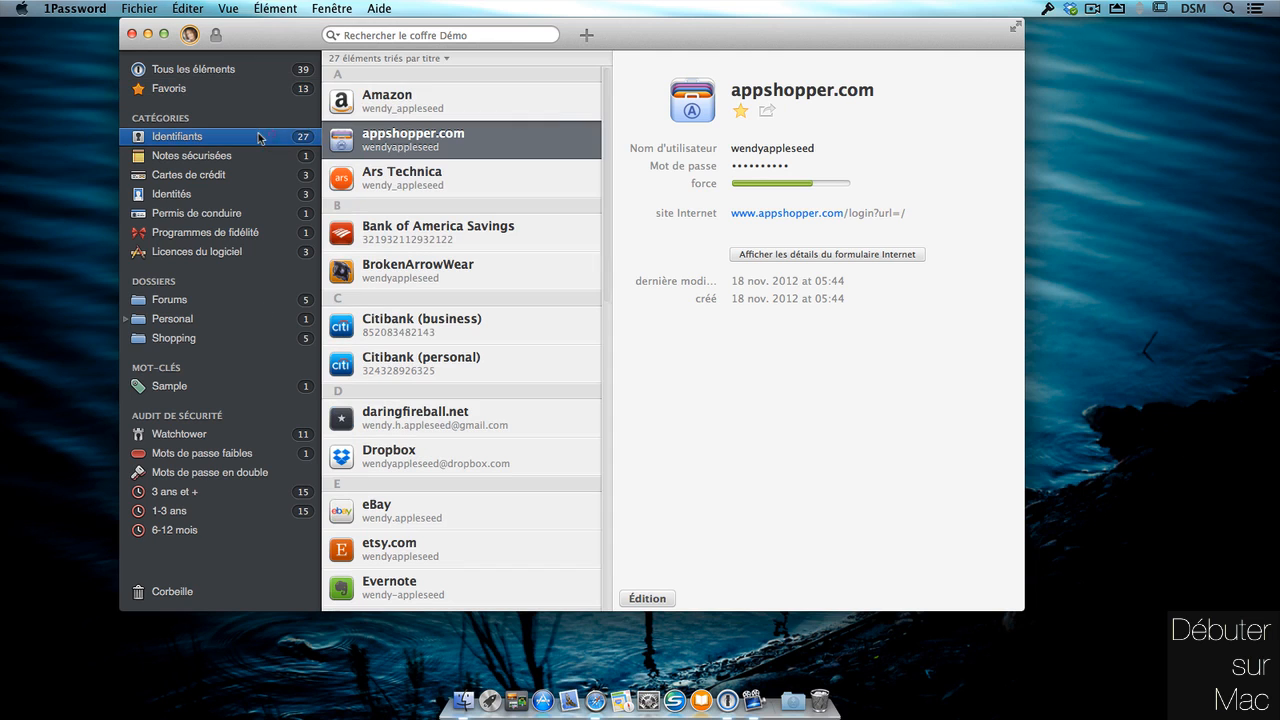
click(537, 104)
mouse_move(843, 148)
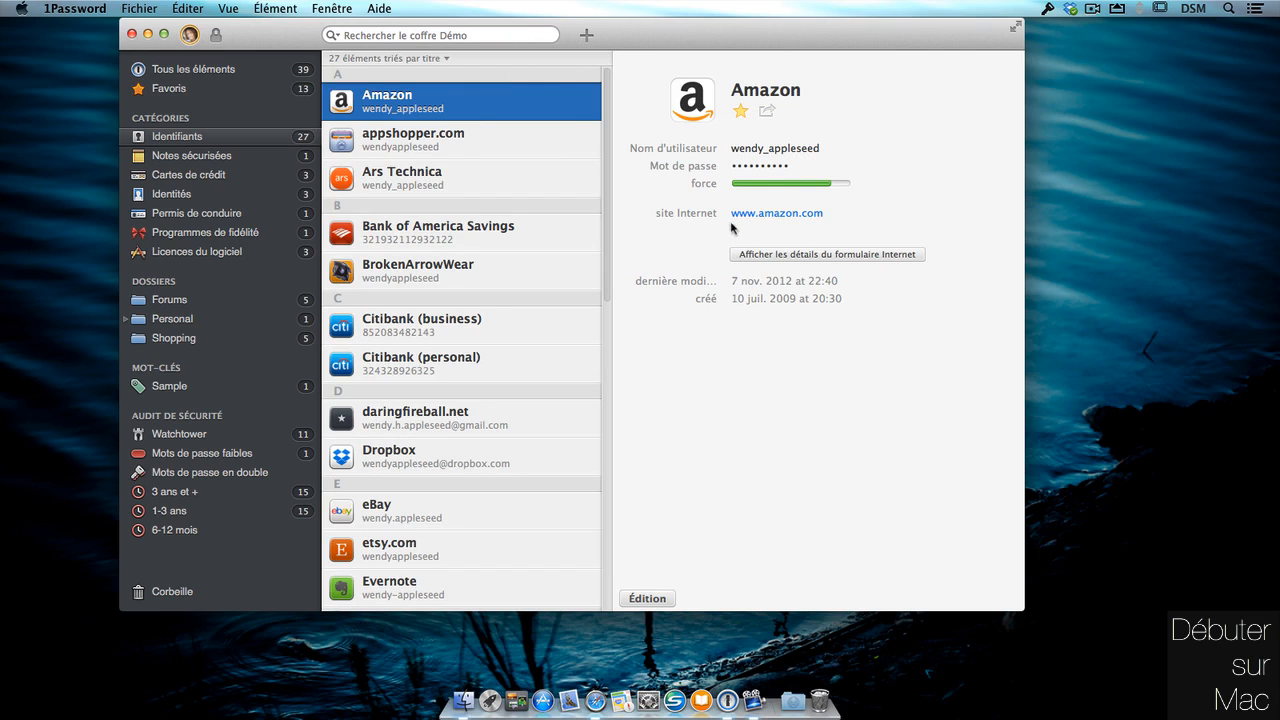
Copy the Amazon login's username to the clipboard.
mouse_move(745, 218)
mouse_move(738, 166)
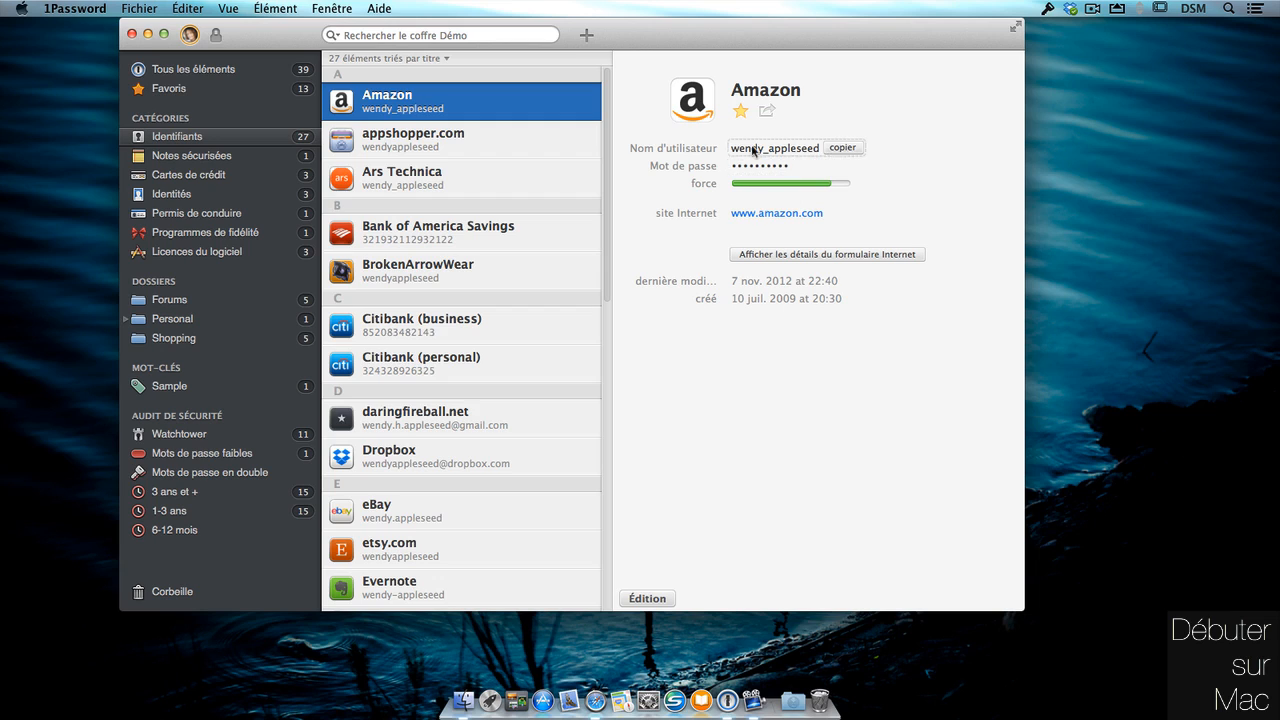
click(842, 147)
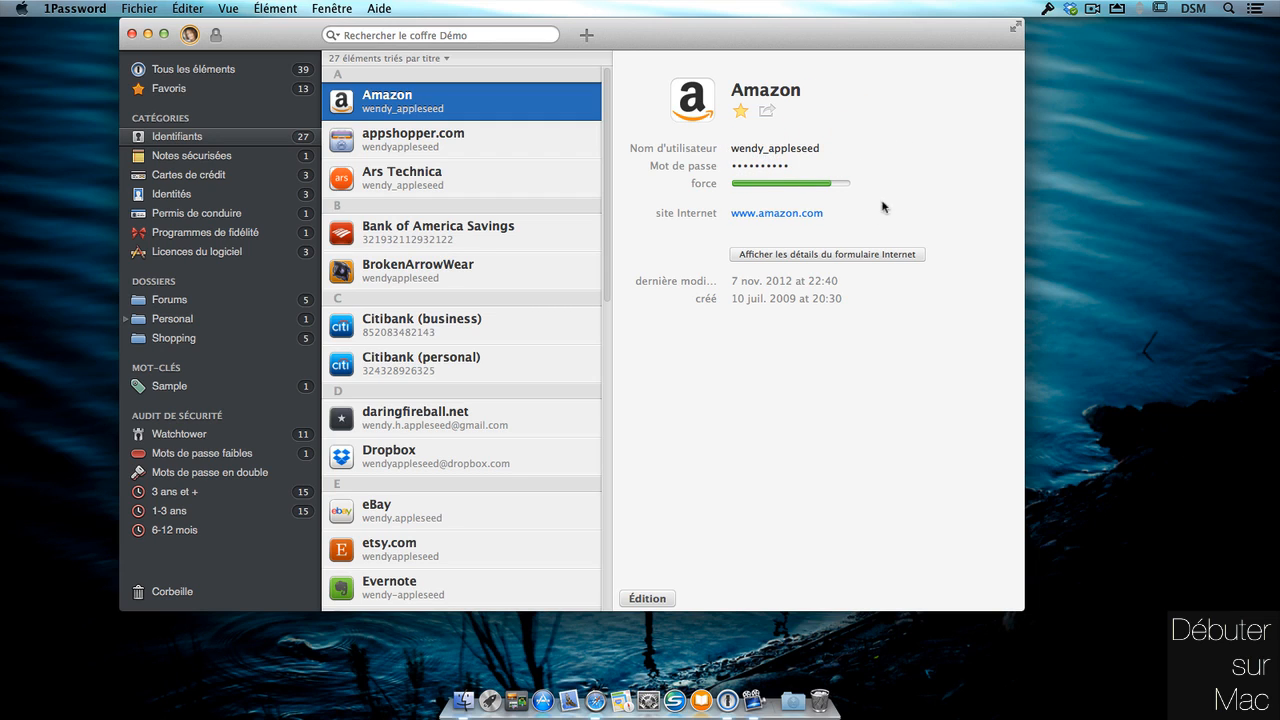
mouse_move(880, 217)
Widen the 1Password window slightly and open amazon.com in Safari from the login.
drag(1024, 169, 1061, 163)
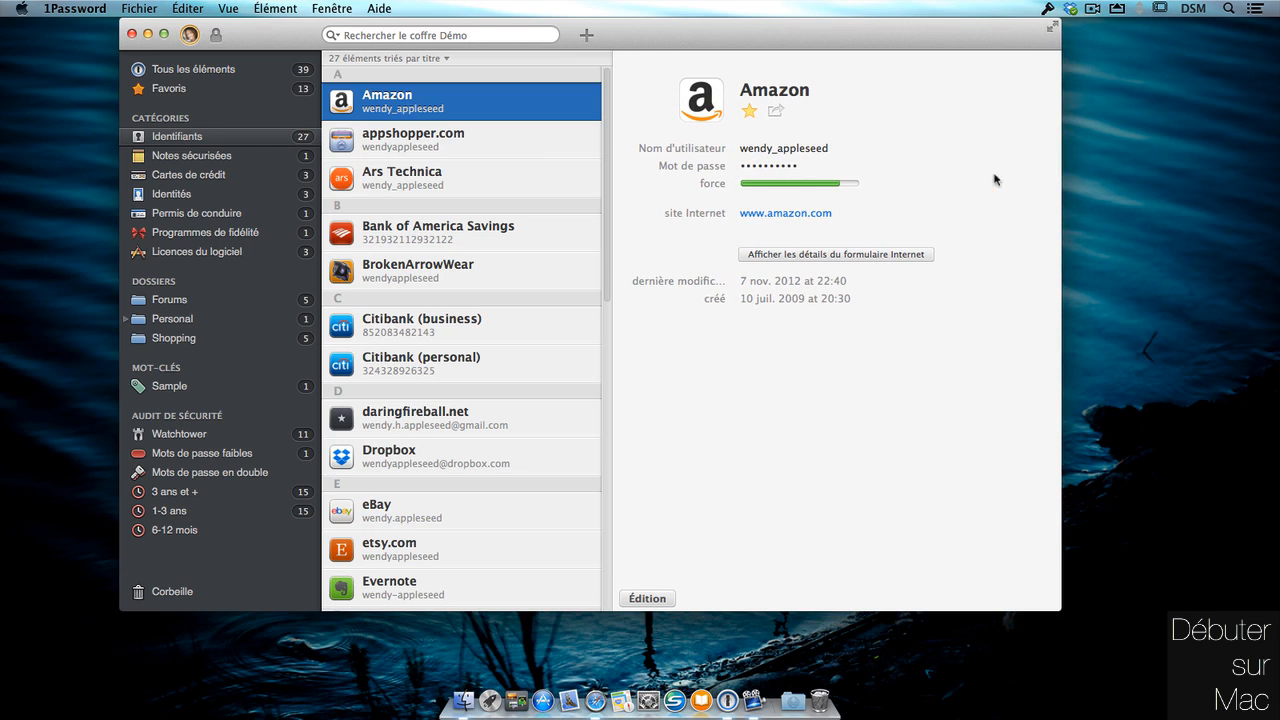
mouse_move(877, 164)
mouse_move(816, 217)
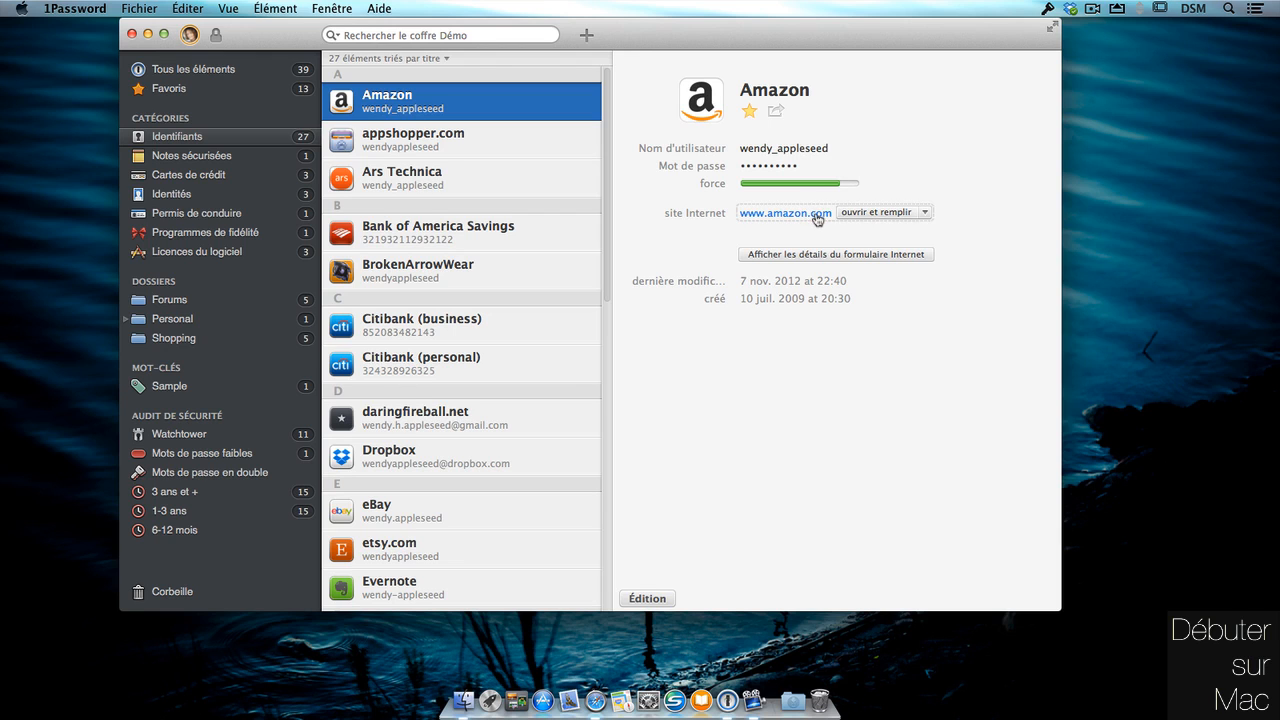
click(817, 216)
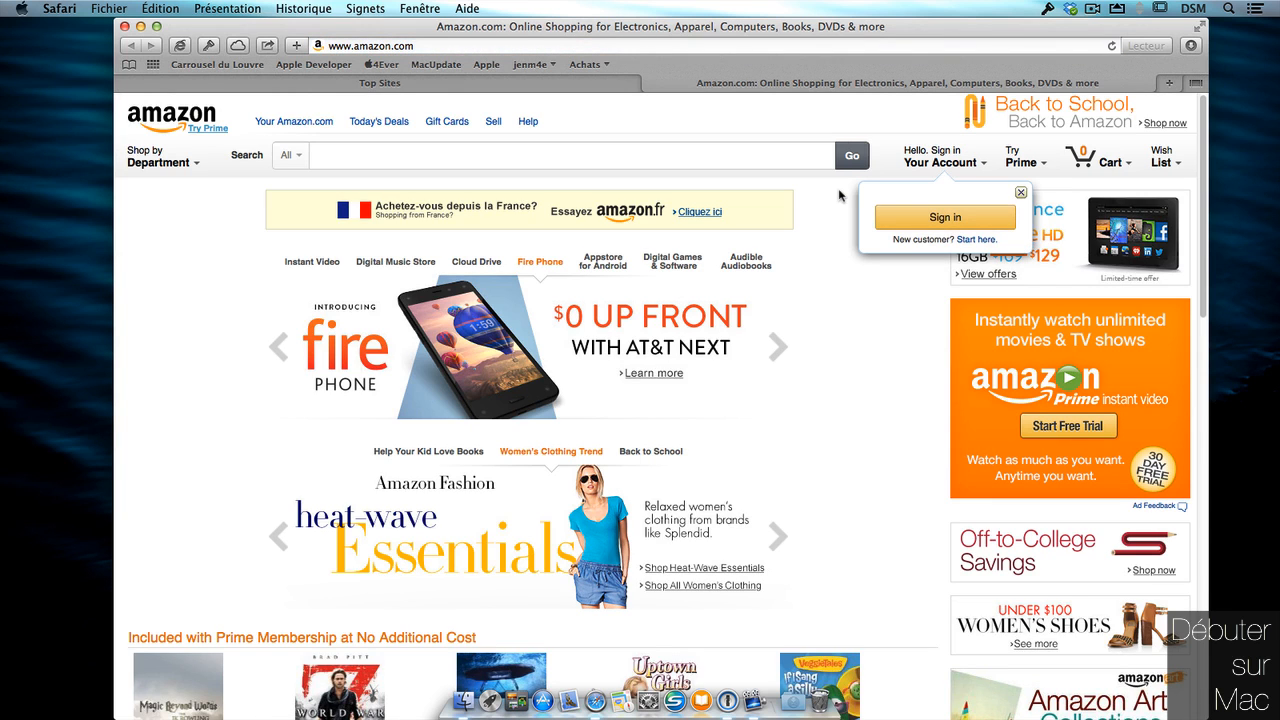
Minimise Safari and show the Citibank (business) login in 1Password.
click(140, 26)
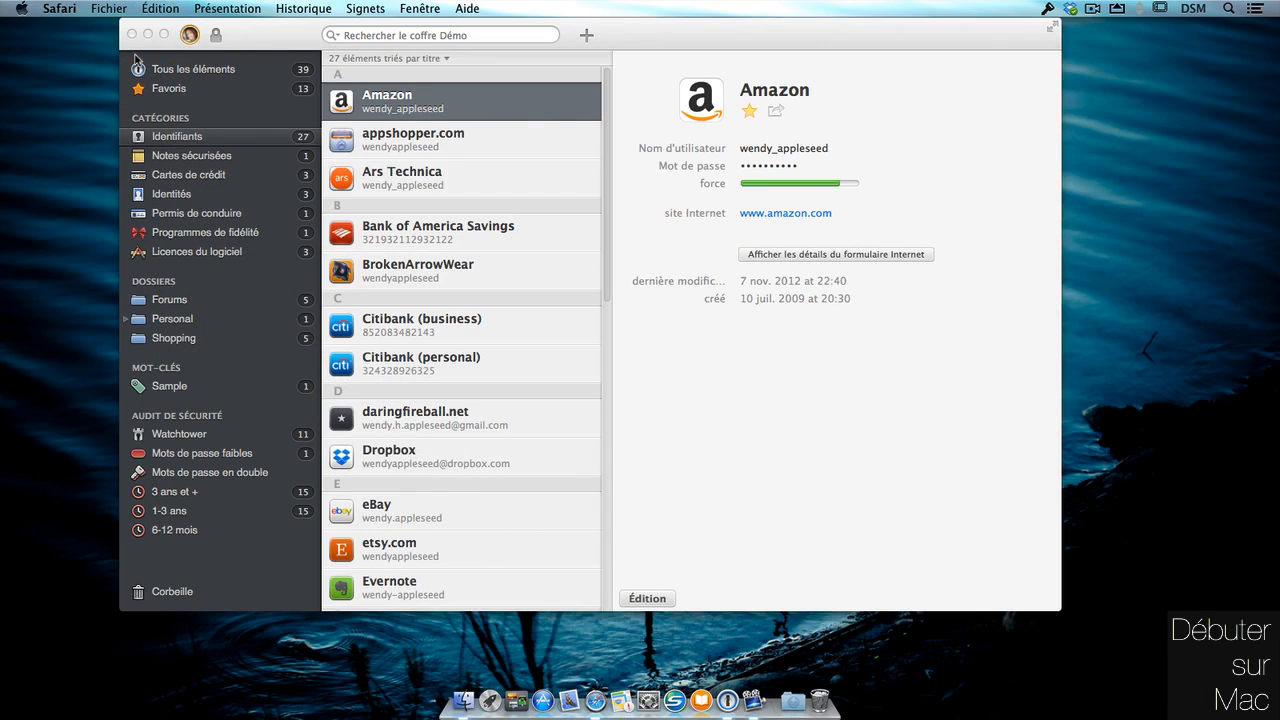
click(828, 378)
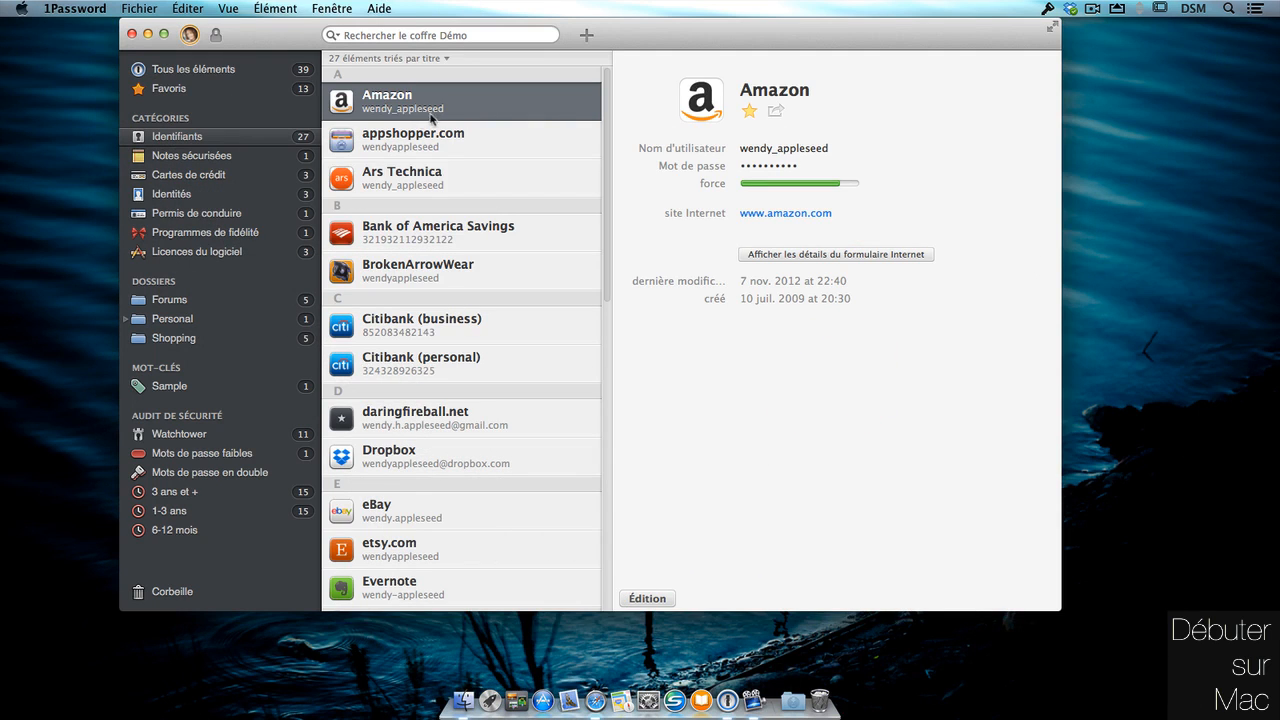
click(487, 322)
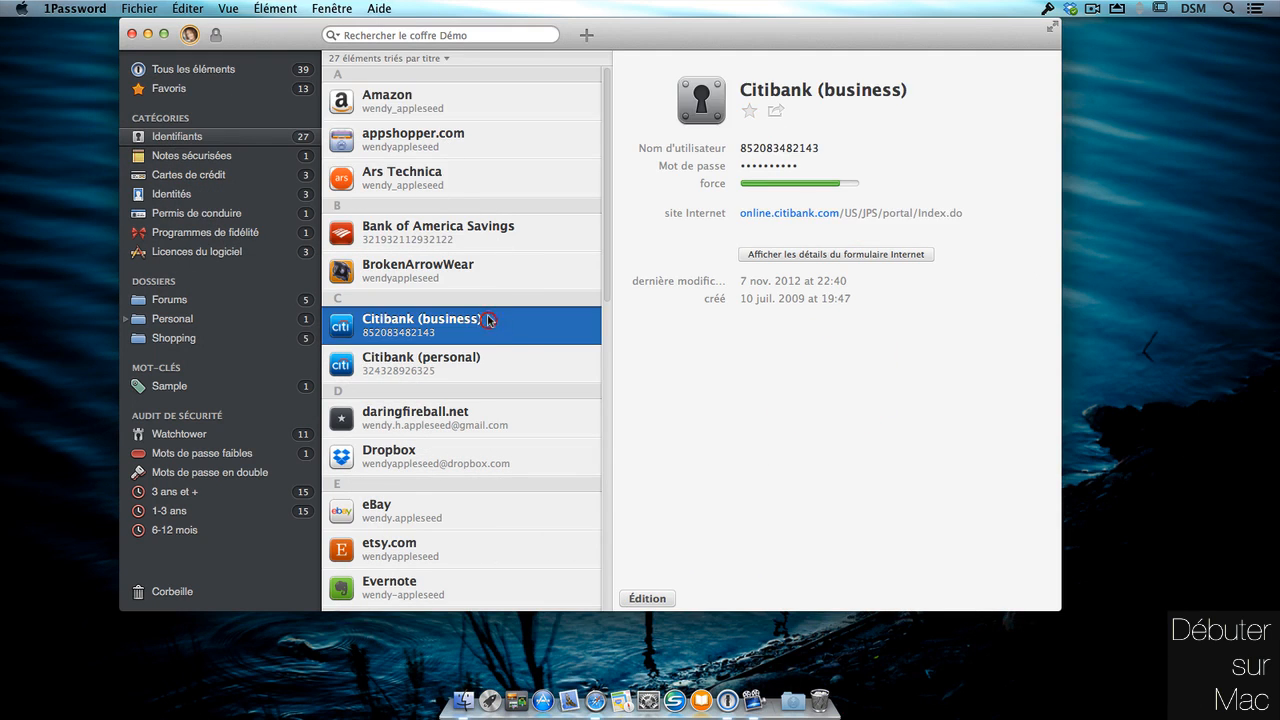
Select the daringfireball.net login and expand its saved web form details.
click(465, 405)
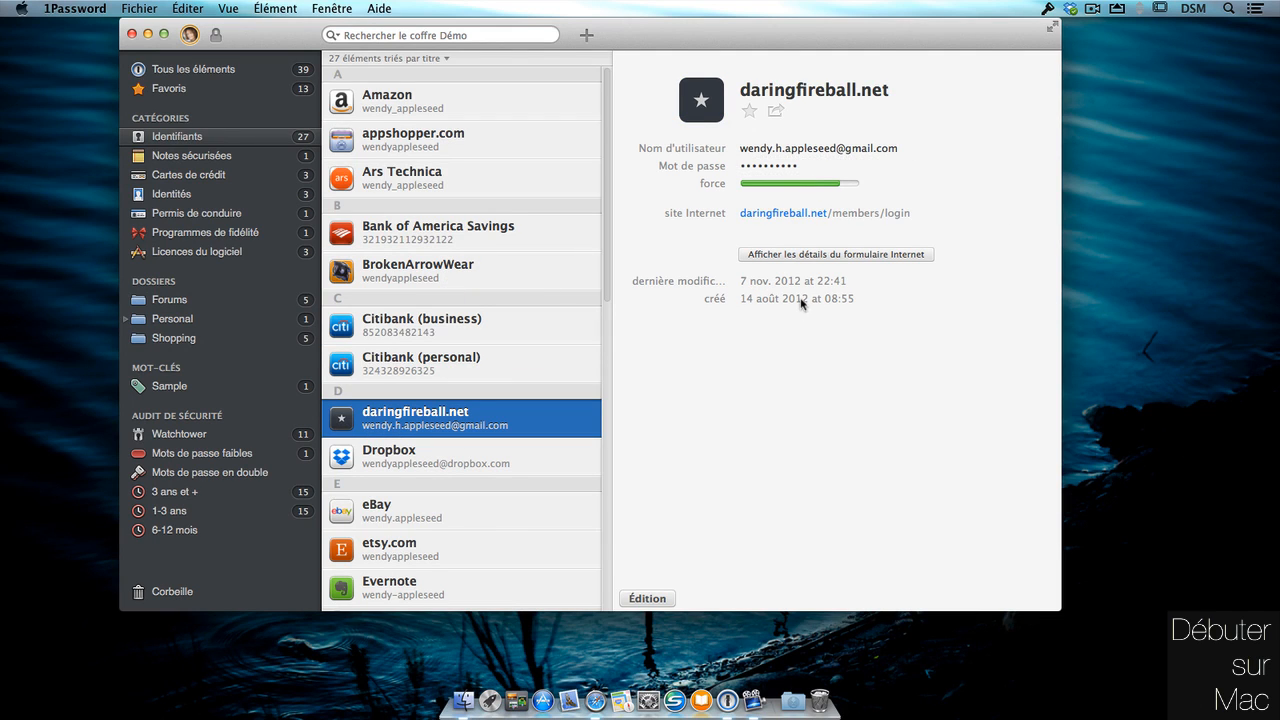
click(857, 253)
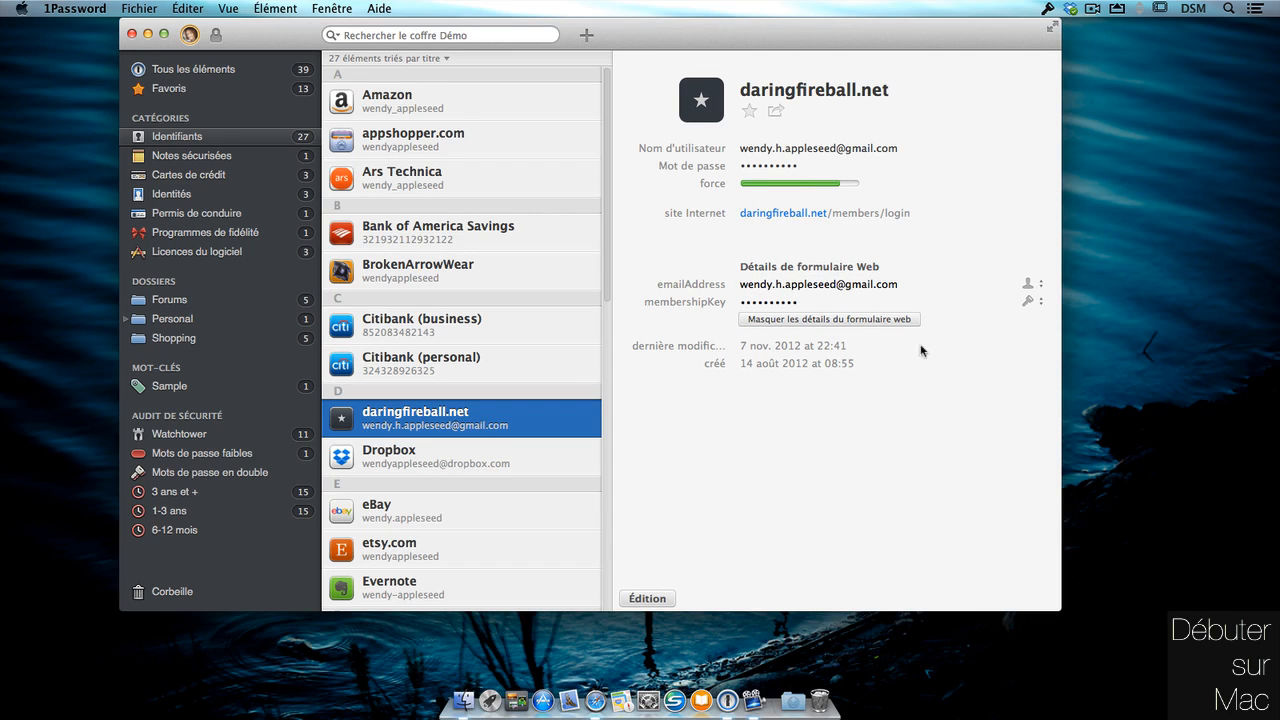
mouse_move(986, 219)
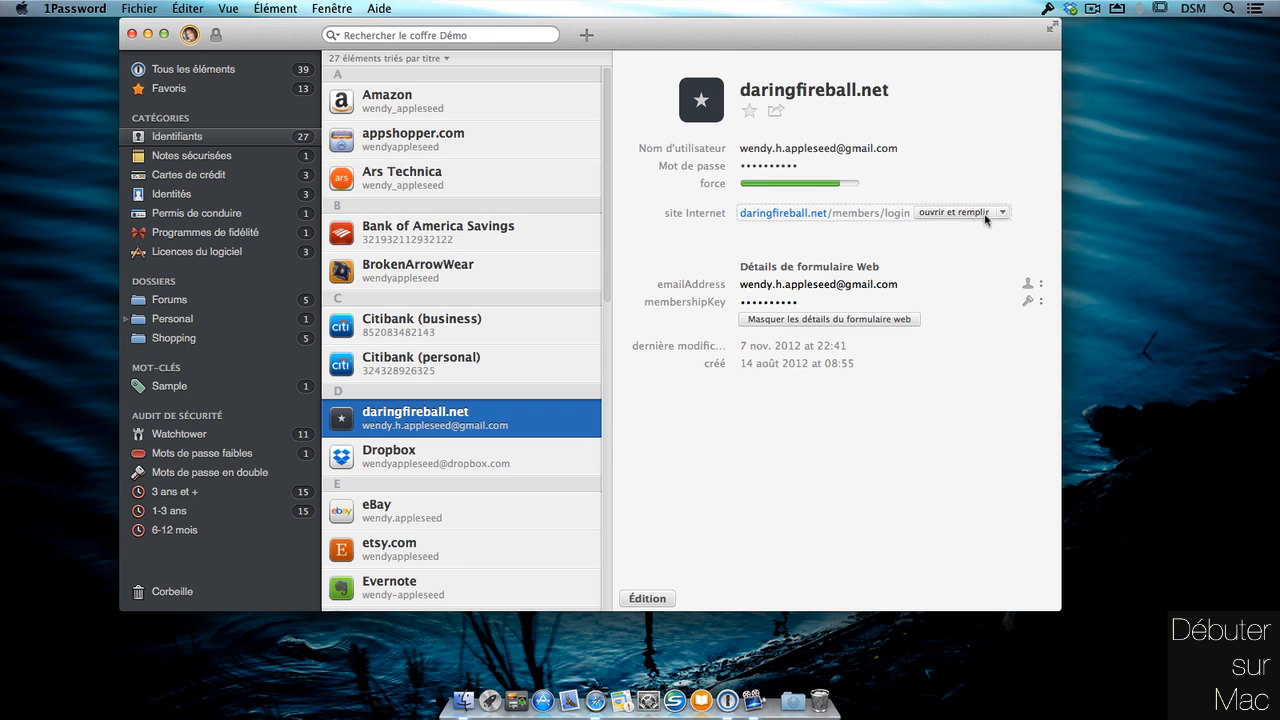
mouse_move(912, 153)
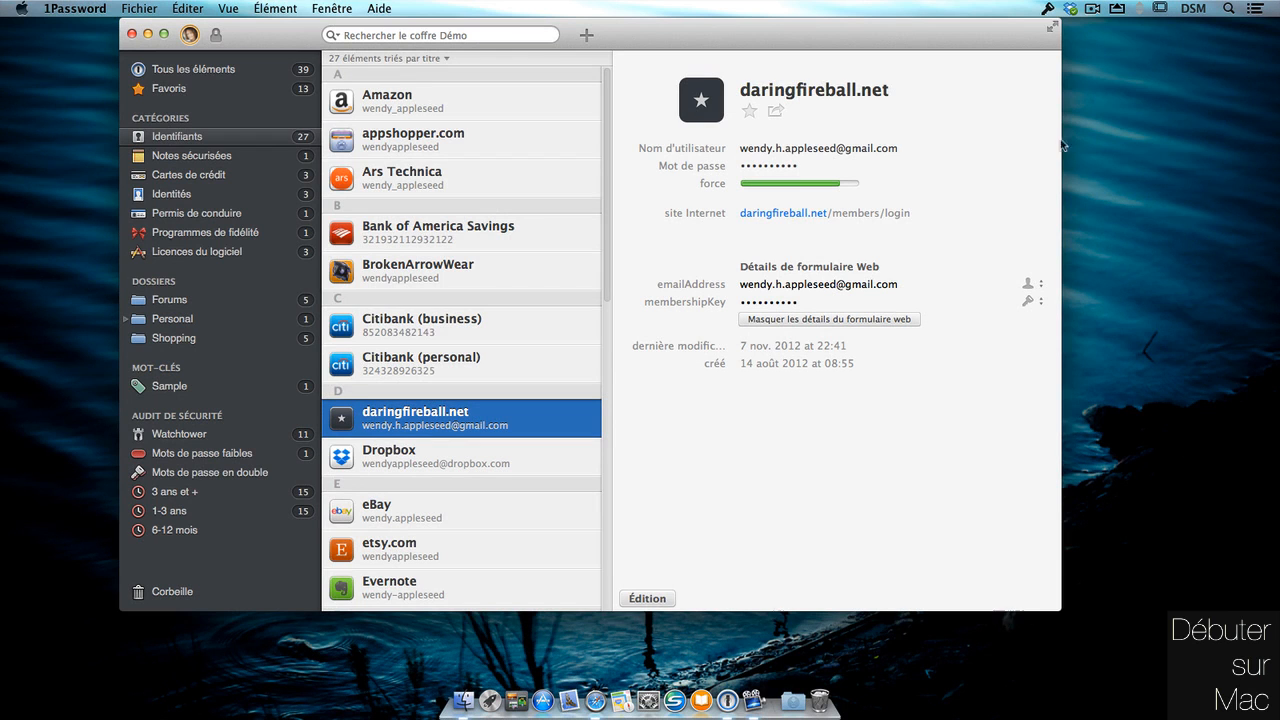
mouse_move(811, 168)
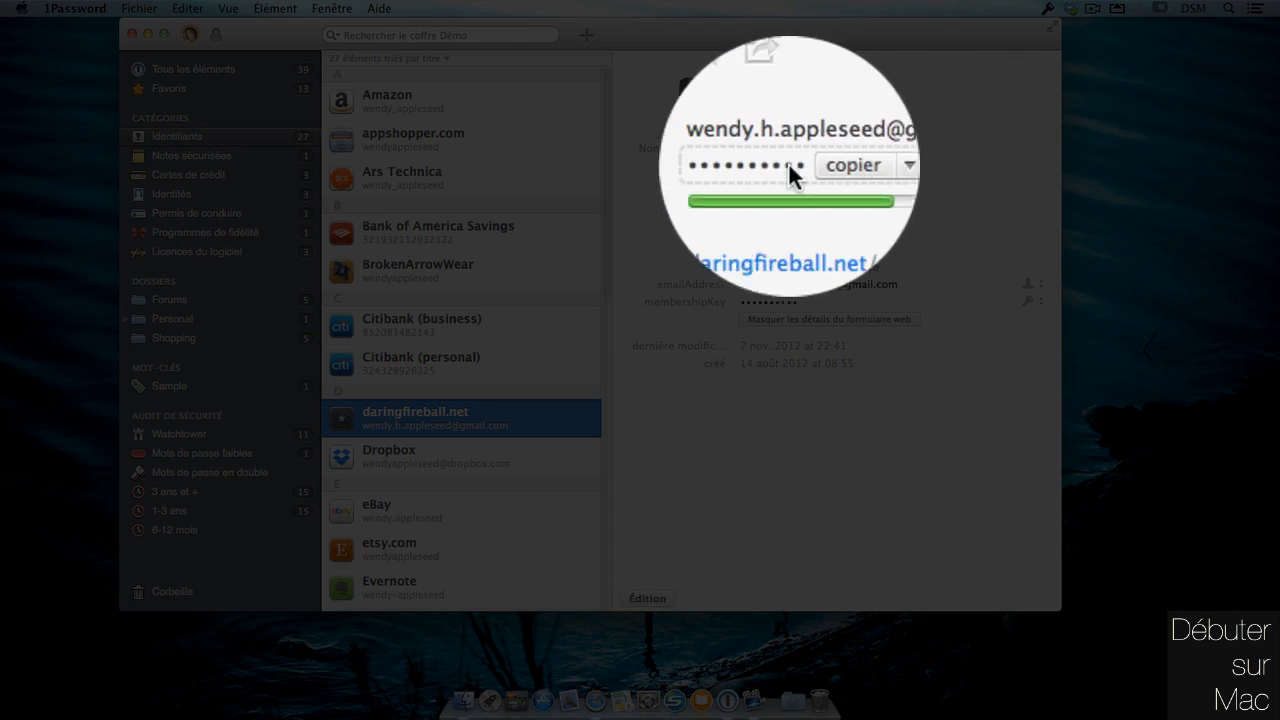
Reveal the daringfireball.net password as plain text, then briefly check Safari and return.
click(846, 166)
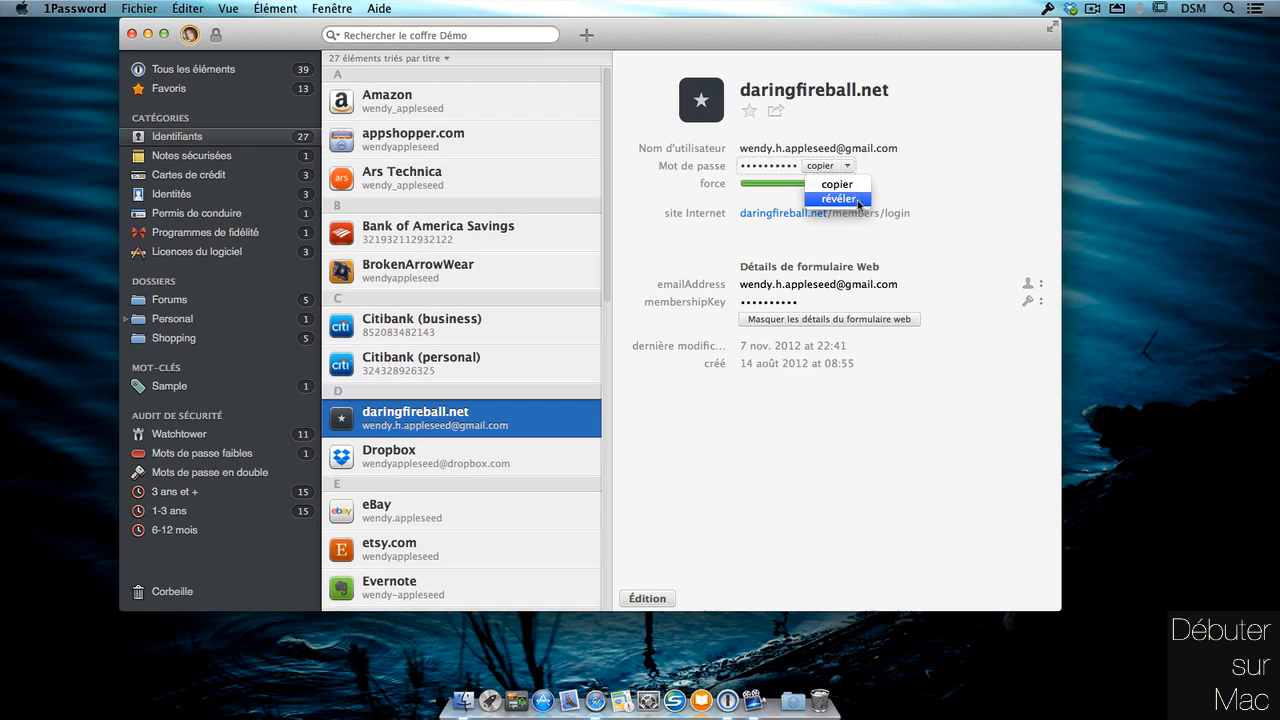
click(856, 199)
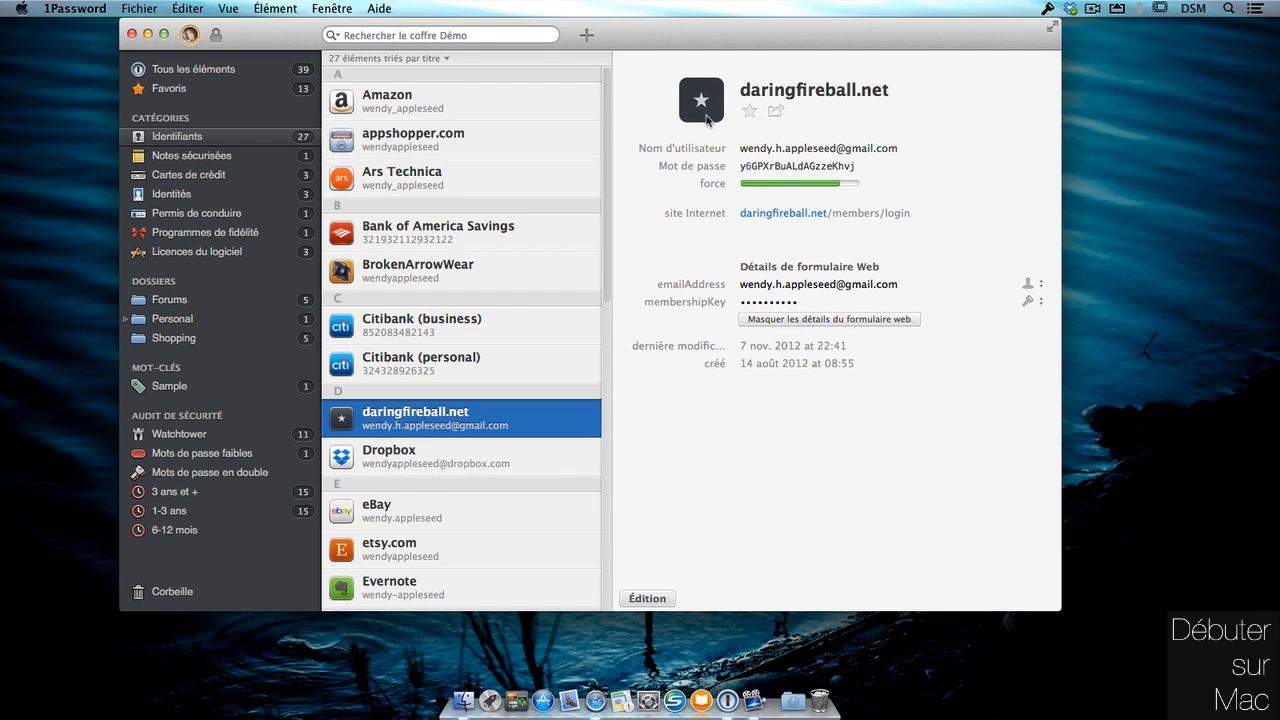
click(605, 690)
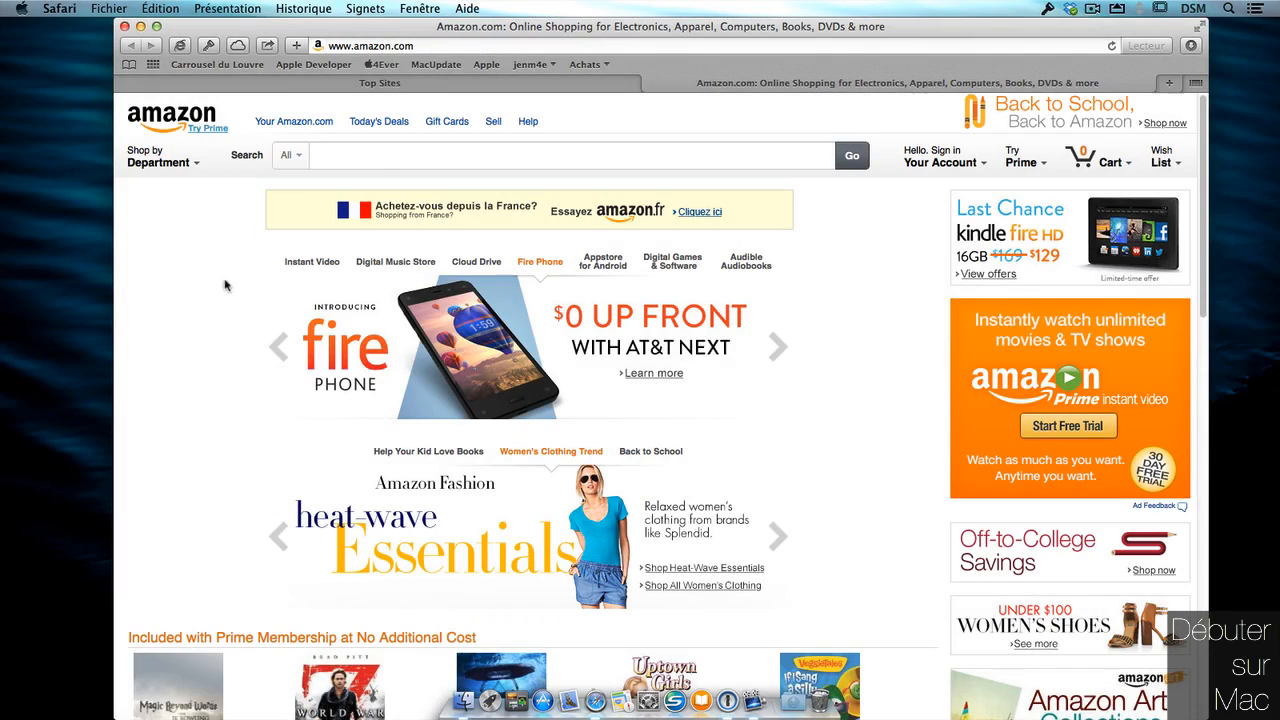
drag(412, 28, 432, 28)
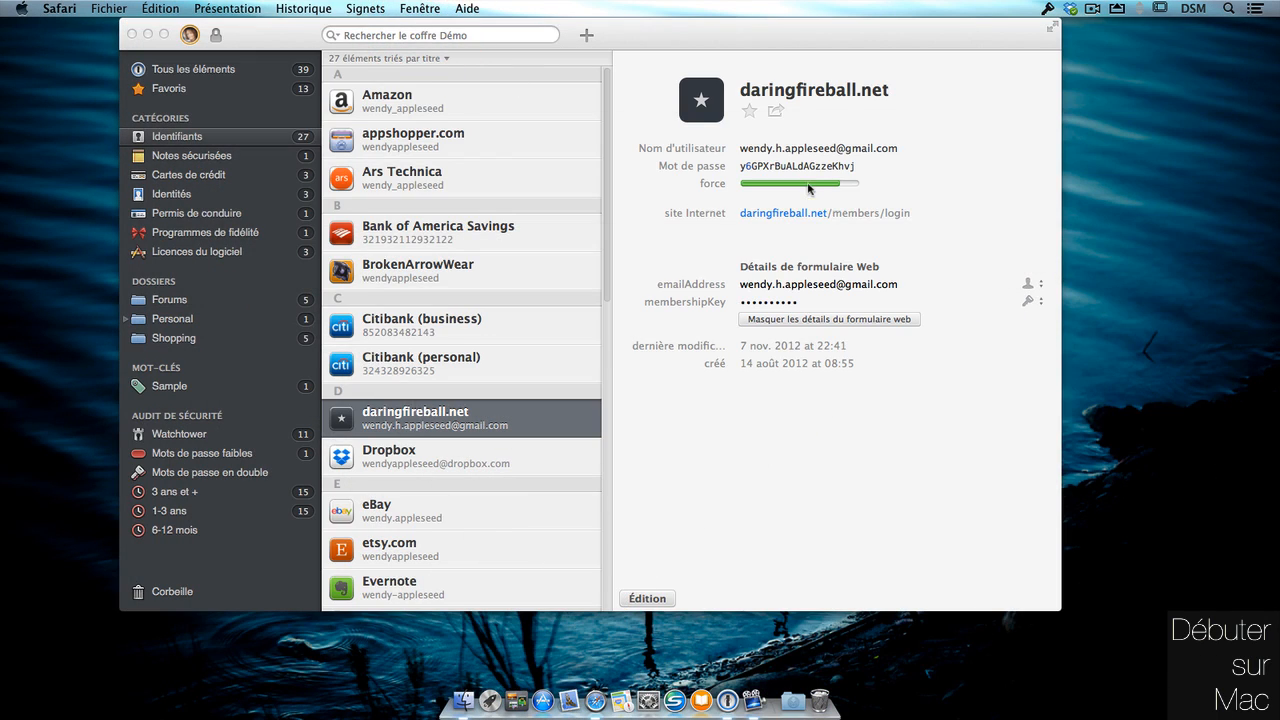
scroll(600, 137, down, 5)
click(606, 106)
Search the vault for 'ever' to show just the Evernote login.
click(470, 35)
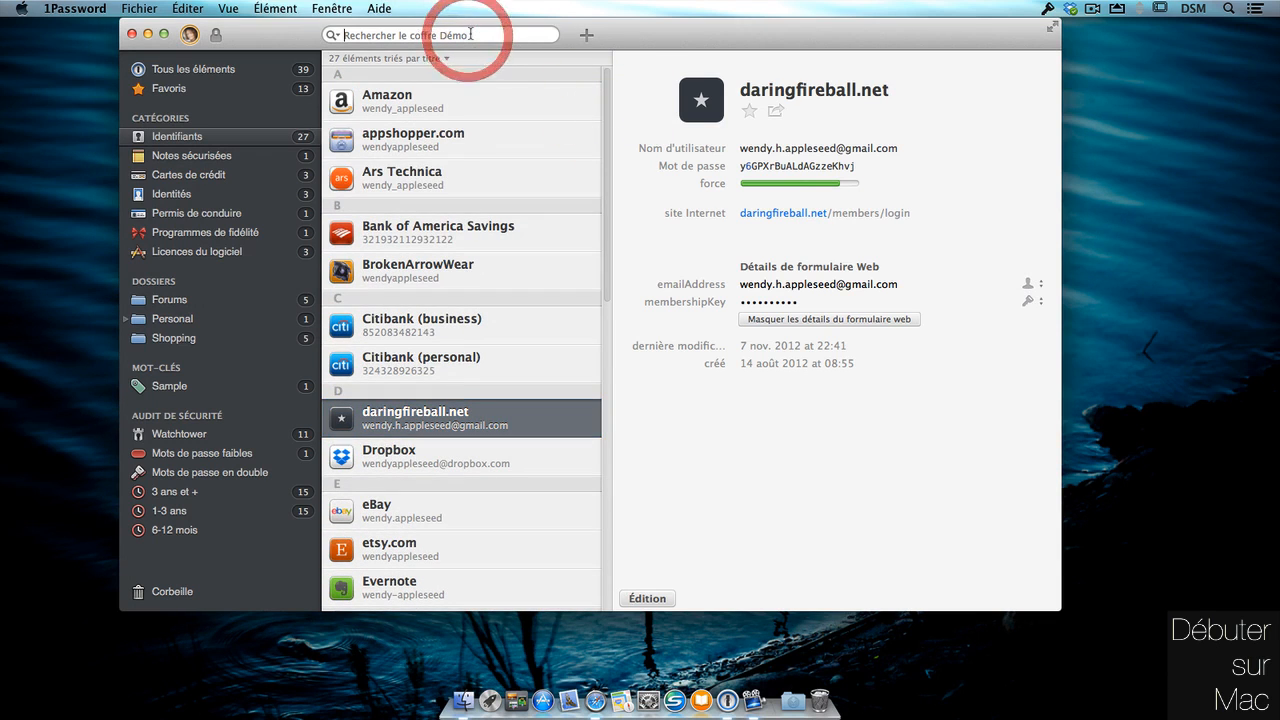
text(ever)
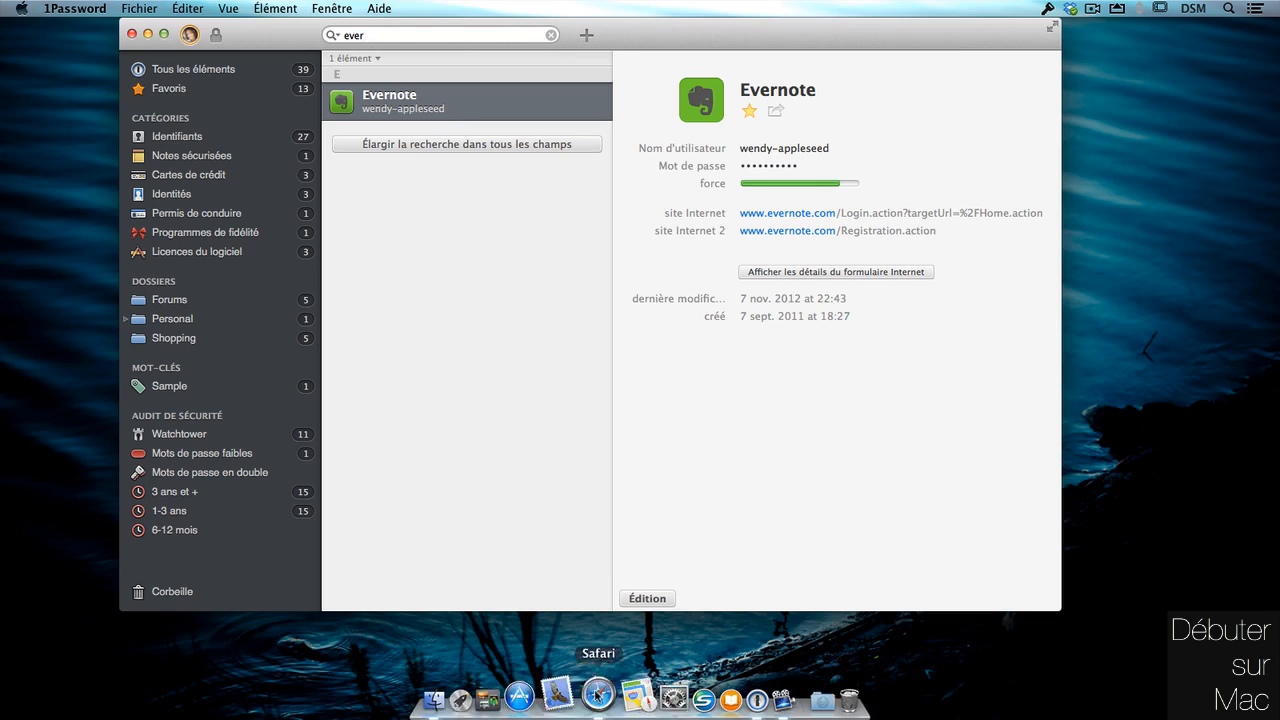
click(595, 700)
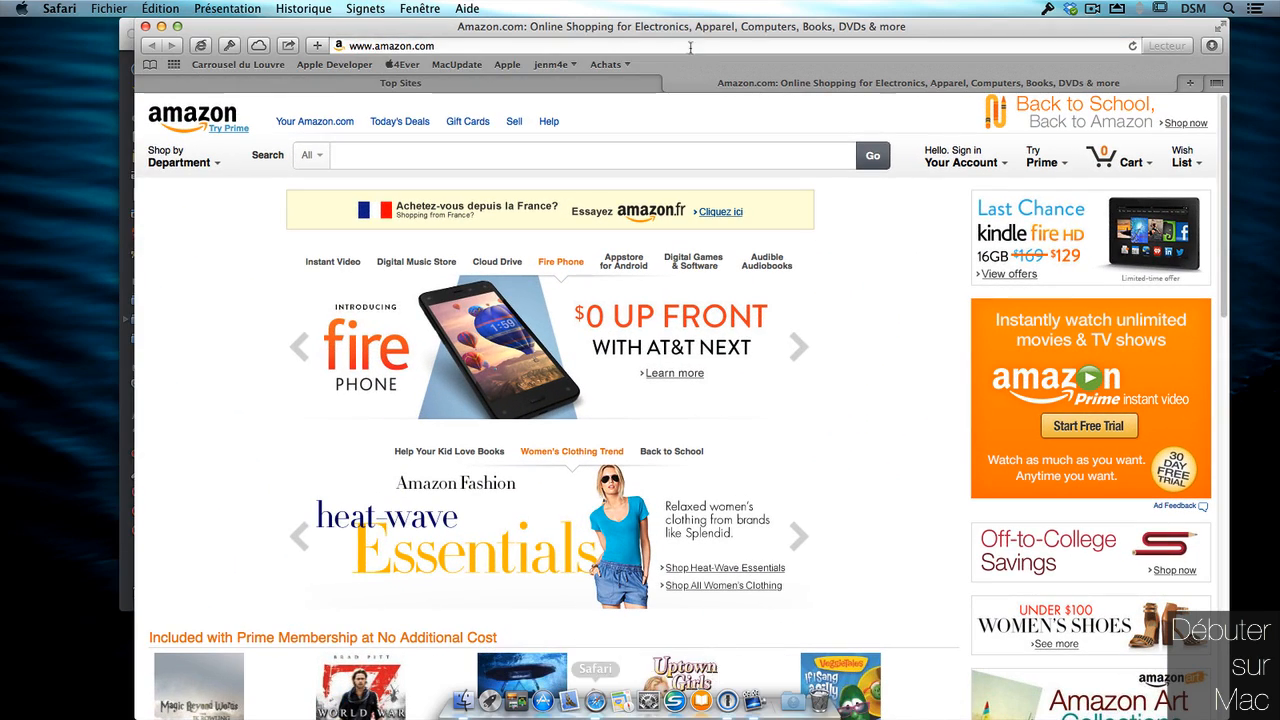
Load appshopper.com in Safari, log out of the account and open the Register page.
click(686, 45)
text(appshopper)
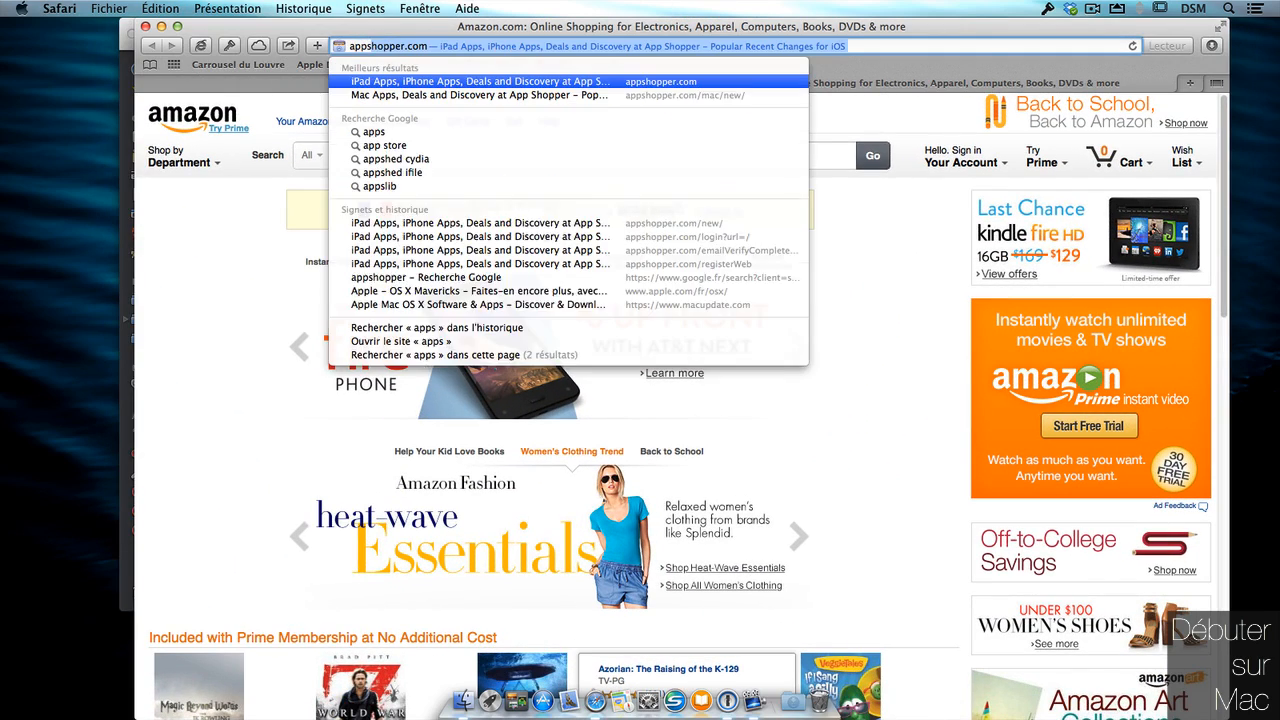
key(Return)
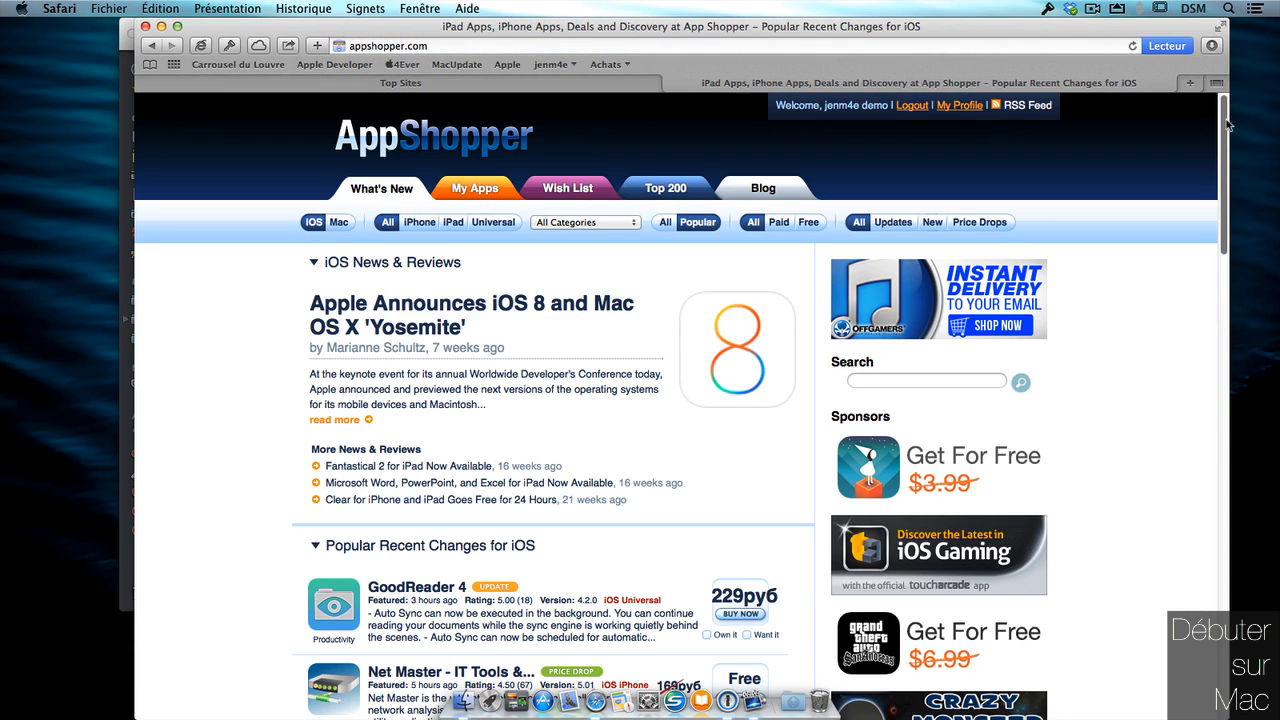
click(914, 106)
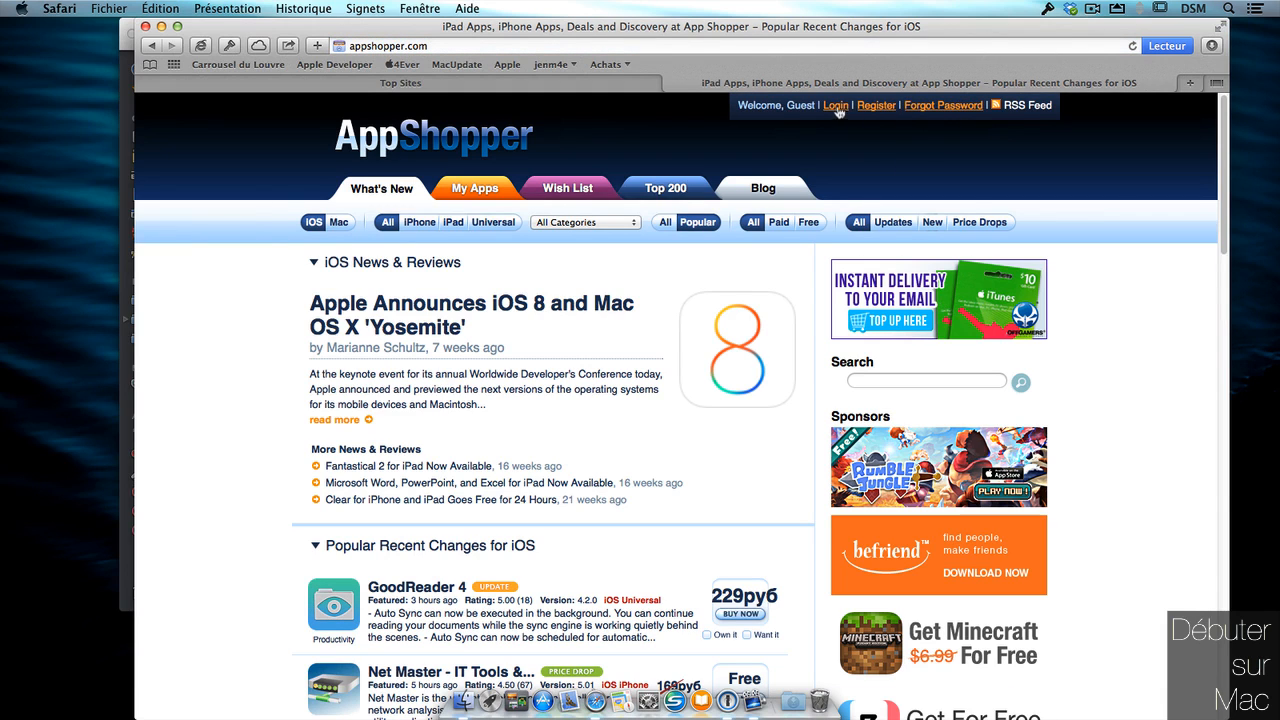
click(872, 106)
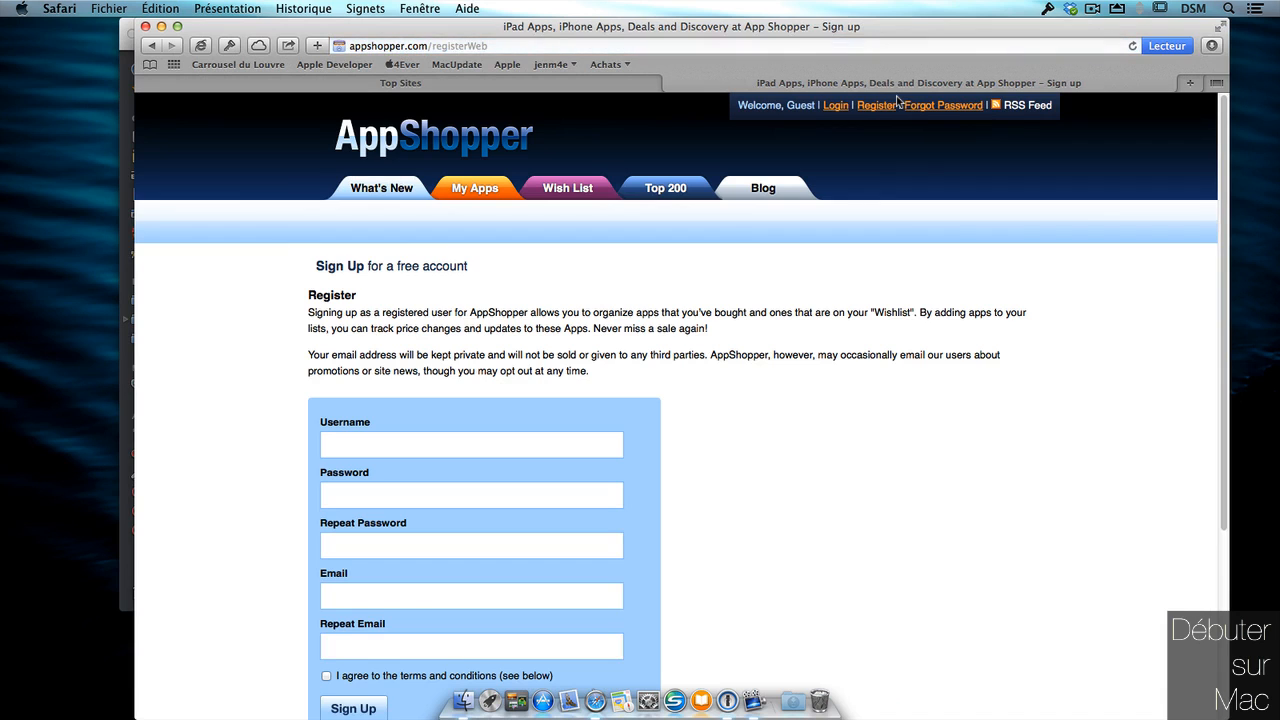
Enter a username and the e-mail address in both e-mail fields, leaving passwords blank.
drag(1222, 219, 1231, 320)
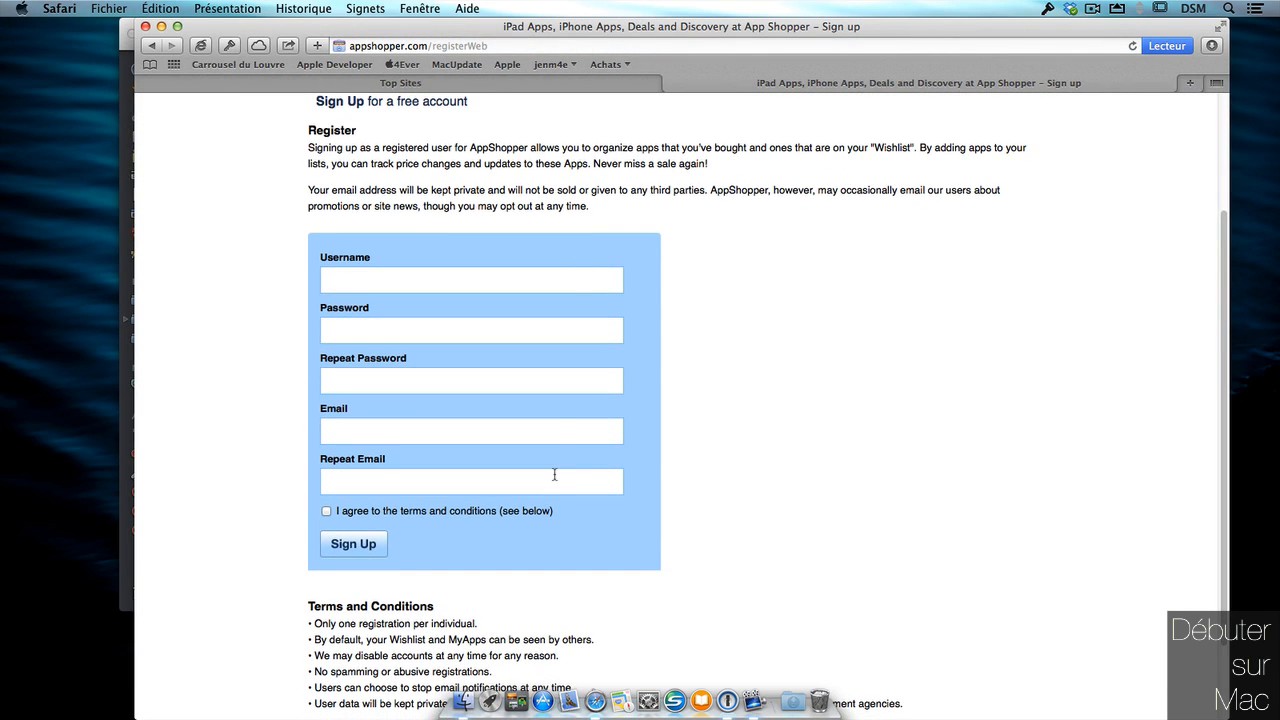
drag(1224, 326, 1222, 304)
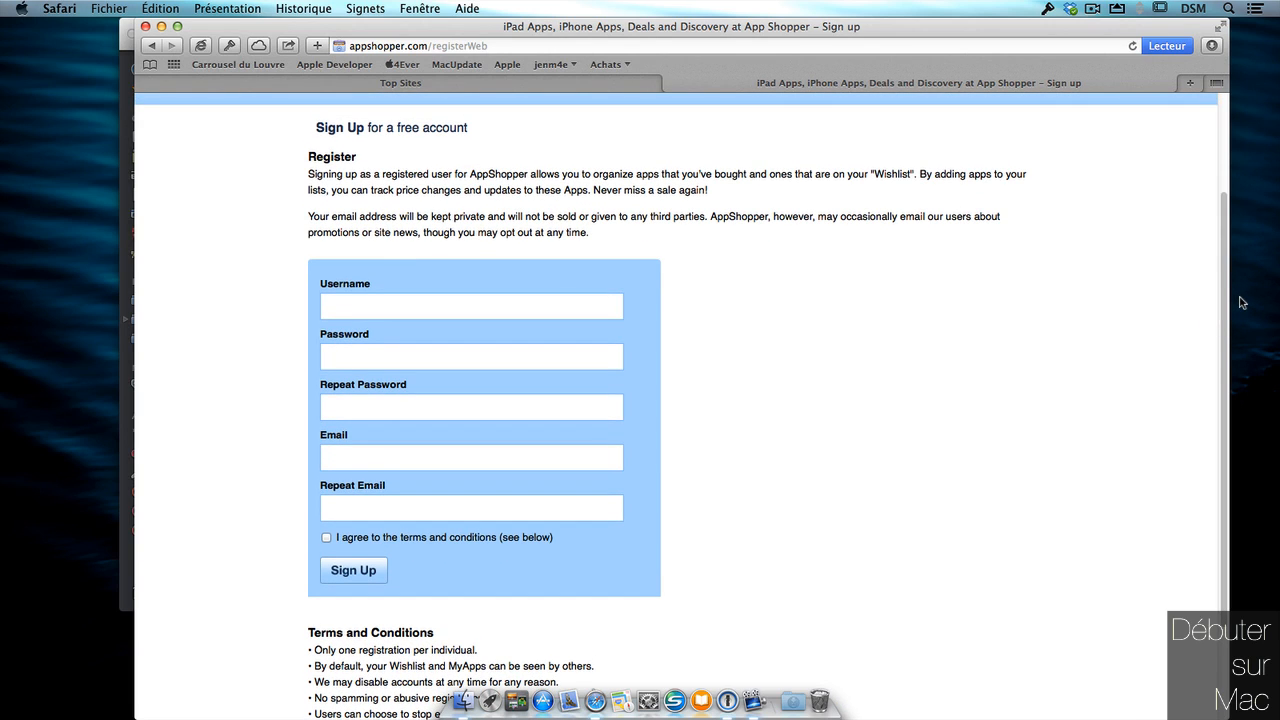
click(566, 303)
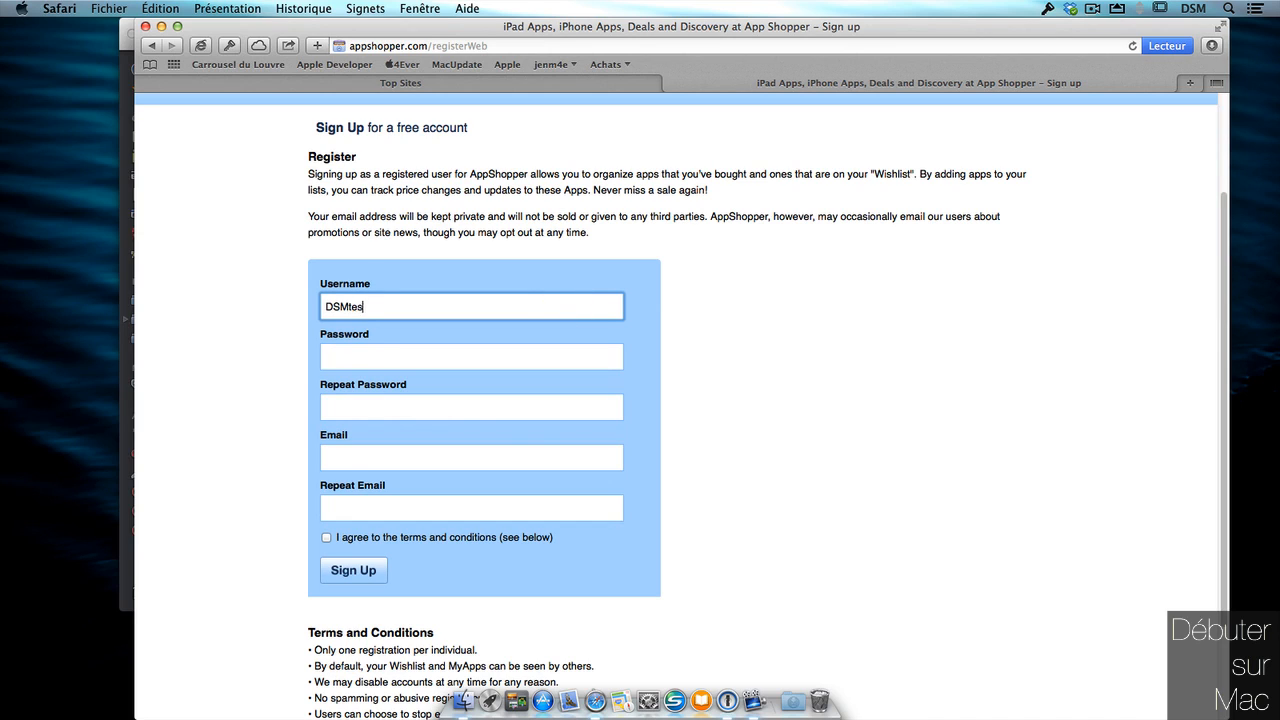
click(471, 356)
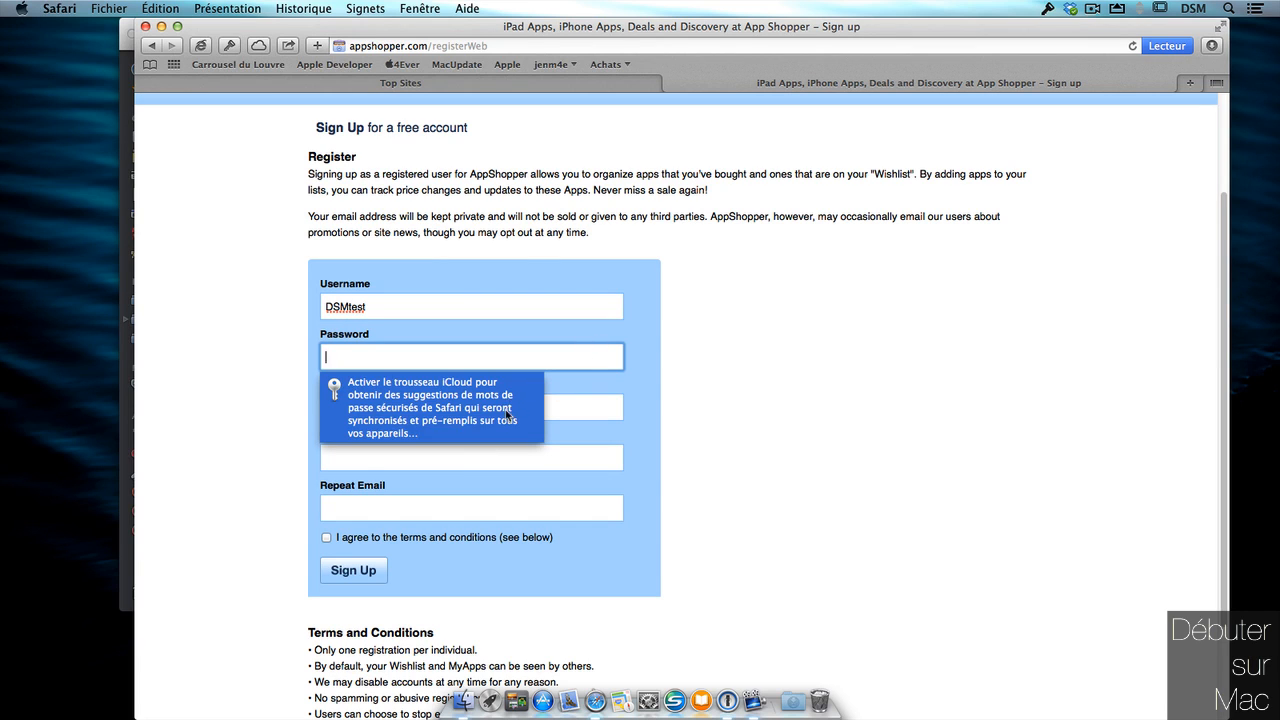
click(586, 357)
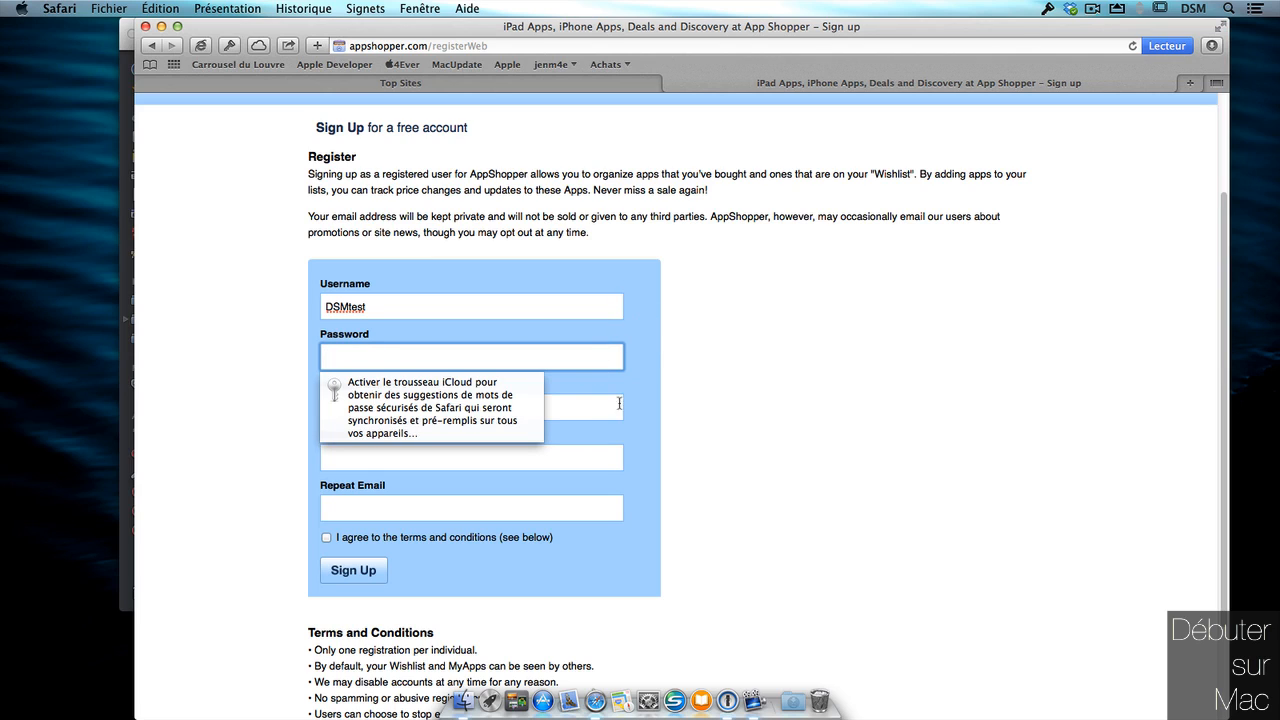
click(592, 460)
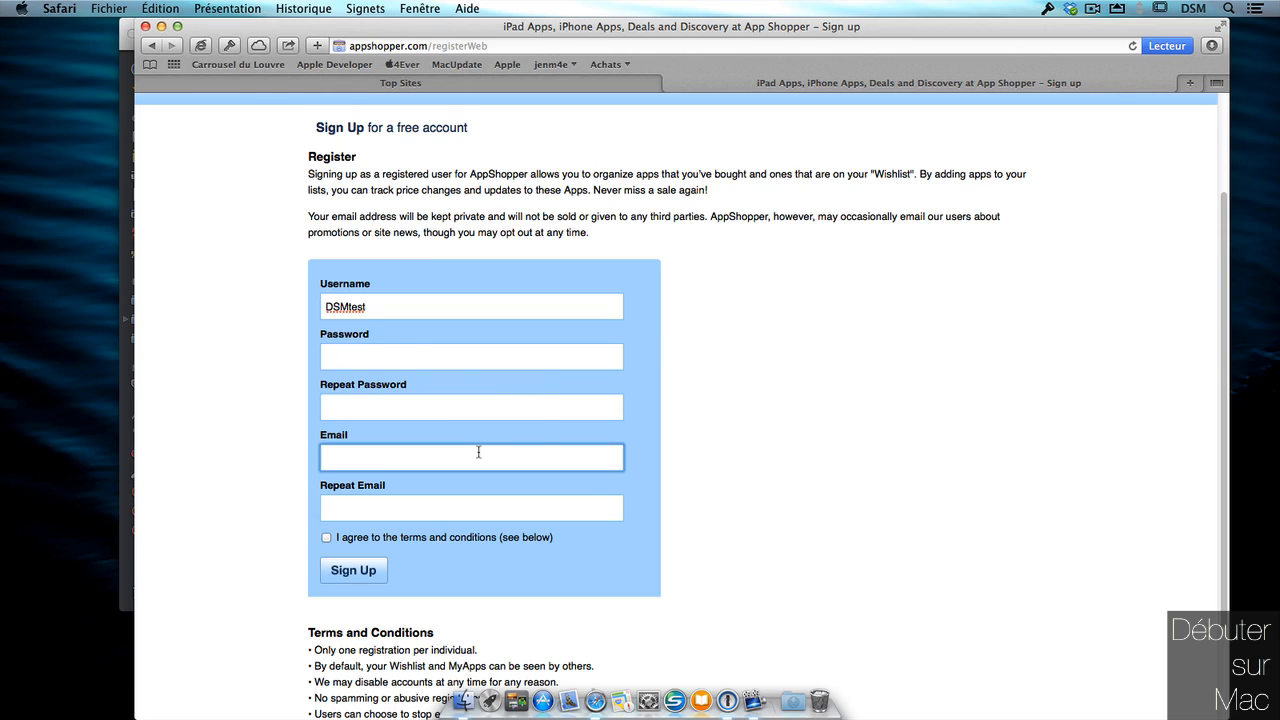
click(399, 350)
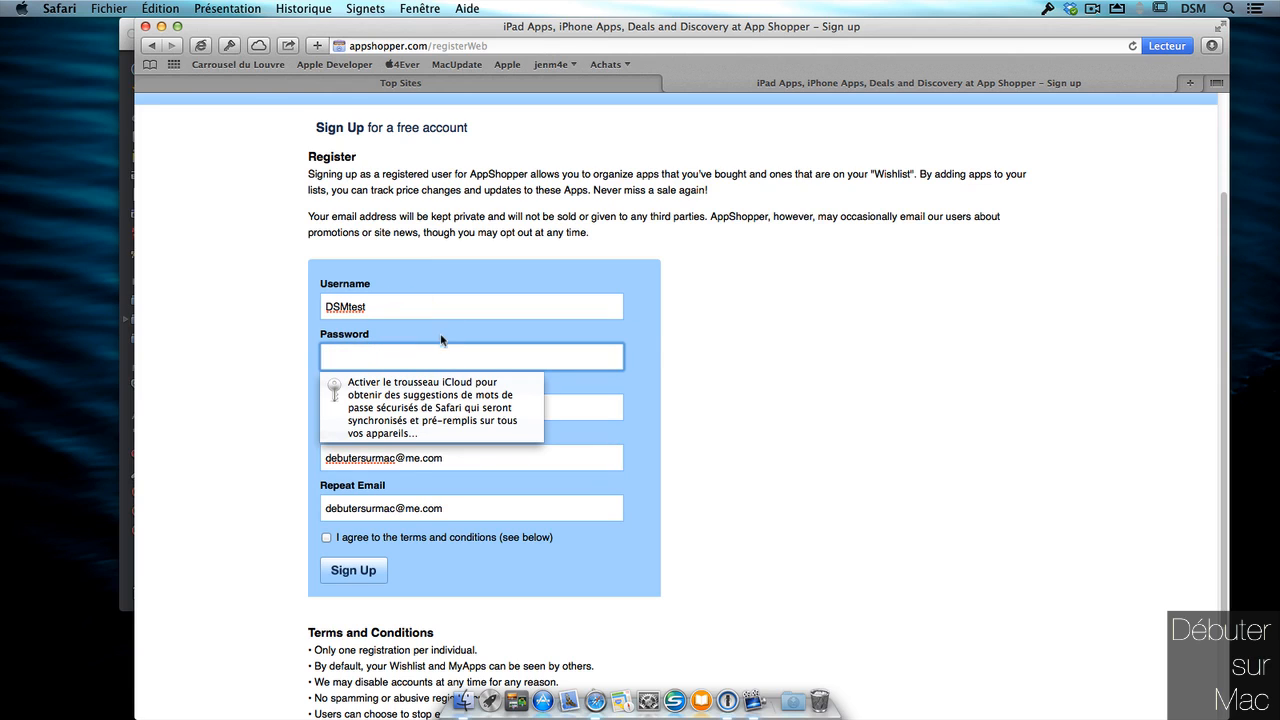
click(231, 47)
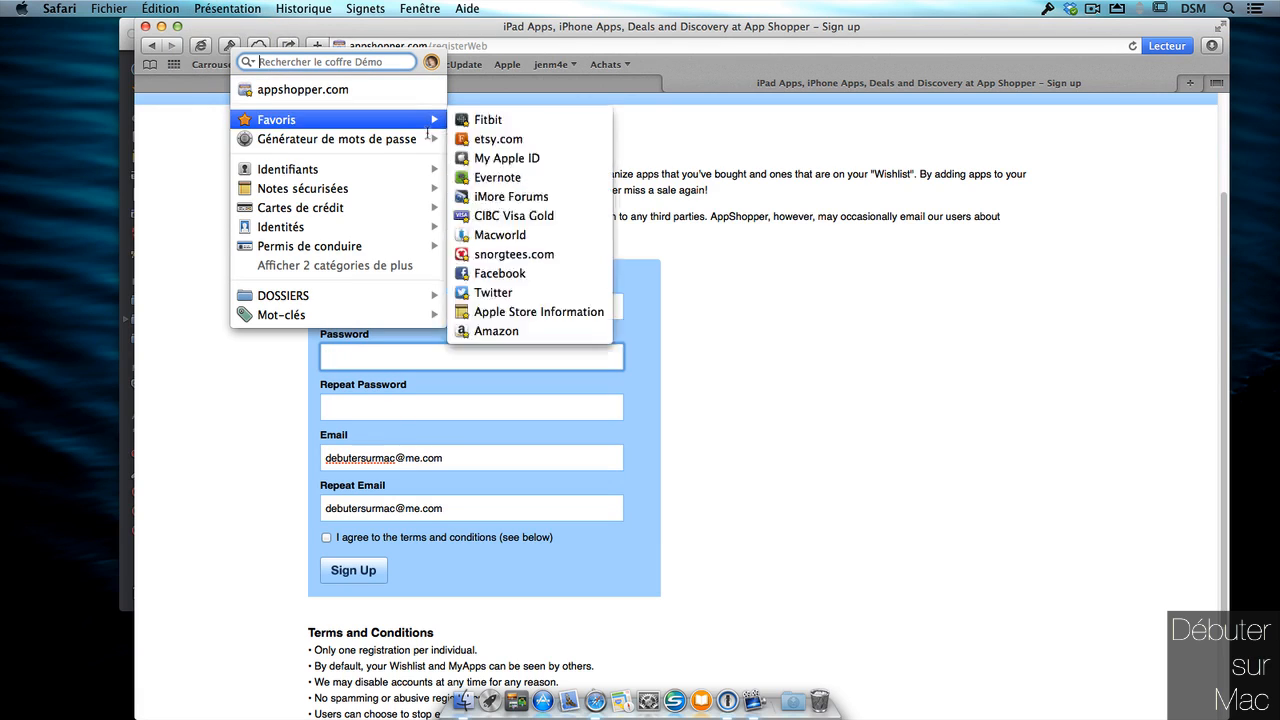
Set the 1Password generator's password length to 23 characters.
mouse_move(430, 146)
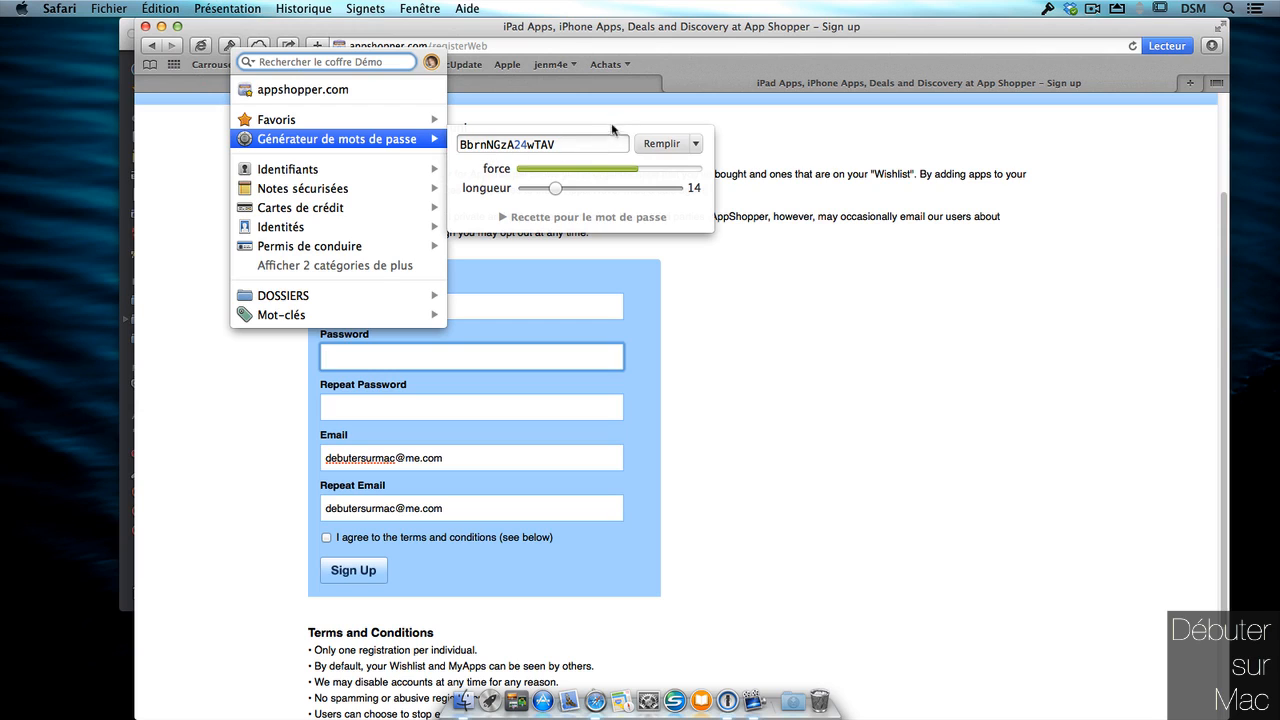
click(508, 218)
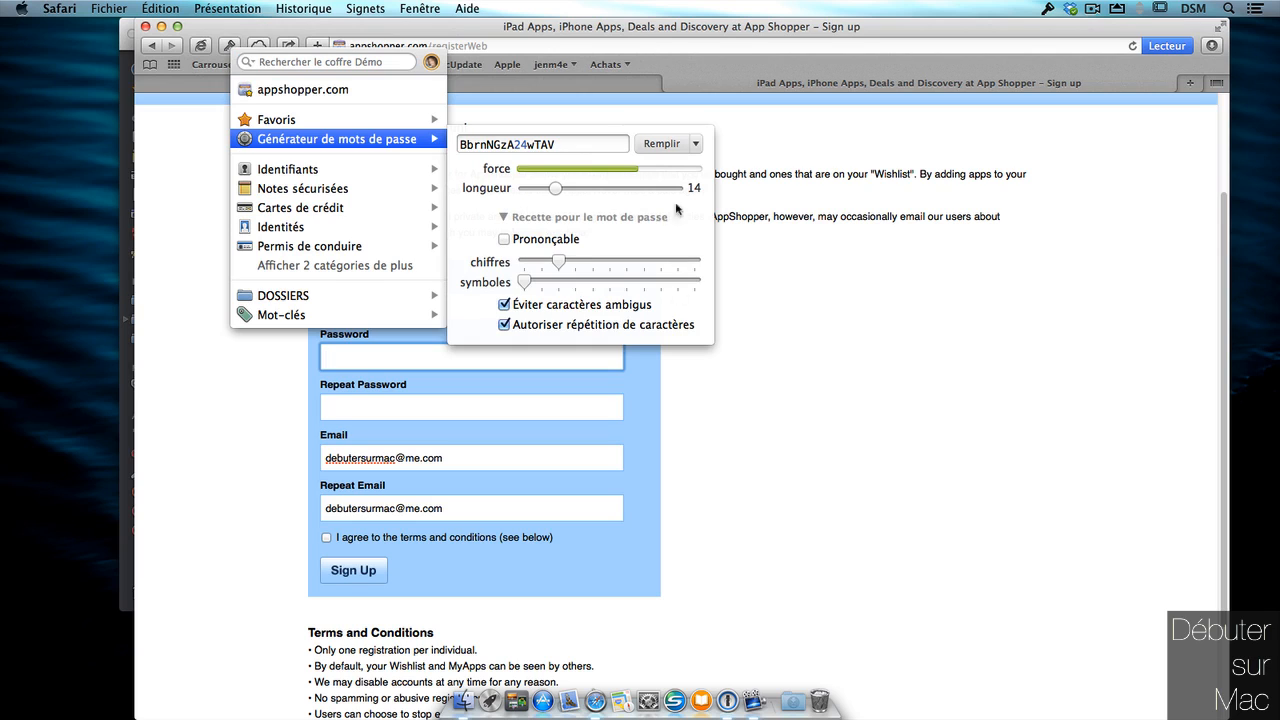
drag(558, 188, 586, 189)
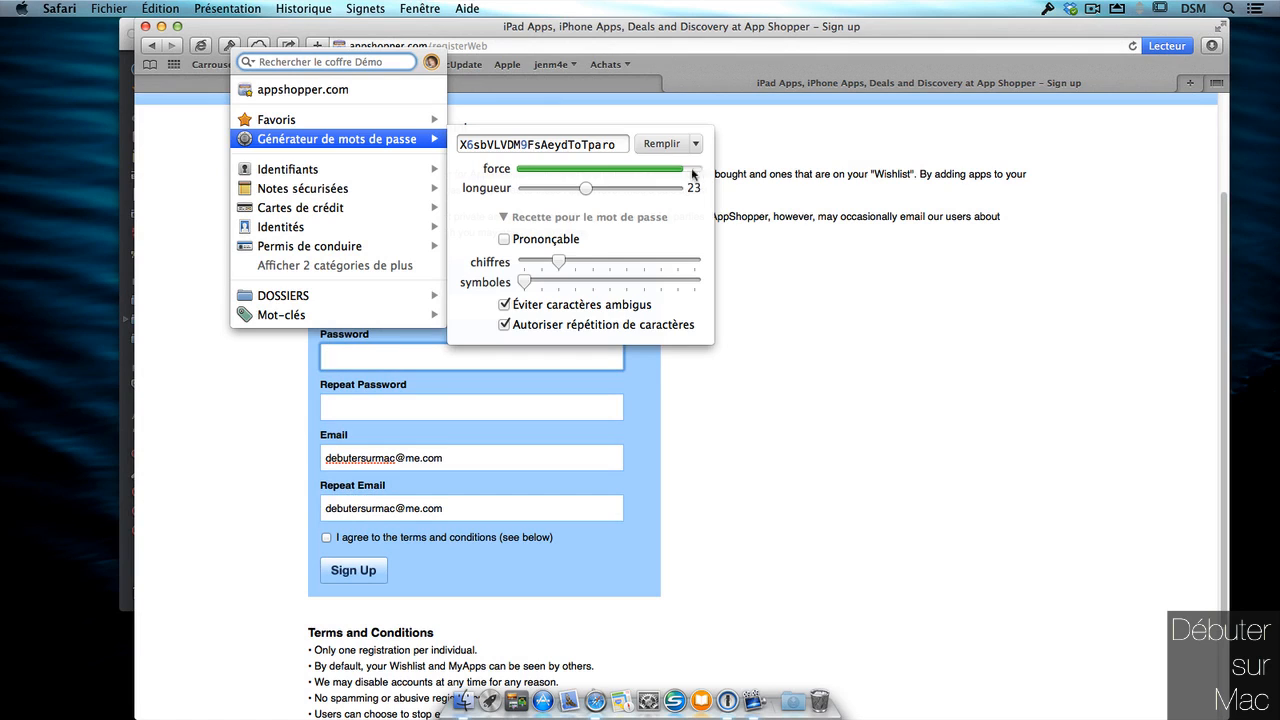
click(505, 239)
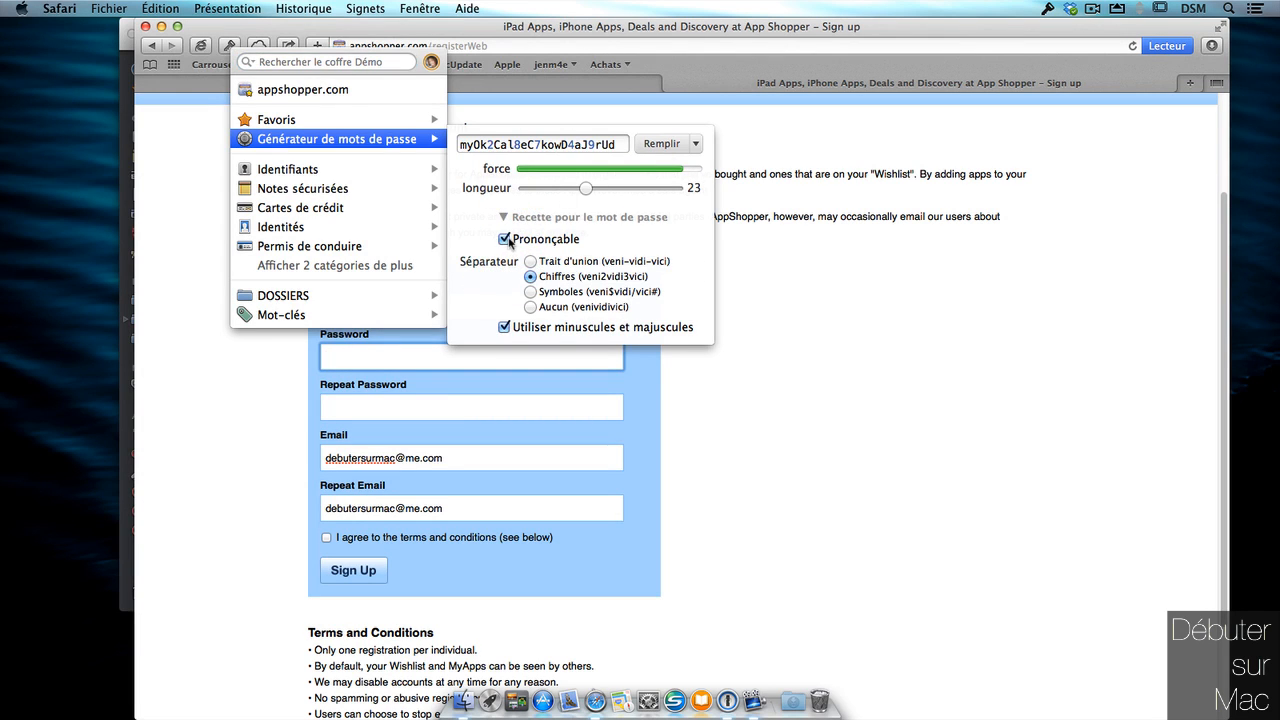
click(505, 239)
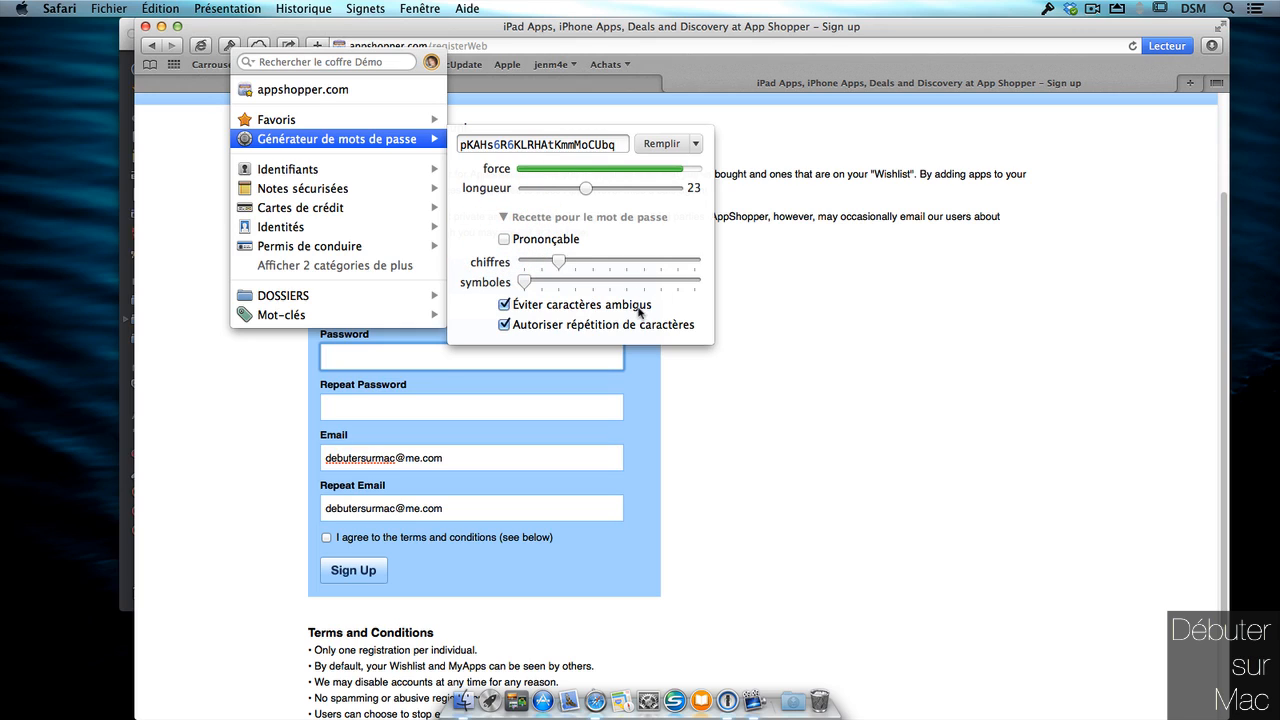
mouse_move(524, 282)
mouse_down()
mouse_move(541, 281)
mouse_move(524, 282)
mouse_up()
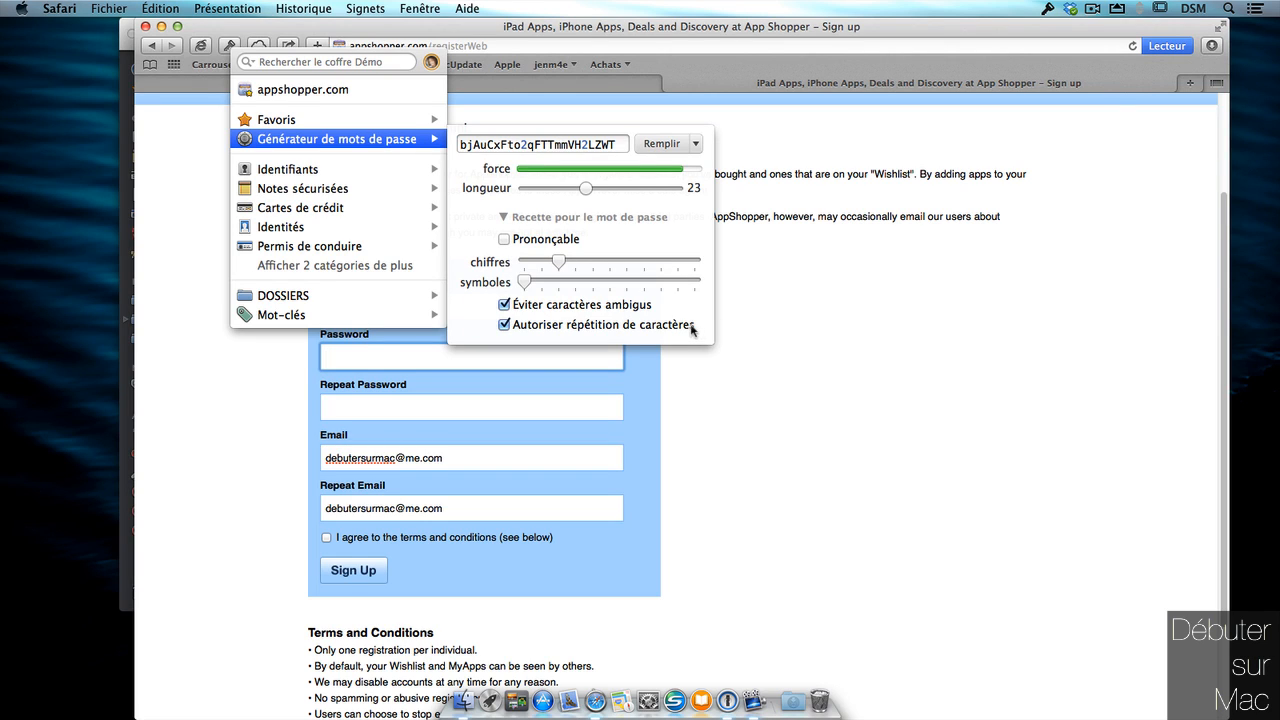
click(692, 326)
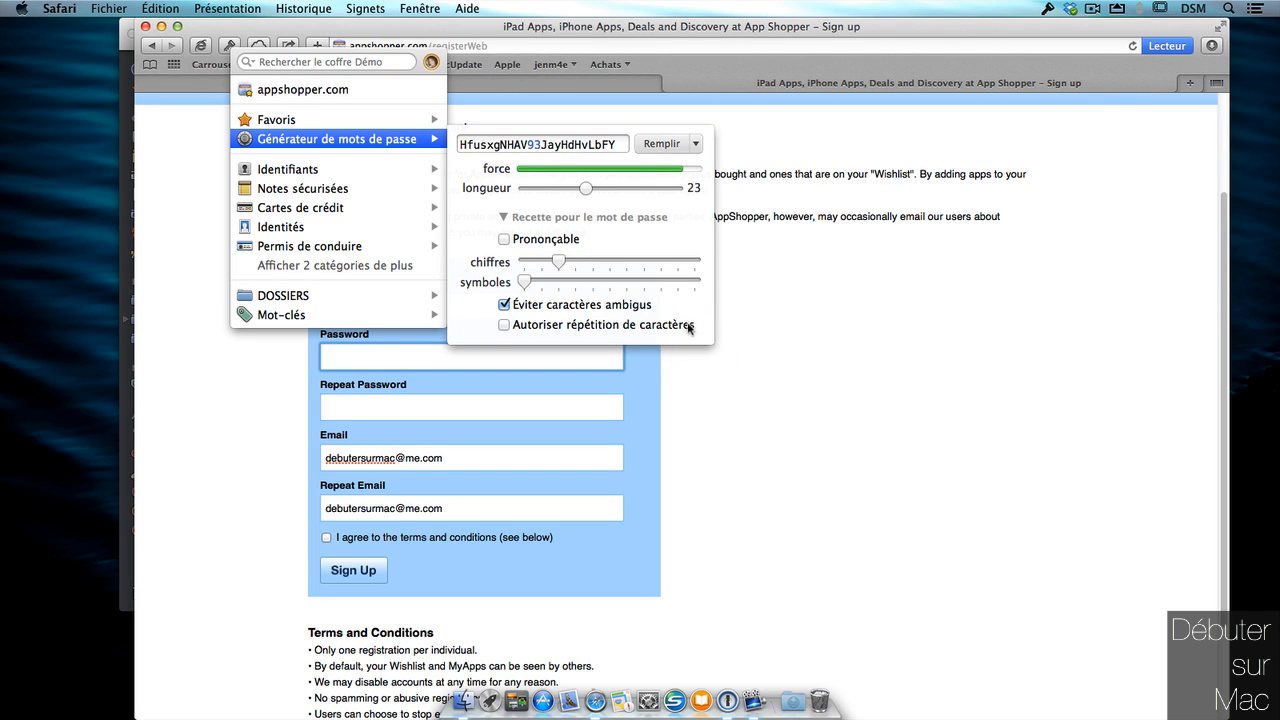
click(688, 325)
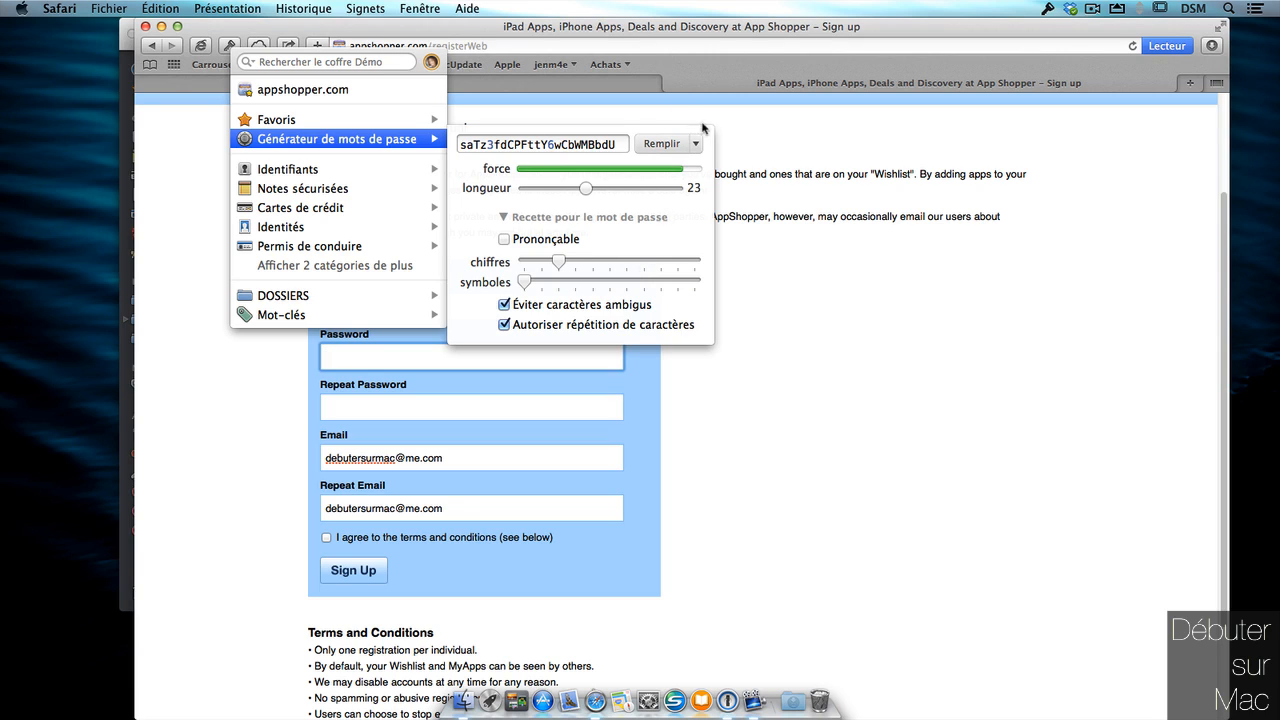
Fill both password fields with the generated password, accept the terms and submit.
click(660, 147)
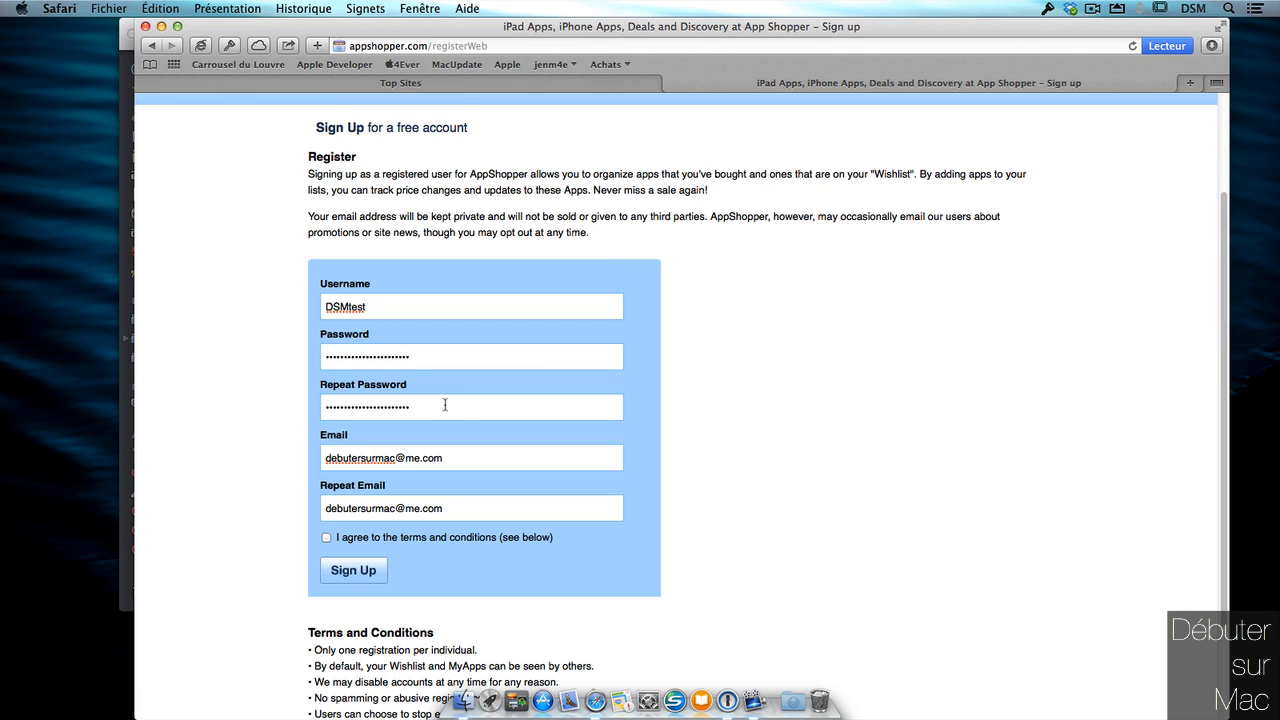
drag(1222, 343, 1220, 426)
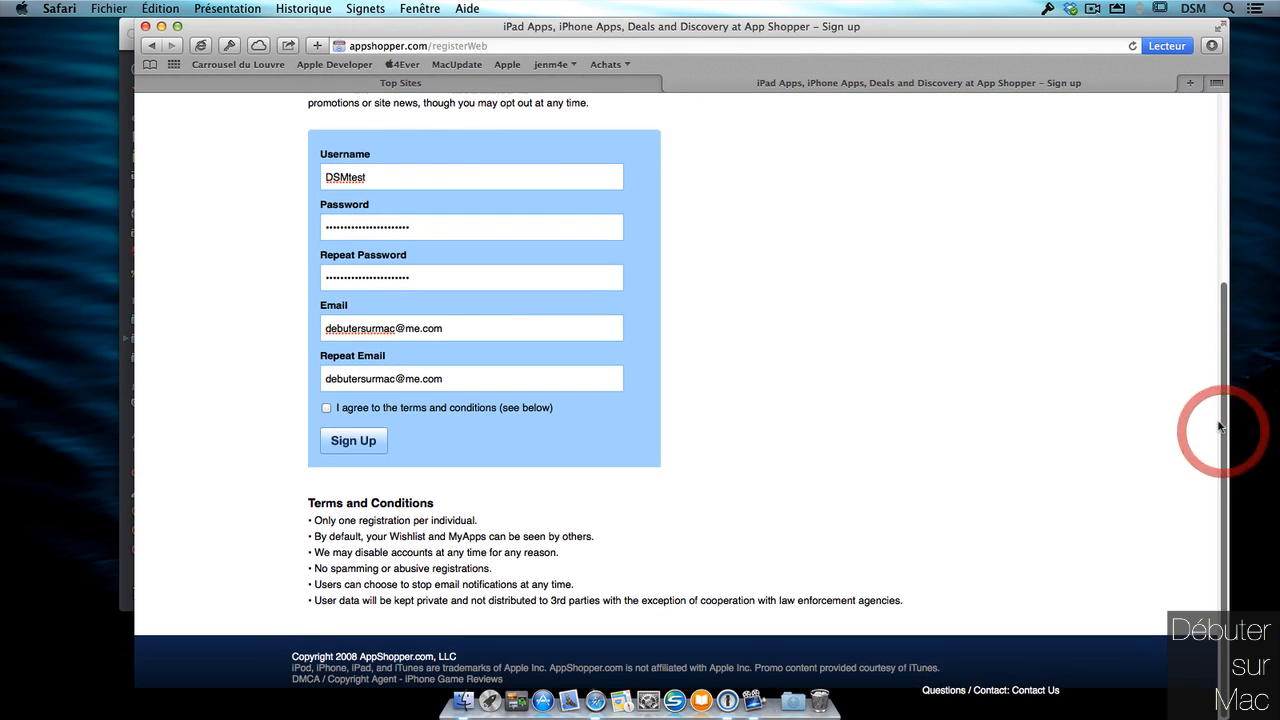
click(327, 408)
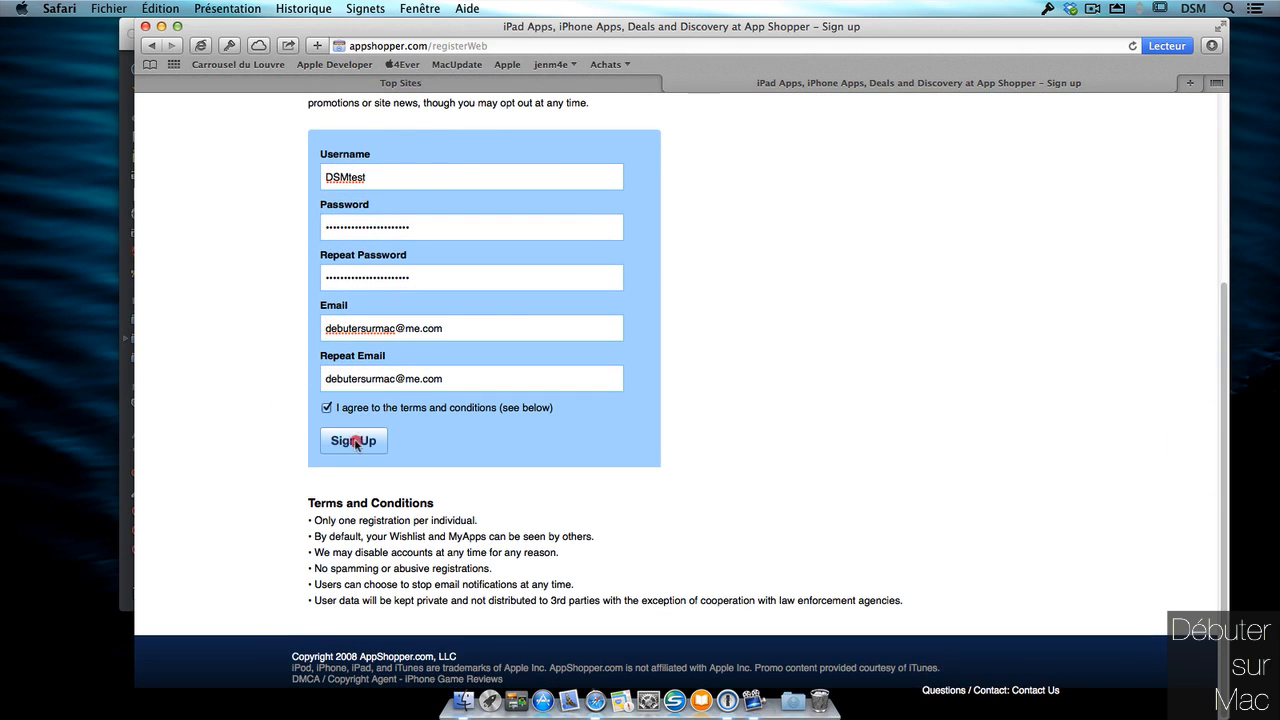
click(354, 441)
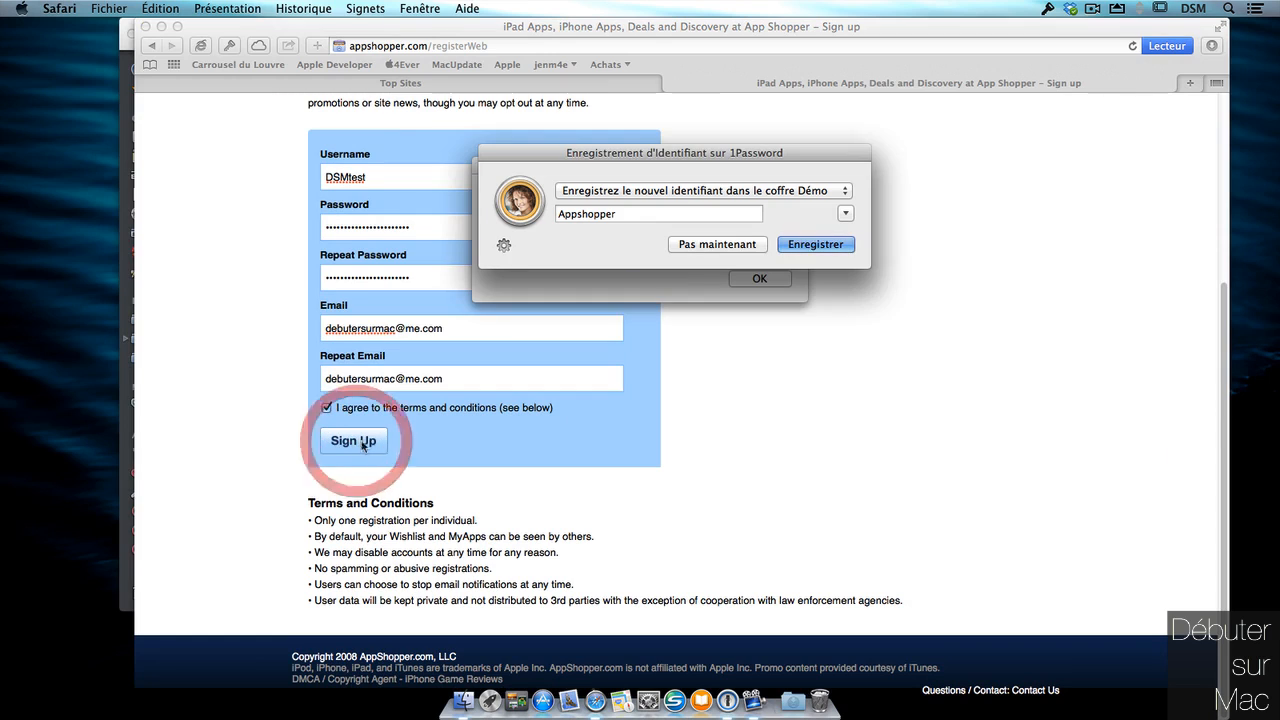
Save the new AppShopper login to the Démo vault with 'dsmtest' added to its name.
click(842, 192)
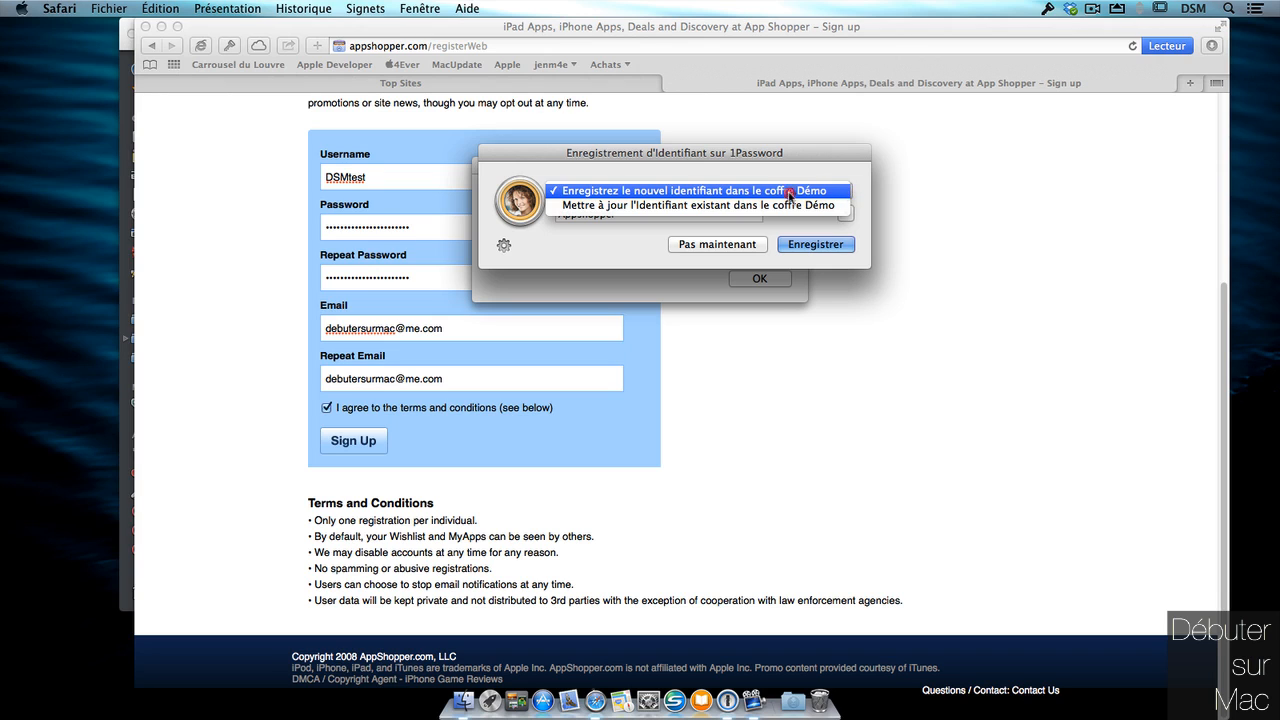
click(850, 205)
click(836, 191)
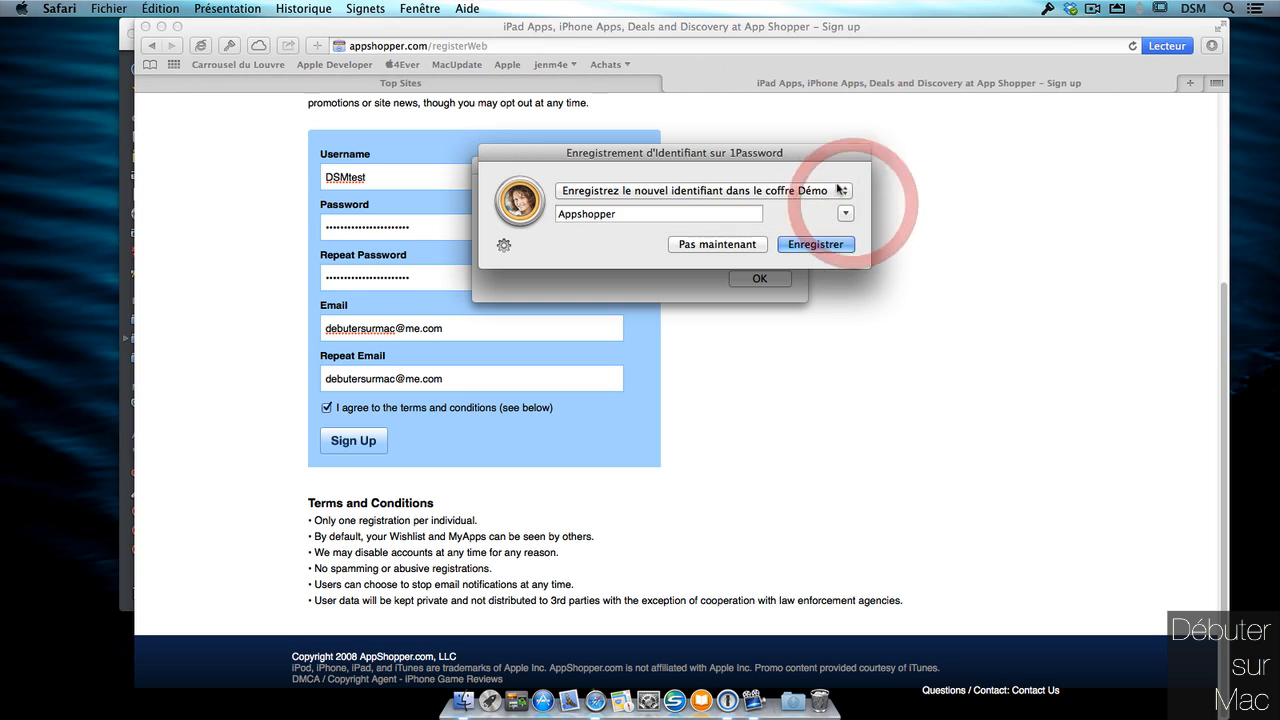
click(644, 214)
text(ds)
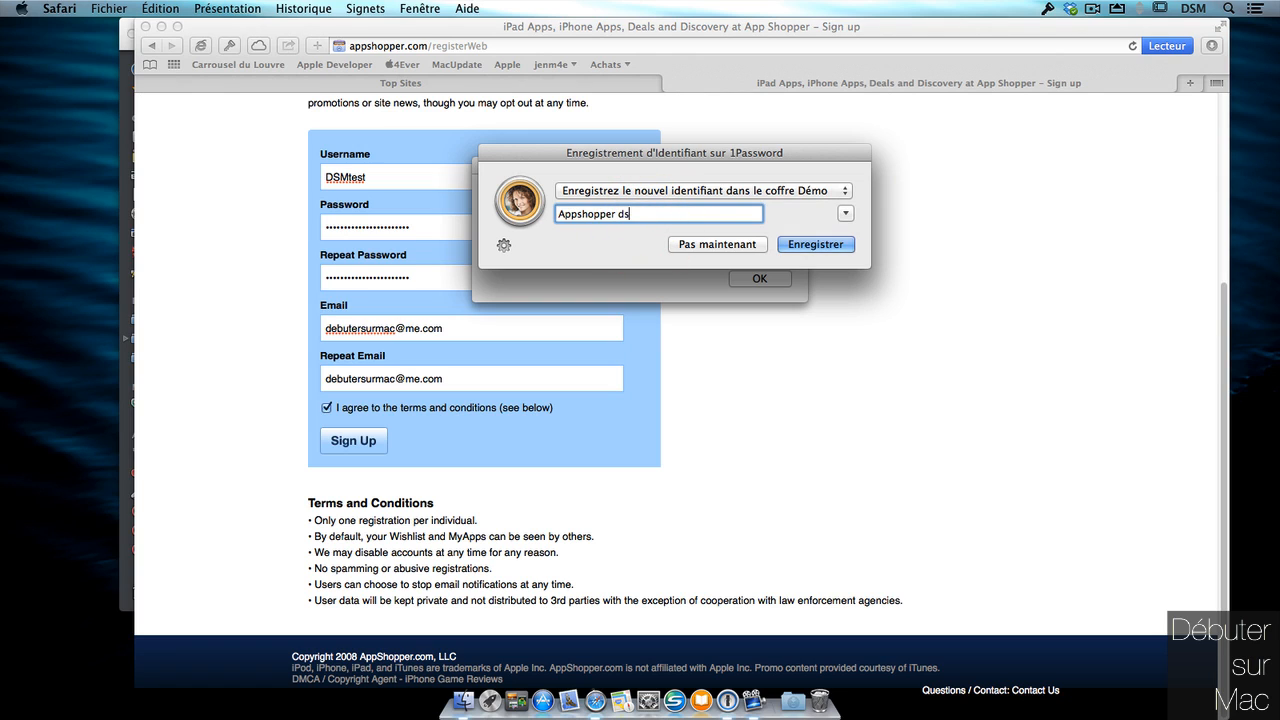
text(mtest)
click(846, 214)
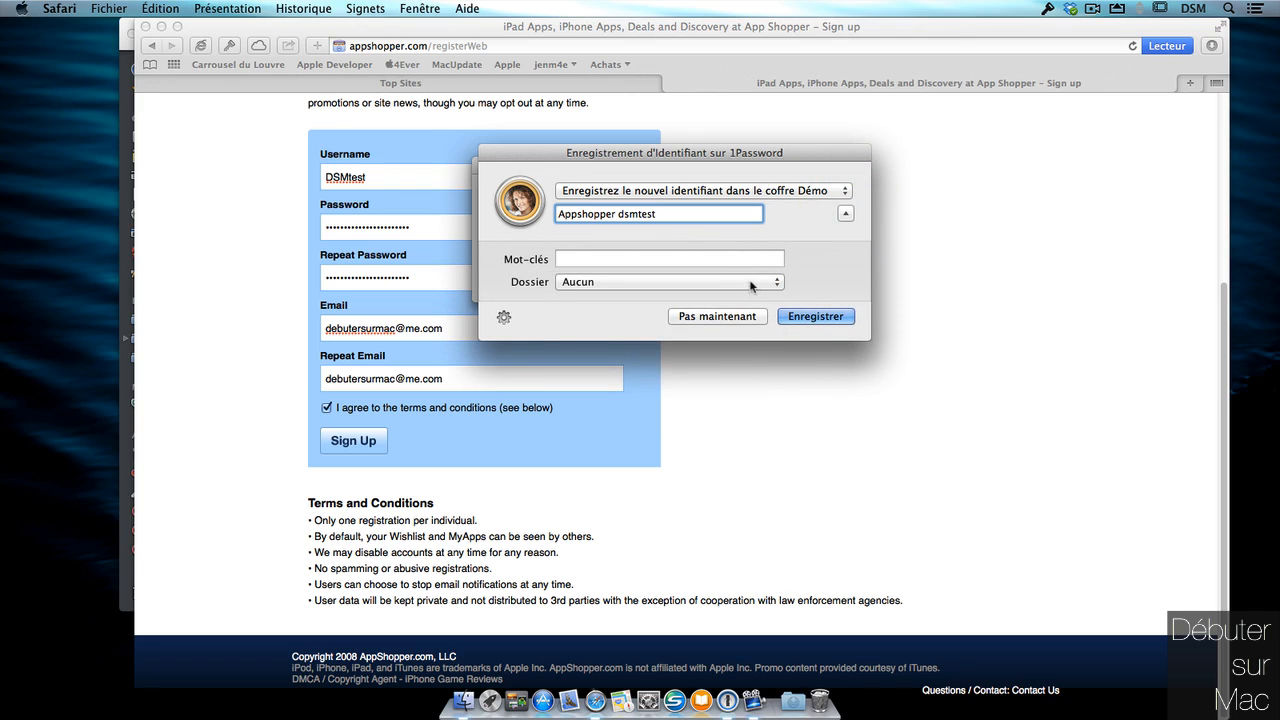
click(751, 284)
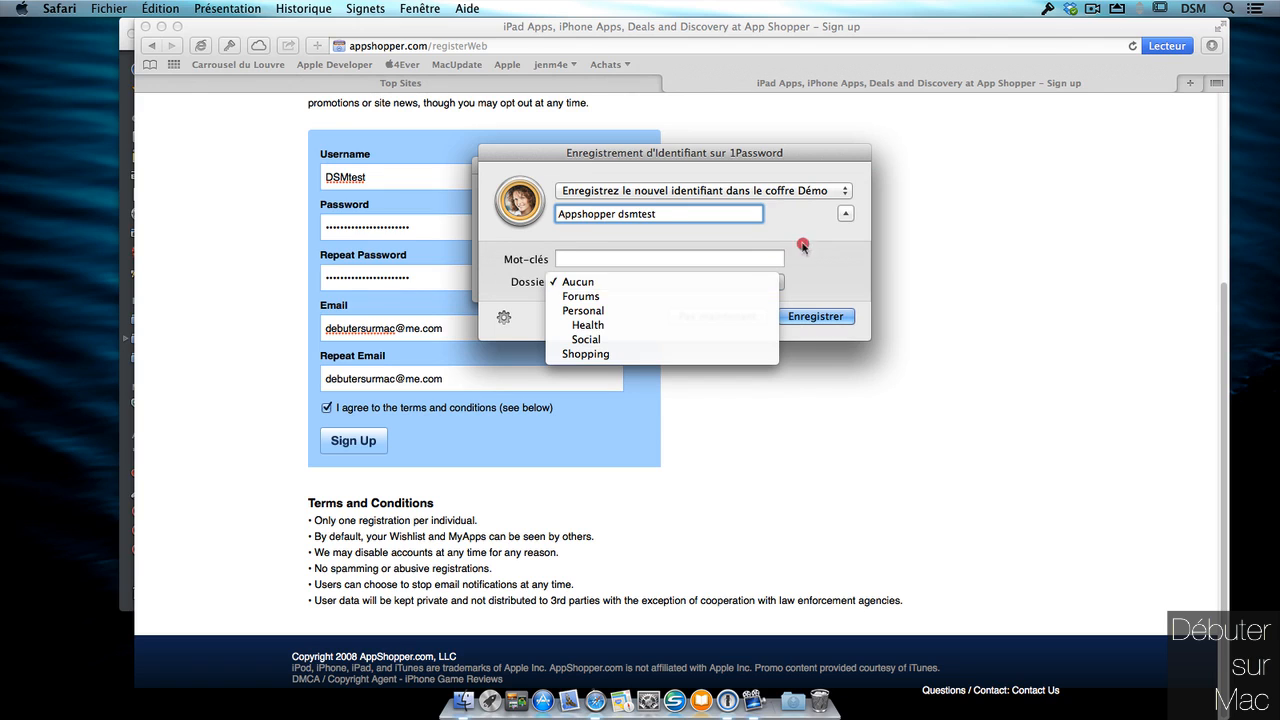
click(801, 243)
click(808, 315)
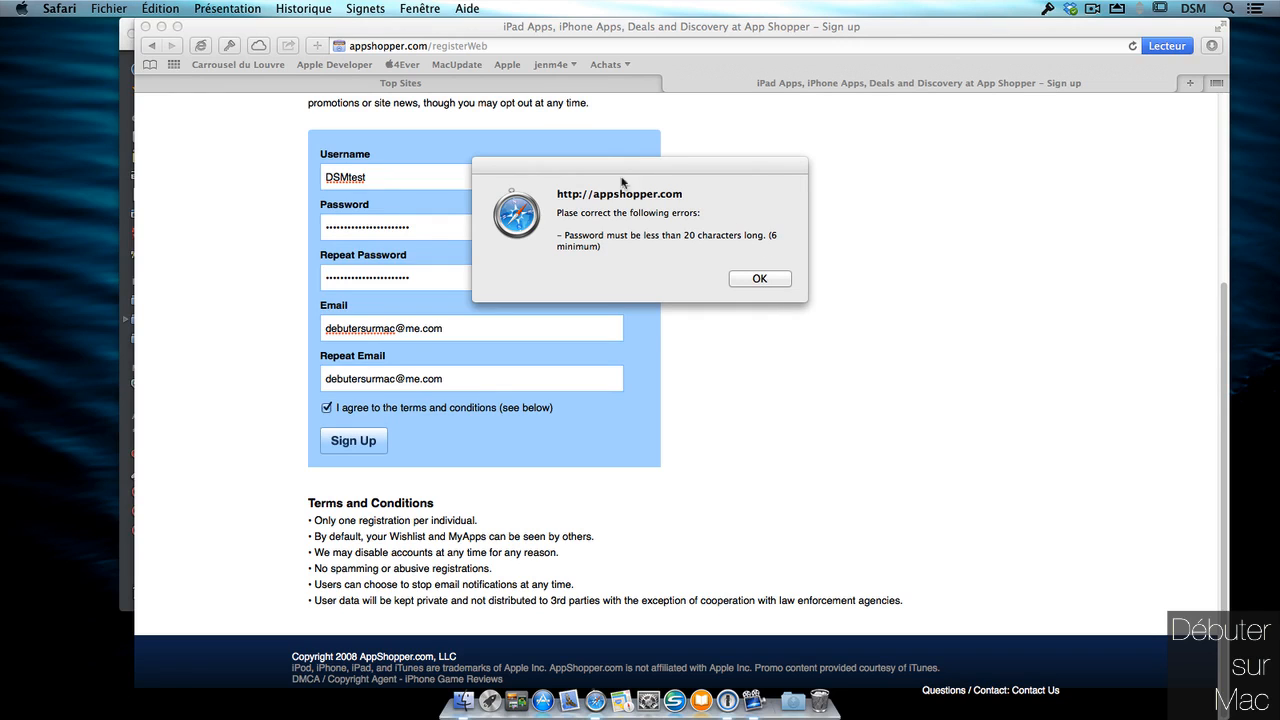
Dismiss Safari's password-too-long error alert.
drag(622, 182, 638, 174)
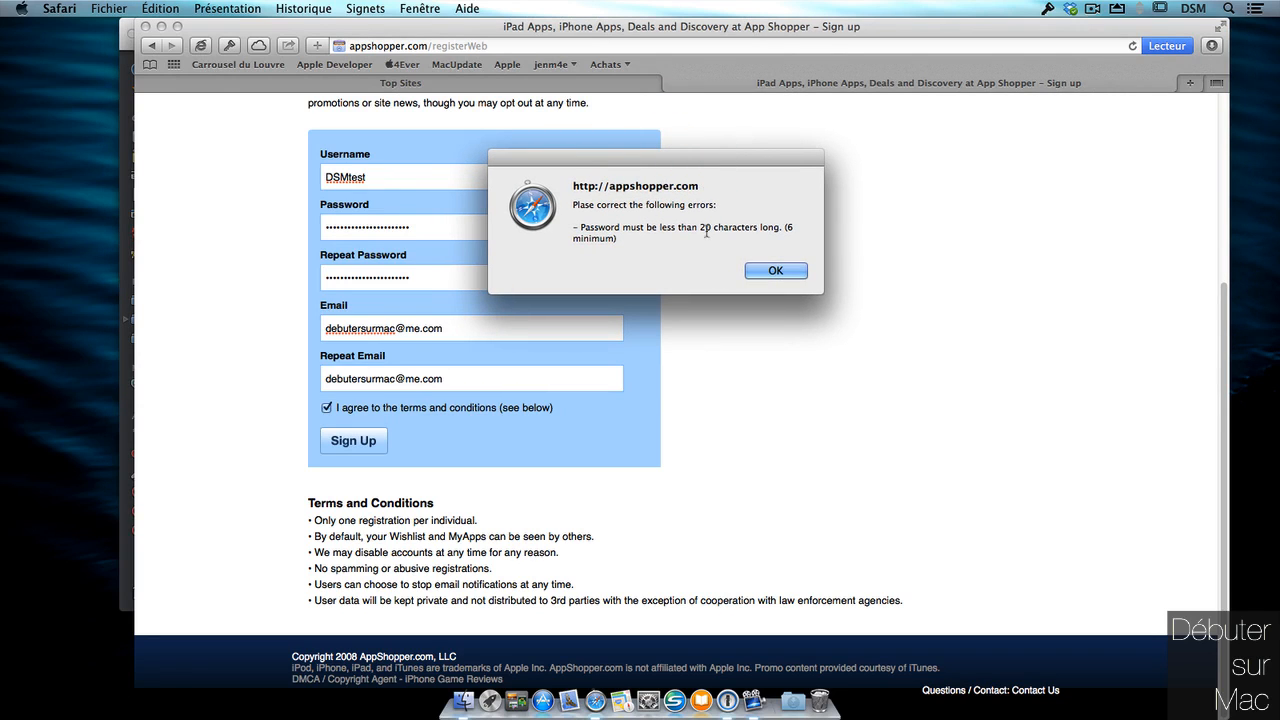
click(775, 271)
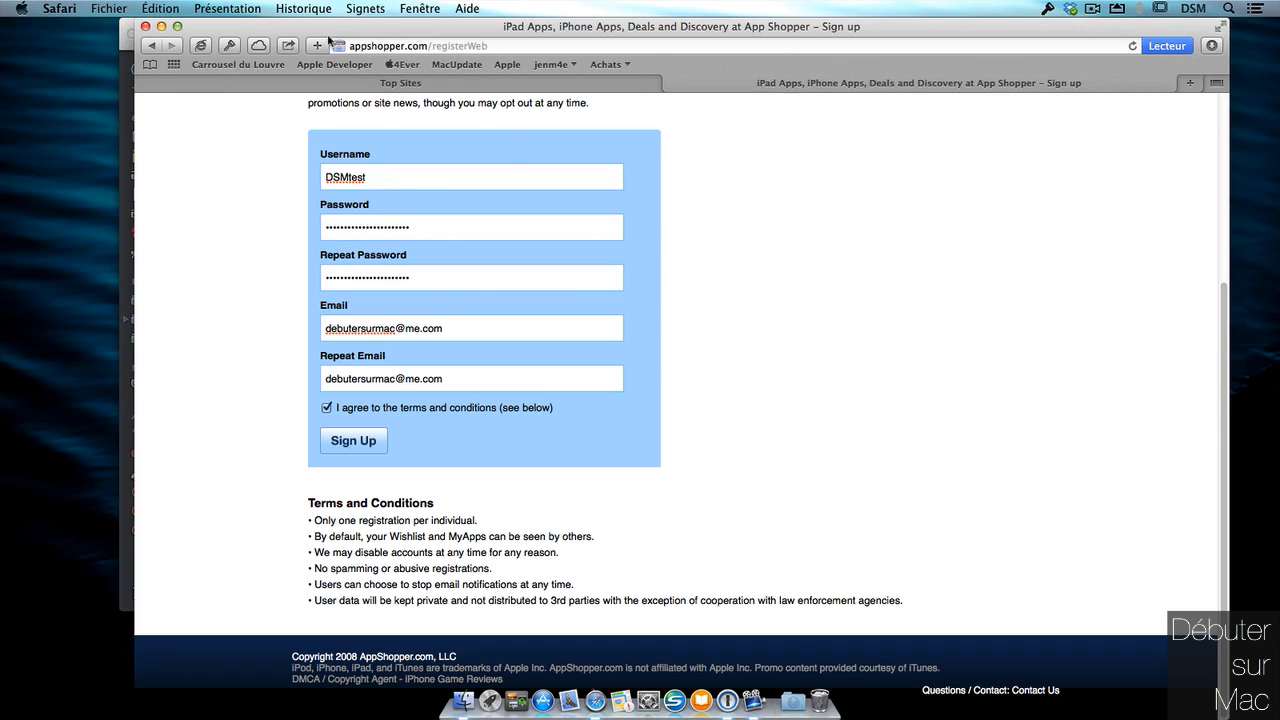
click(233, 46)
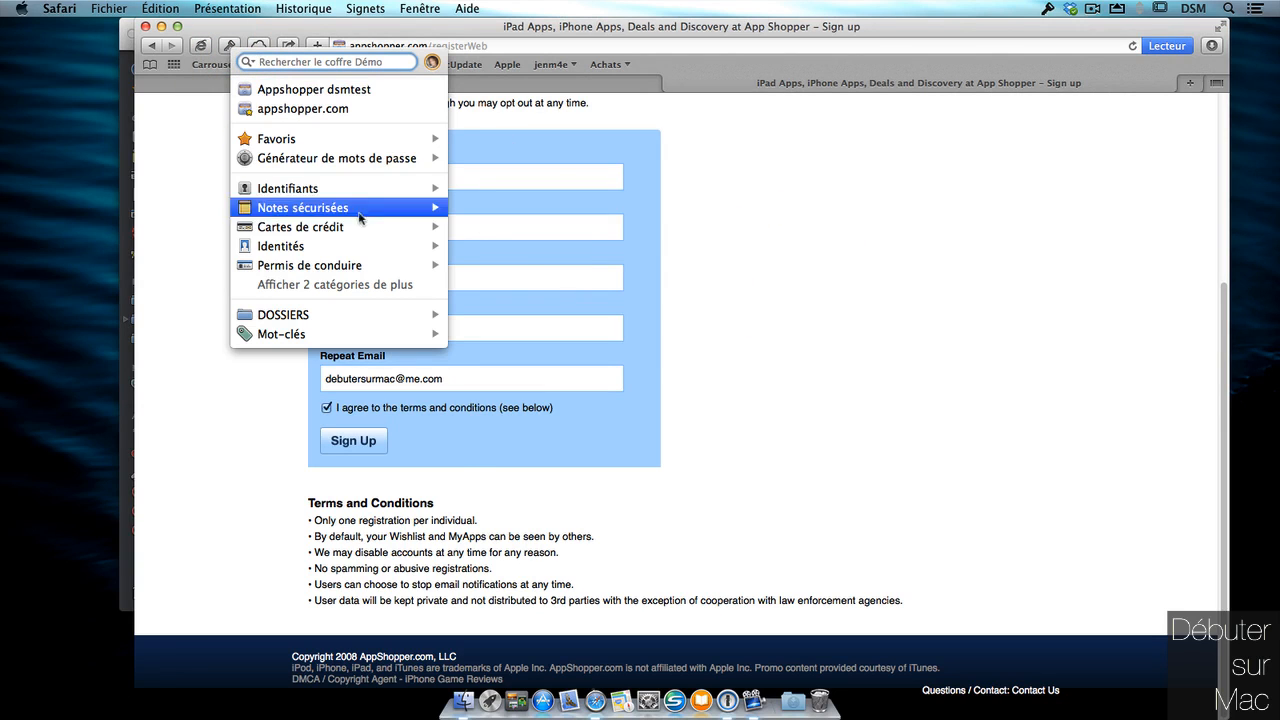
Shorten the generated password to 16 characters and copy it.
mouse_move(354, 186)
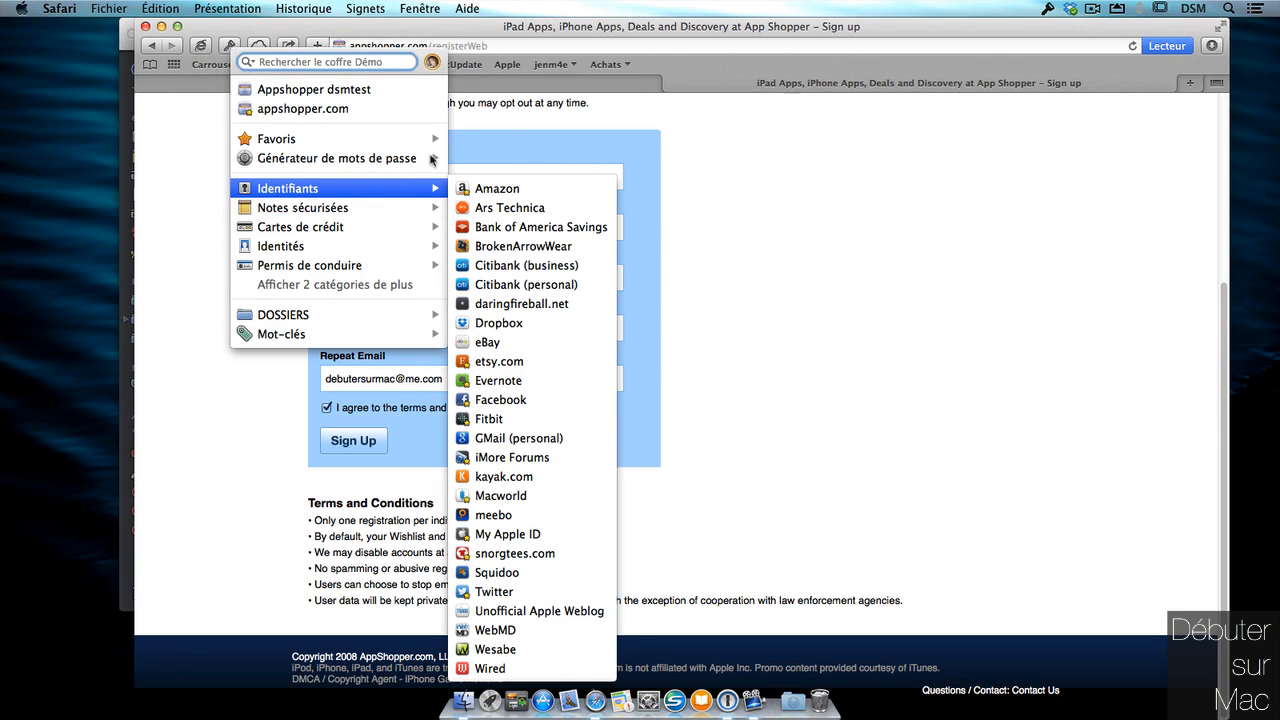
click(407, 161)
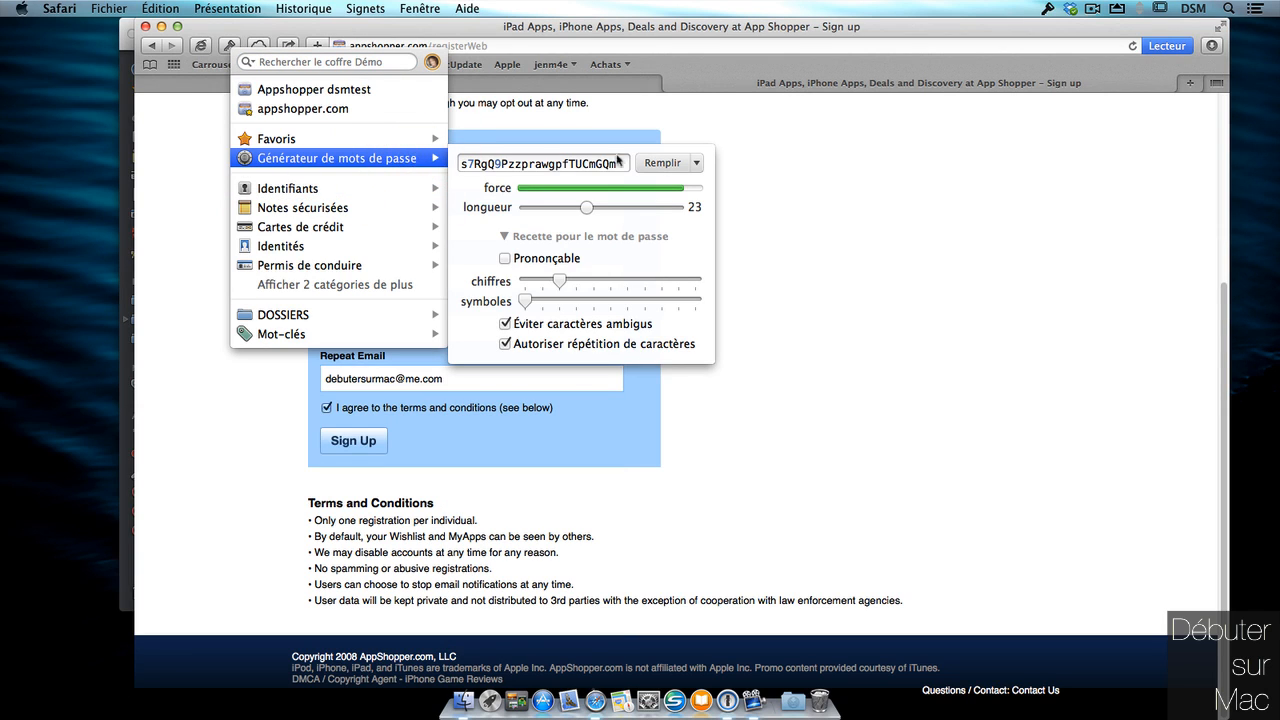
drag(586, 208, 577, 207)
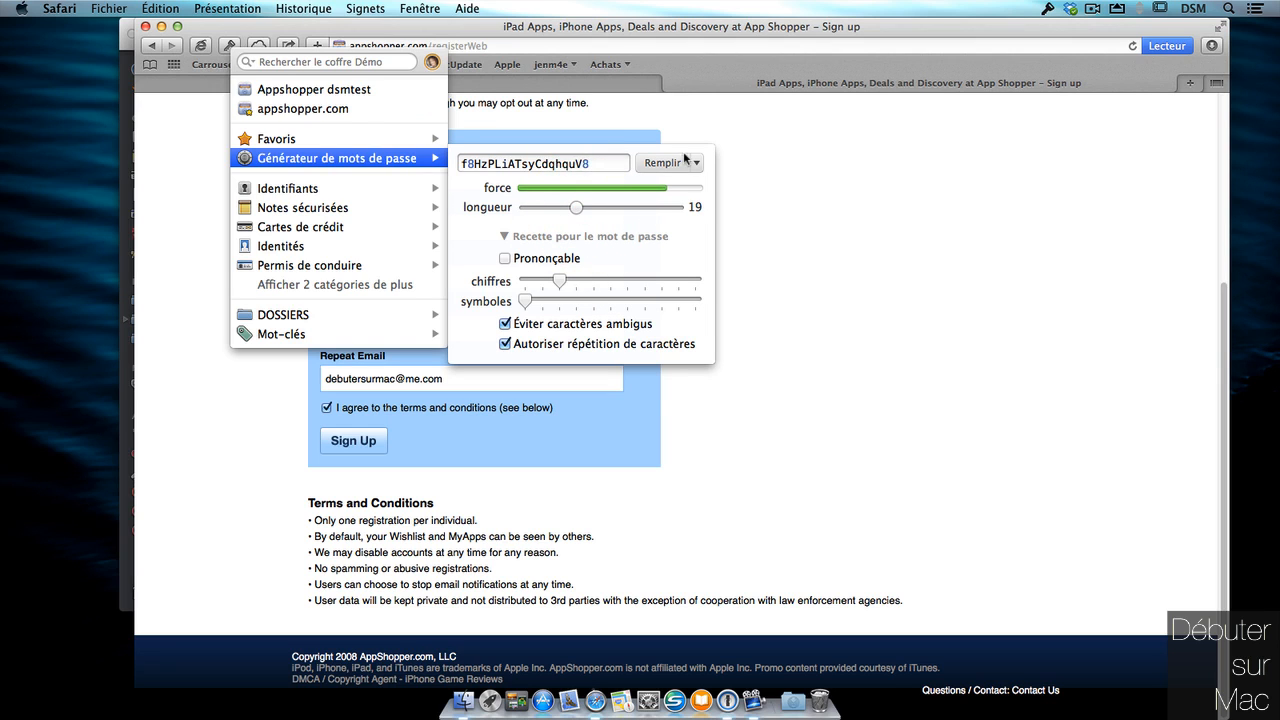
drag(570, 166, 451, 170)
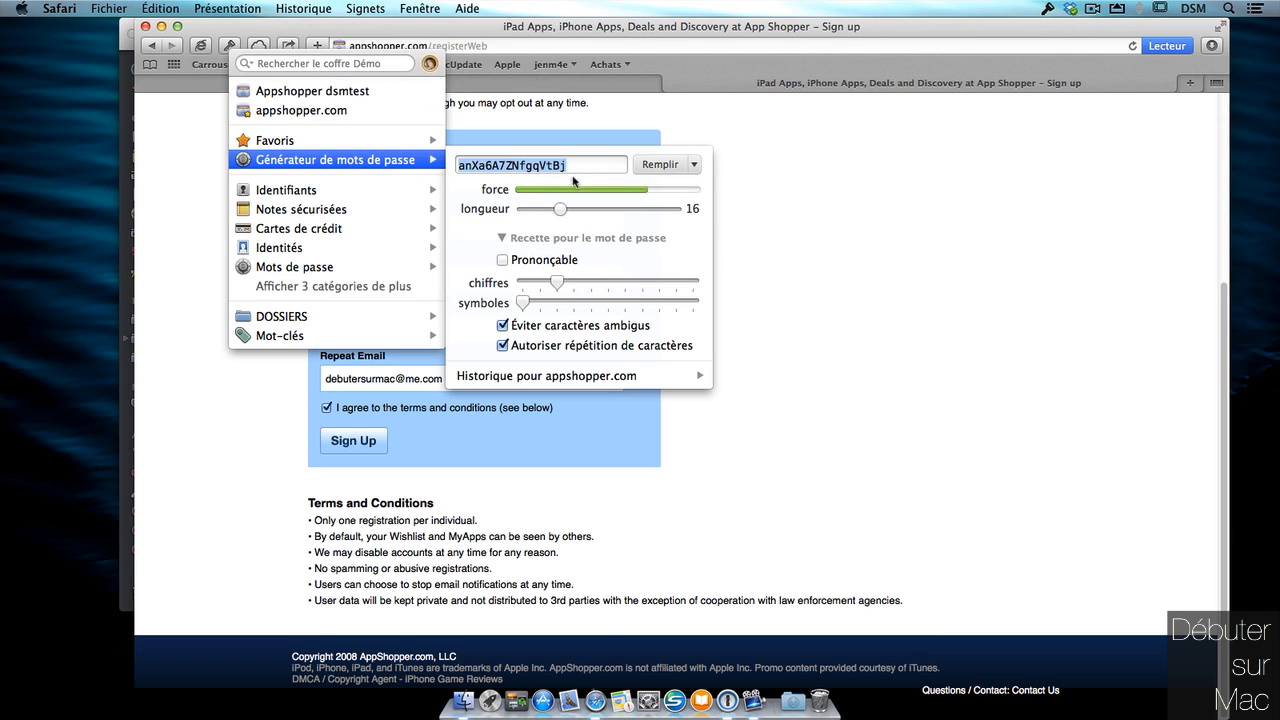
key(super+c)
click(694, 164)
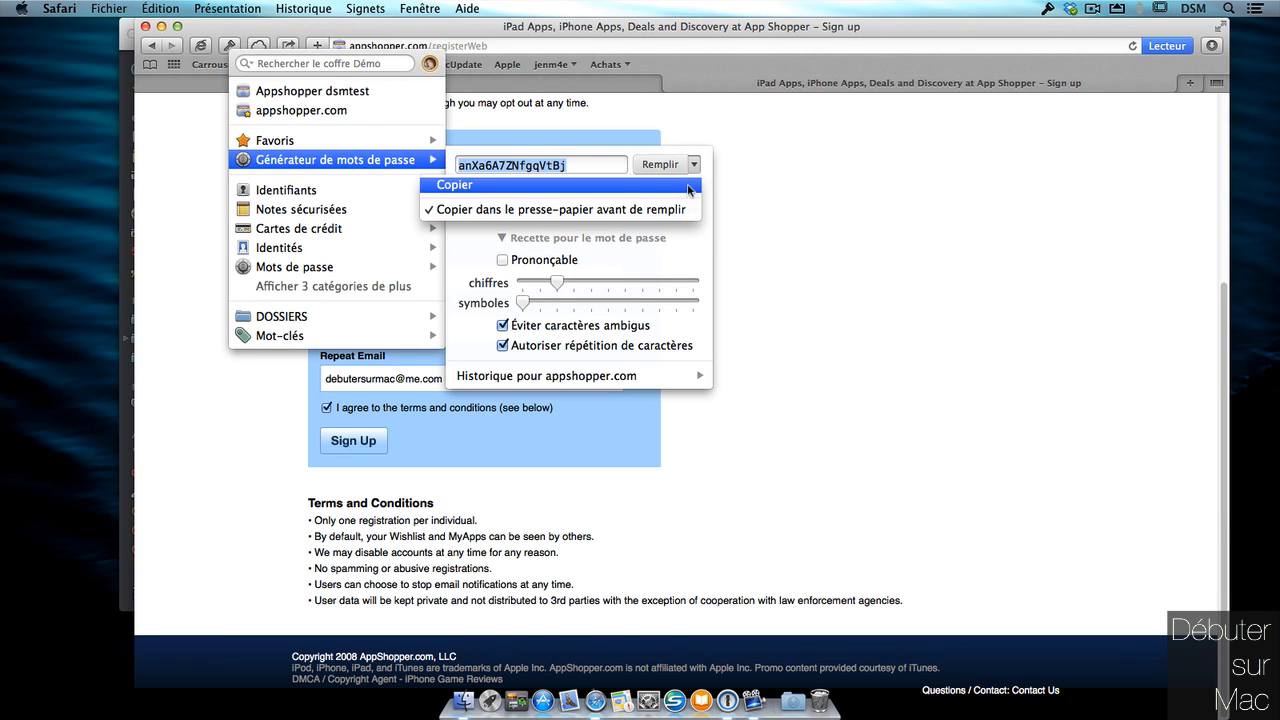
click(751, 168)
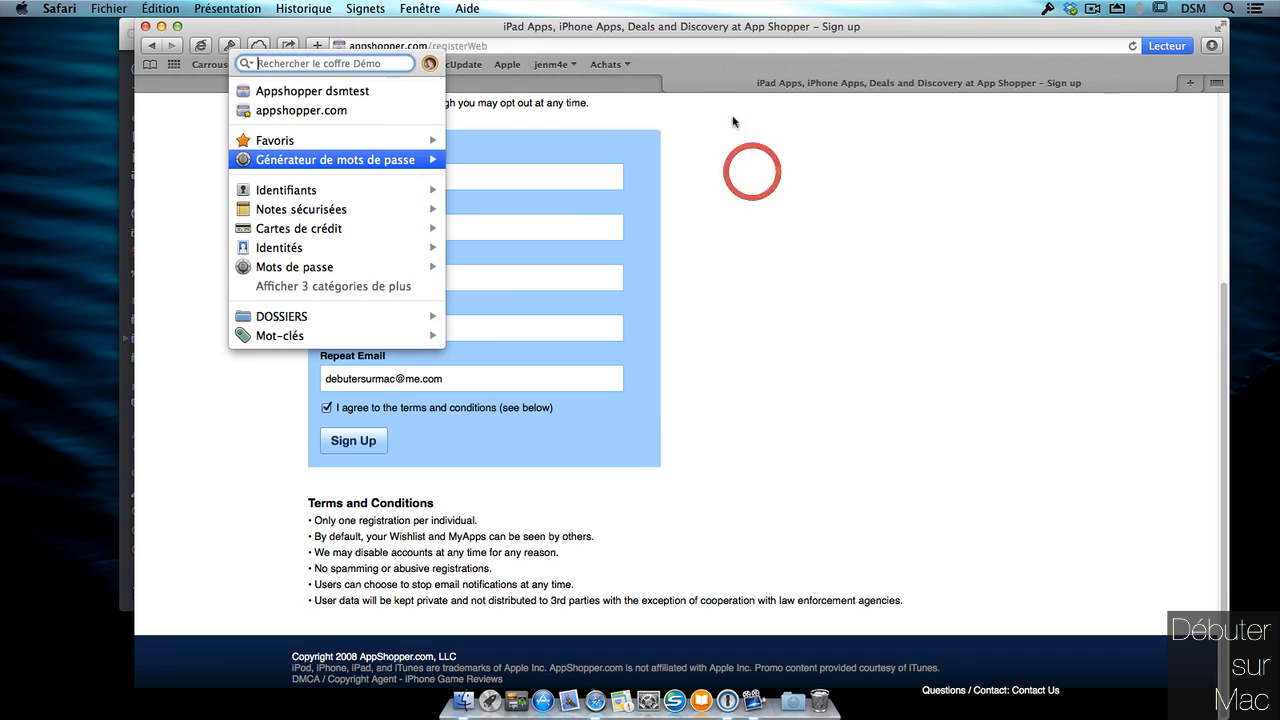
click(519, 278)
Paste the password into Password and Repeat Password, then resubmit the sign-up.
drag(480, 226, 304, 233)
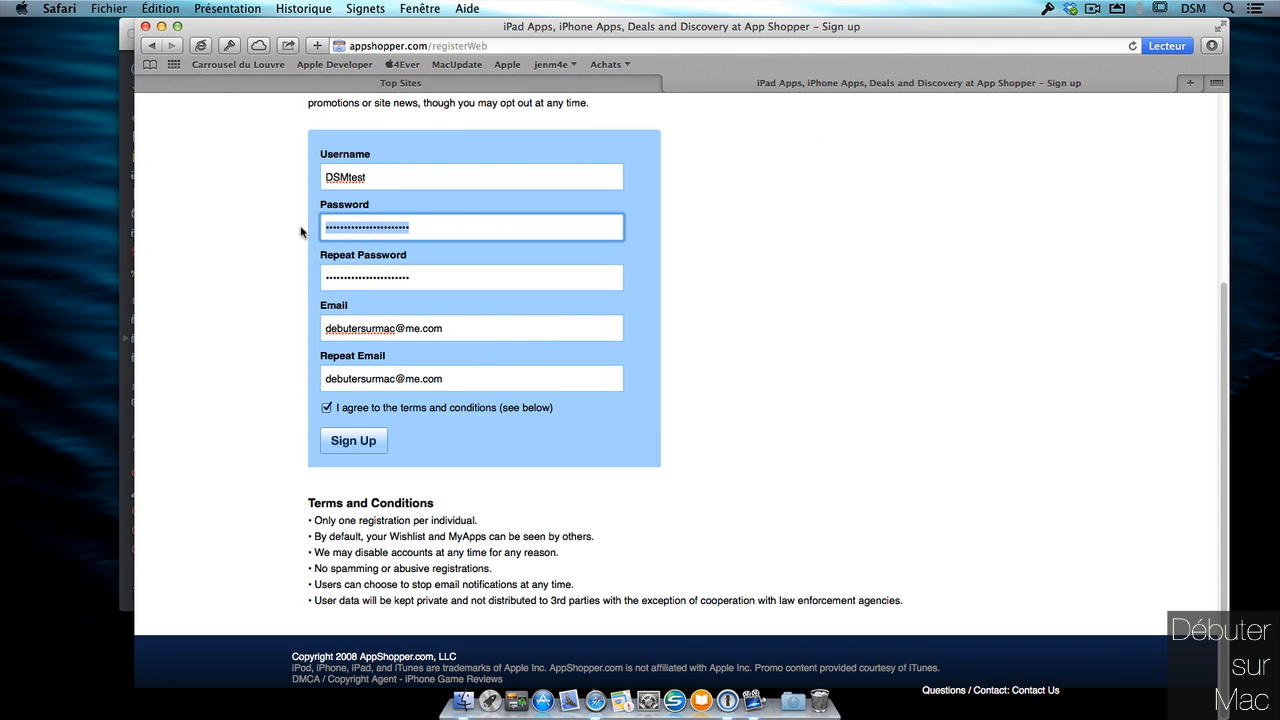
key(super+v)
drag(452, 274, 302, 276)
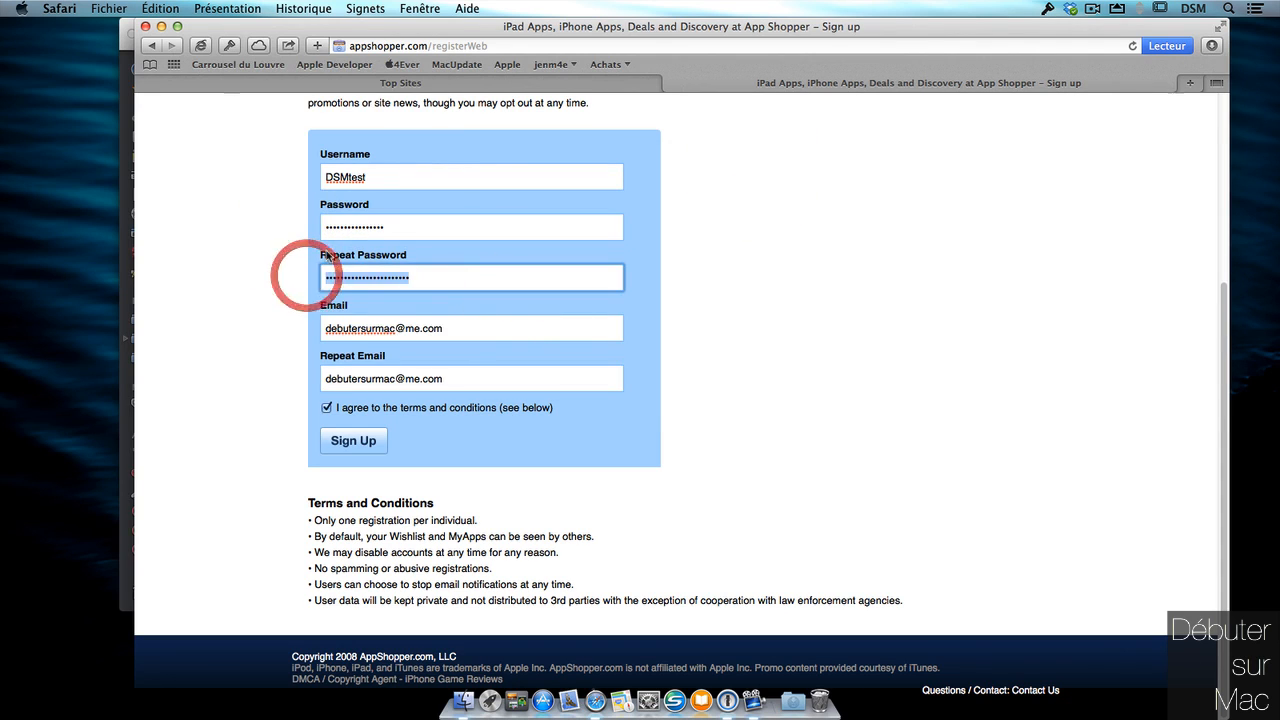
key(super+v)
click(362, 438)
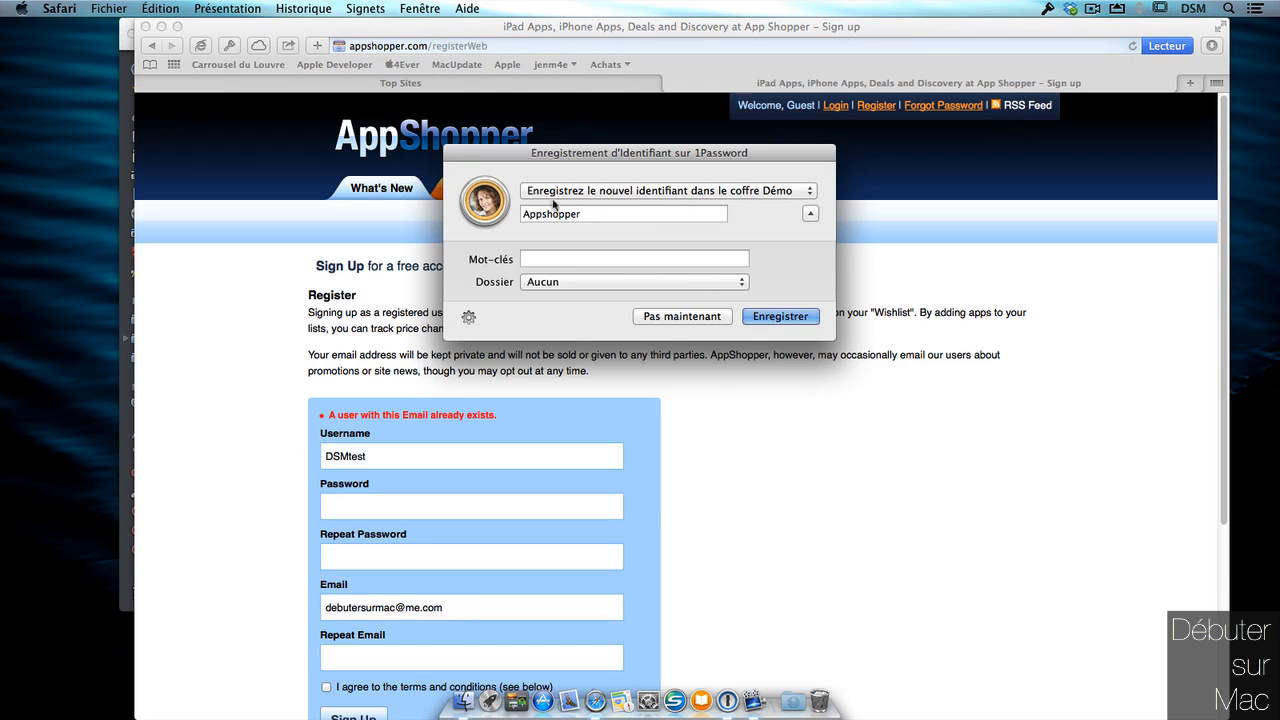
Choose 'Mettre à jour l'Identifiant existant' and update Appshopper dsmtest with the new sign-up details.
click(565, 190)
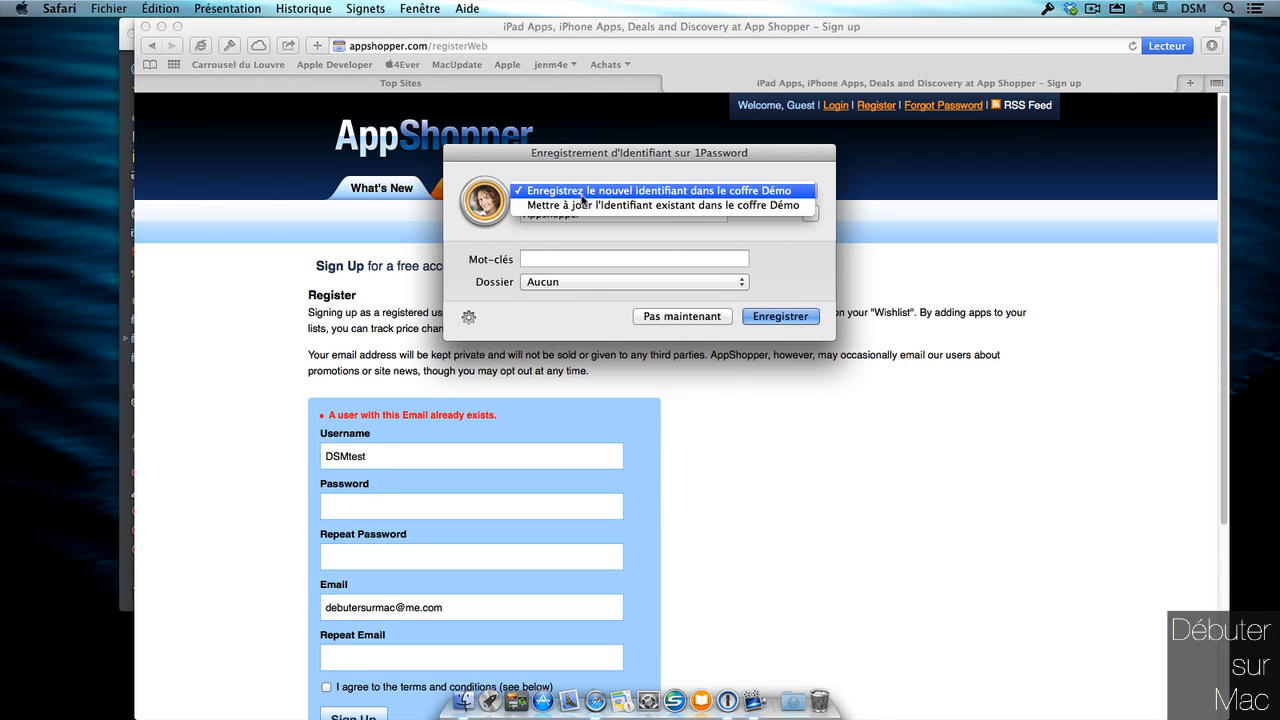
click(565, 205)
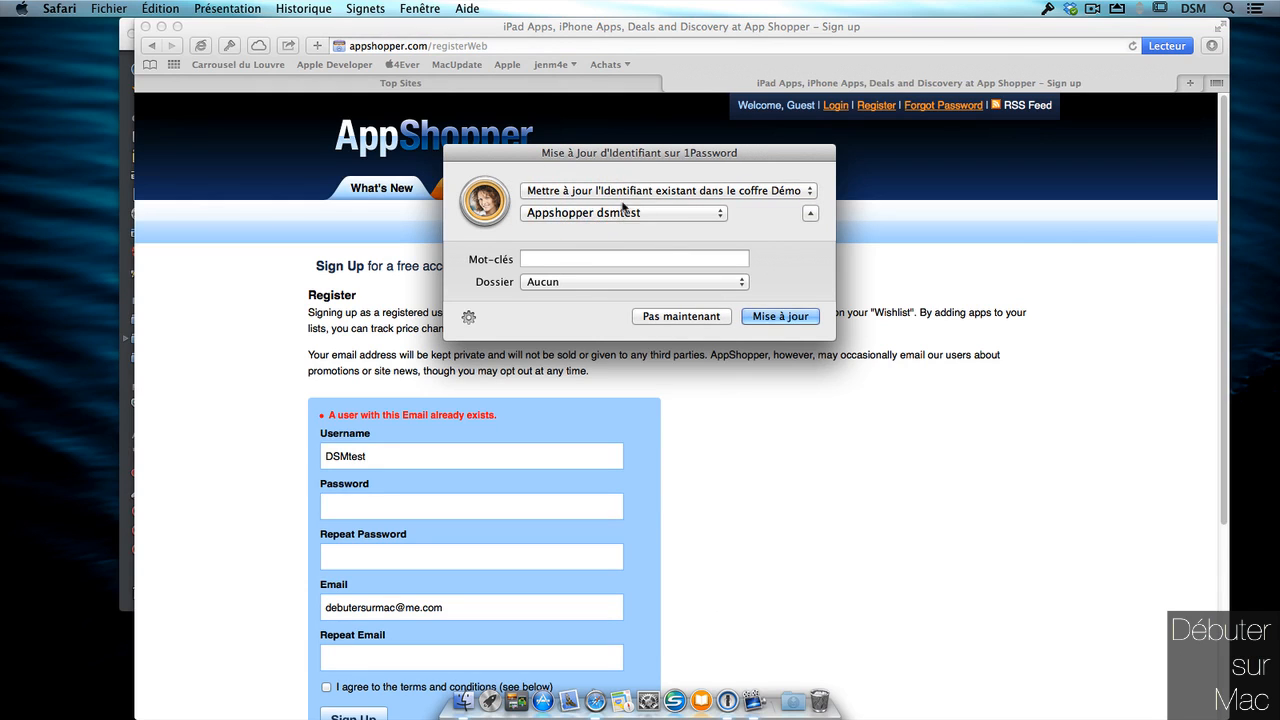
click(719, 213)
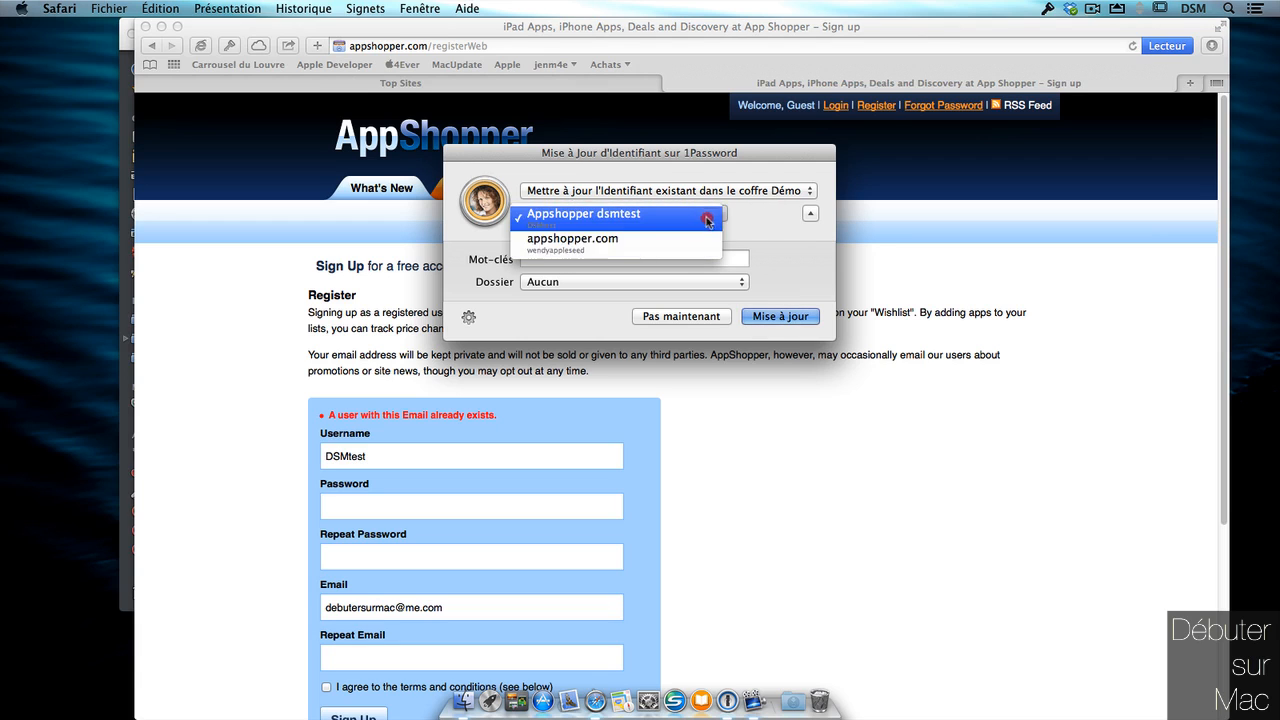
click(652, 217)
click(797, 316)
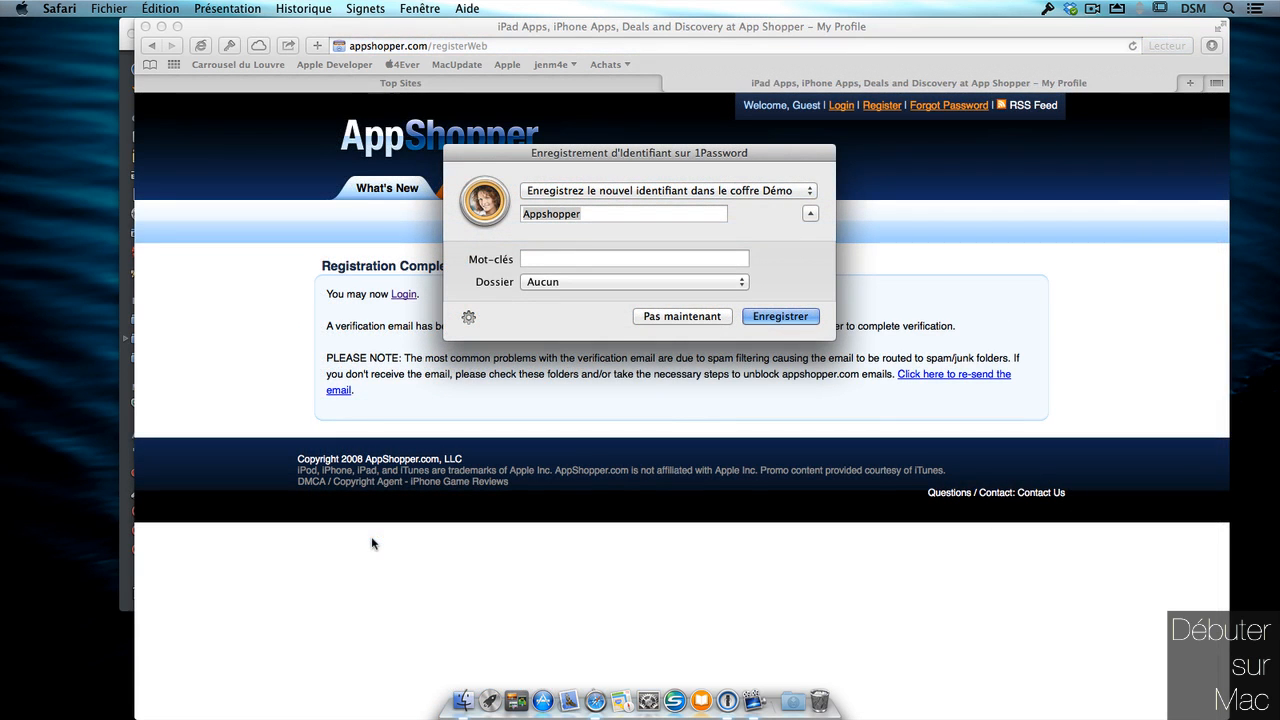
drag(752, 157, 751, 134)
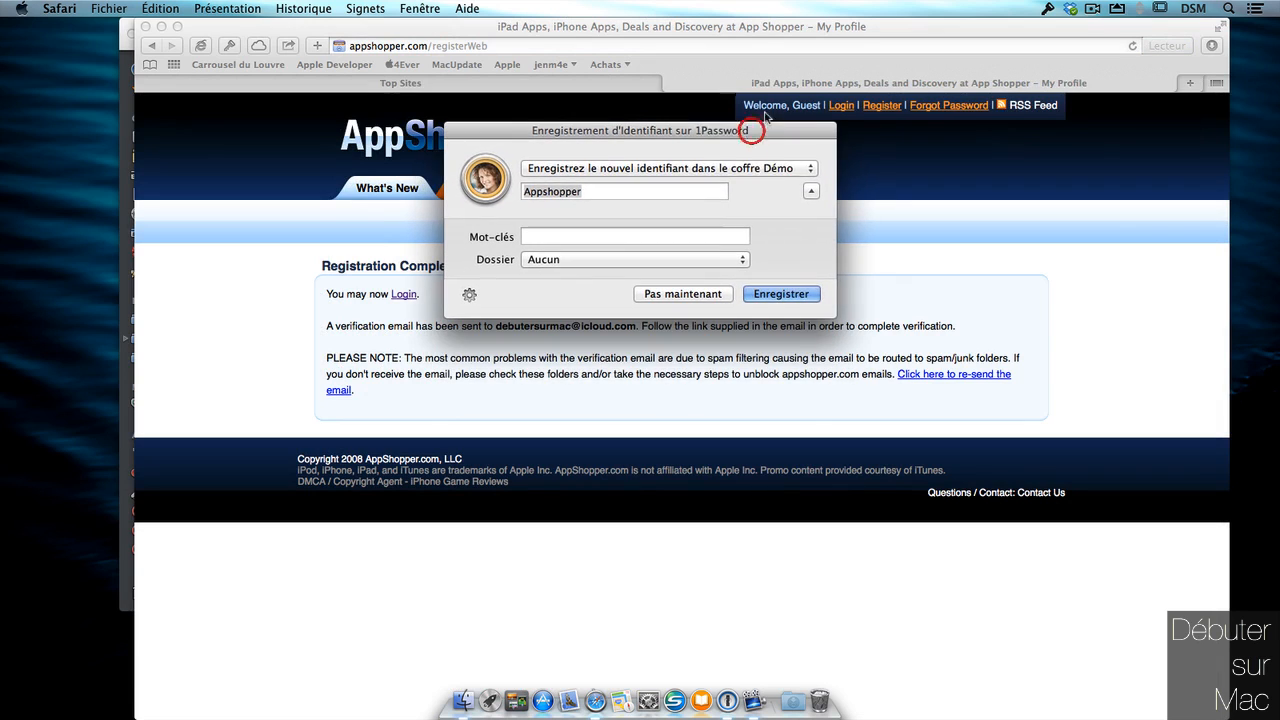
click(797, 169)
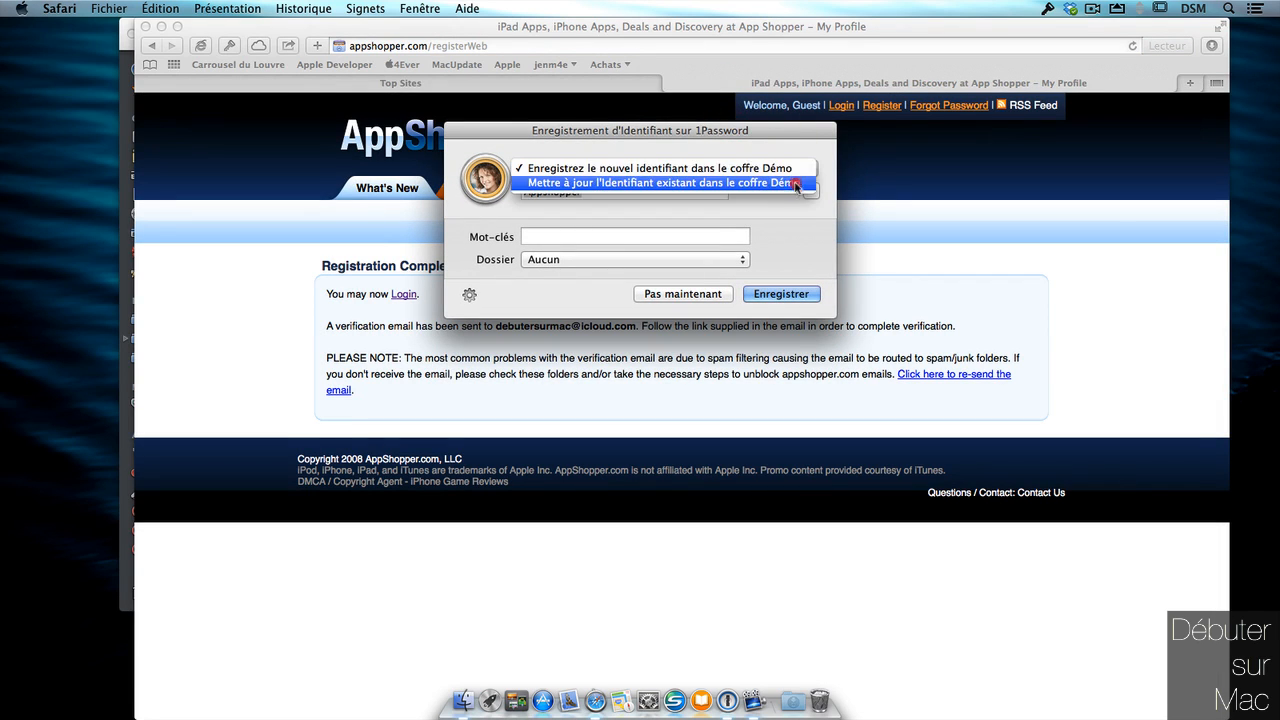
click(797, 183)
click(700, 192)
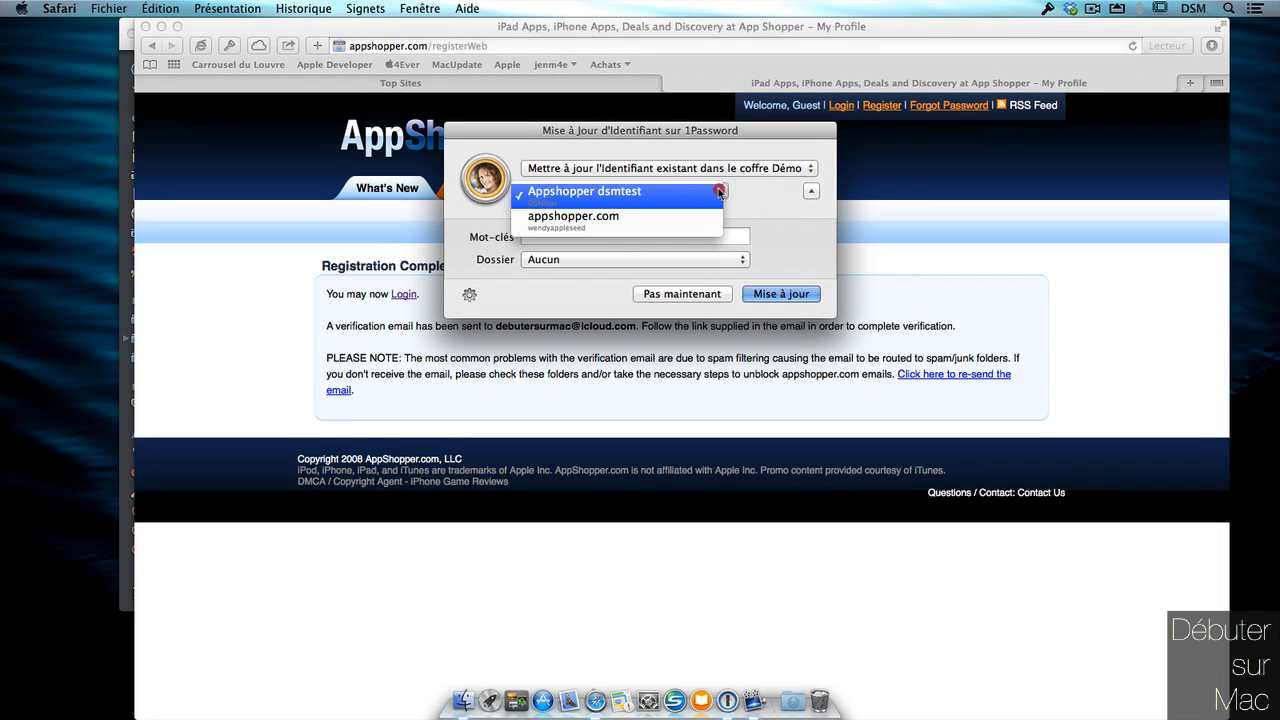
click(747, 189)
click(781, 294)
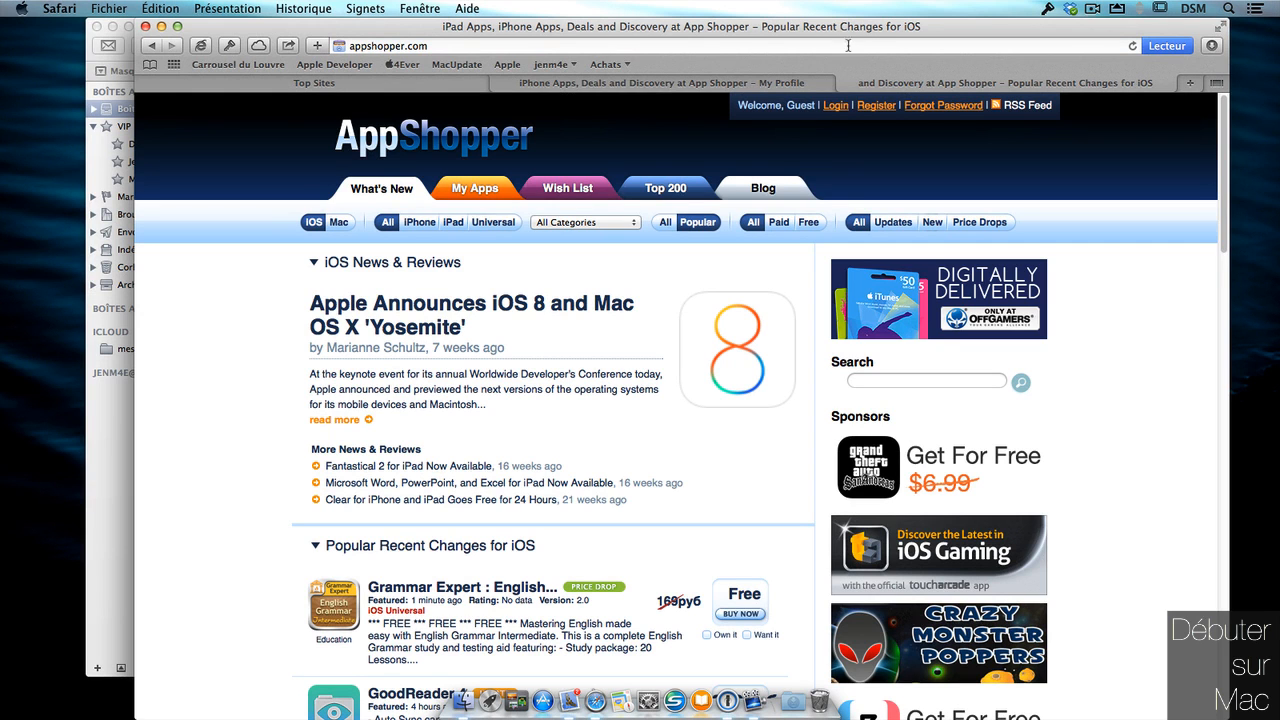
Go to AppShopper's Login page and fill it with the saved Appshopper dsmtest login.
drag(861, 33, 759, 33)
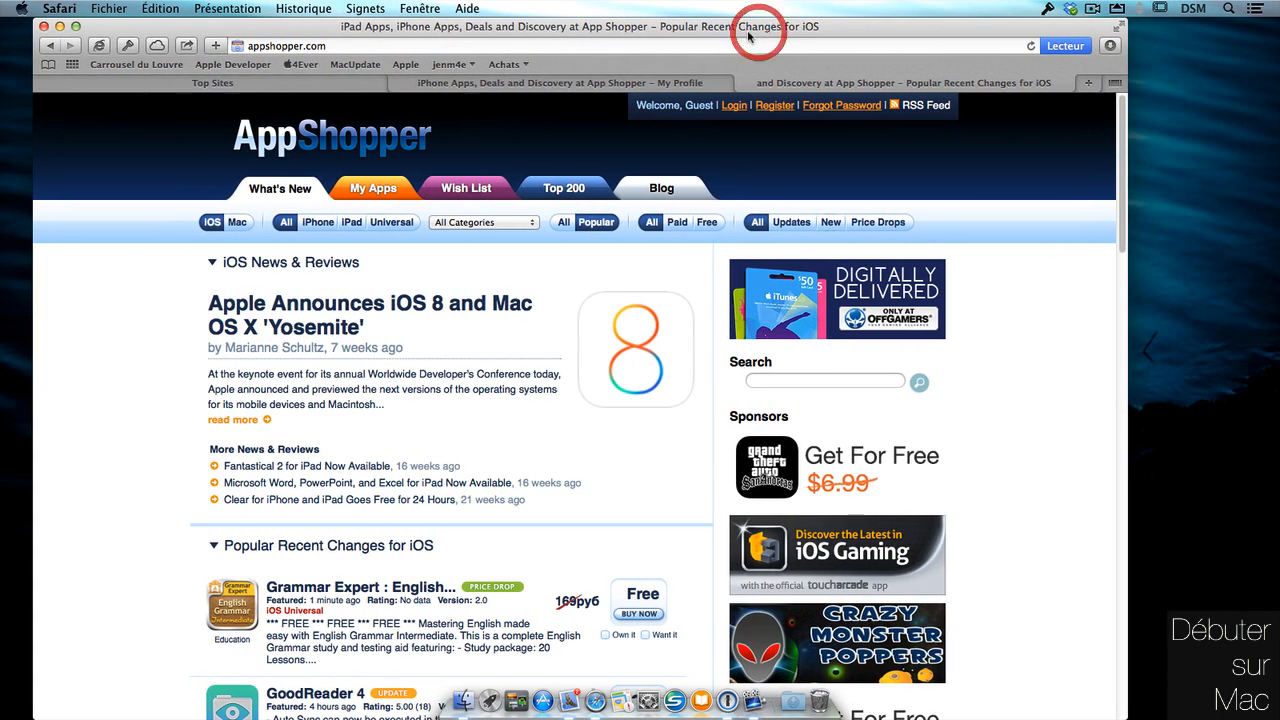
click(734, 105)
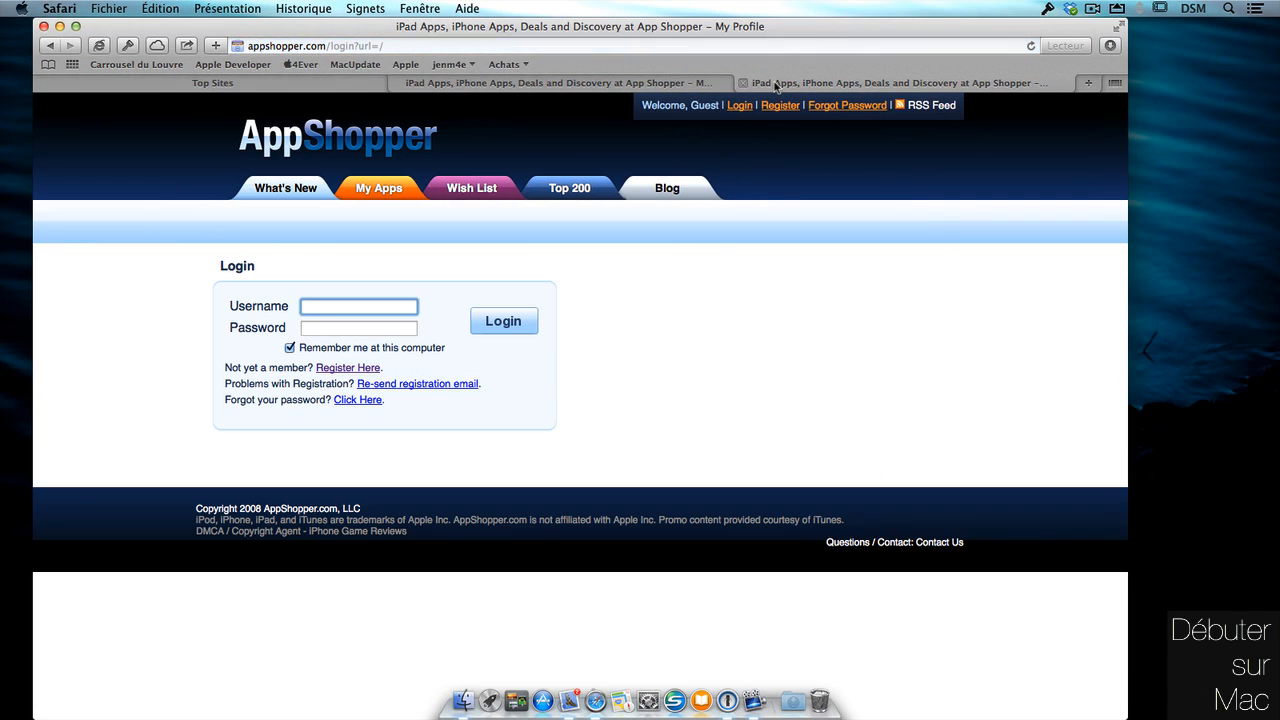
click(132, 47)
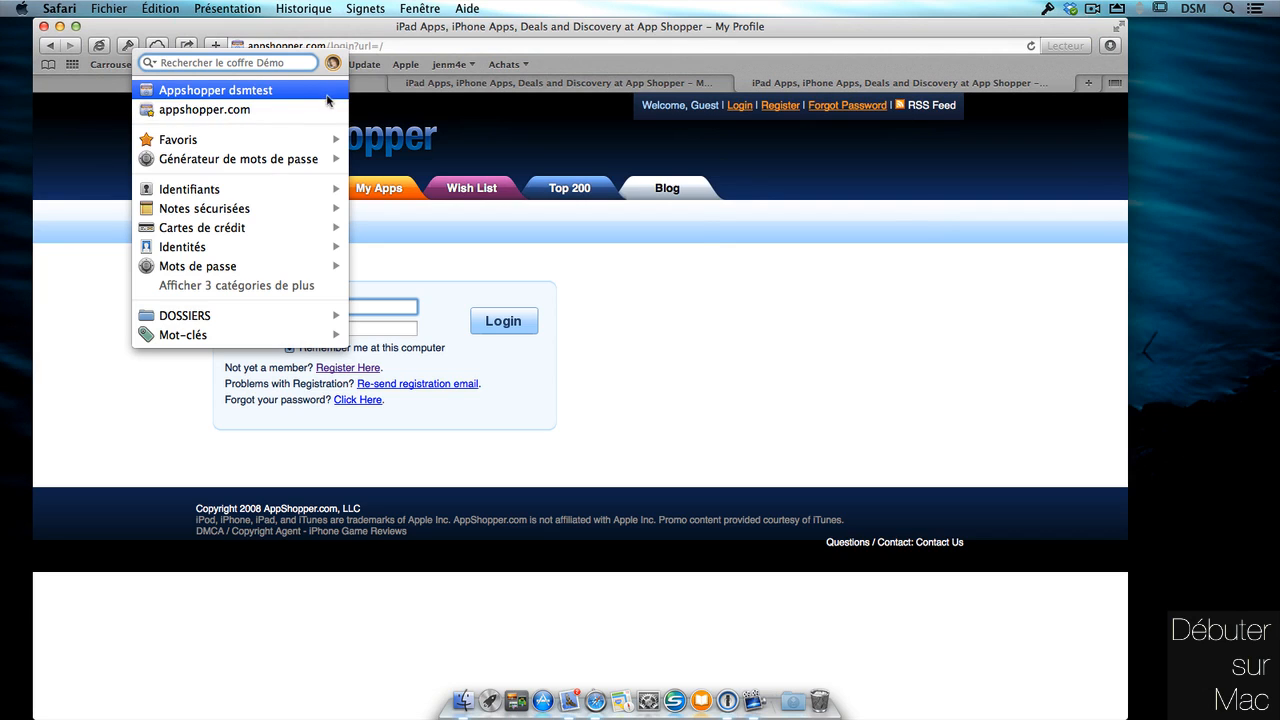
mouse_move(328, 118)
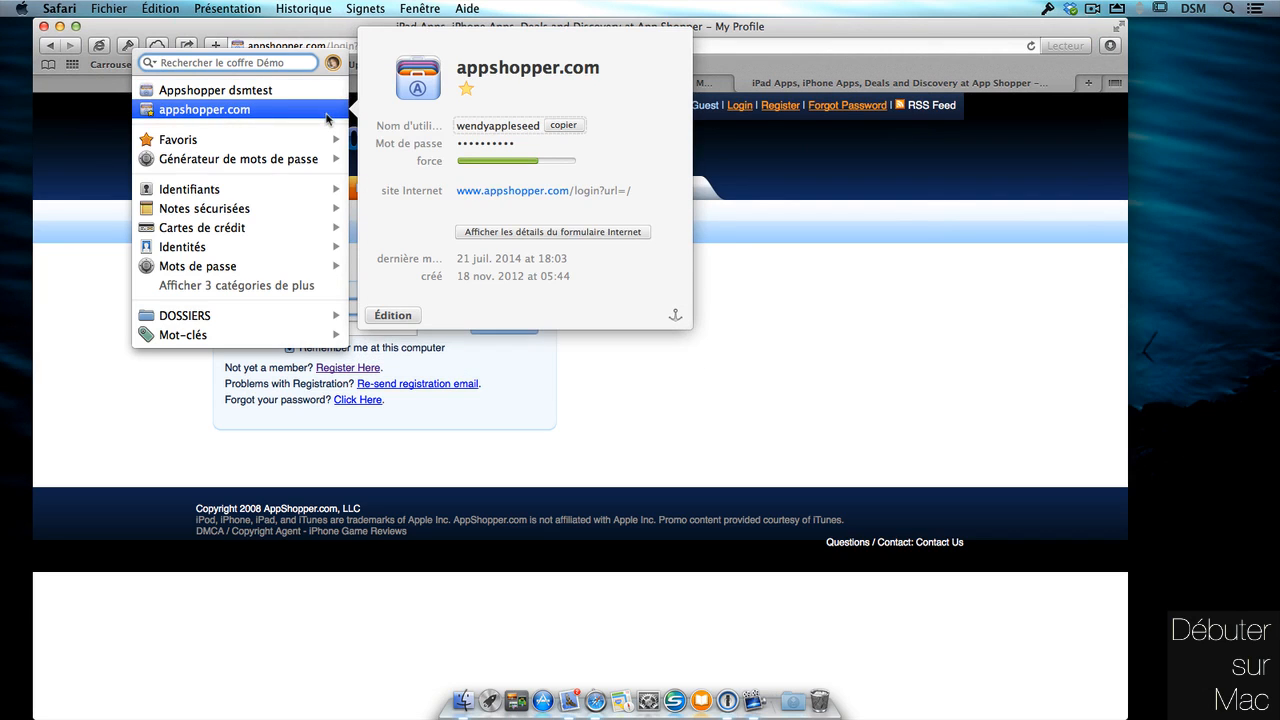
mouse_move(324, 92)
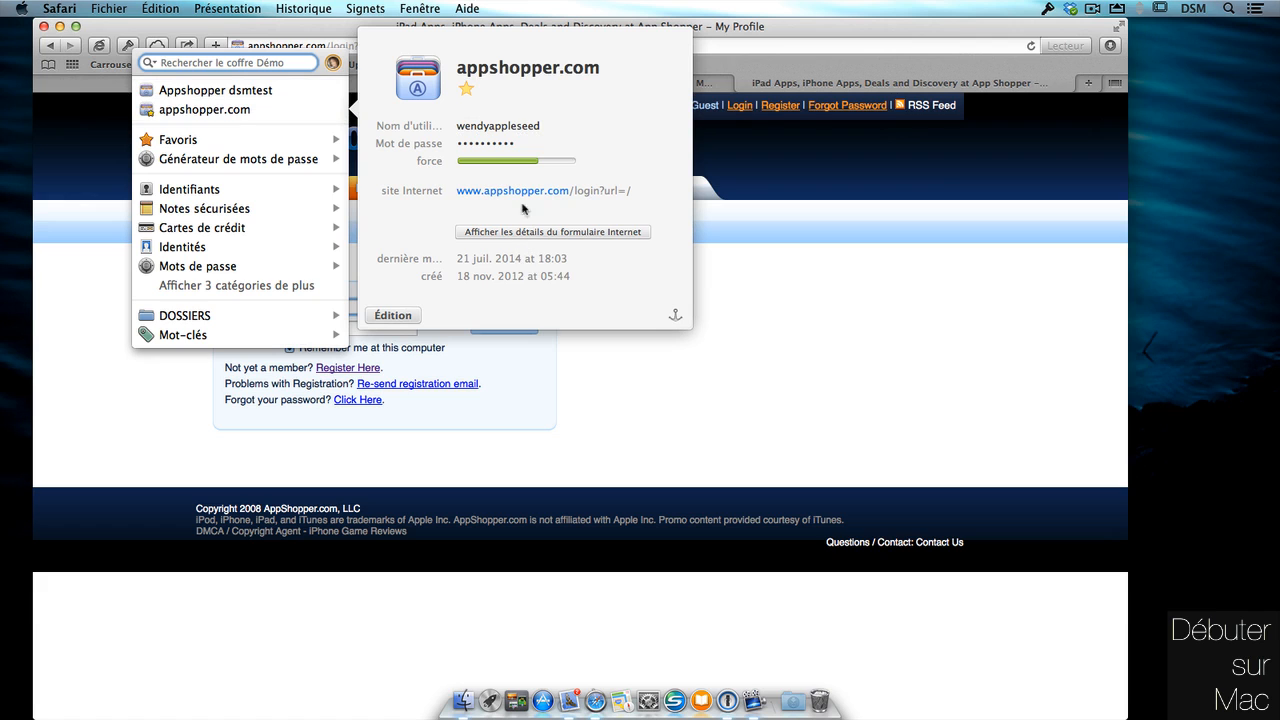
click(309, 94)
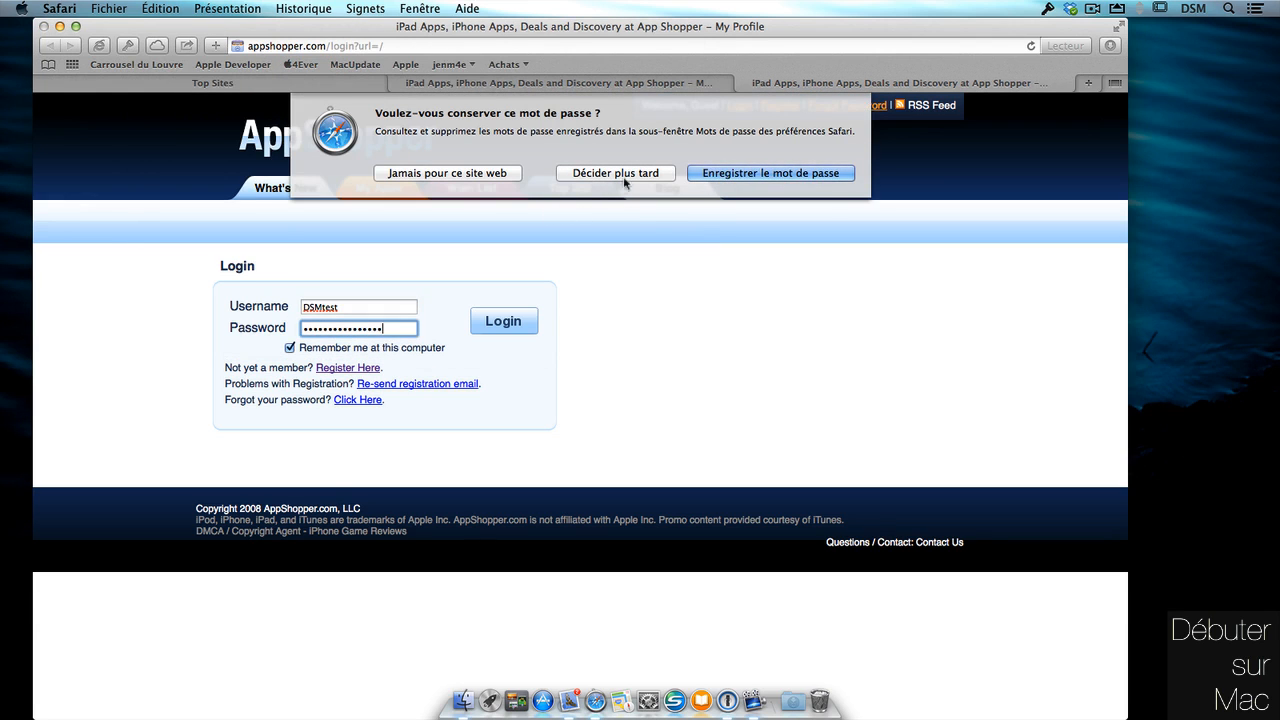
Decline Safari's password save, log out of AppShopper and return to the Login page.
click(488, 174)
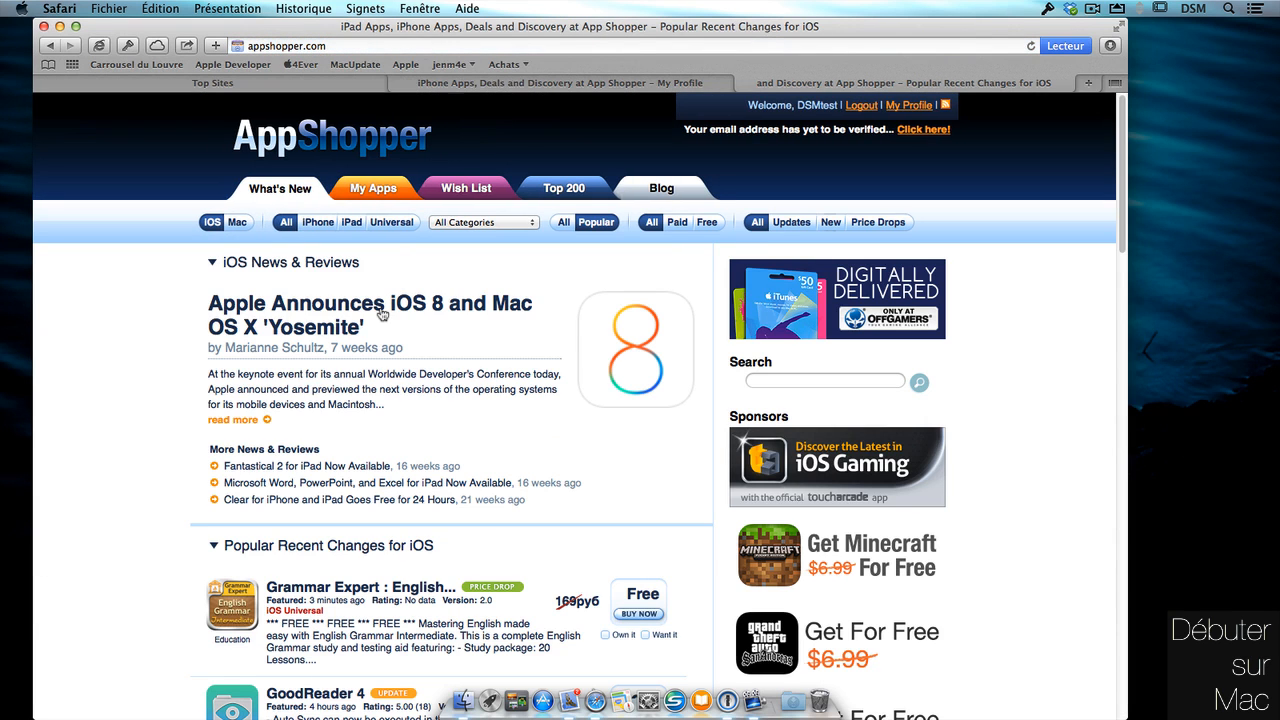
click(861, 105)
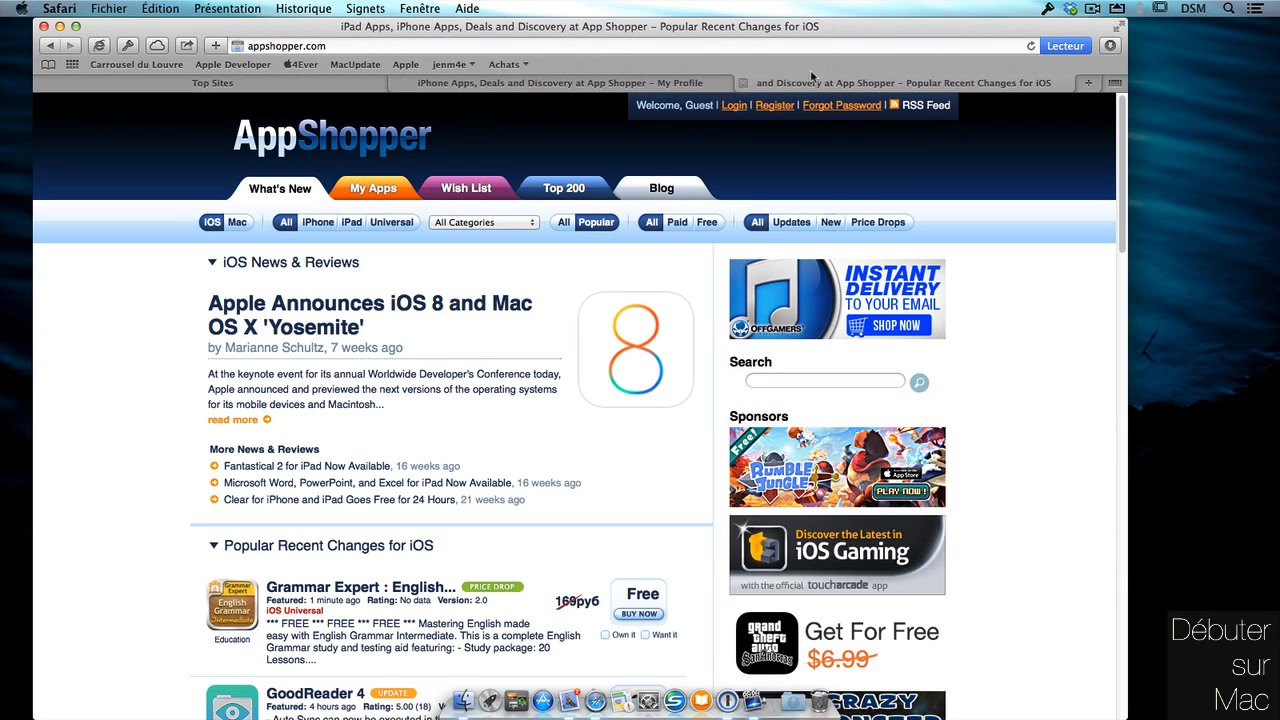
click(740, 107)
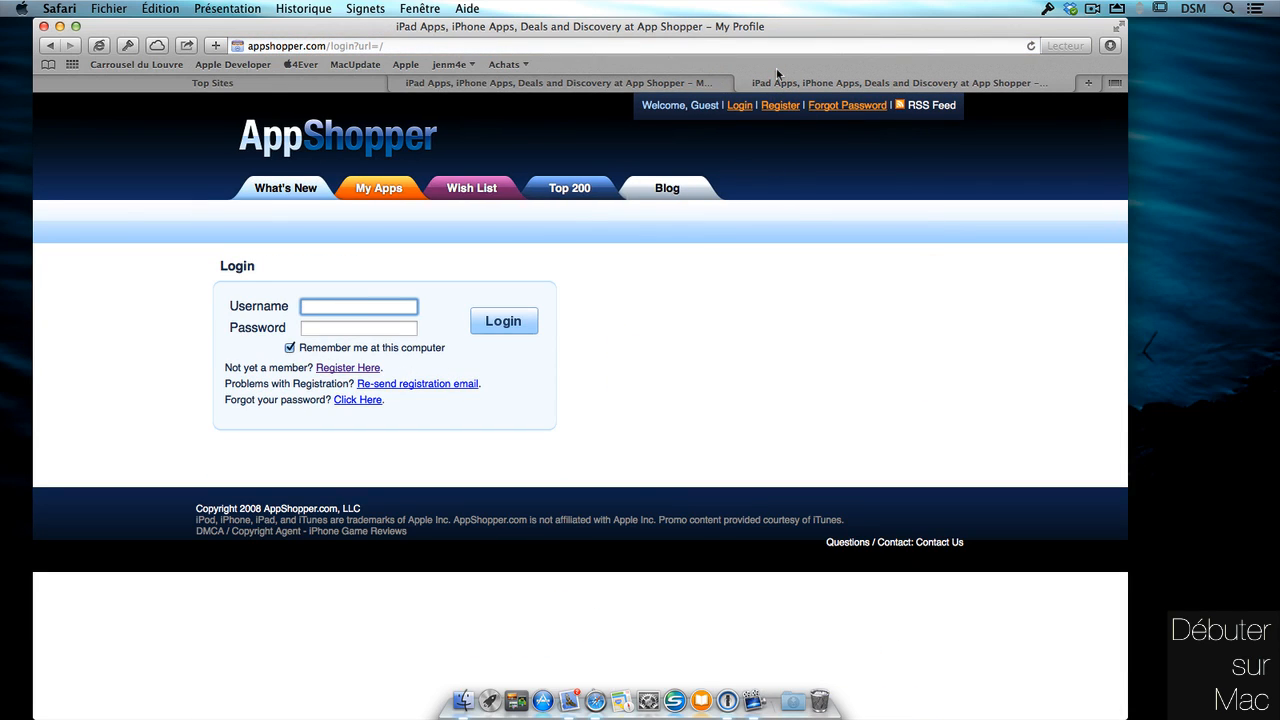
click(127, 46)
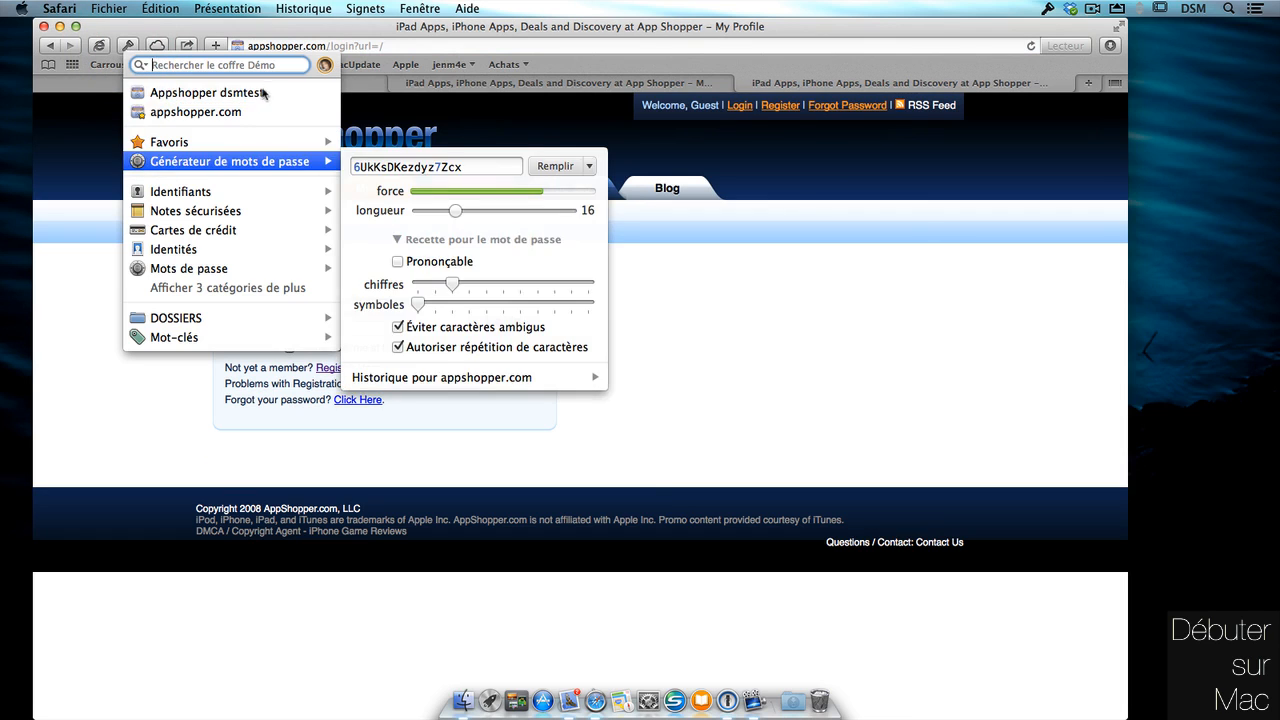
mouse_move(265, 92)
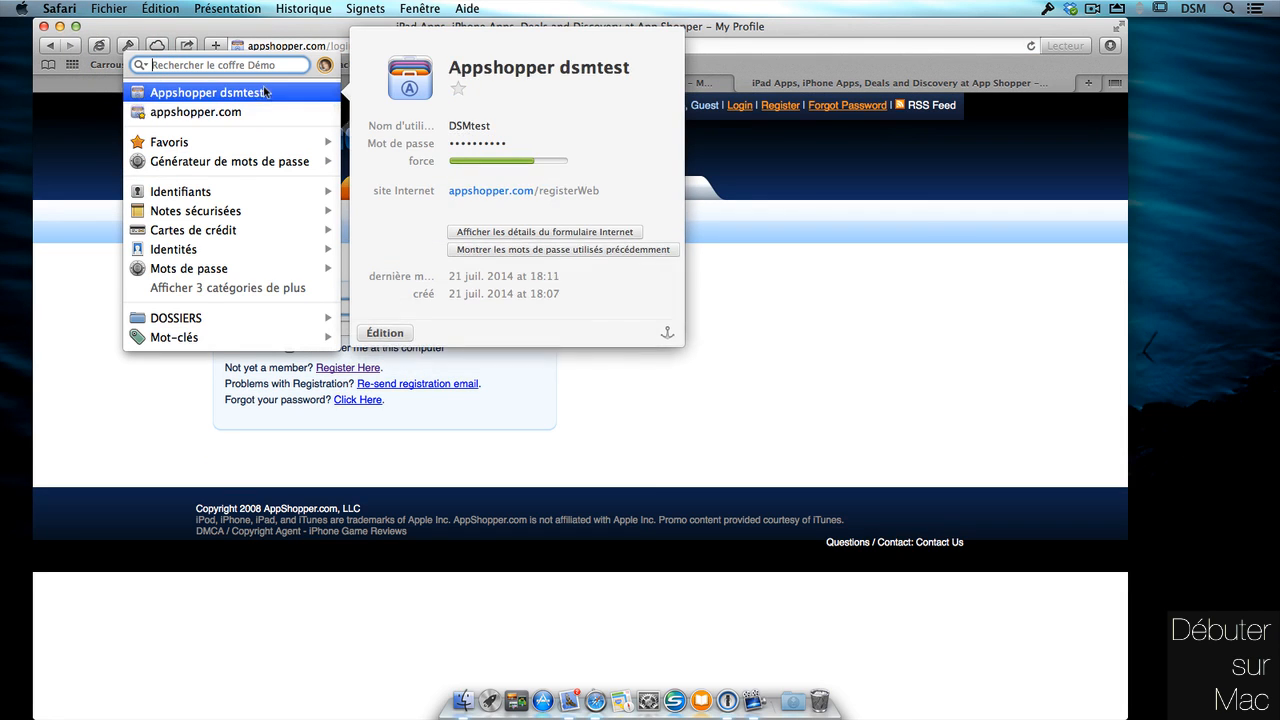
mouse_move(260, 117)
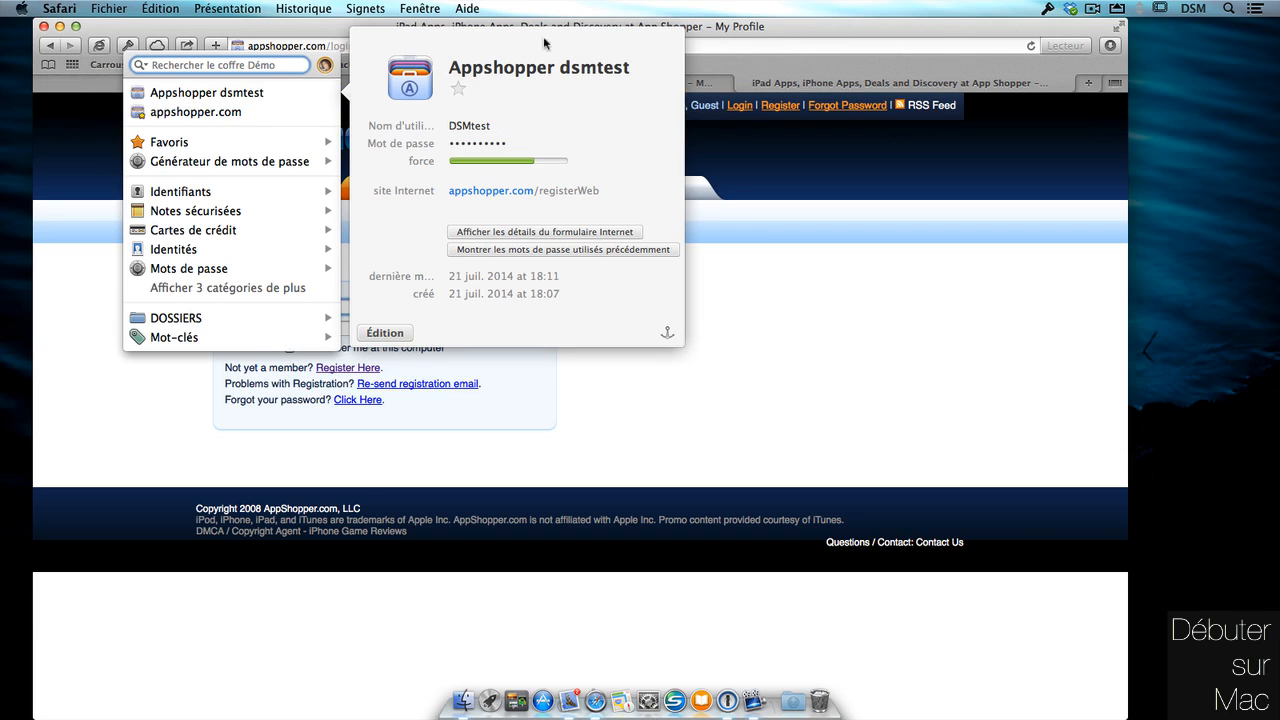
click(108, 400)
click(125, 46)
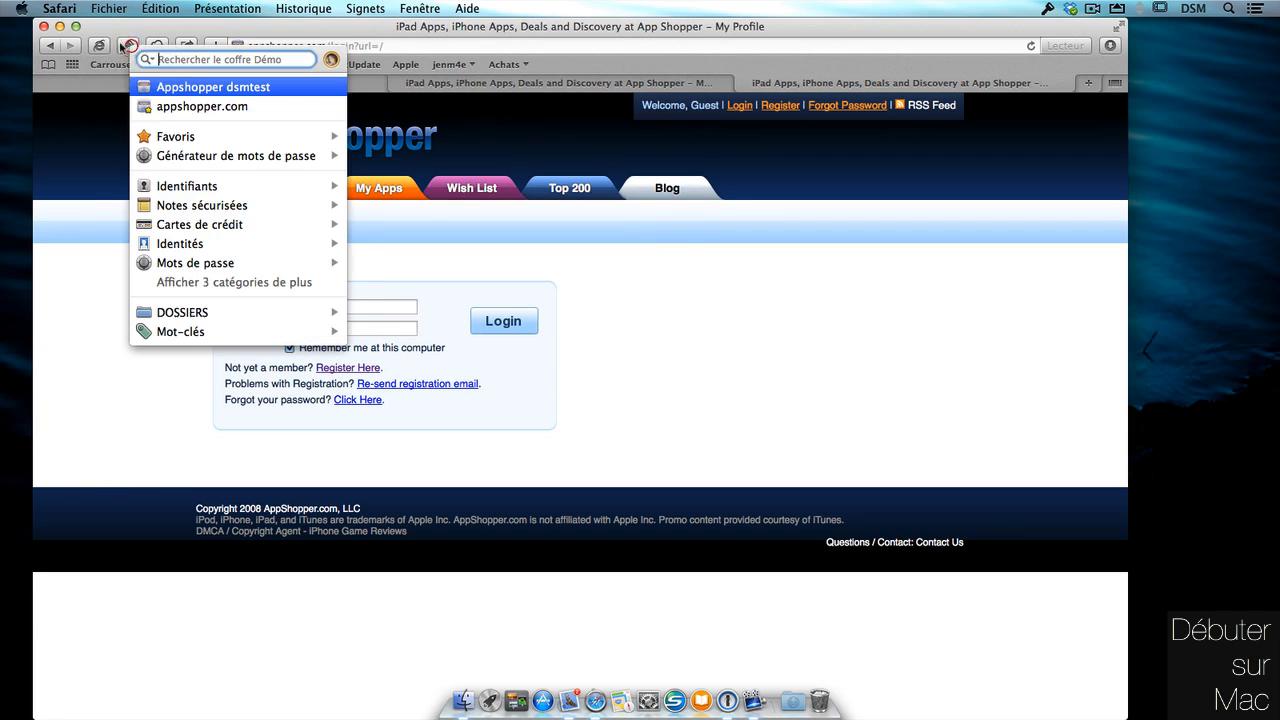
click(80, 302)
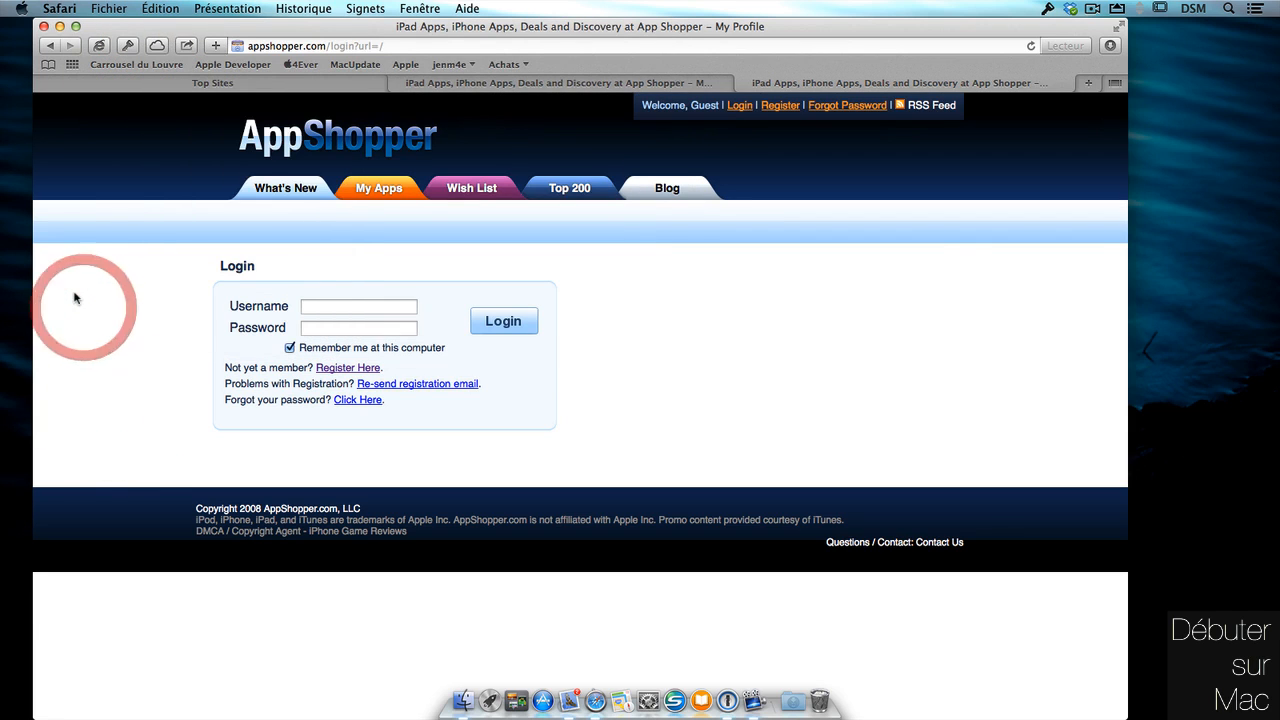
Search the 1Password vault for 'app' and open the Appshopper dsmtest login in Safari.
click(1047, 9)
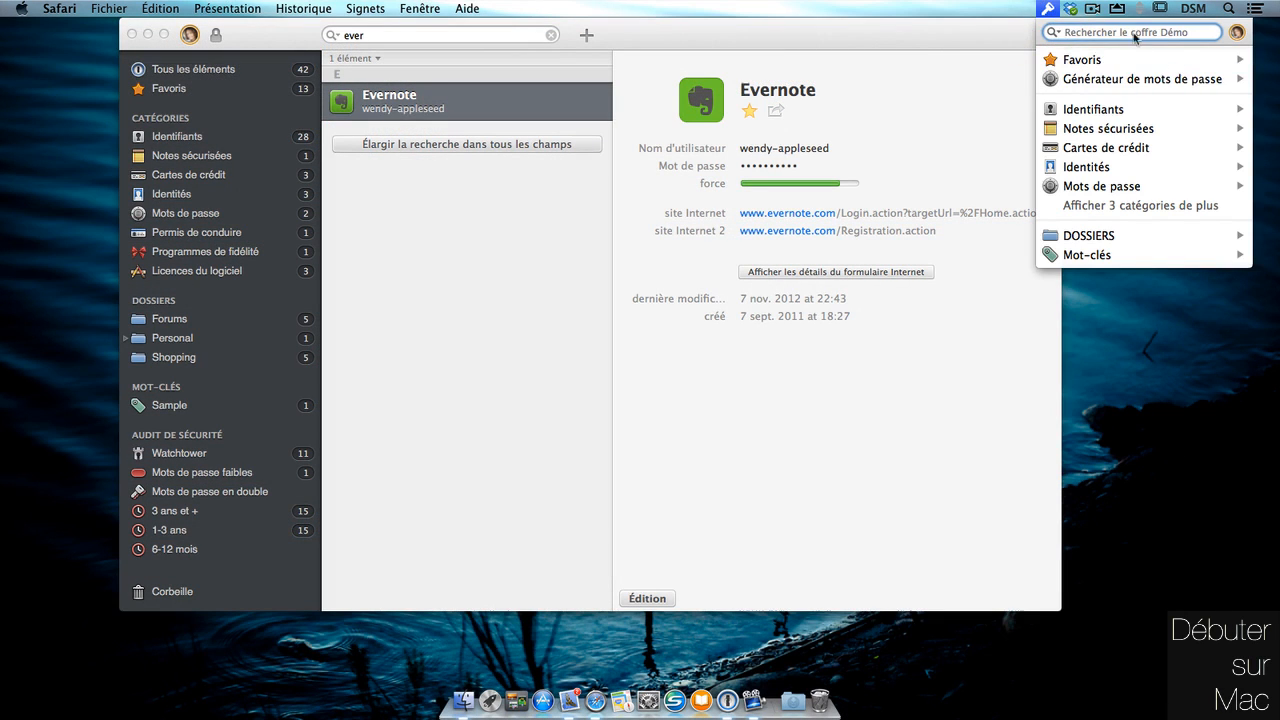
click(1143, 40)
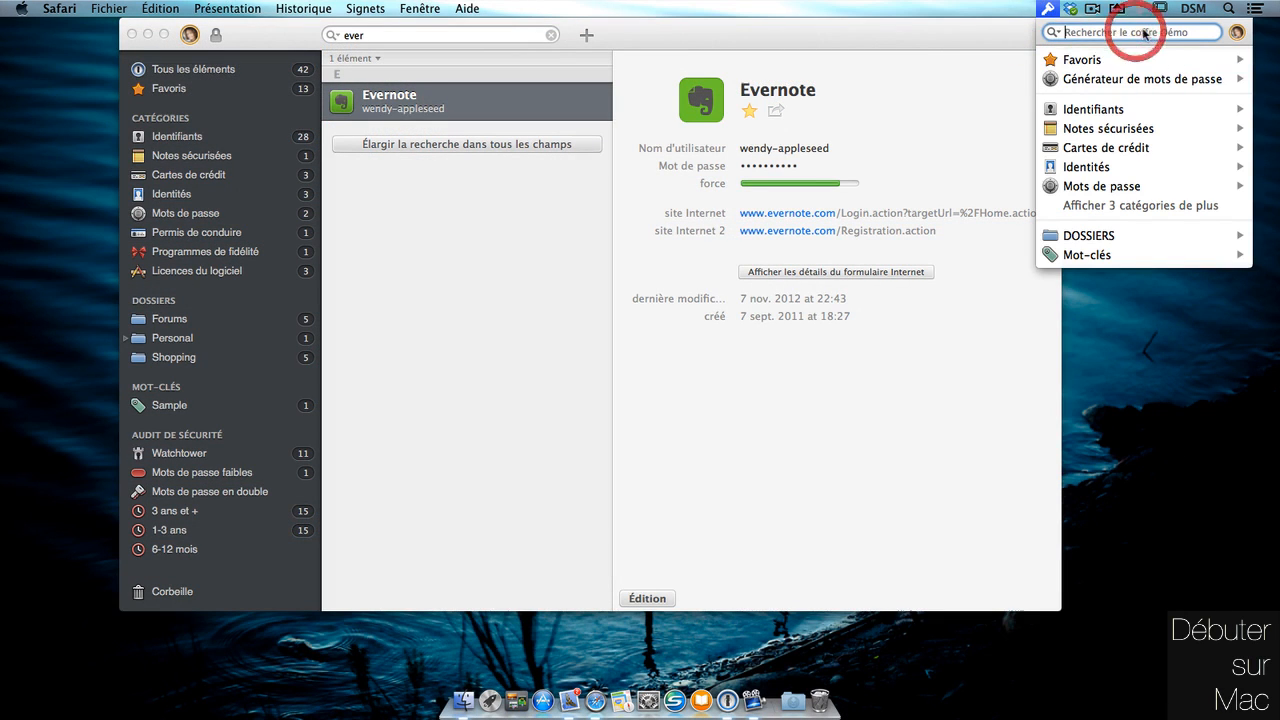
text(app)
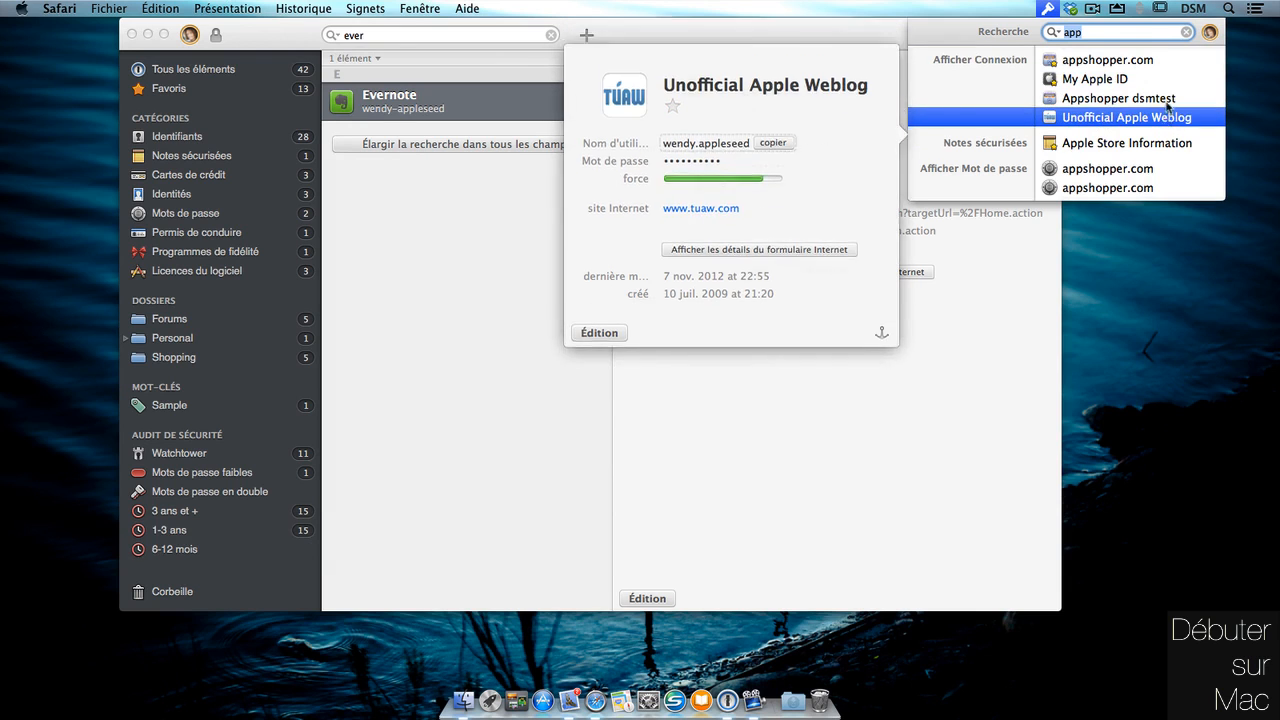
click(1167, 98)
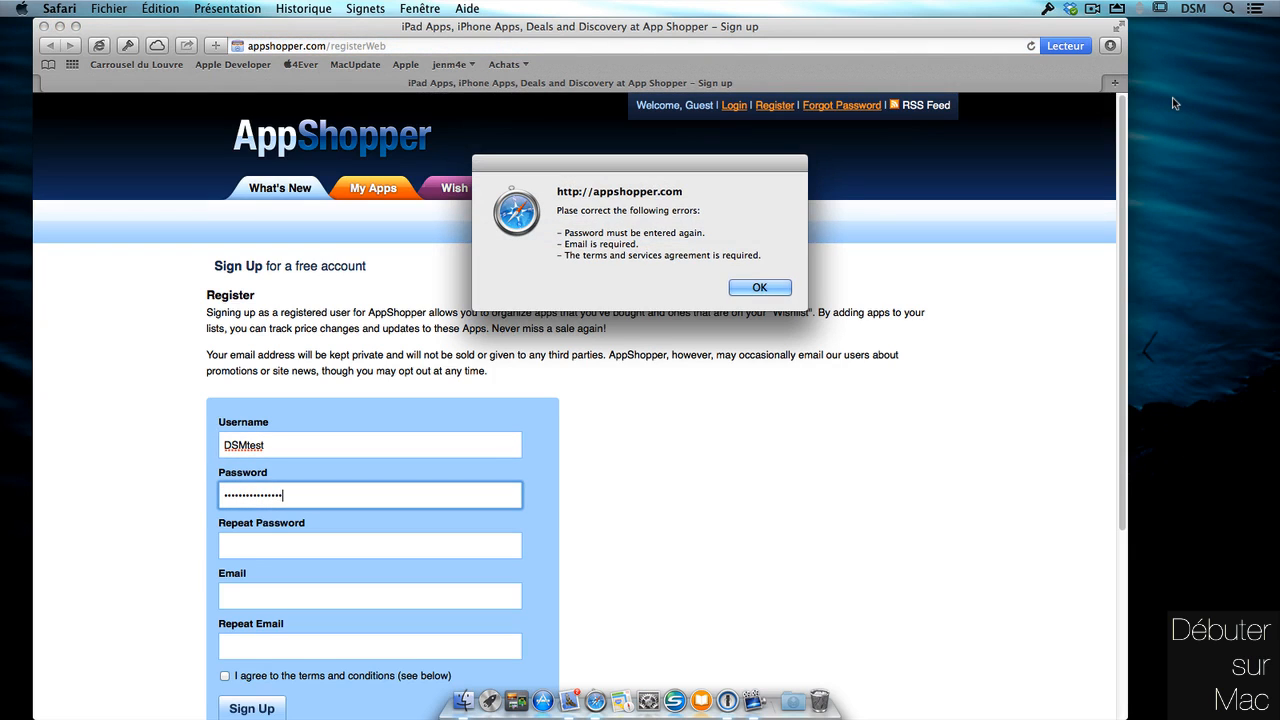
Dismiss the sign-up error, open AppShopper's Login page and copy its URL from the address bar.
click(762, 289)
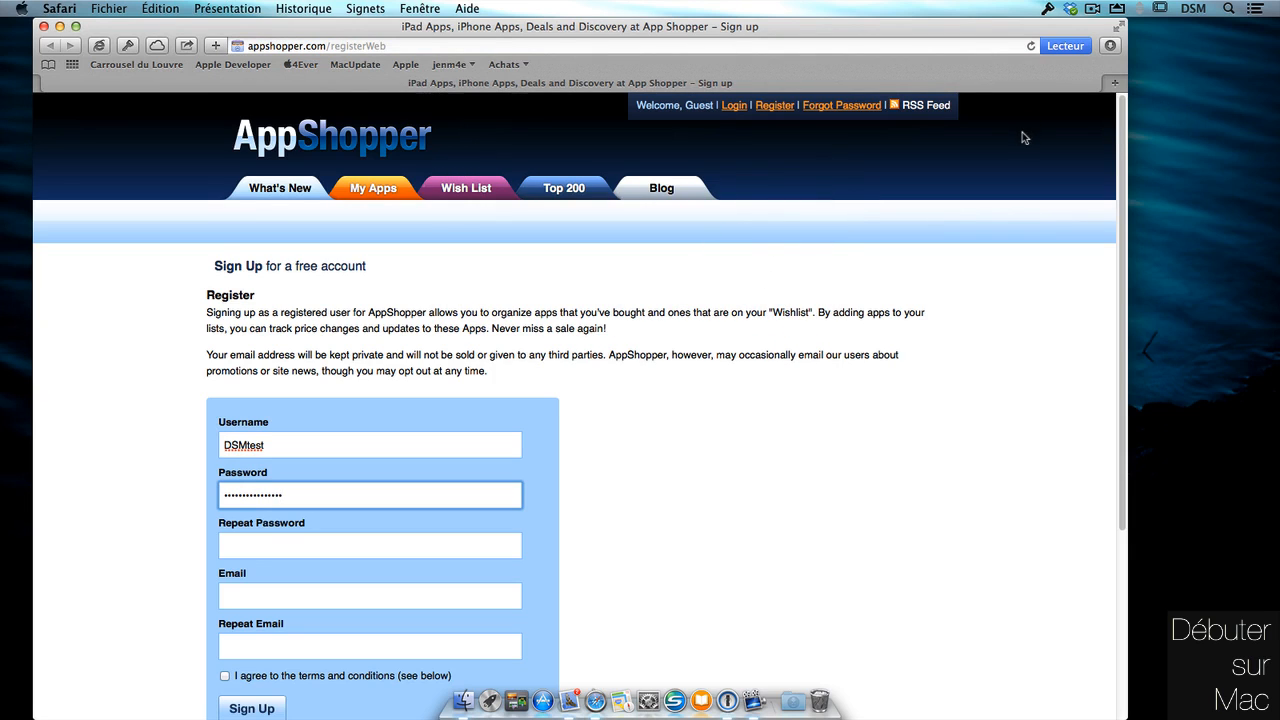
click(734, 105)
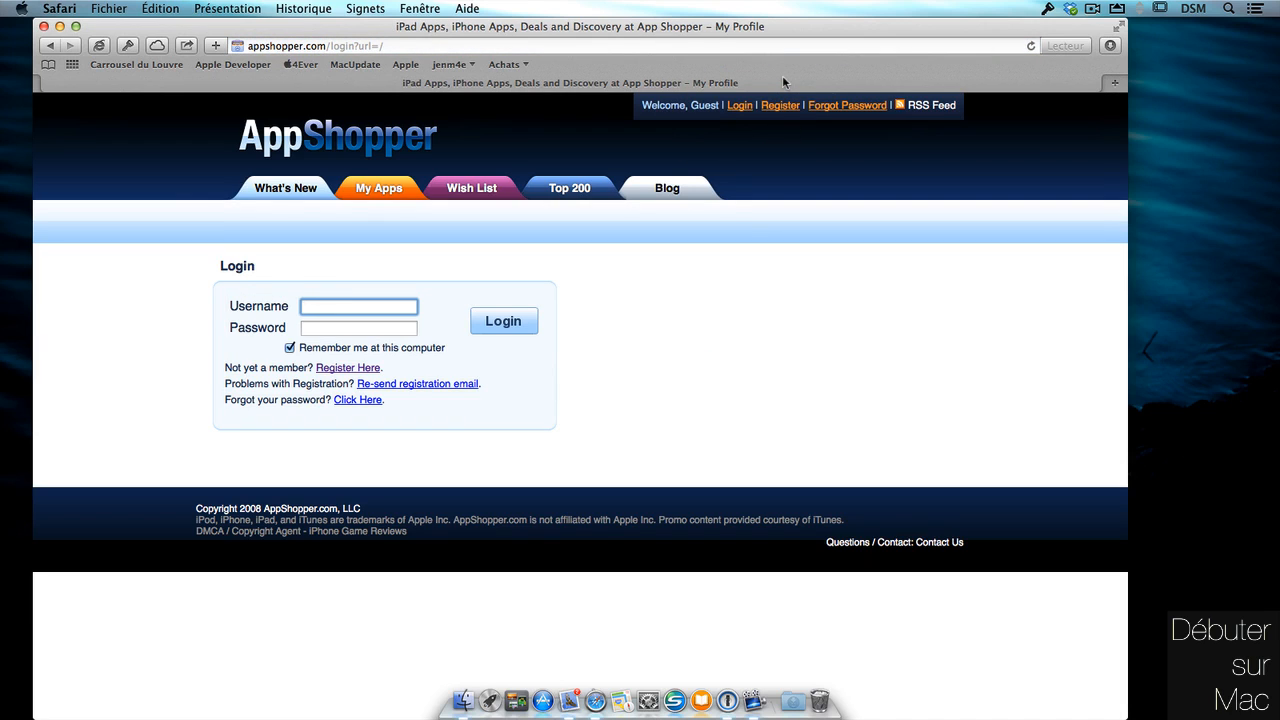
click(400, 46)
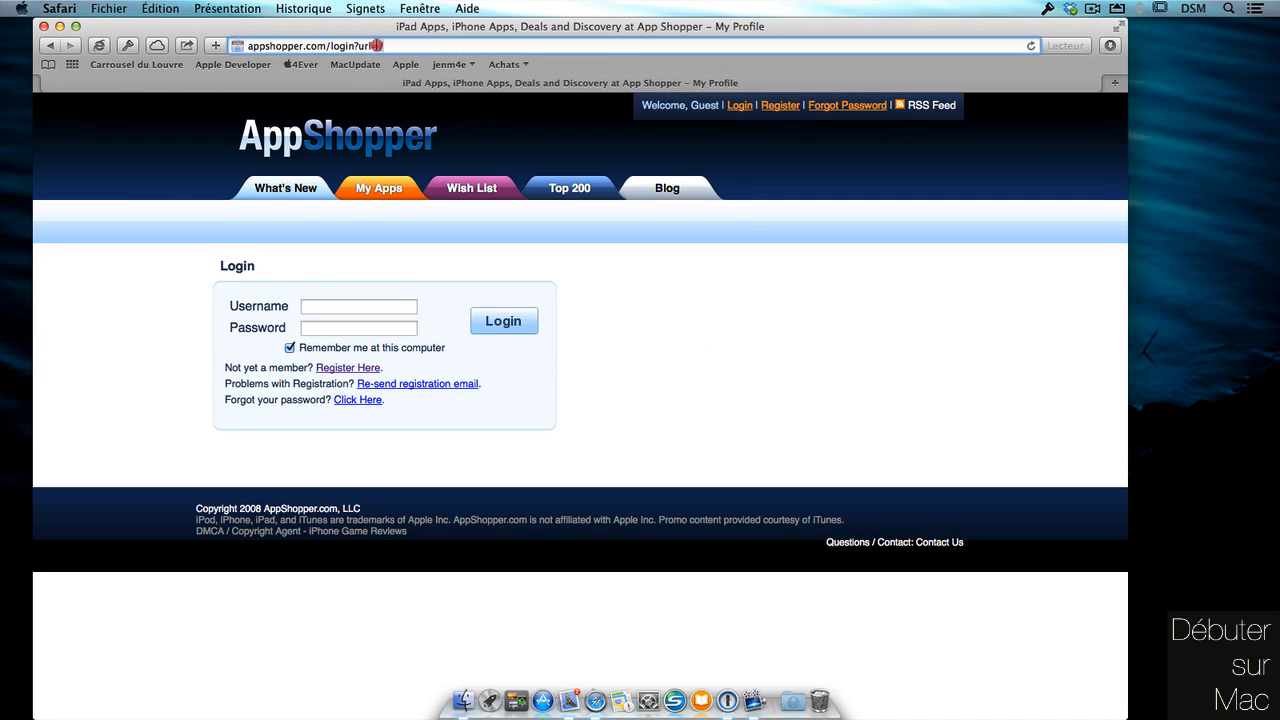
drag(303, 44, 243, 47)
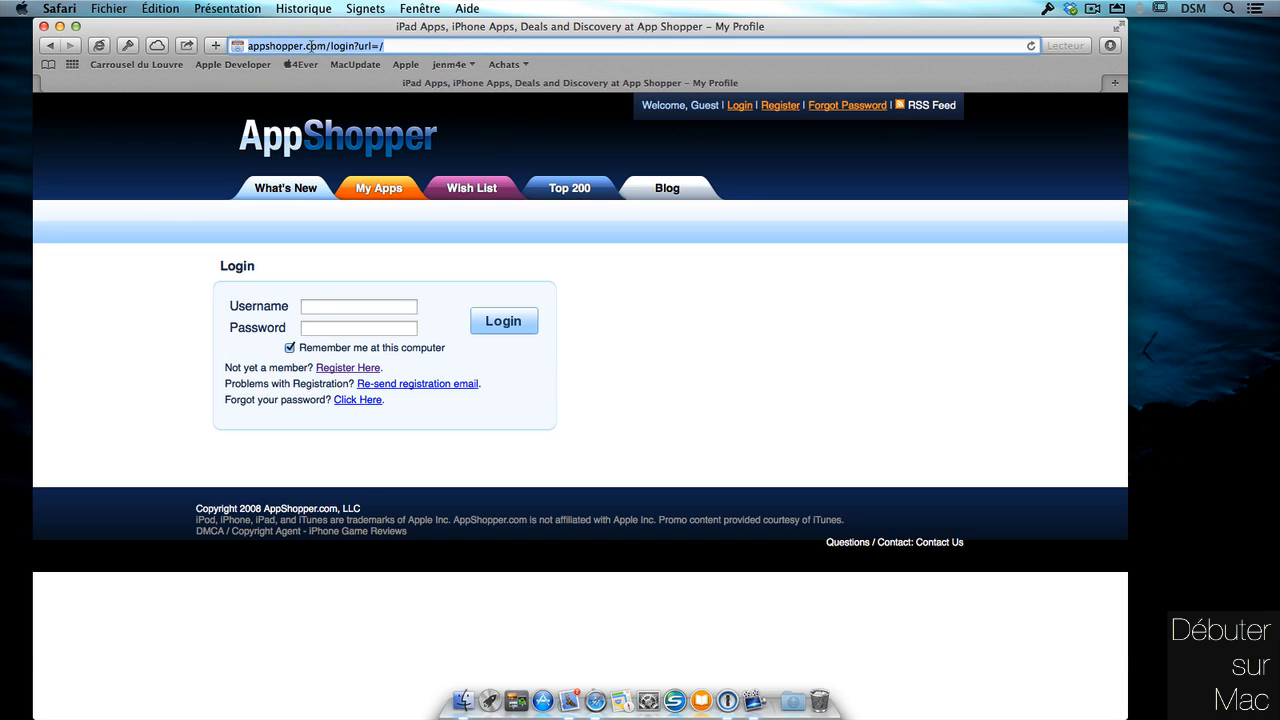
key(super+c)
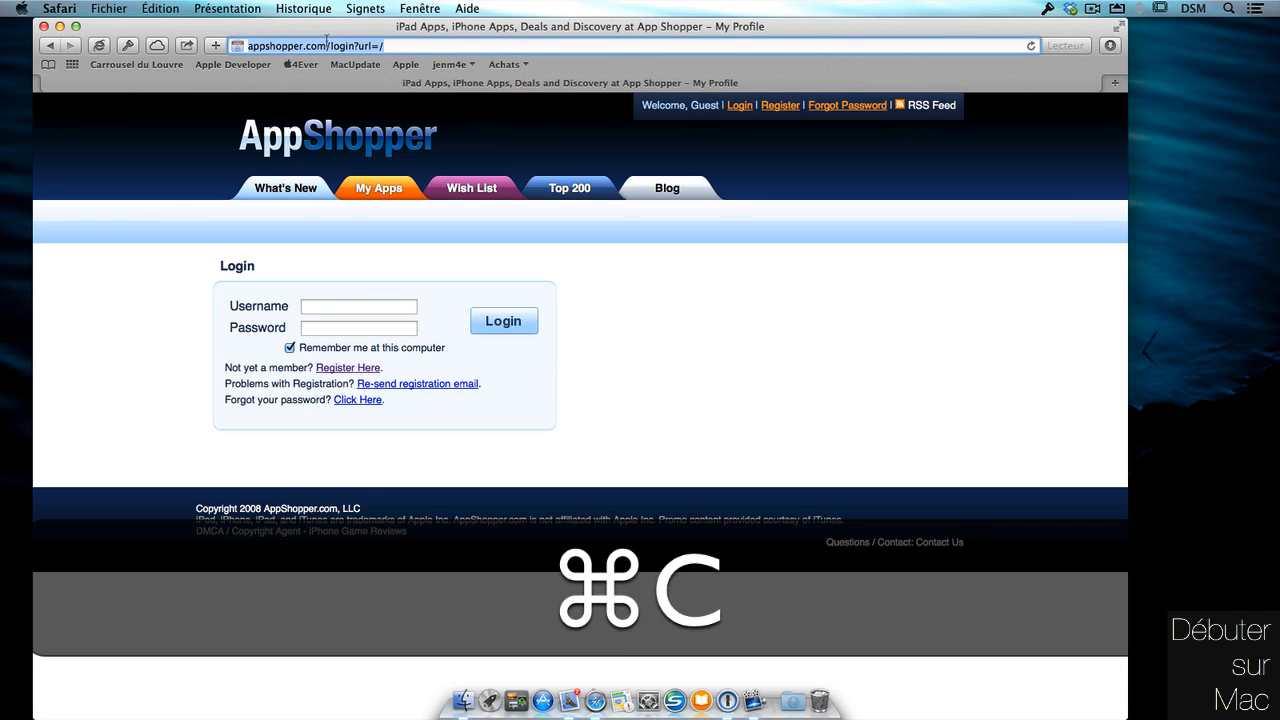
Replace the Appshopper dsmtest website with the pasted login-page URL and save the item.
click(1047, 10)
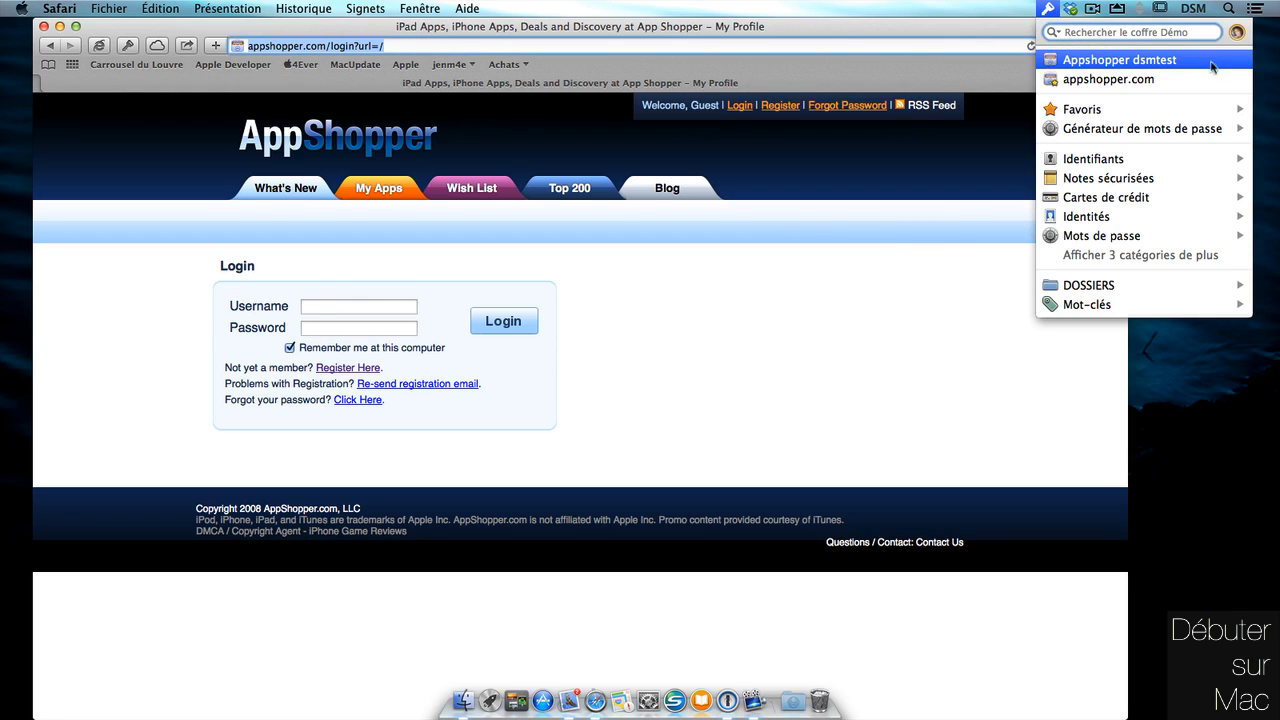
mouse_move(1226, 62)
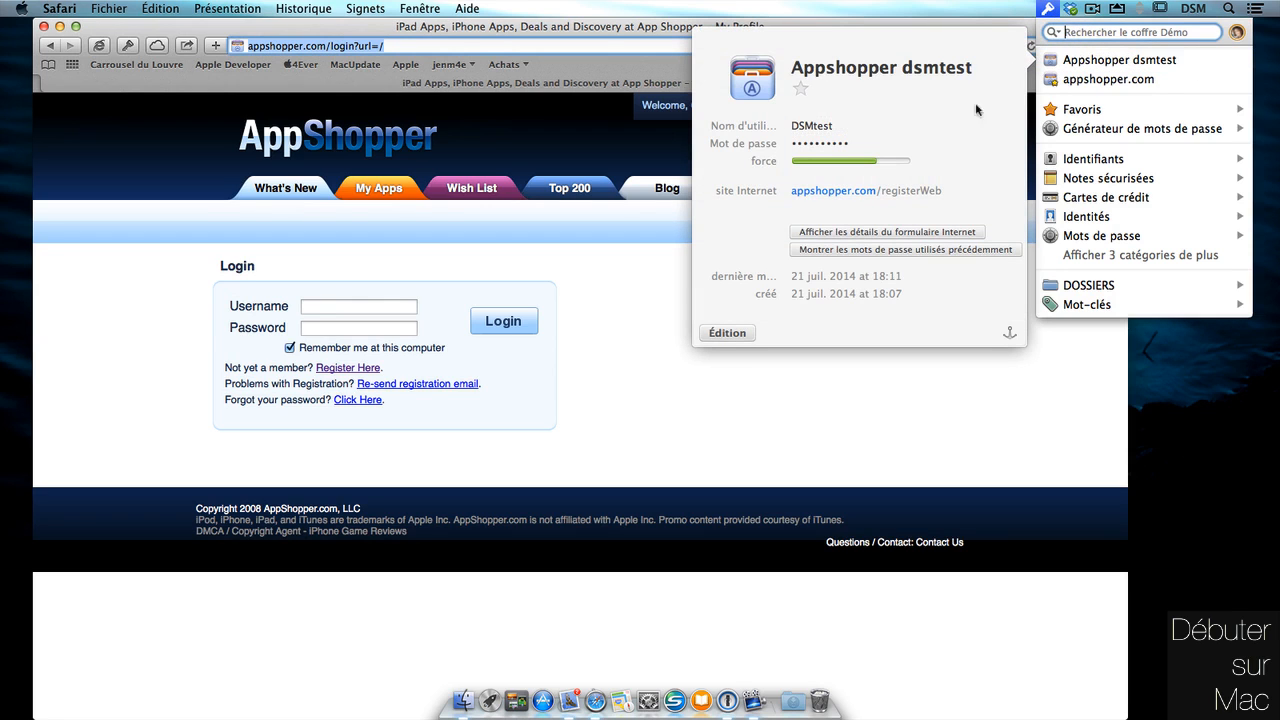
click(743, 334)
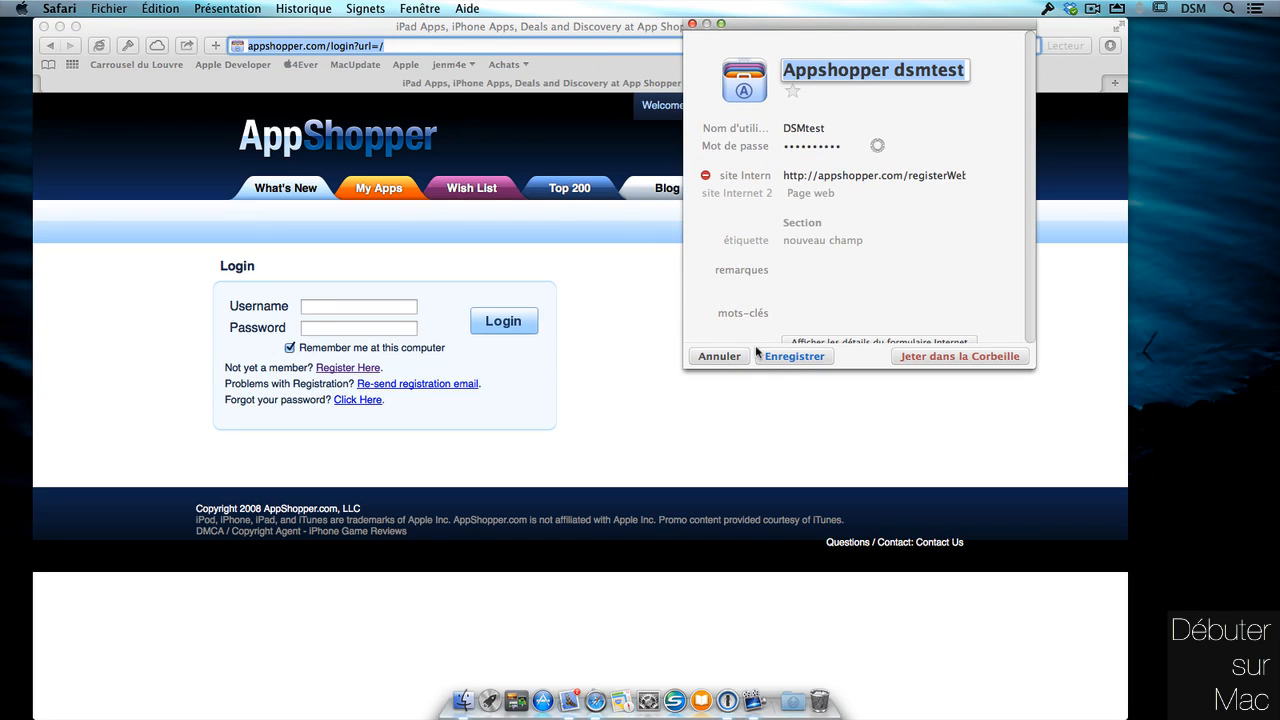
click(977, 177)
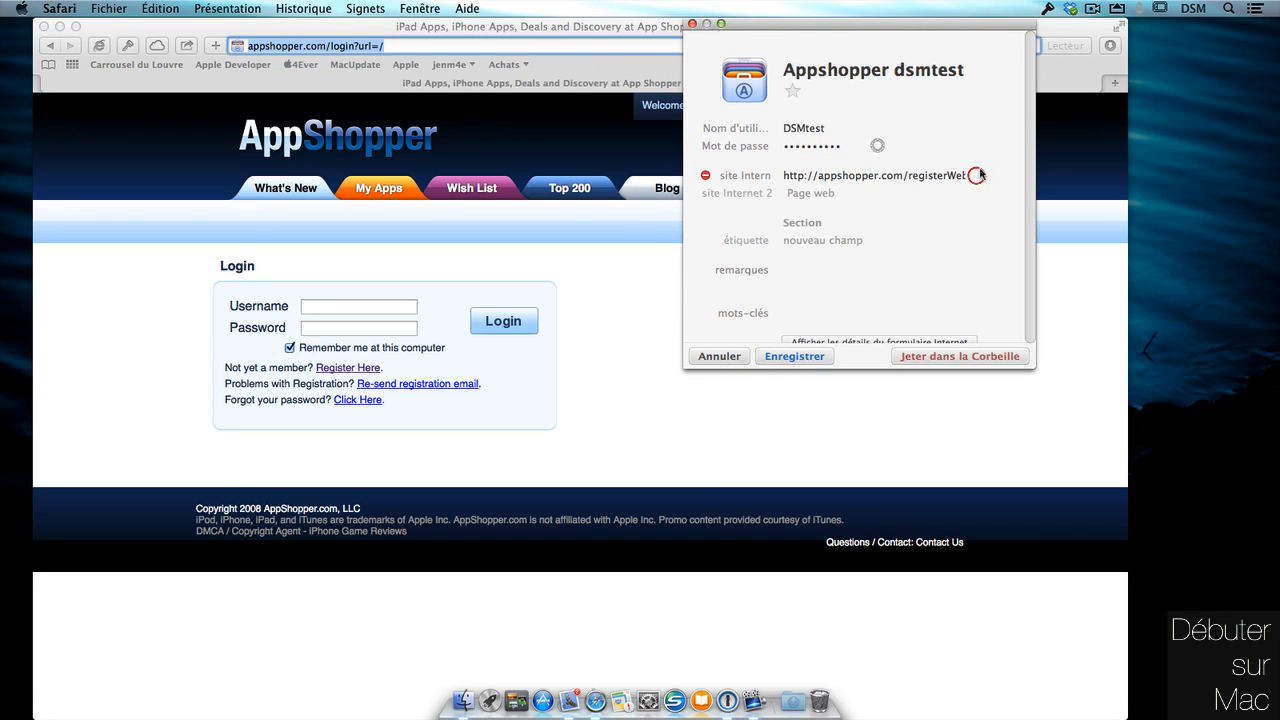
click(705, 175)
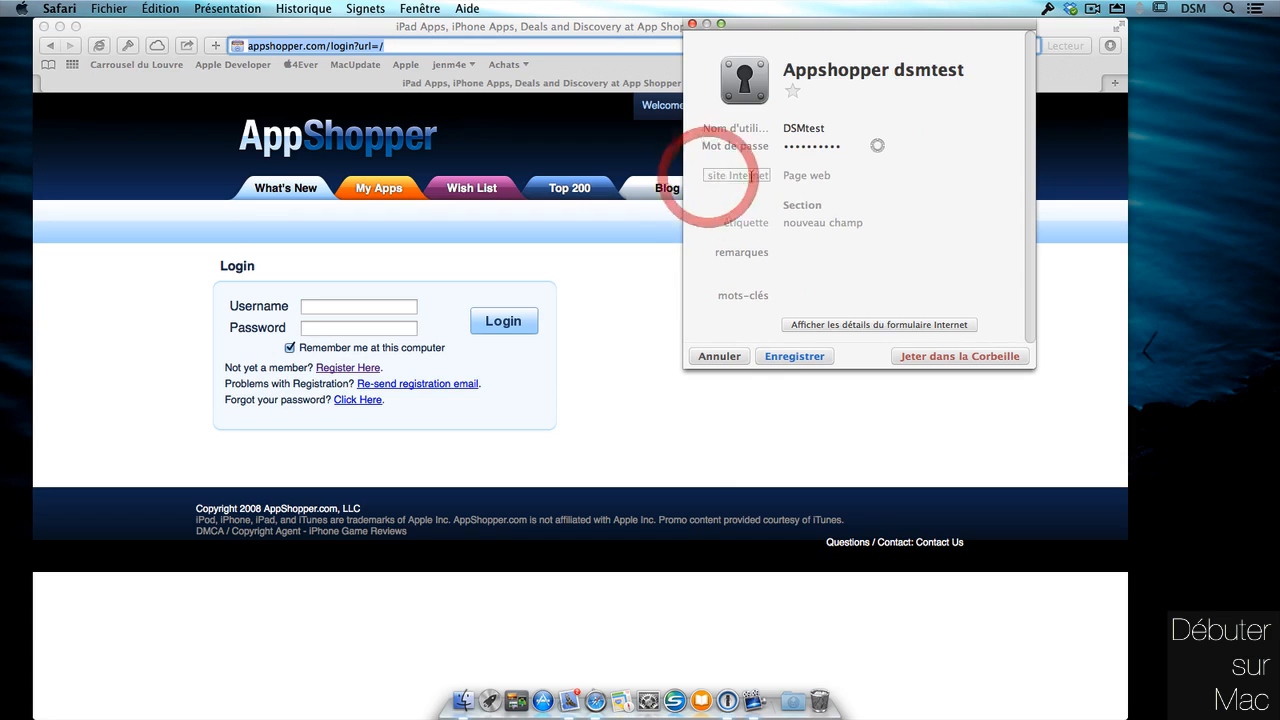
click(823, 175)
key(super+v)
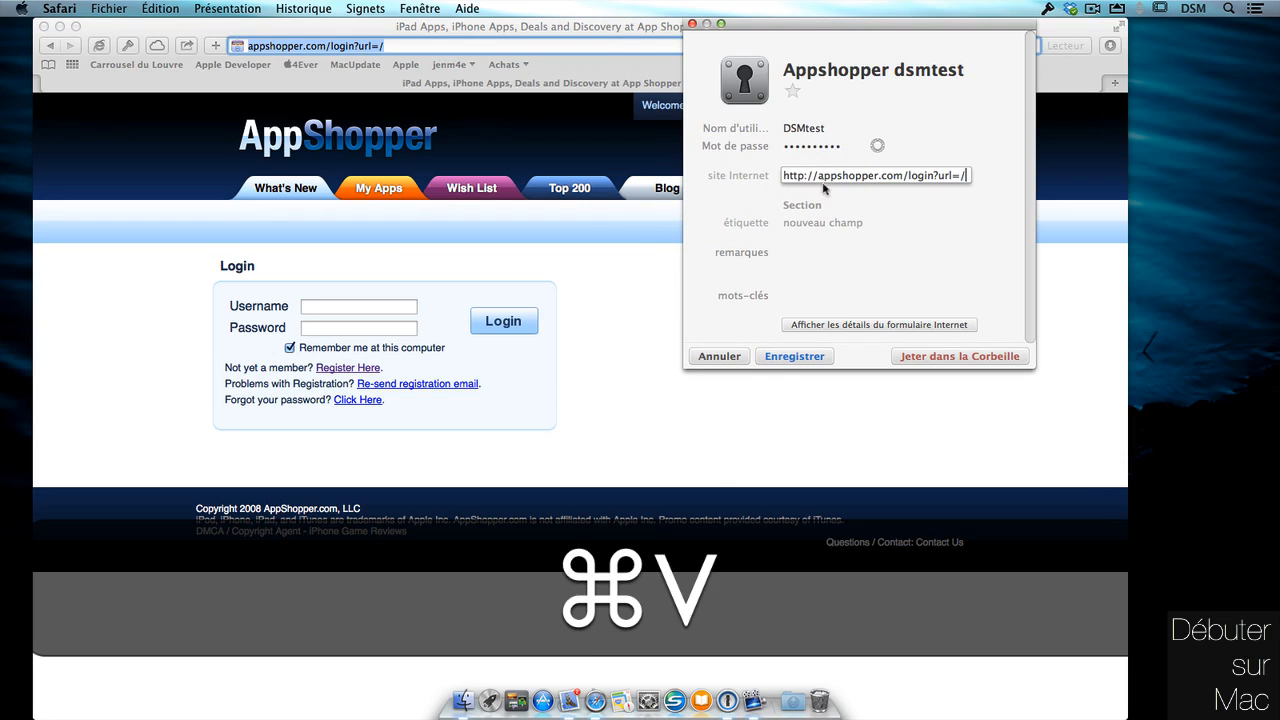
click(815, 357)
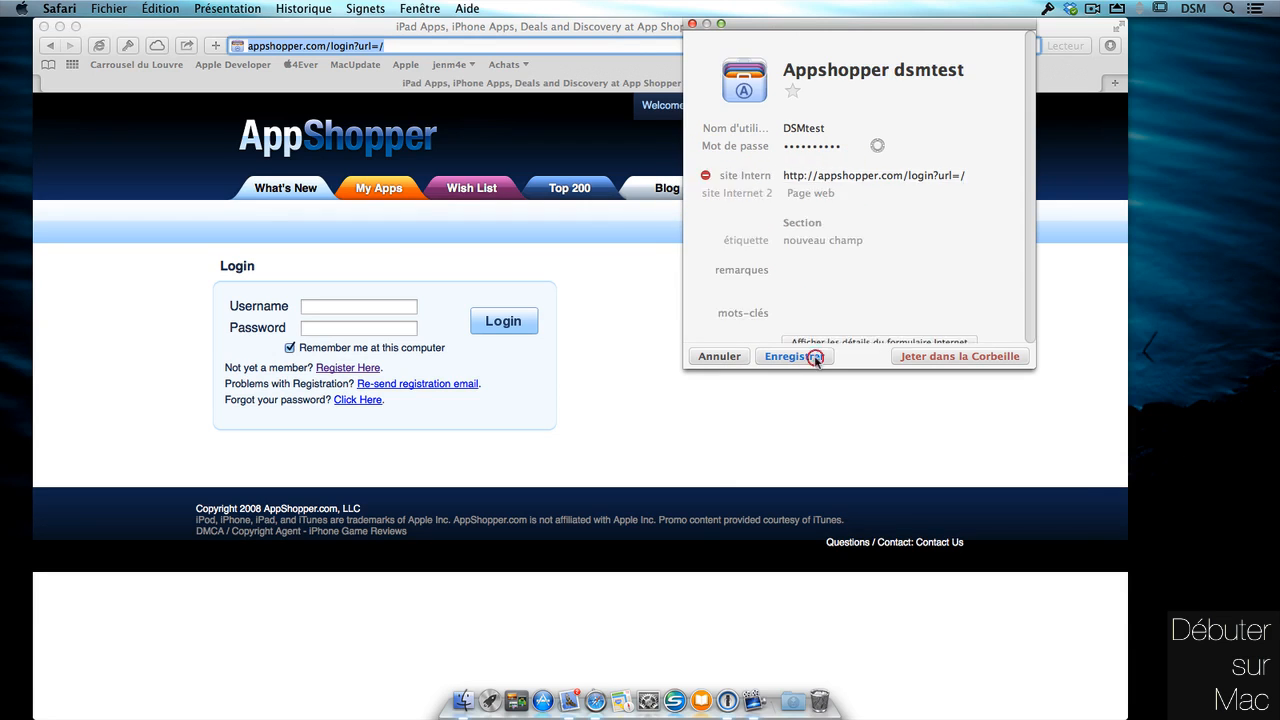
Close the Appshopper dsmtest item window and return to 1Password's quick list.
click(43, 26)
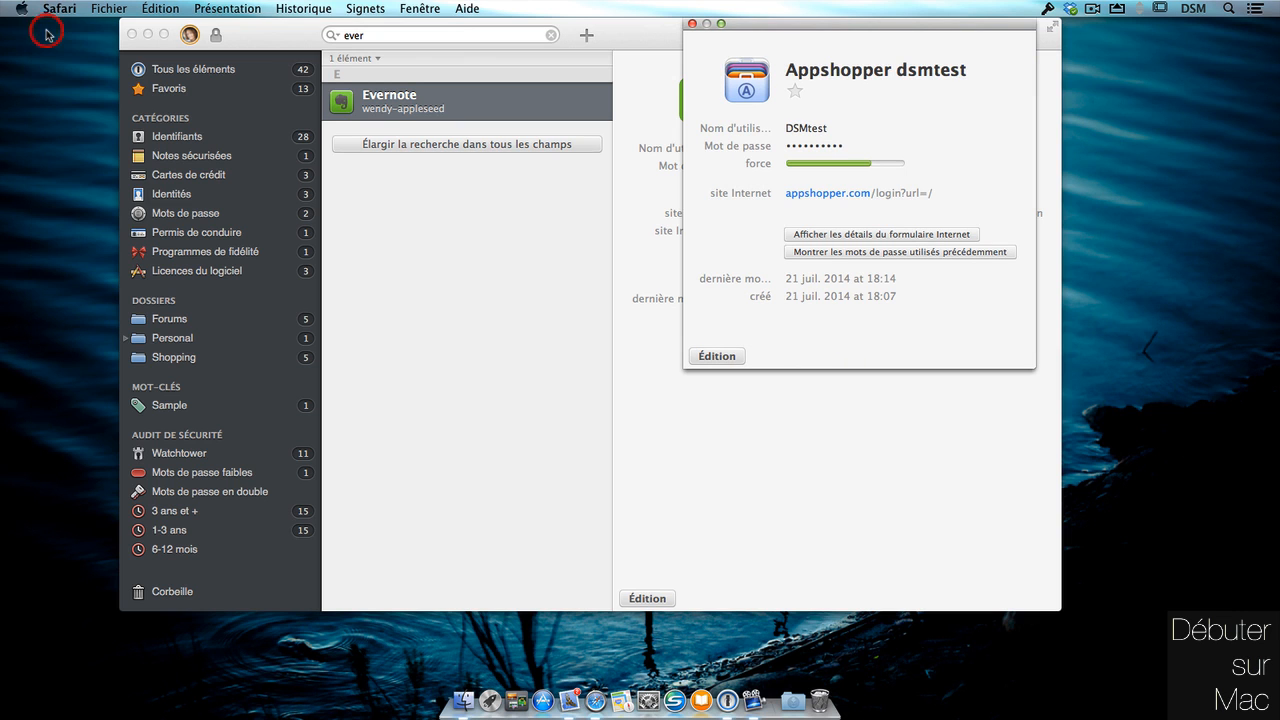
click(693, 24)
click(1047, 9)
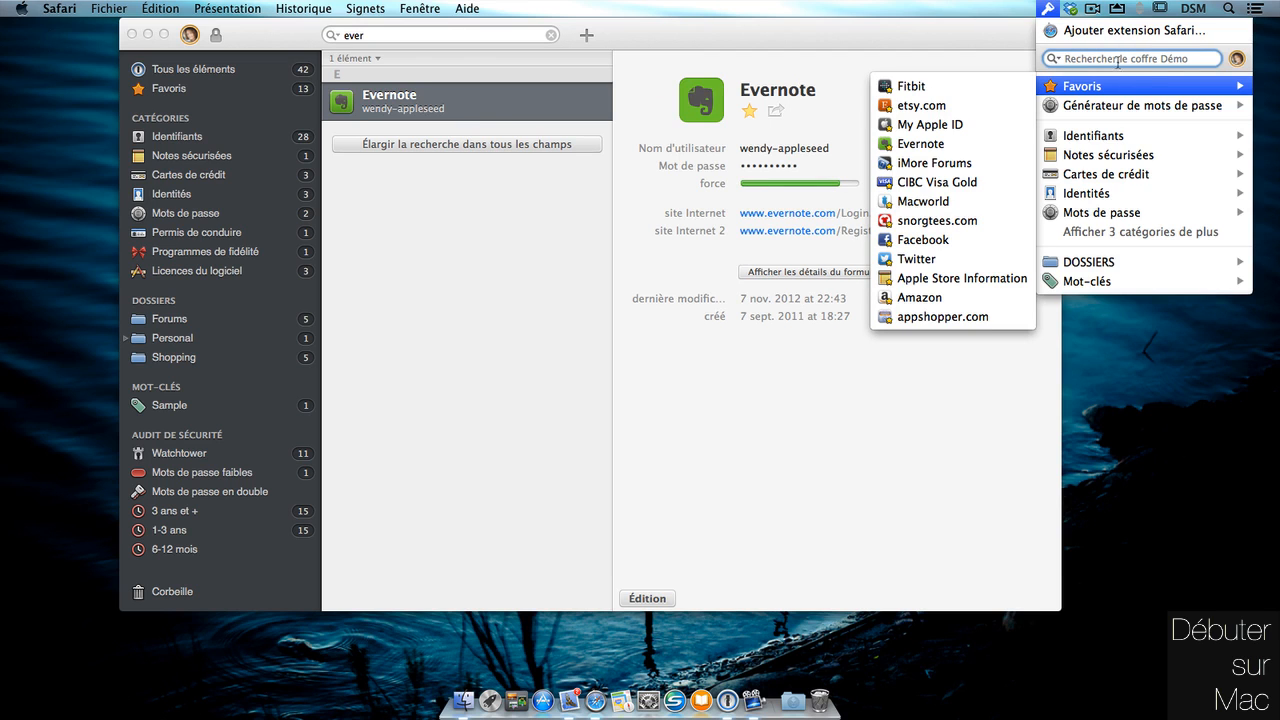
Search 'apps' in 1Password and open Appshopper dsmtest to sign straight into AppShopper.
mouse_move(964, 326)
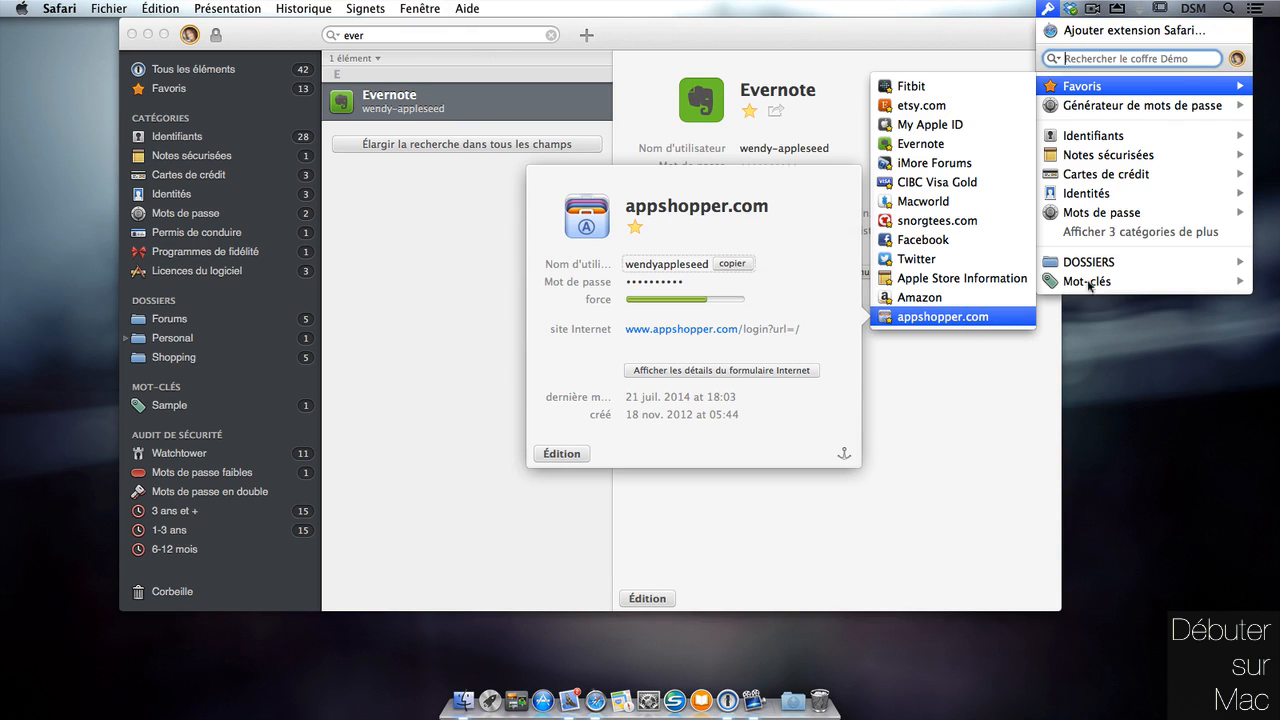
click(1143, 58)
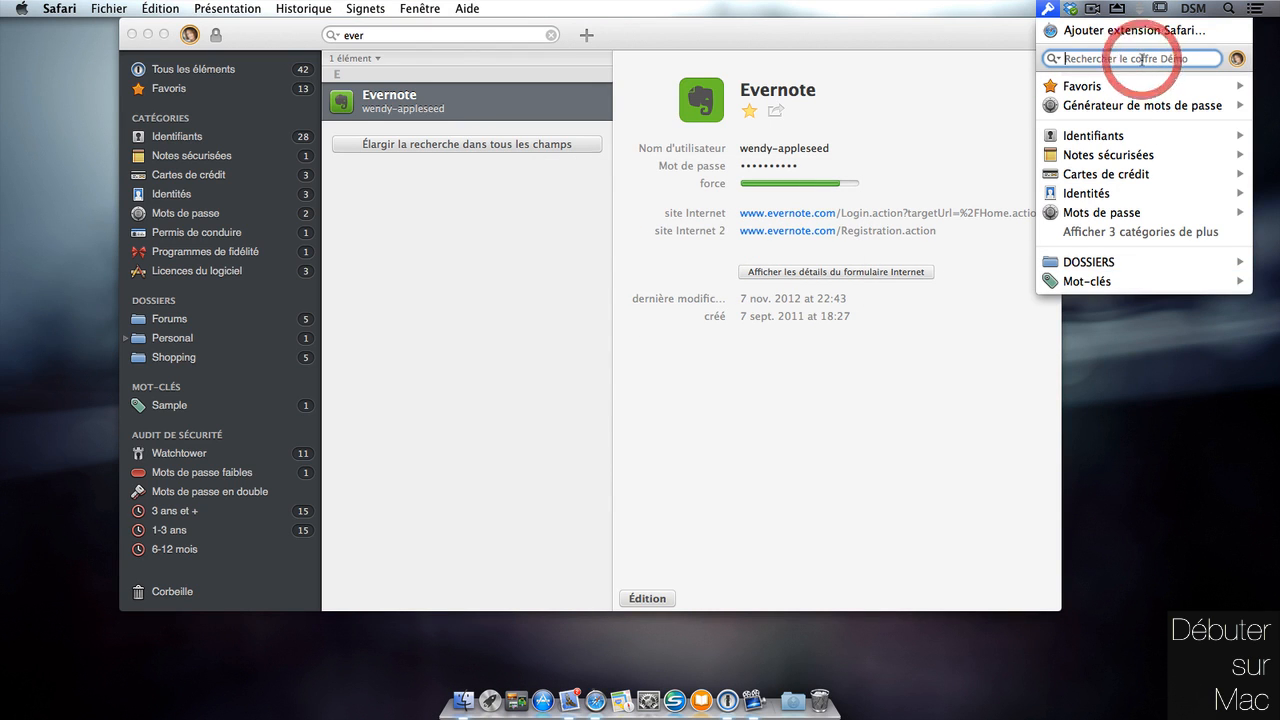
text(apps)
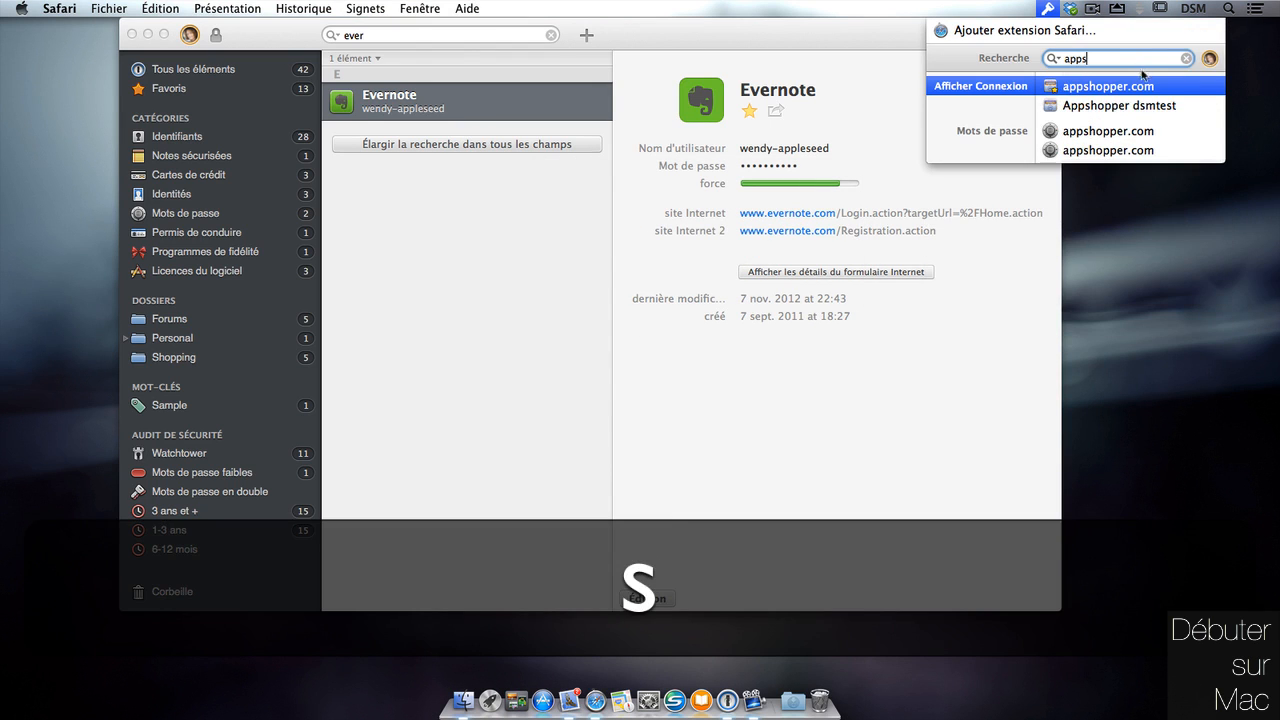
click(1160, 107)
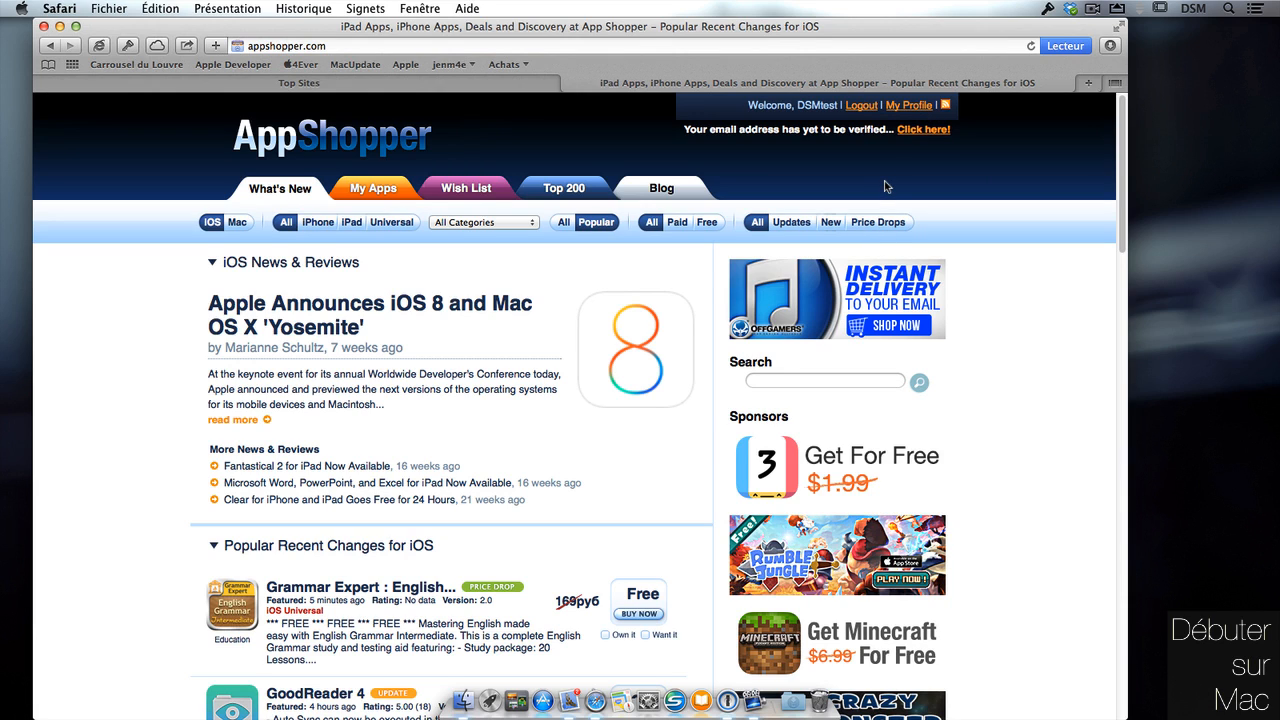
Detach the Appshopper dsmtest login card into its own window and move it to screen centre.
scroll(1121, 136, down, 3)
scroll(1121, 136, up, 3)
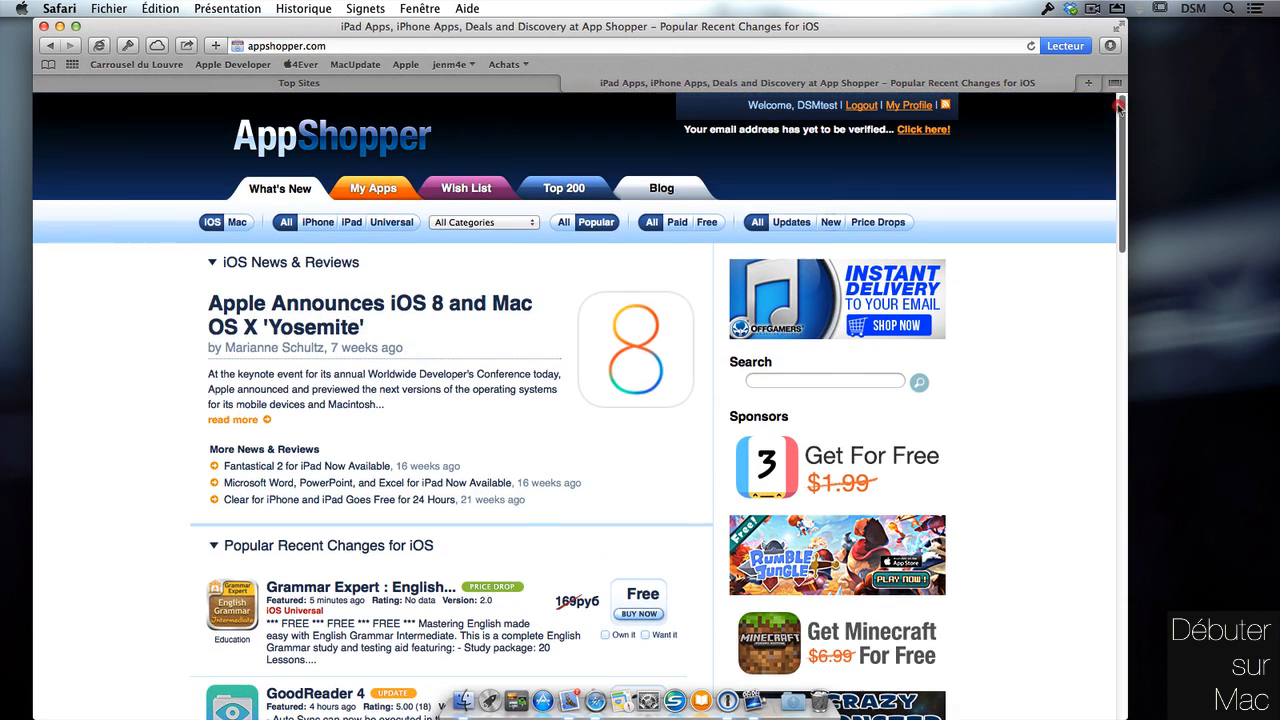
click(129, 47)
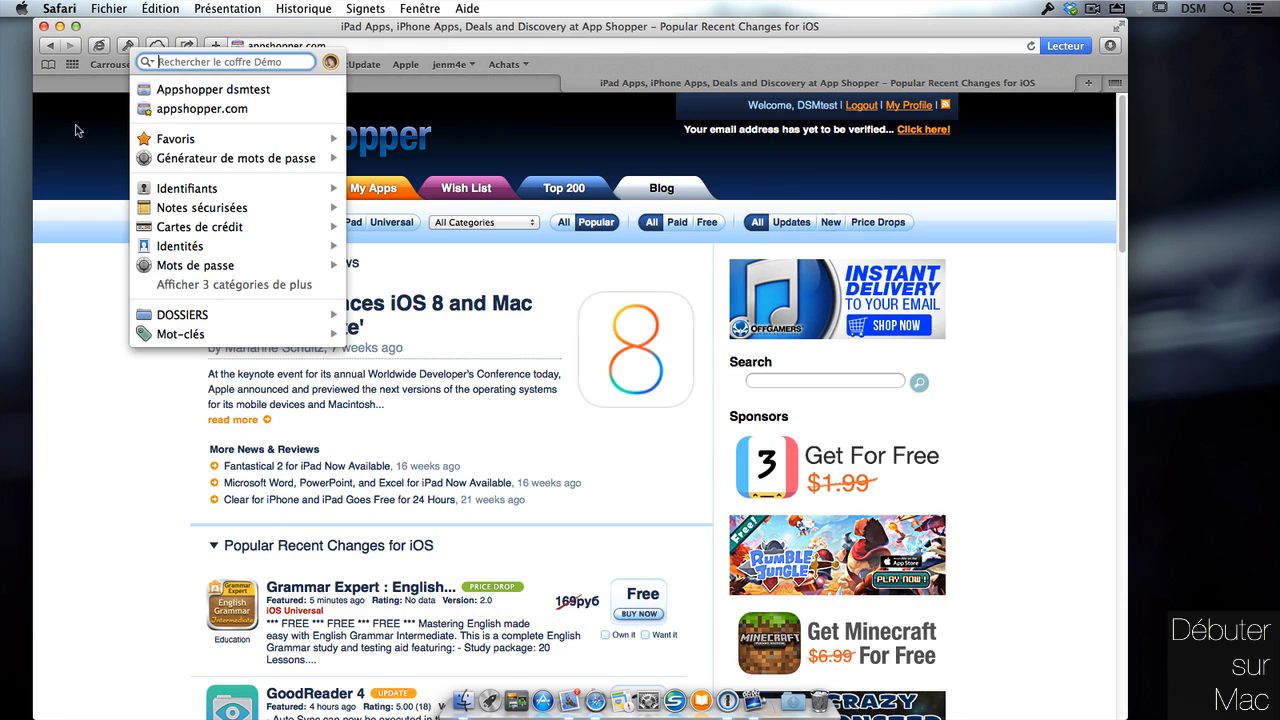
mouse_move(268, 91)
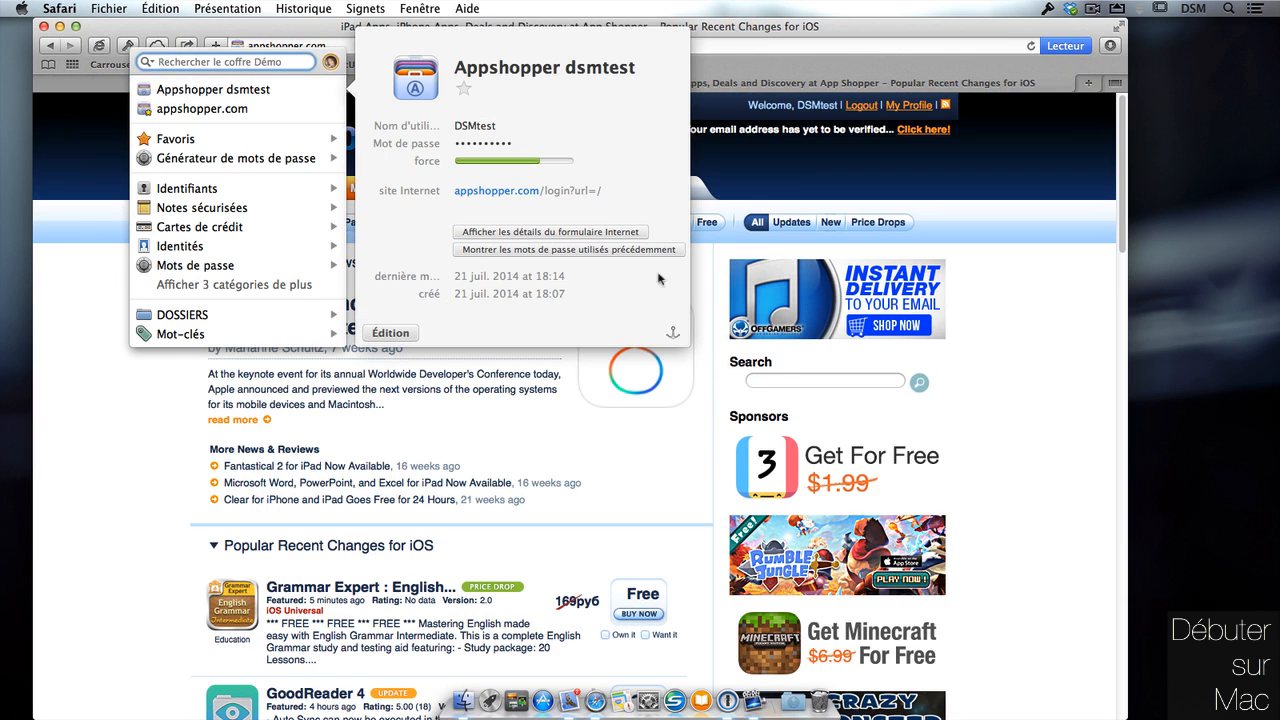
click(676, 335)
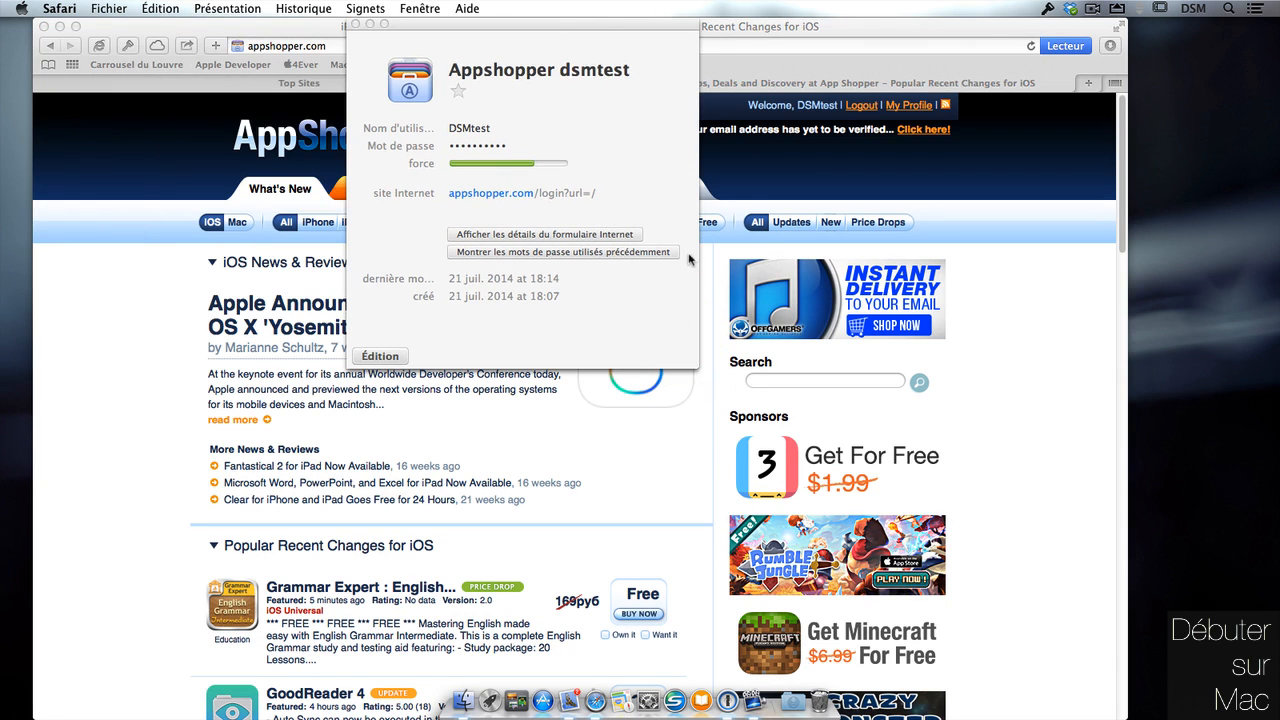
drag(594, 35, 1160, 30)
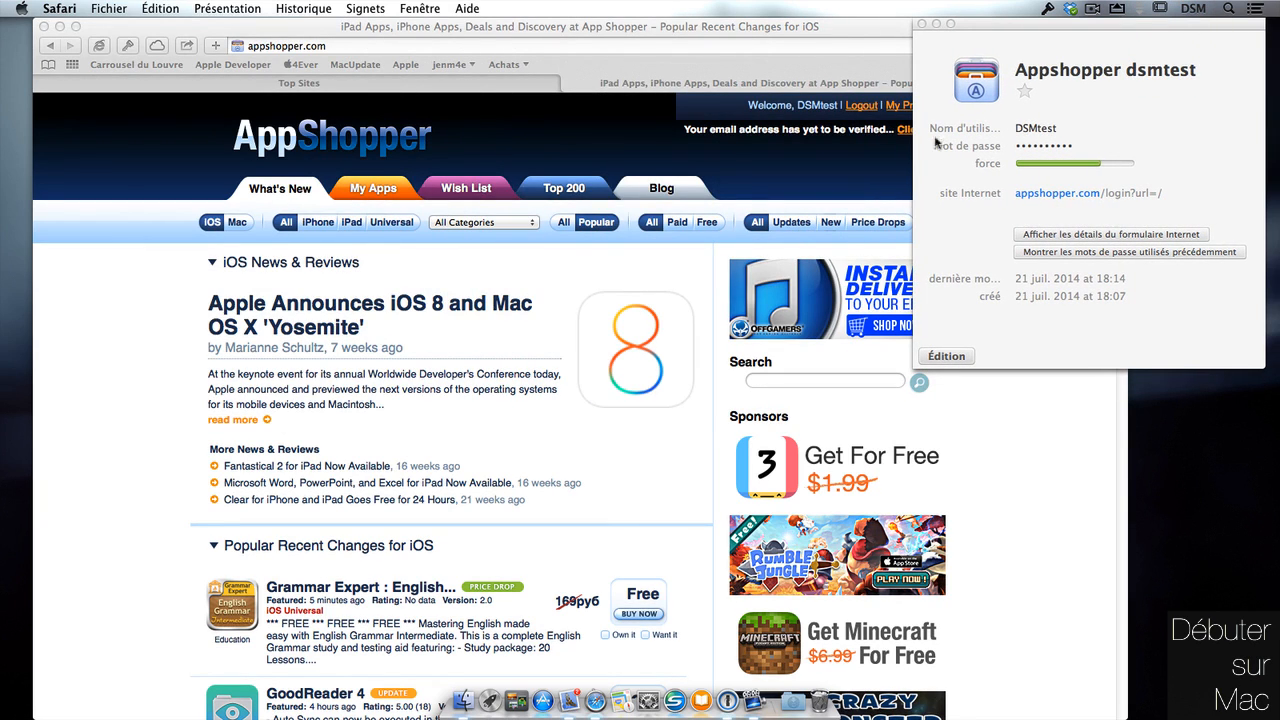
mouse_move(1096, 136)
drag(1157, 23, 684, 42)
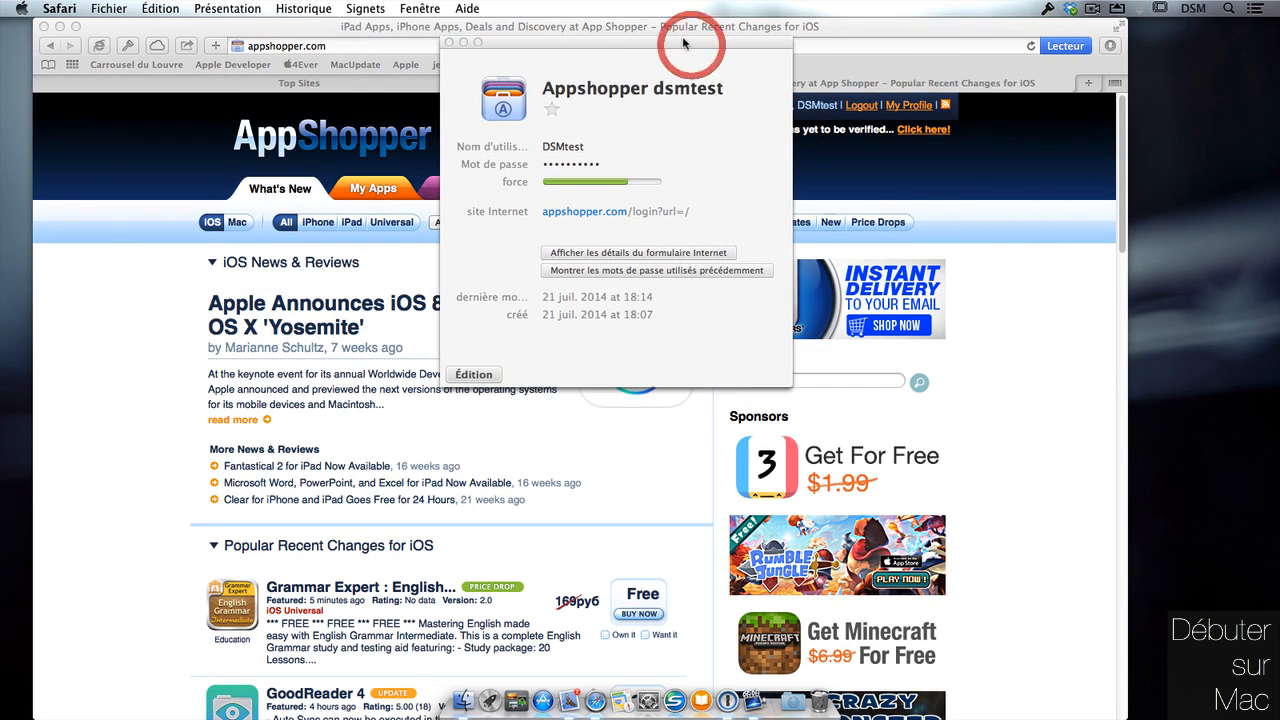
Detach the Apple Store Information note, move it upper right and enlarge it to show store hours.
click(127, 45)
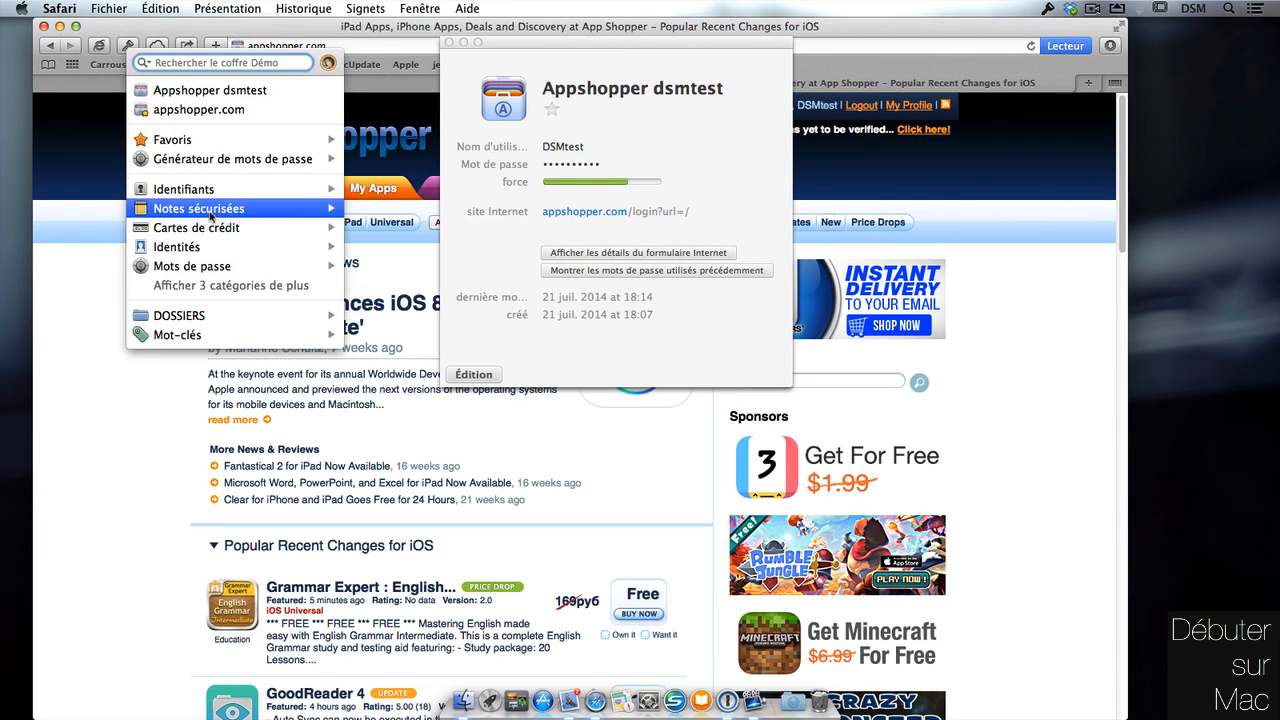
mouse_move(229, 209)
mouse_move(383, 213)
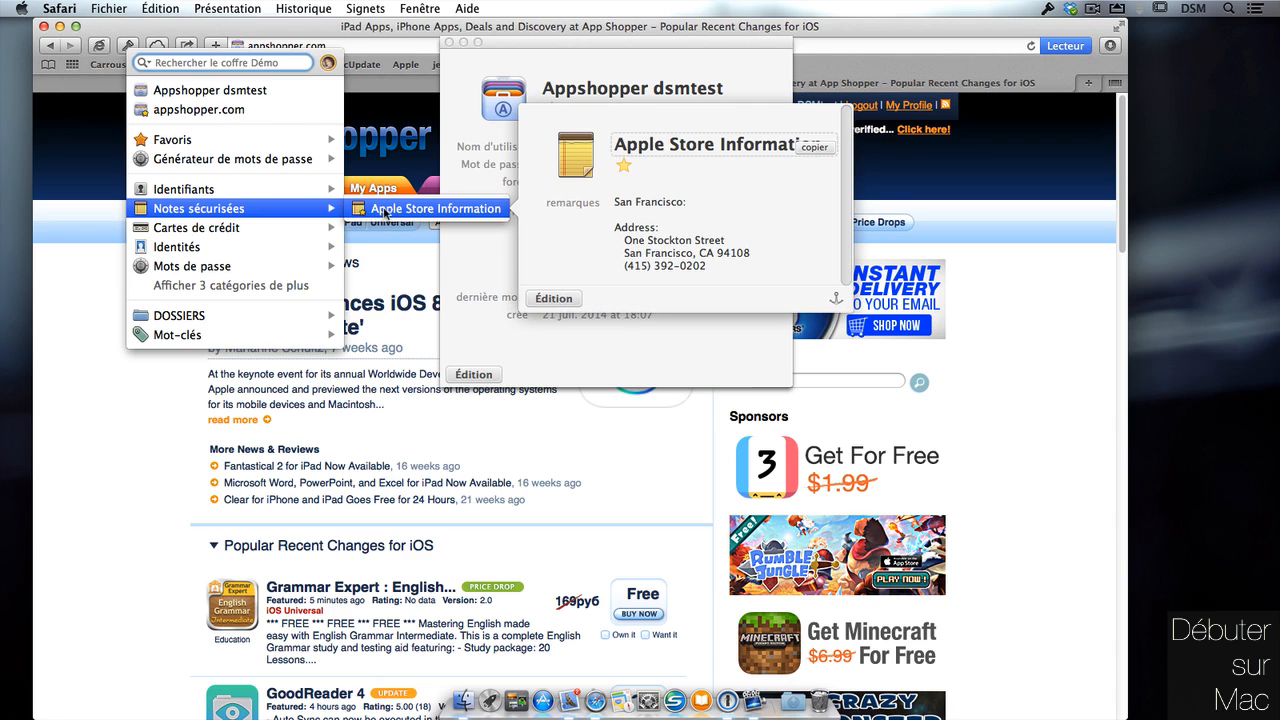
click(737, 241)
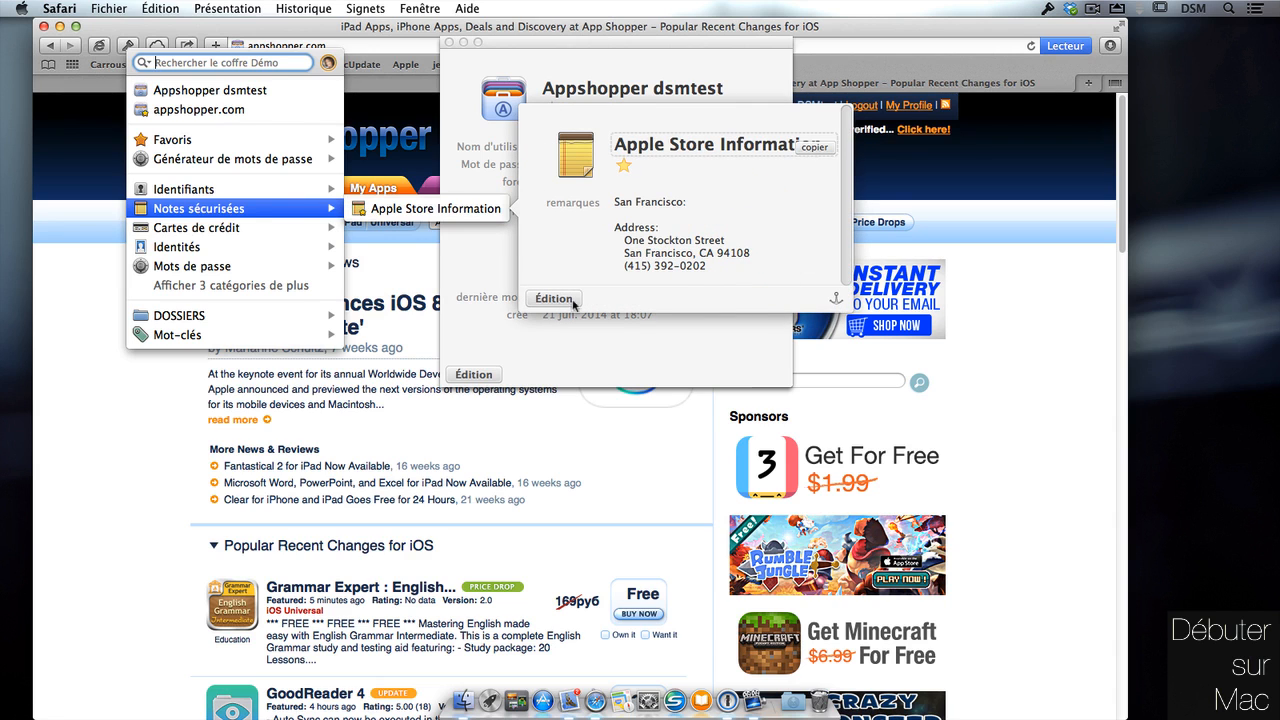
click(836, 298)
drag(760, 76, 1115, 18)
drag(1080, 259, 1076, 455)
Reopen the 1Password menu and browse its entries toward the password generator.
click(127, 46)
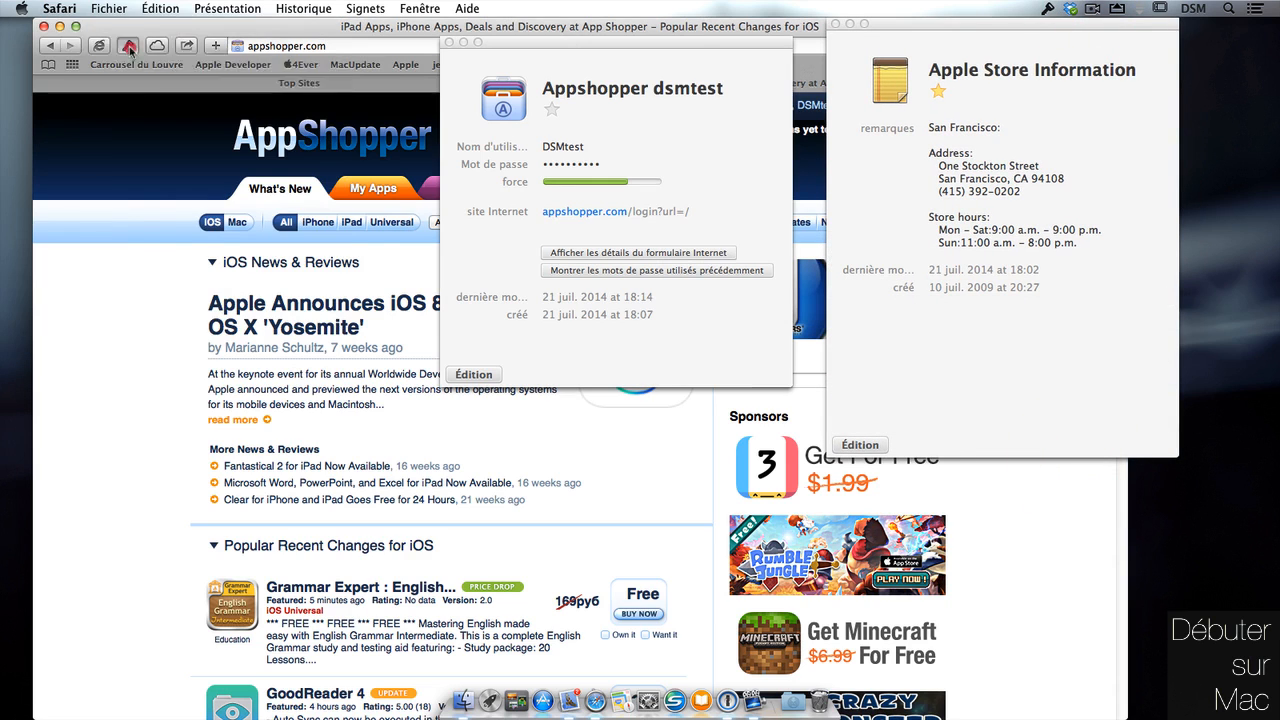
mouse_move(243, 152)
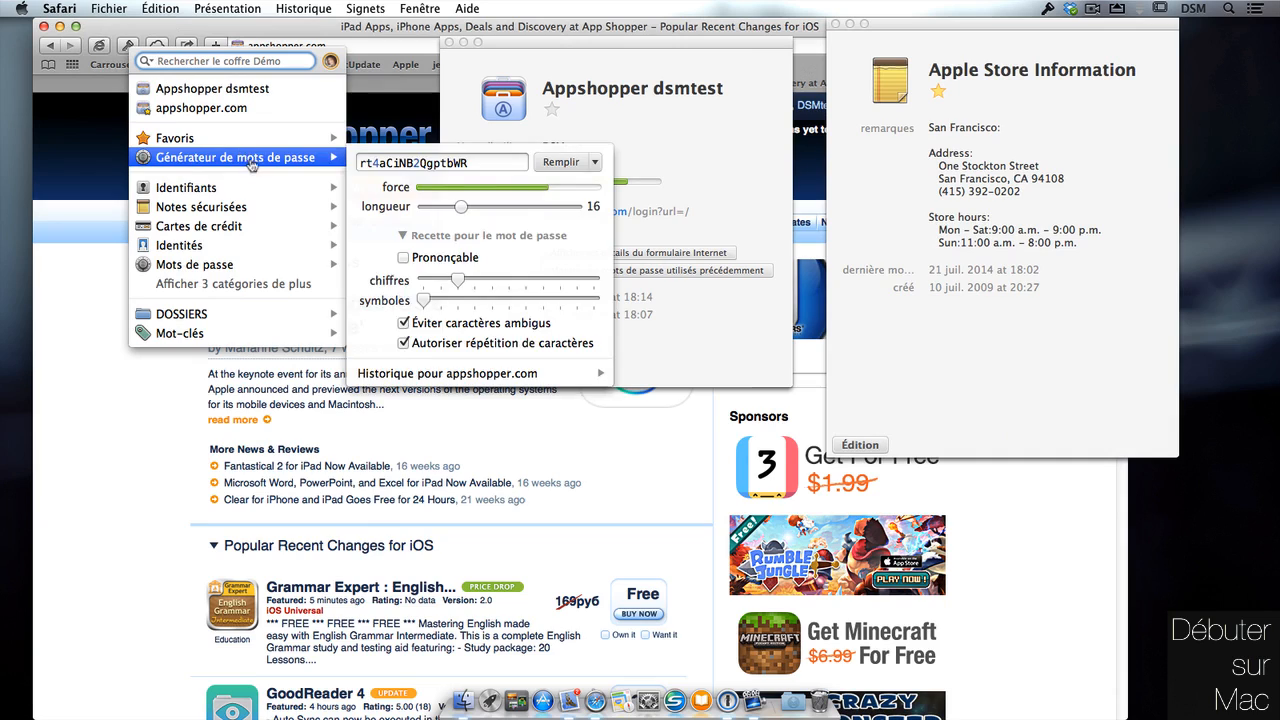
mouse_move(216, 210)
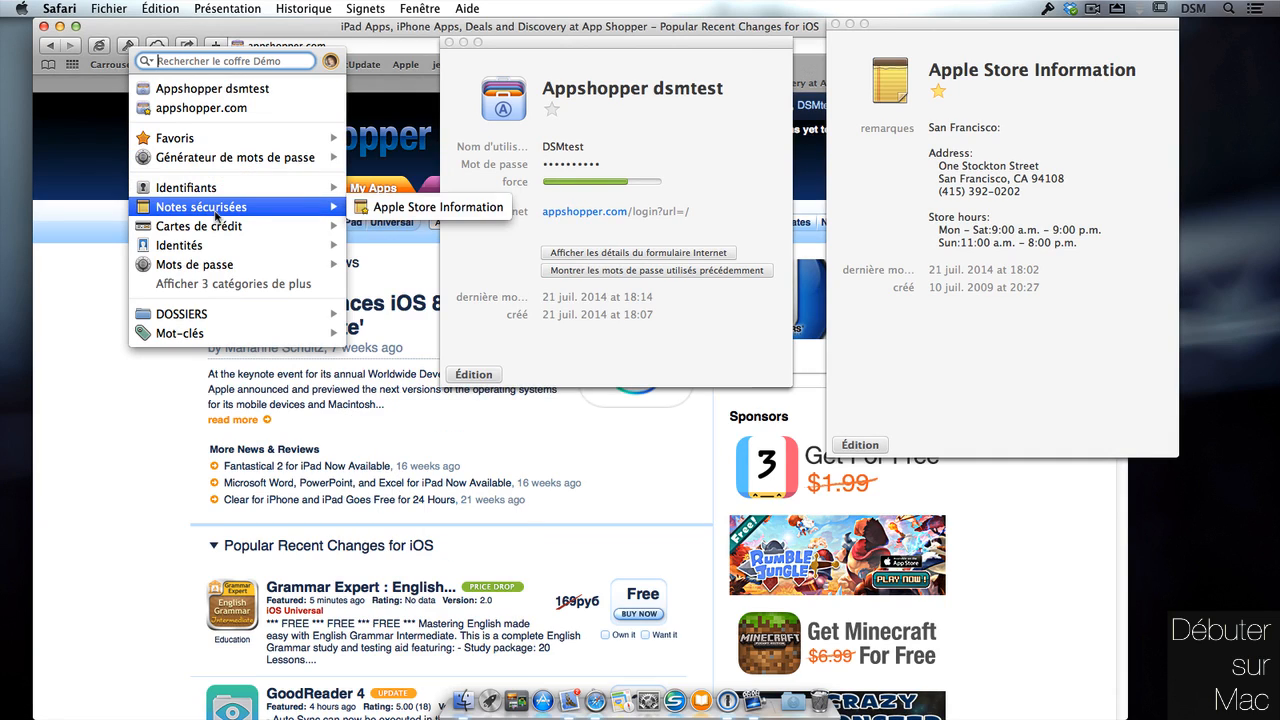
mouse_move(424, 208)
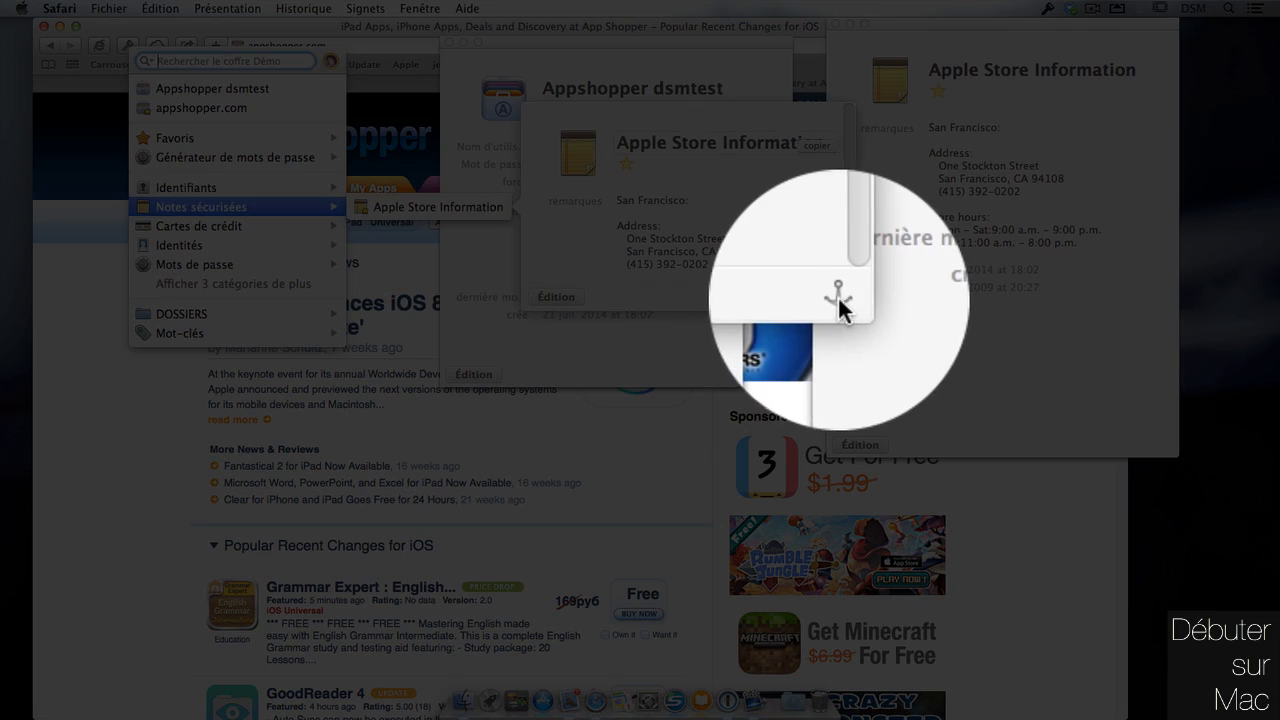
Mark the Appshopper dsmtest login as a favourite with its star.
click(578, 95)
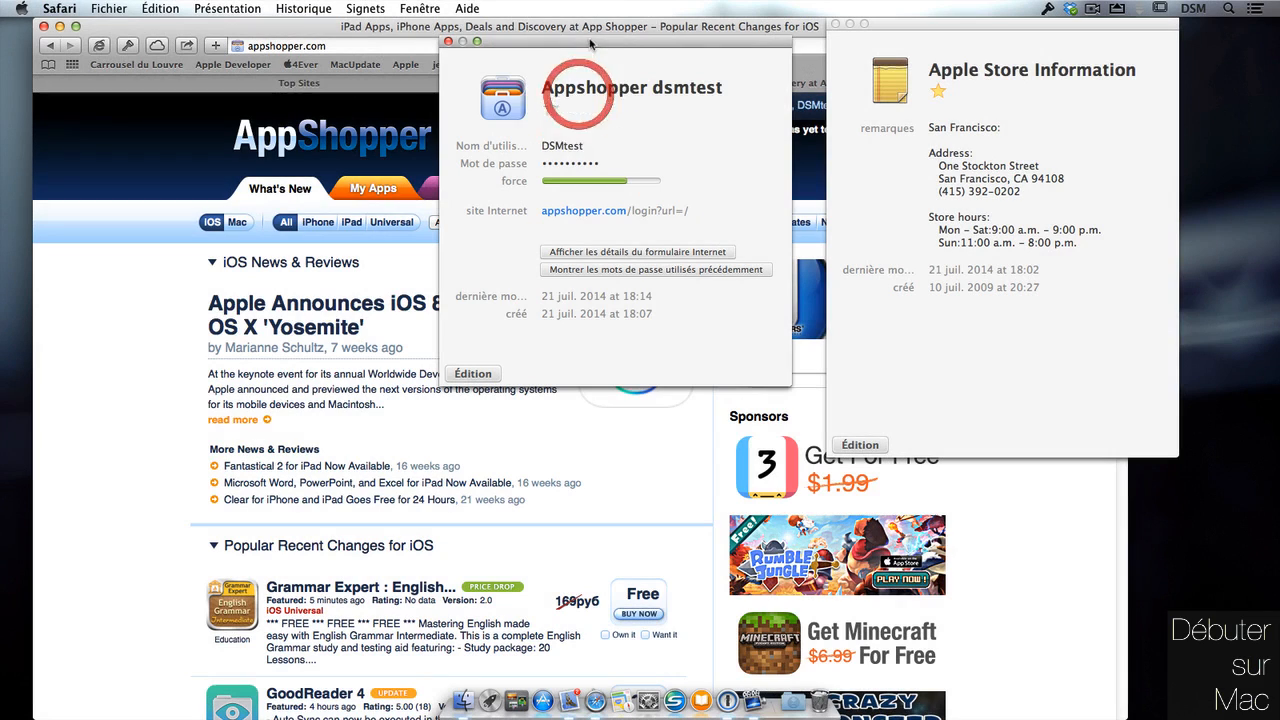
click(955, 76)
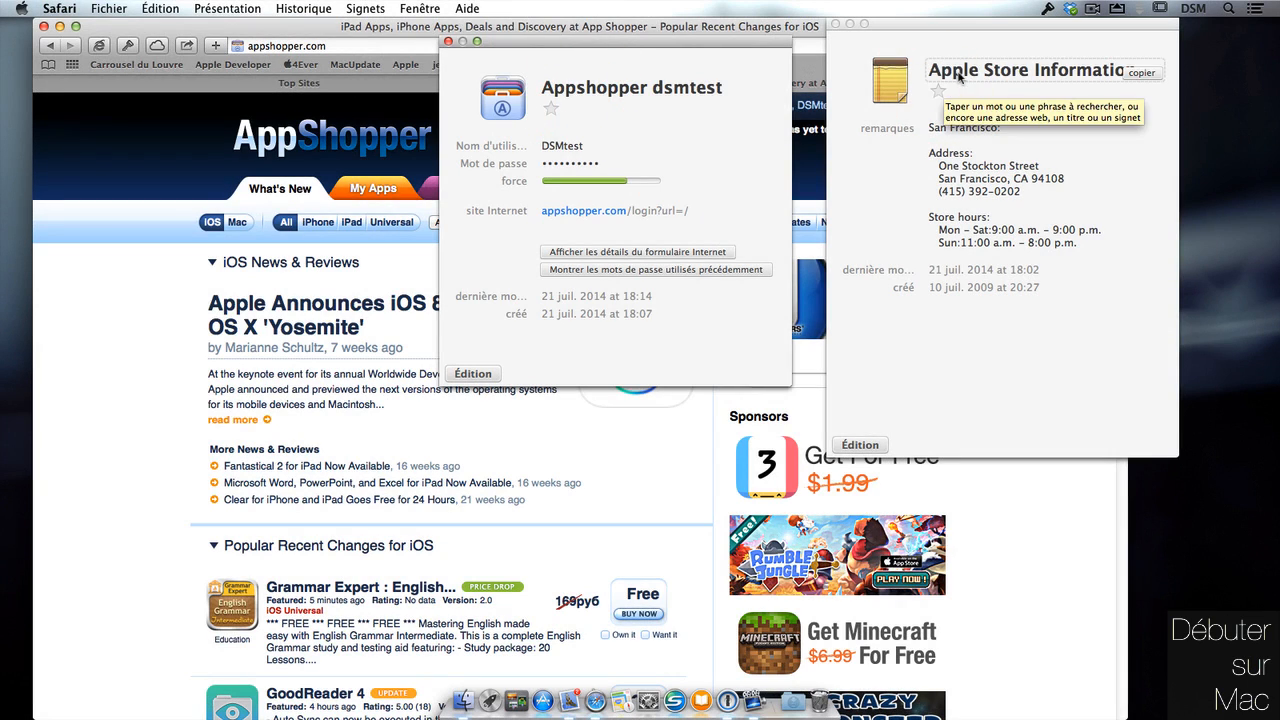
click(550, 108)
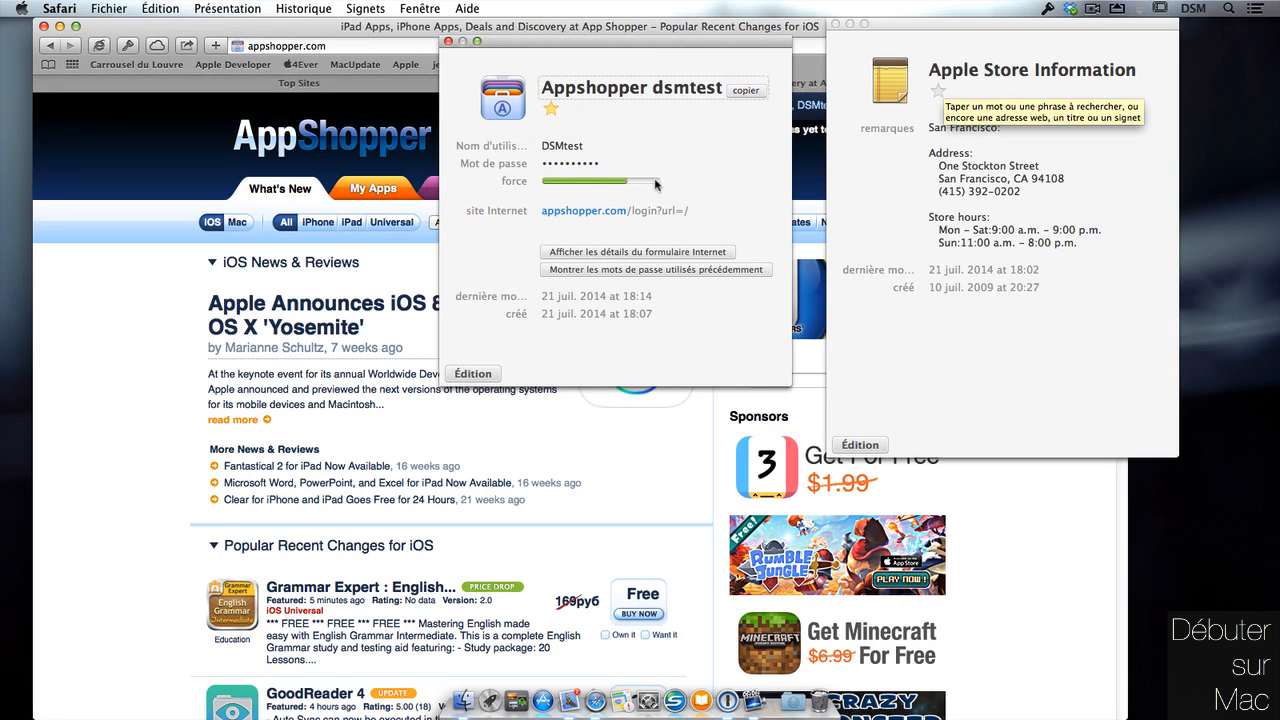
Reveal the login's previously used passwords, then open 1Password mini with Alt+Cmd+\.
click(773, 211)
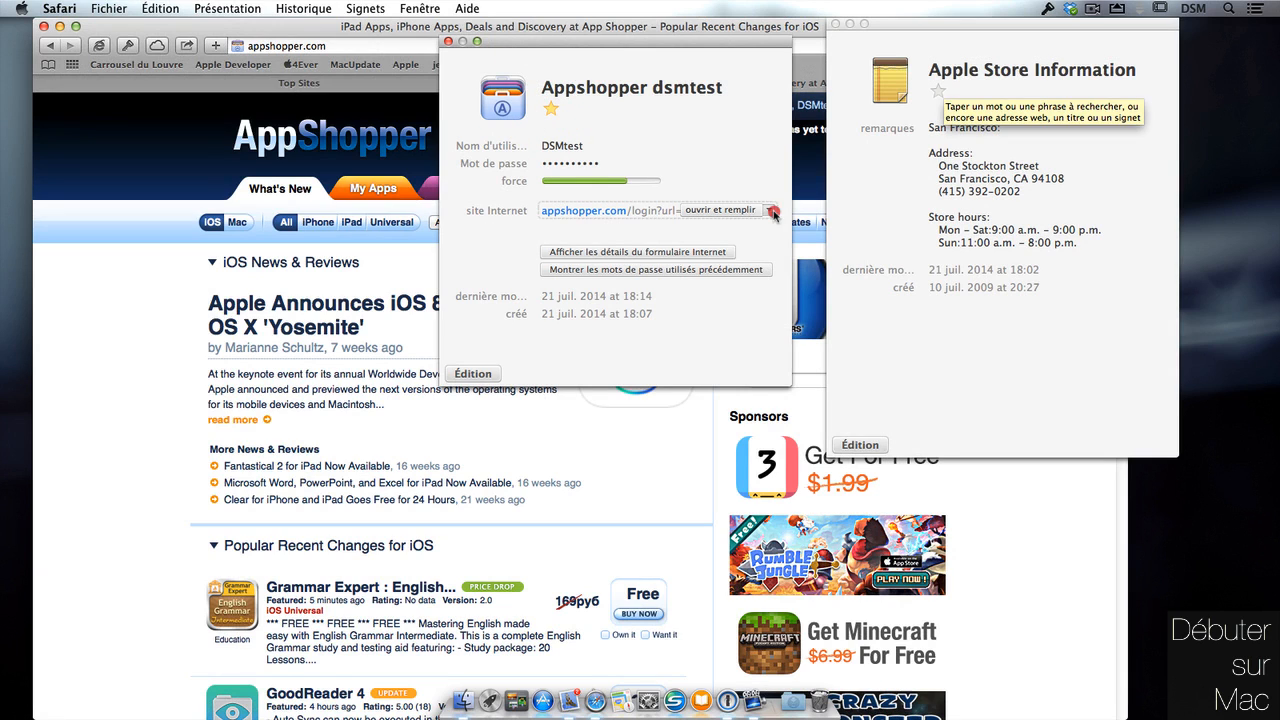
click(592, 236)
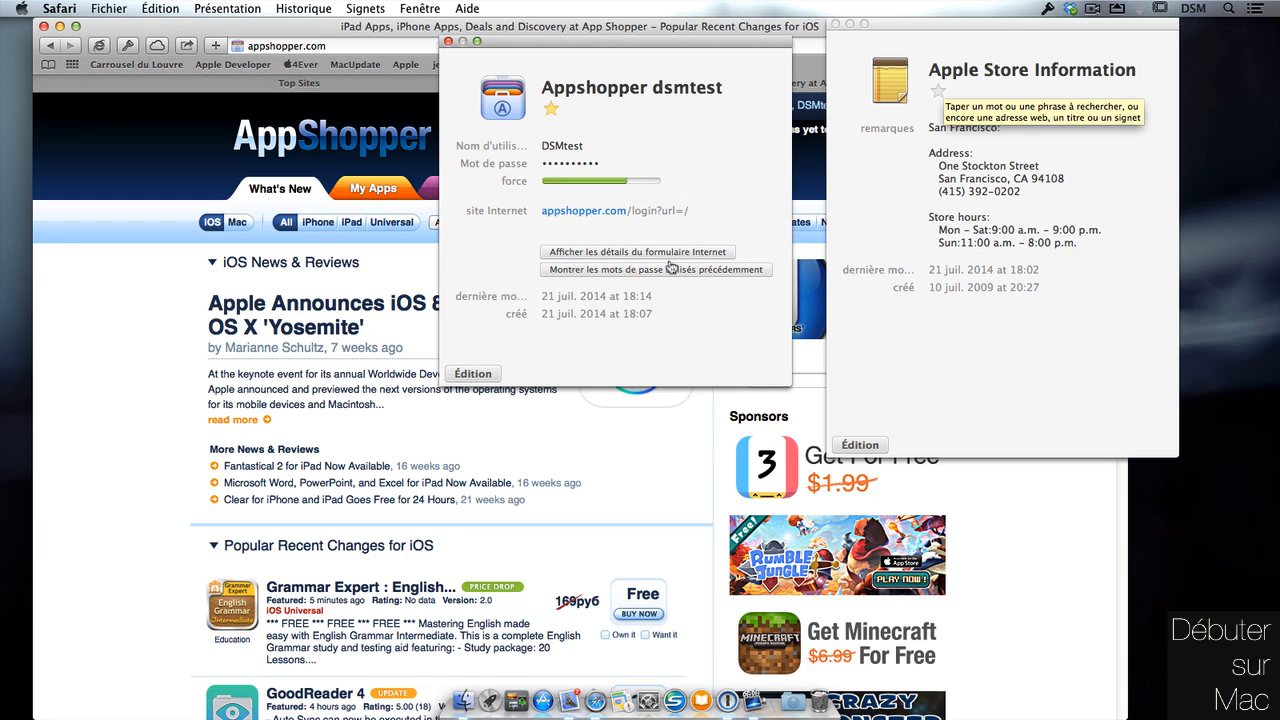
click(714, 270)
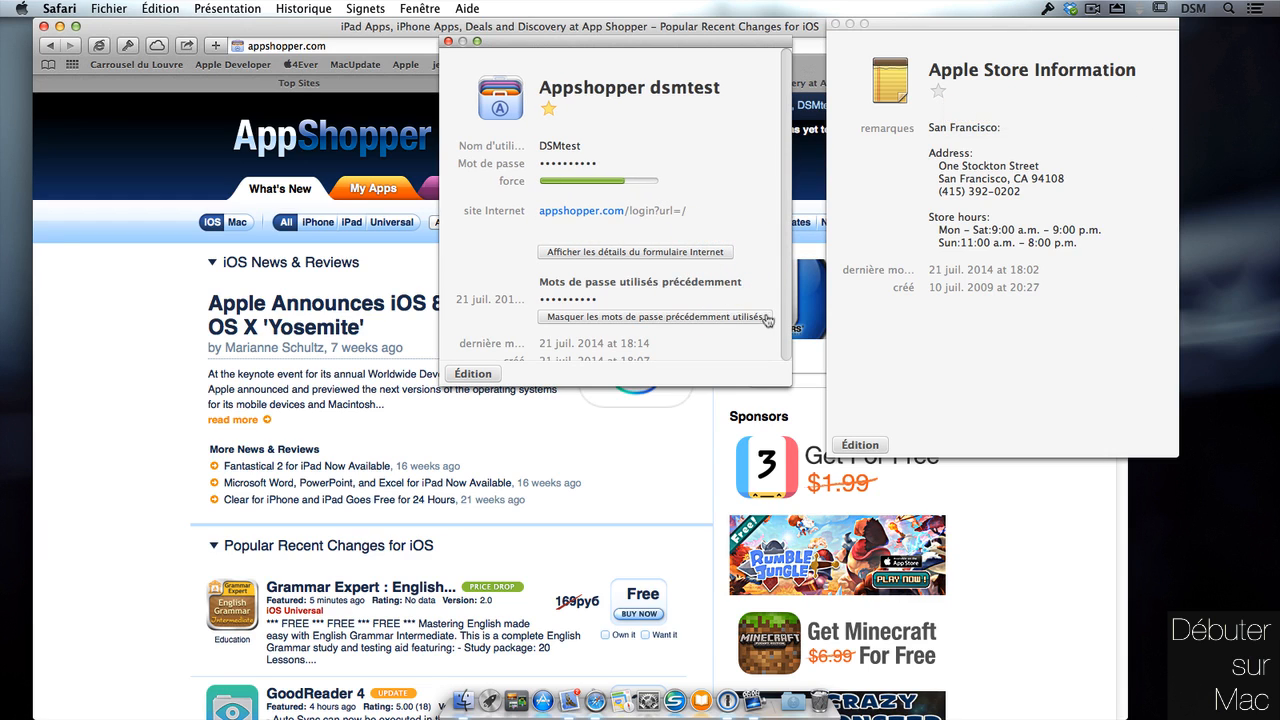
drag(785, 324, 789, 351)
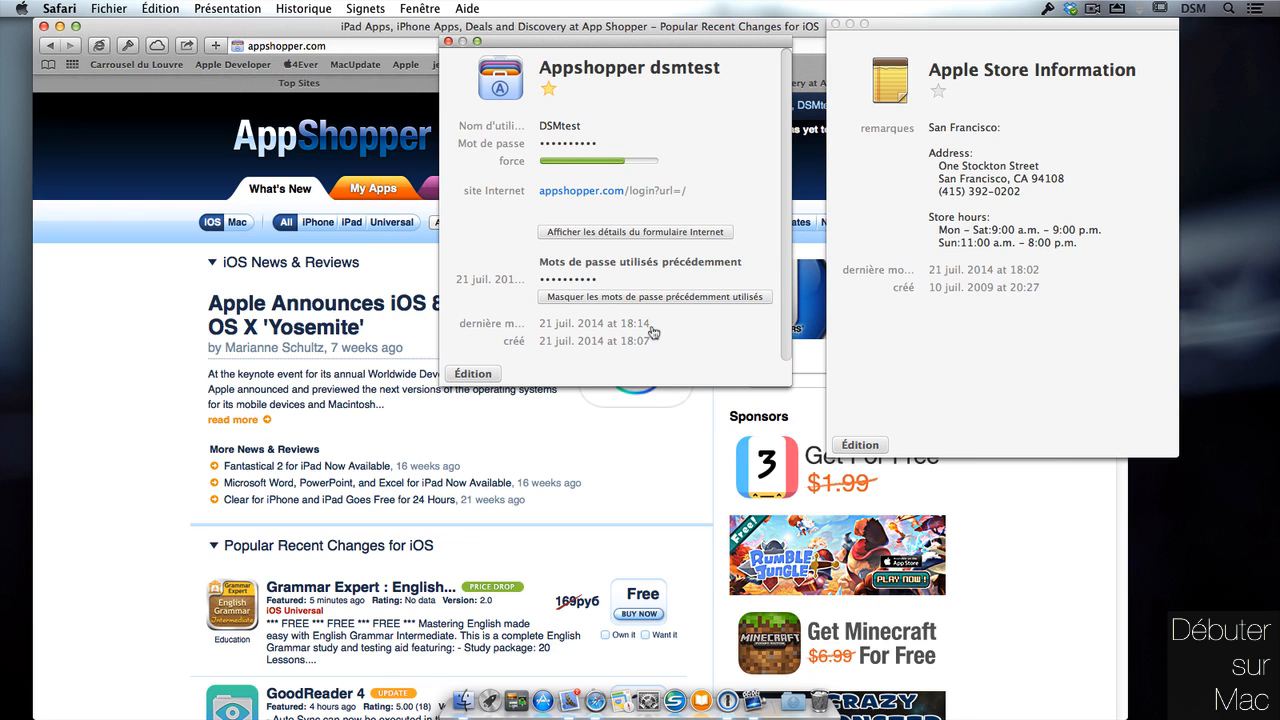
key(alt+super+backslash)
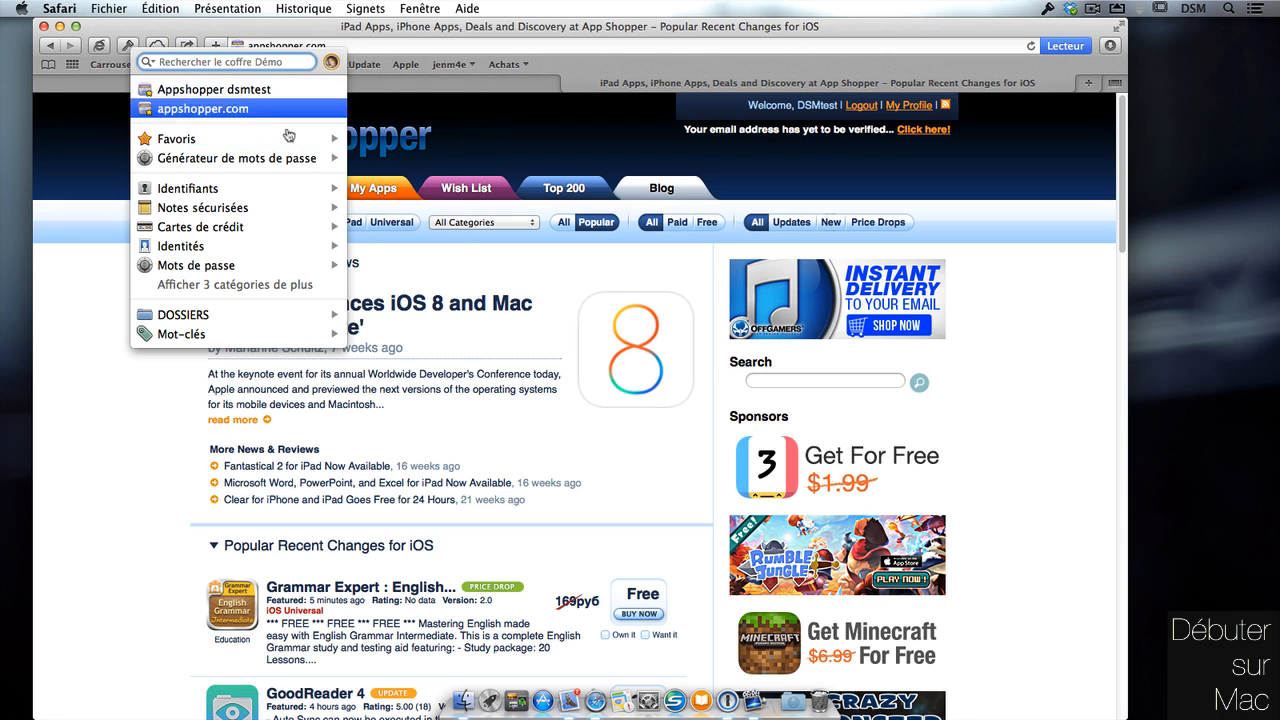
Open the Macworld favourite in a new tab, then browse Identifiants, Cartes de crédit and Identités.
mouse_move(282, 140)
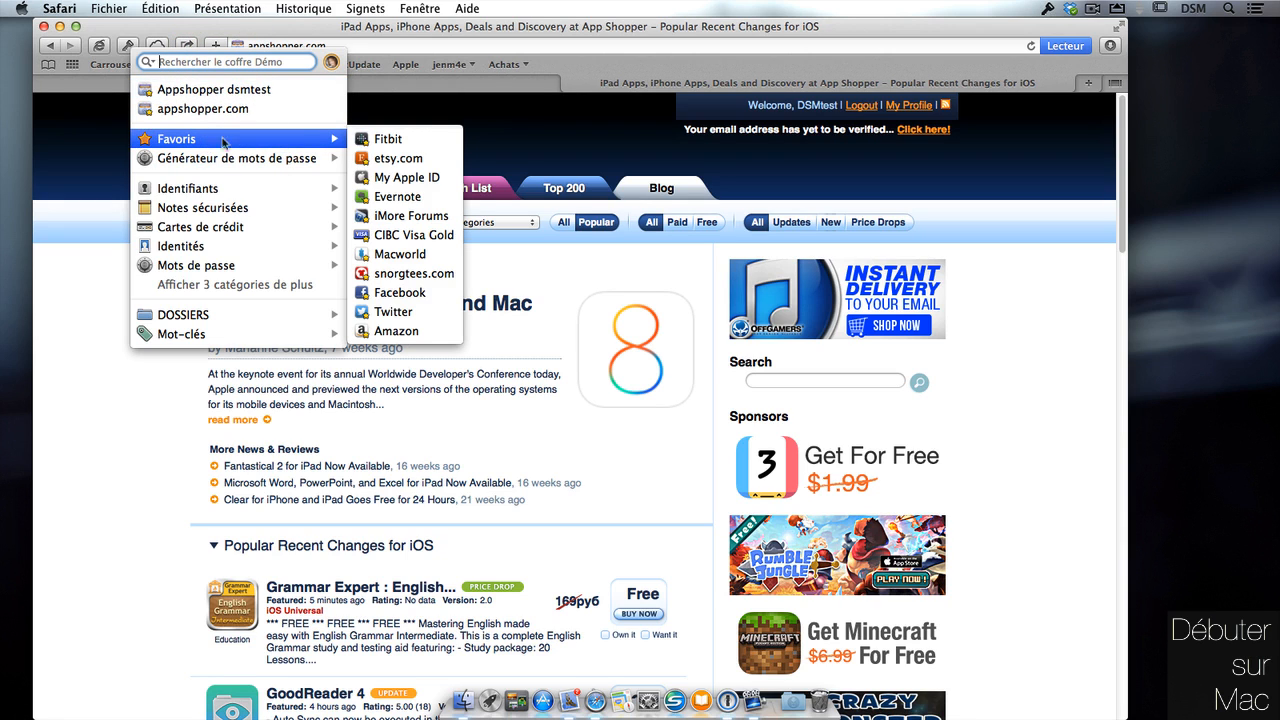
click(418, 254)
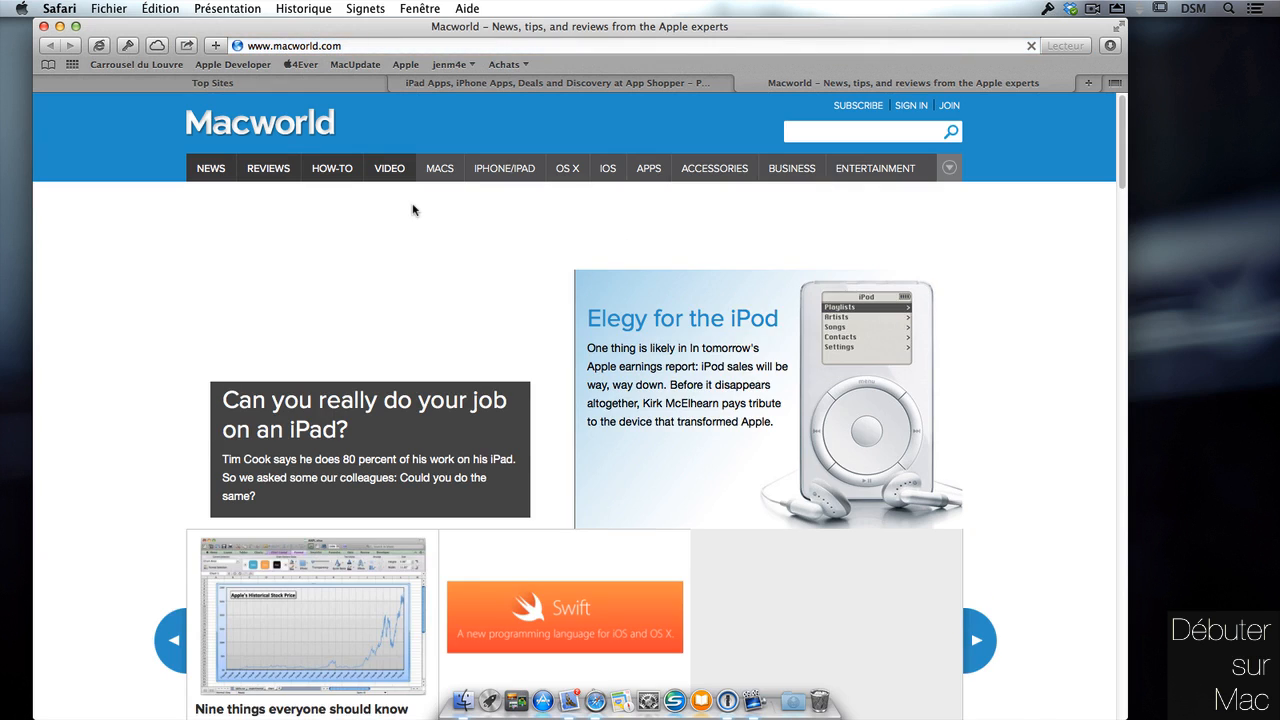
click(127, 45)
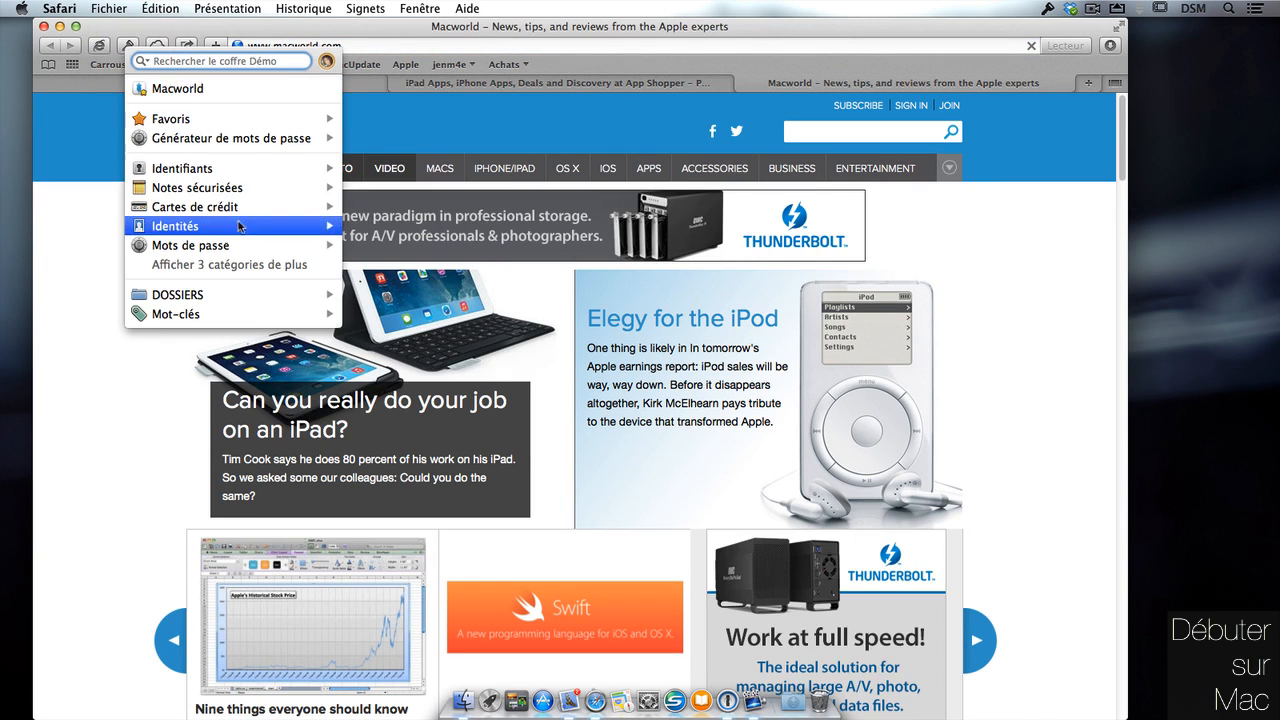
mouse_move(238, 249)
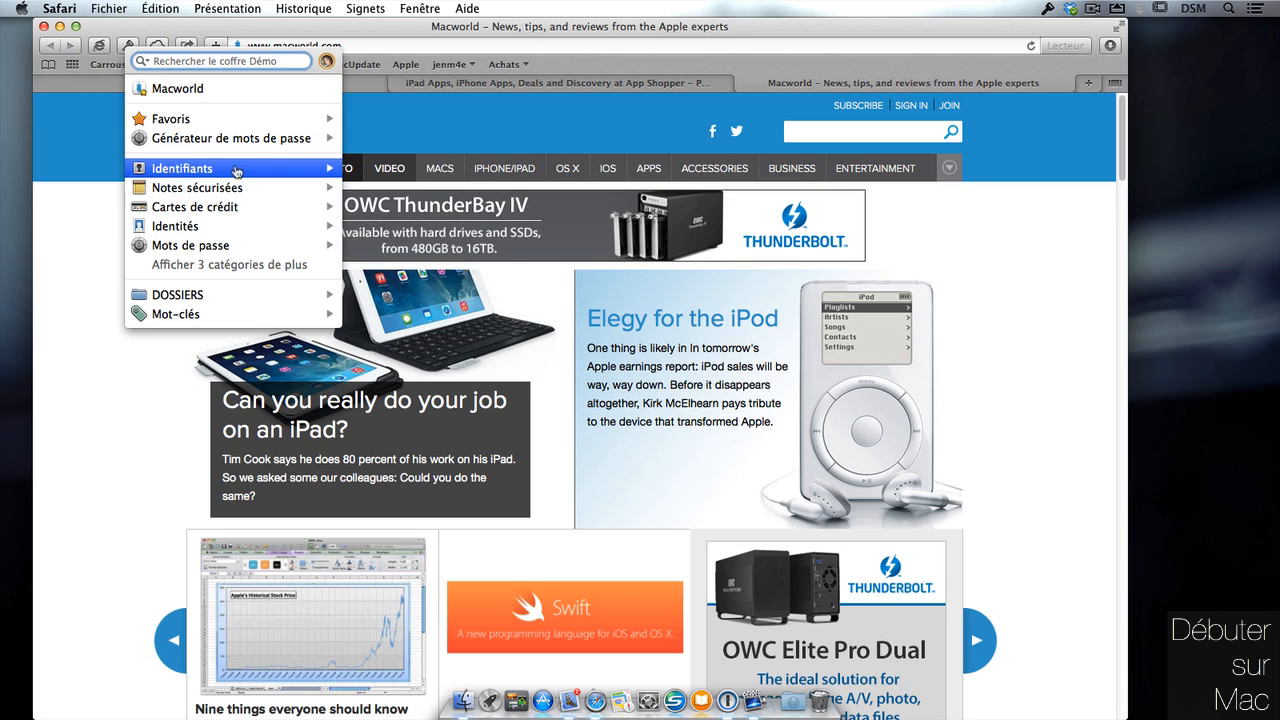
mouse_move(237, 172)
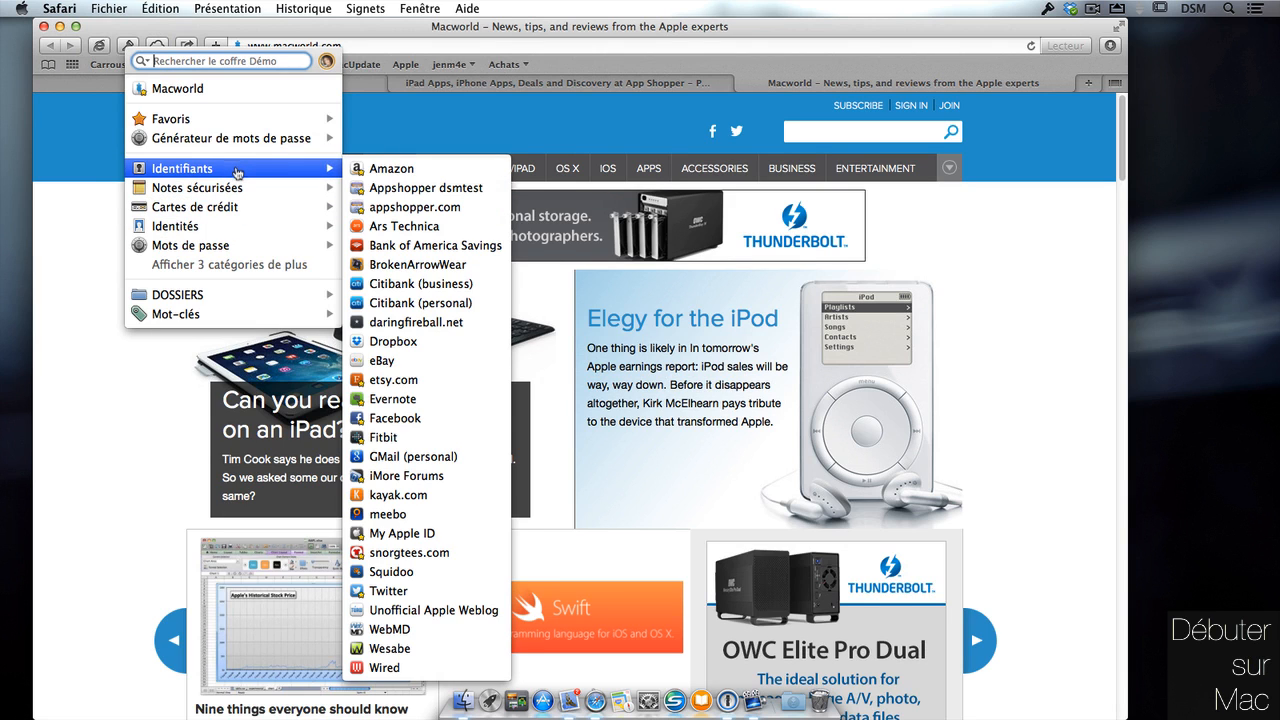
mouse_move(222, 210)
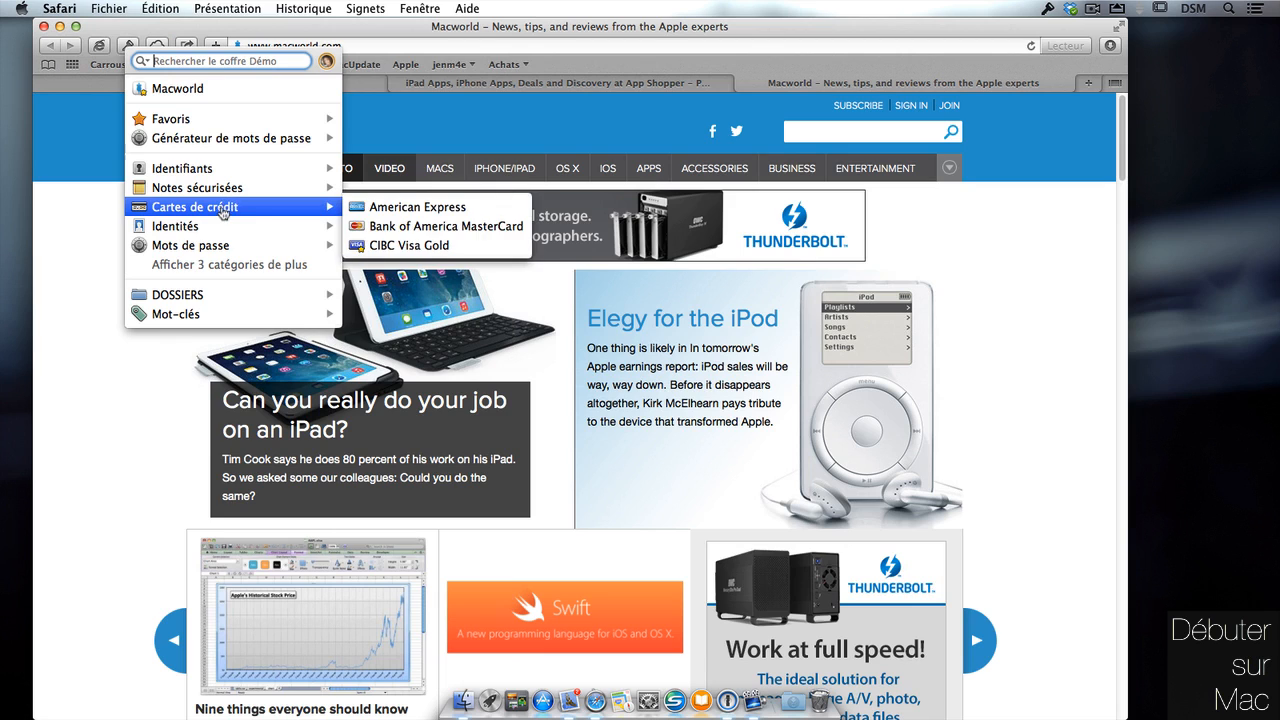
mouse_move(188, 231)
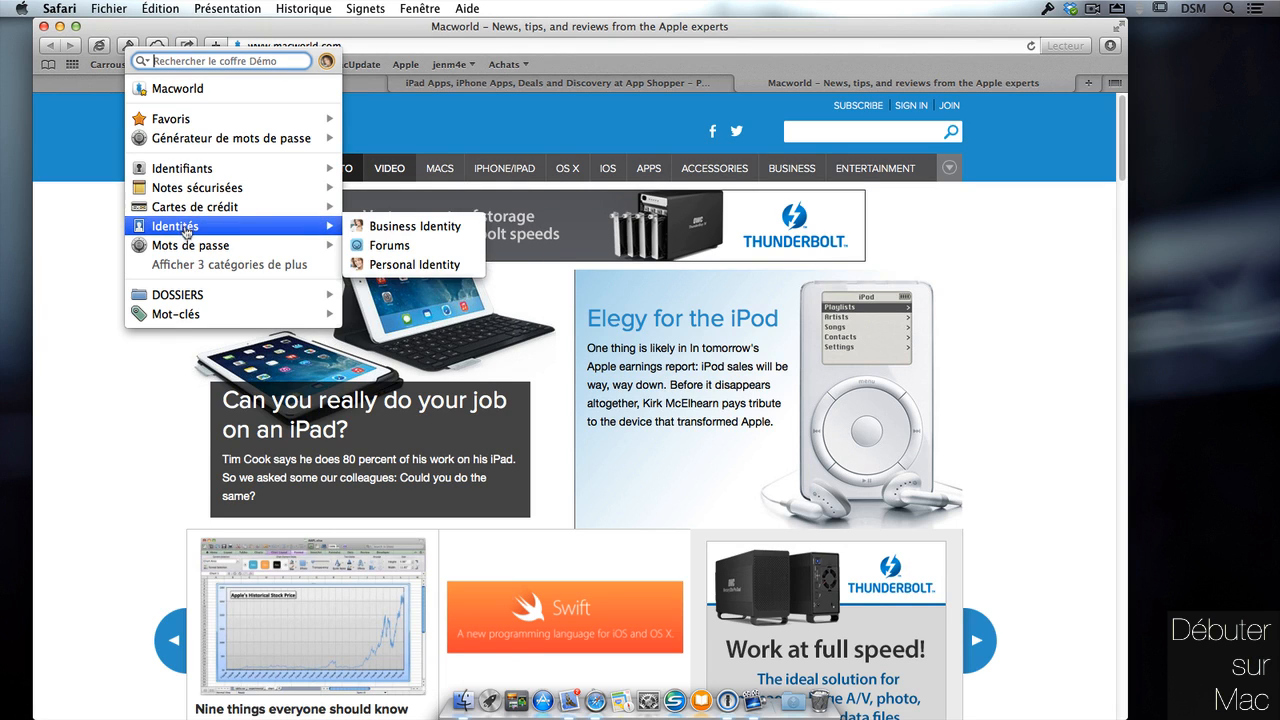
click(84, 356)
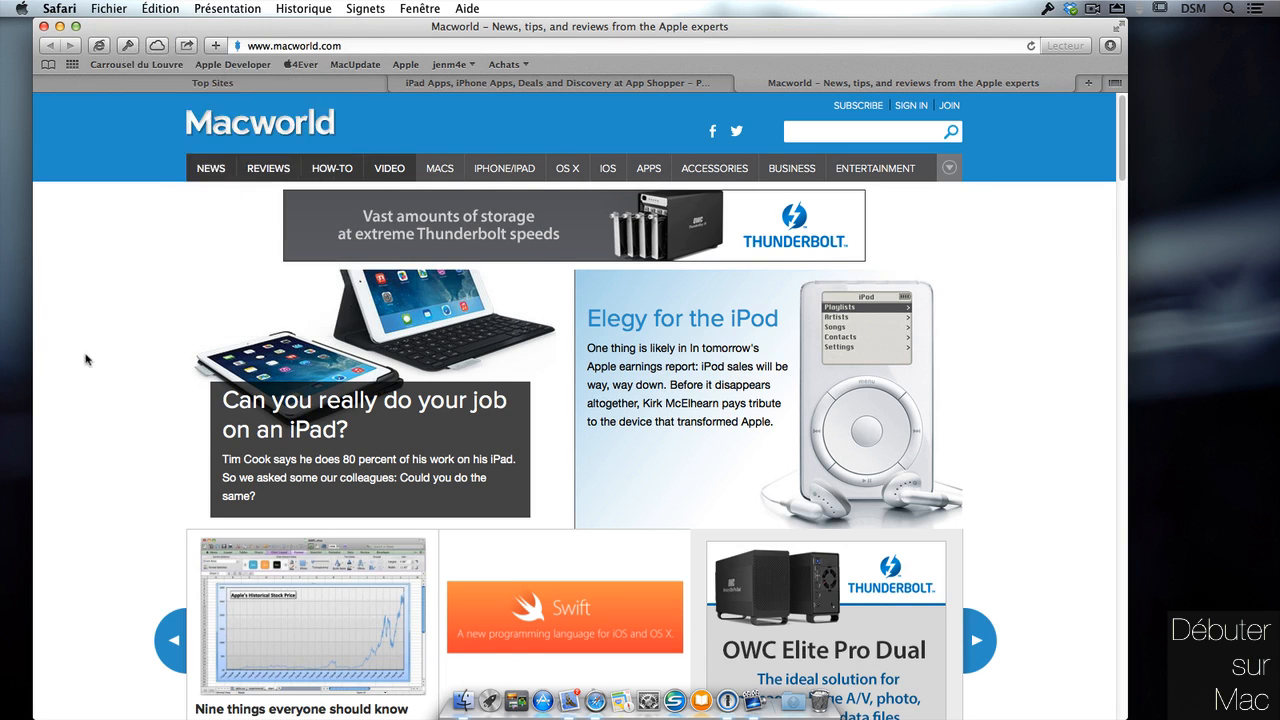
Log out of AppShopper, open its free-account Sign Up form, and minimize Safari.
click(662, 86)
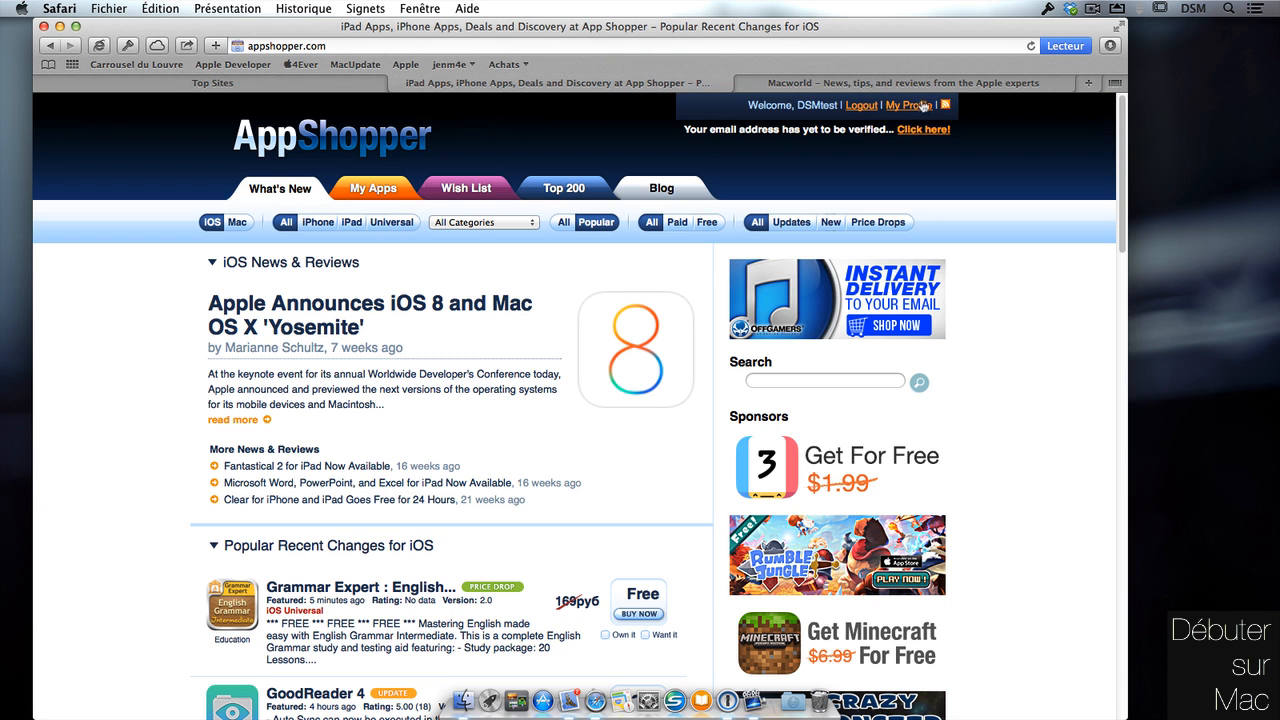
click(864, 107)
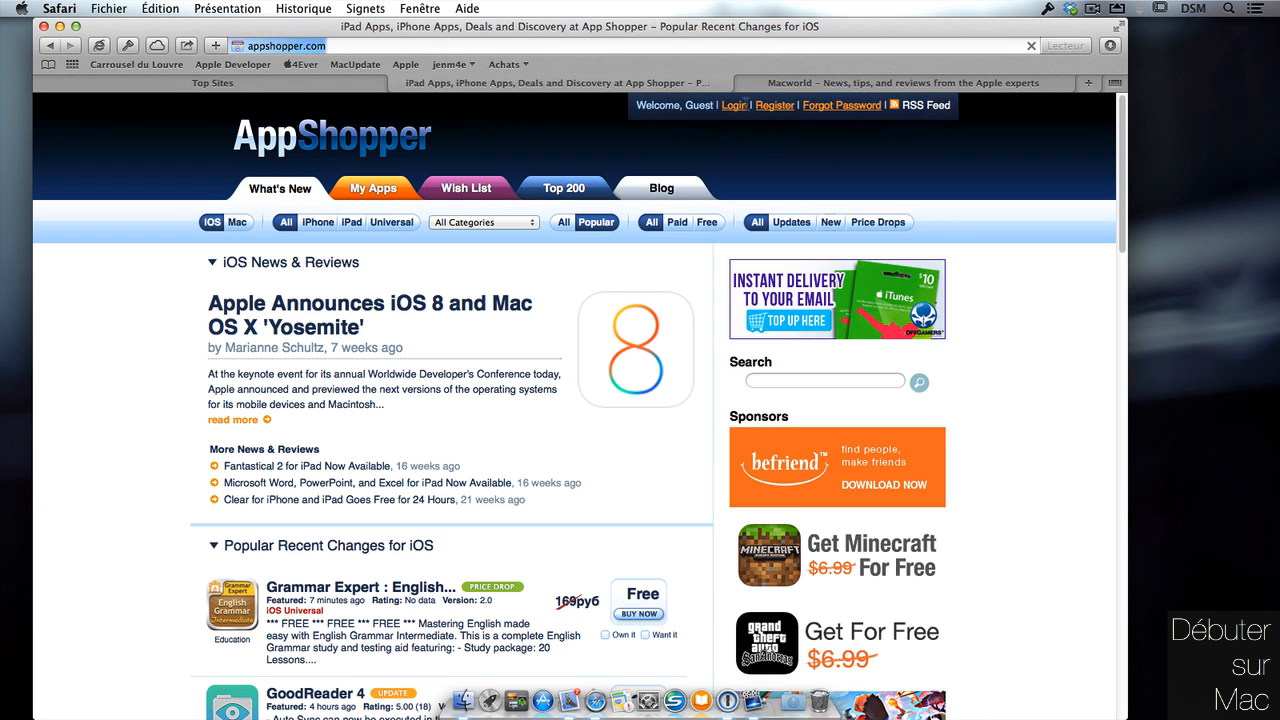
click(768, 110)
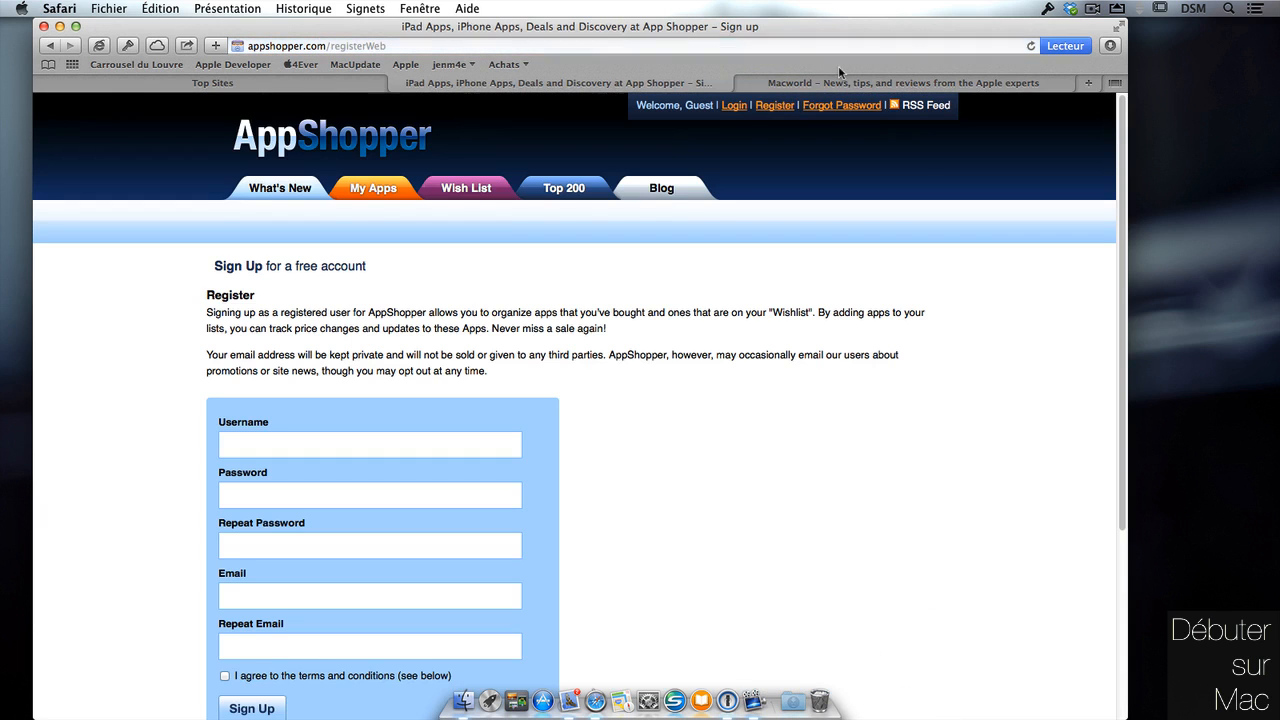
drag(1128, 170, 1121, 252)
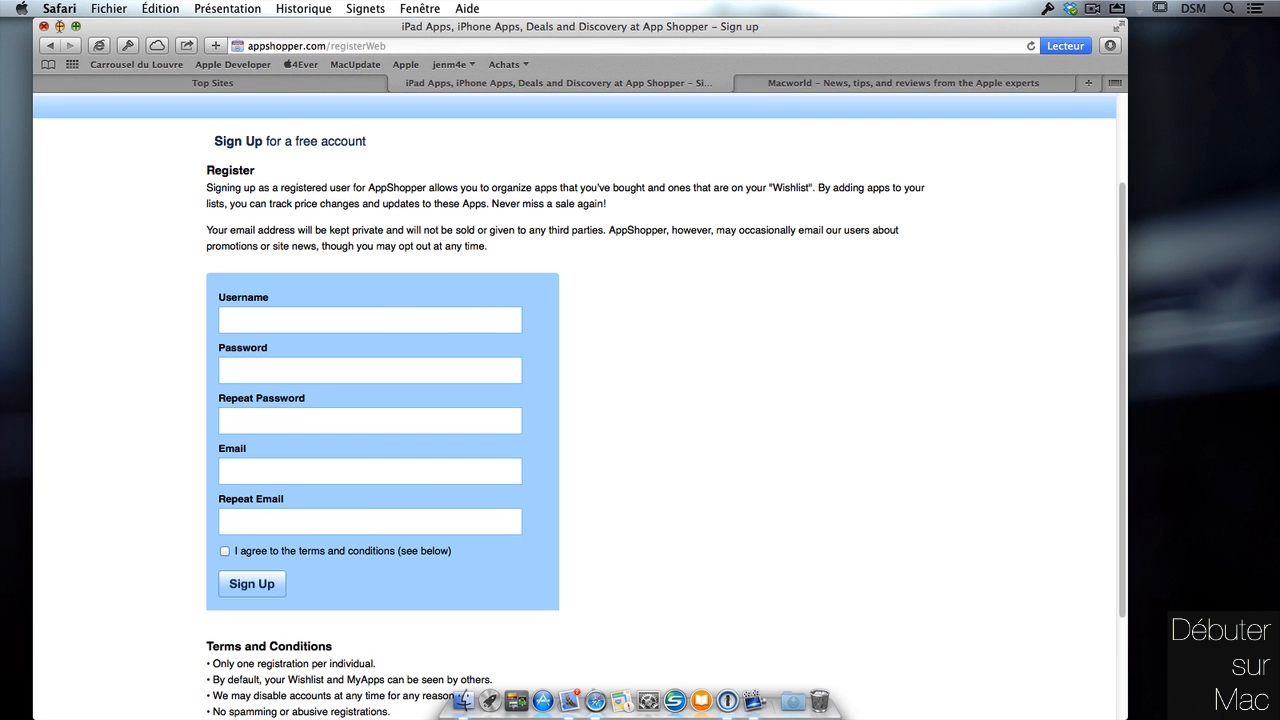
click(59, 26)
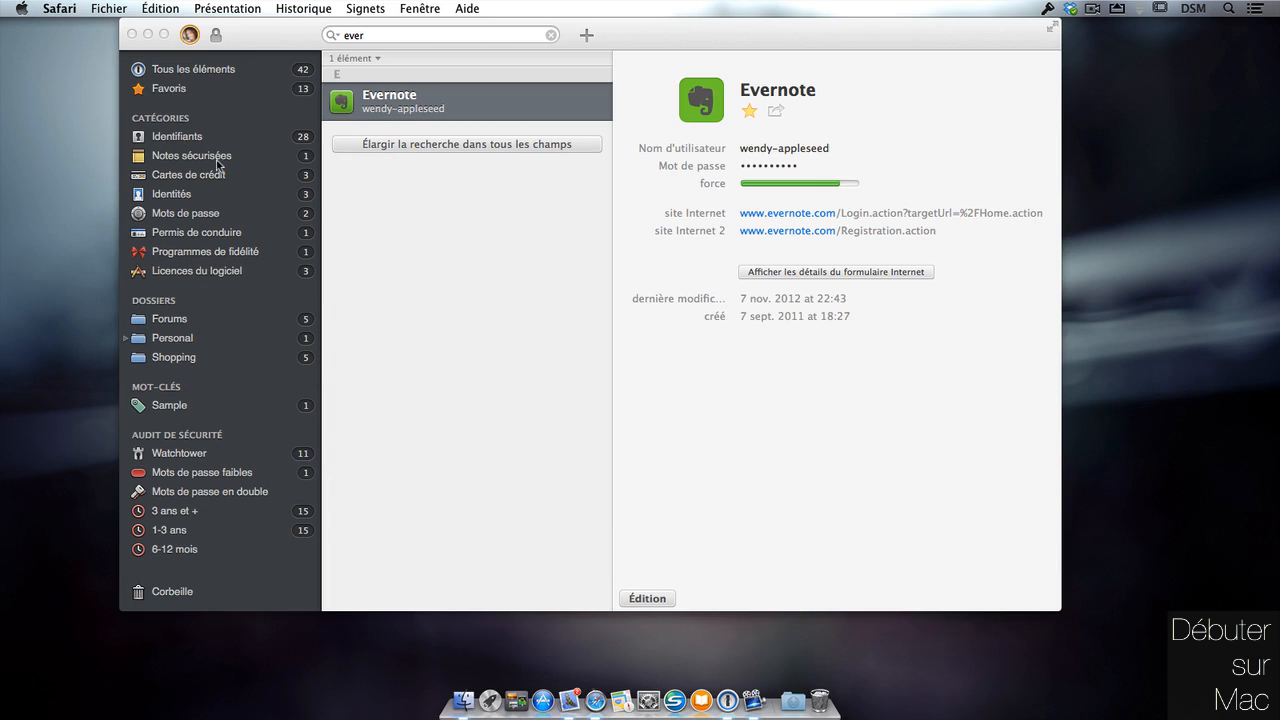
List the Démo vault's three identities and show Business Identity's full details in a taller window.
click(197, 194)
click(192, 196)
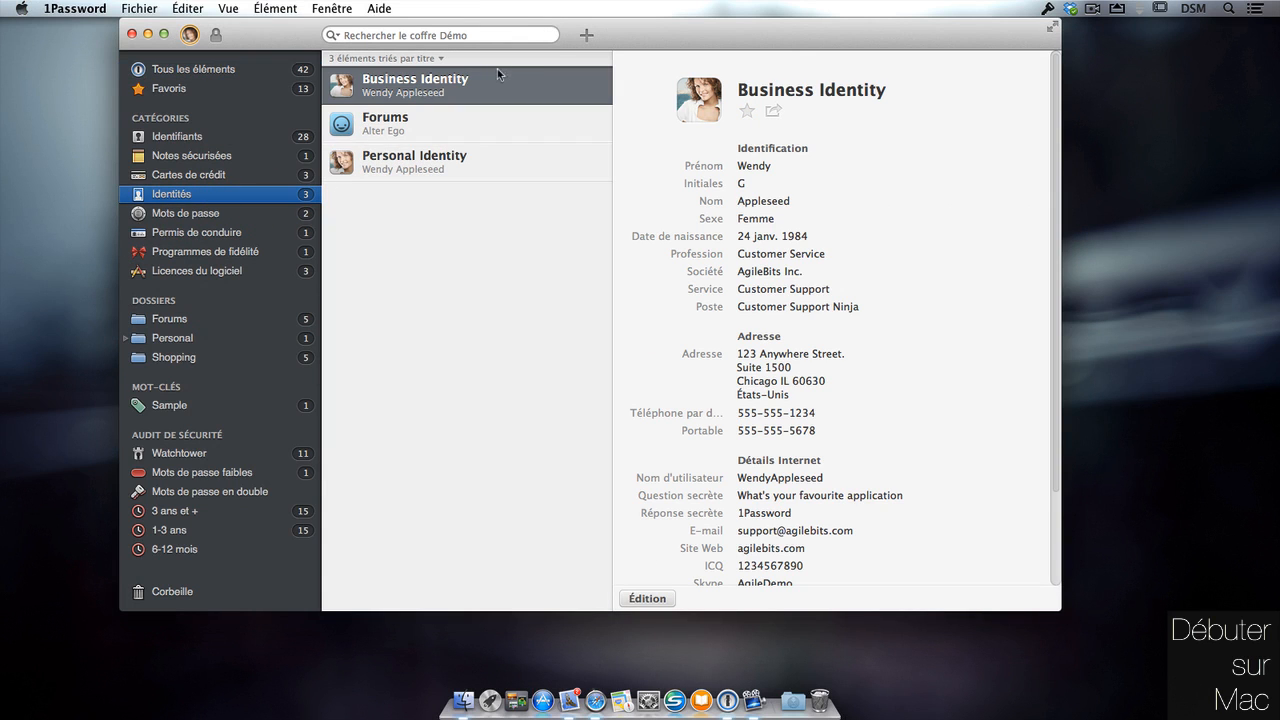
mouse_move(838, 565)
drag(980, 620, 996, 698)
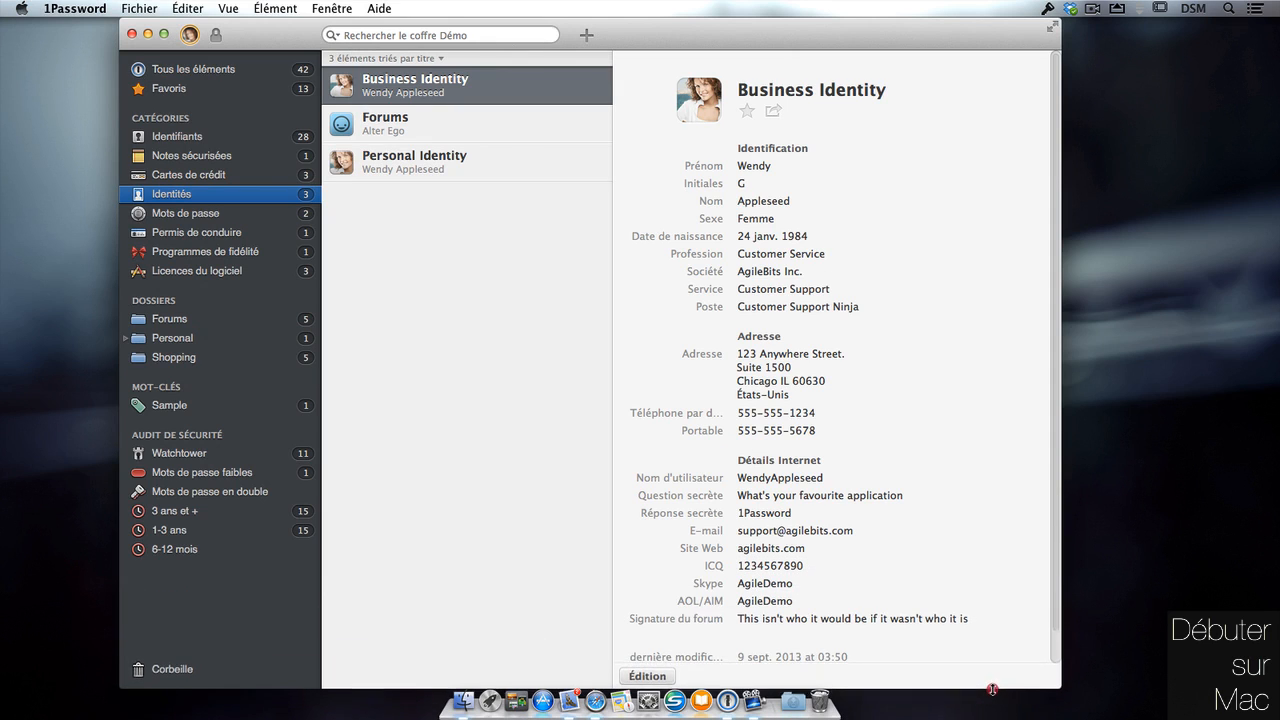
scroll(1059, 631, down, 2)
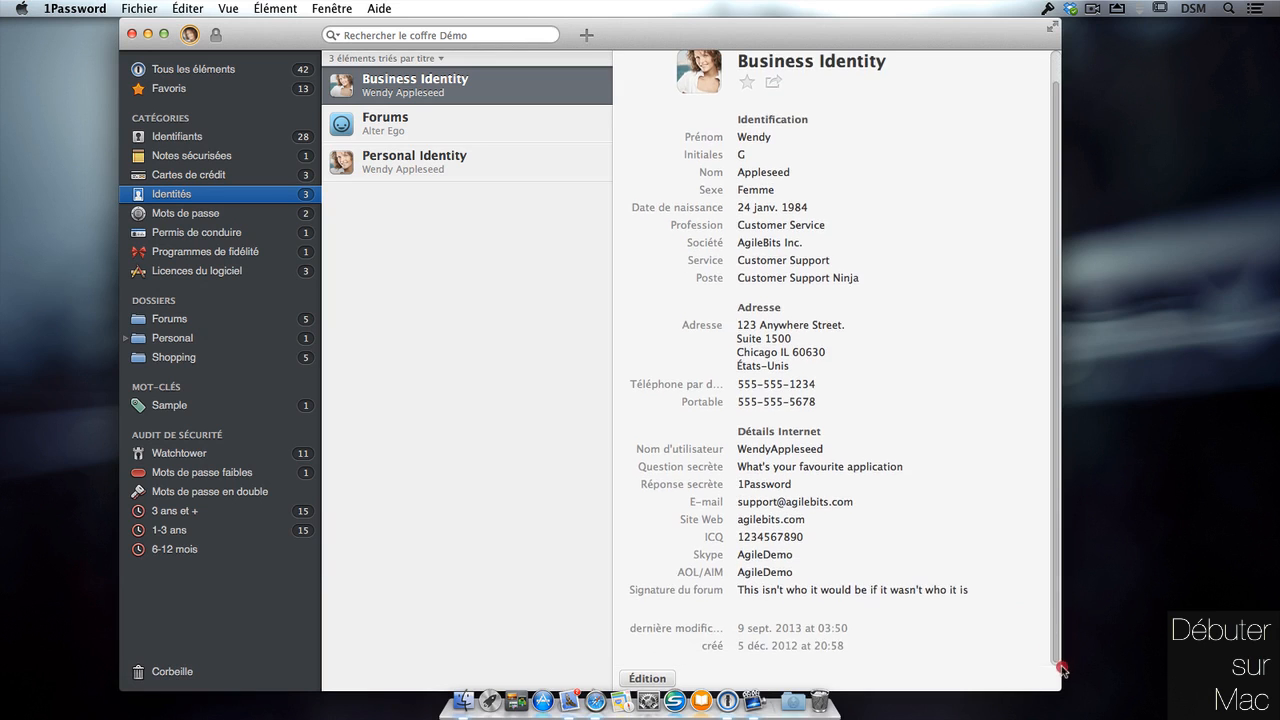
scroll(1060, 630, down, 2)
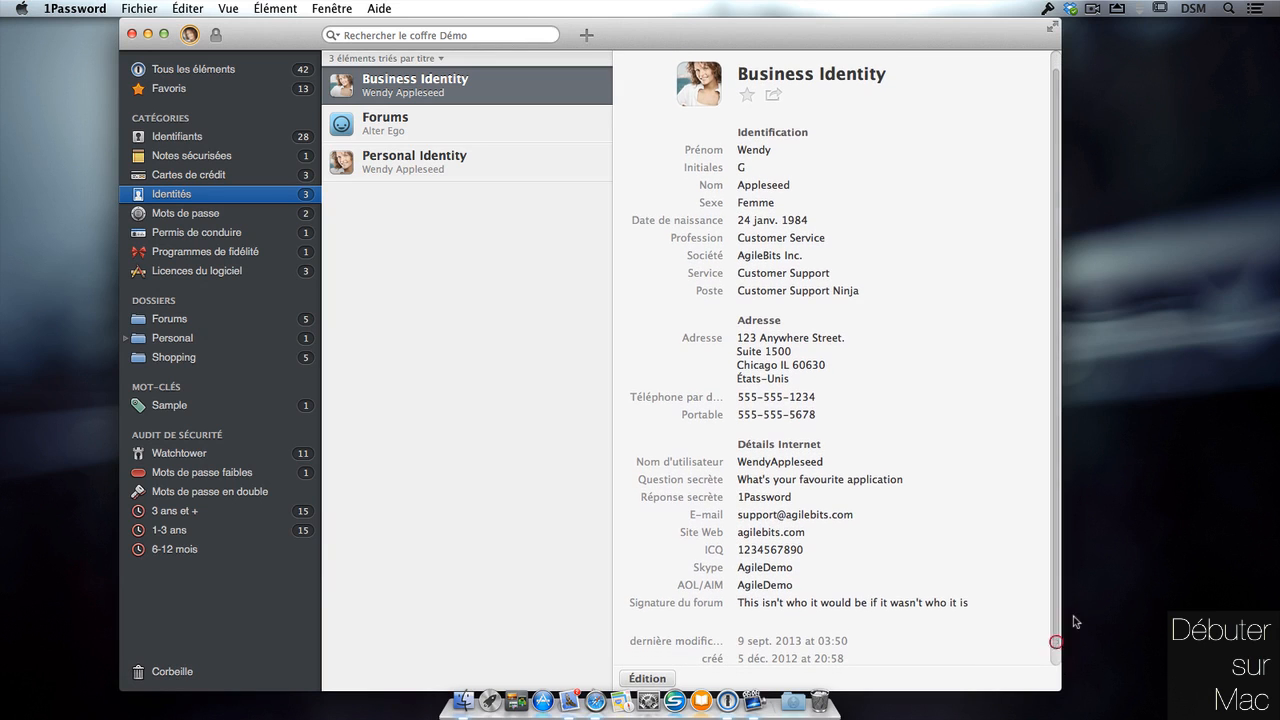
Start a new vault item by choosing its item type.
mouse_move(773, 150)
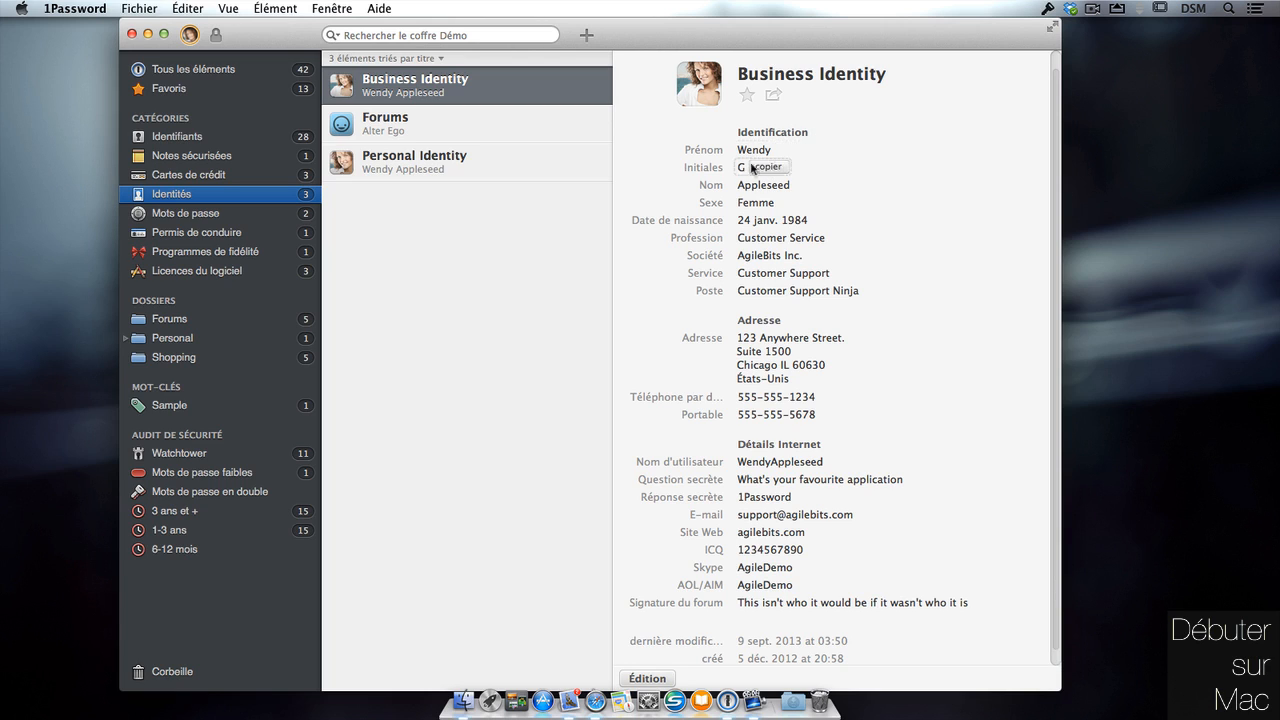
mouse_move(755, 176)
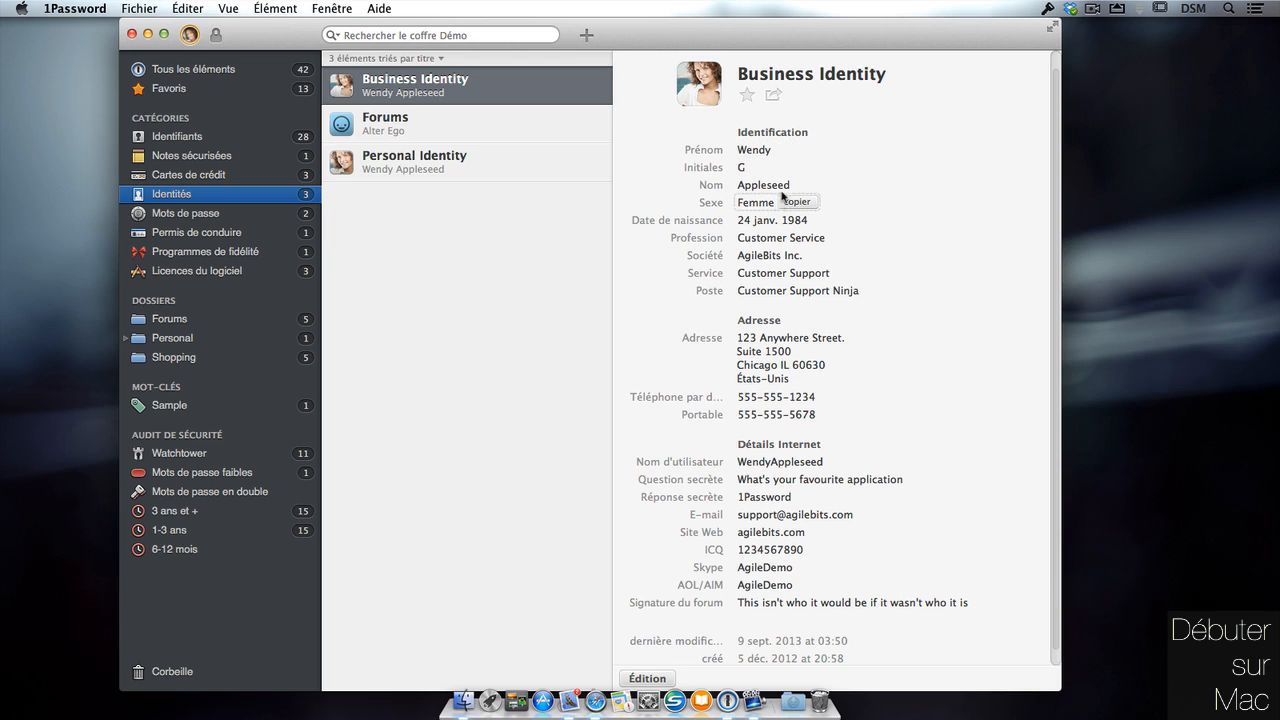
mouse_move(810, 233)
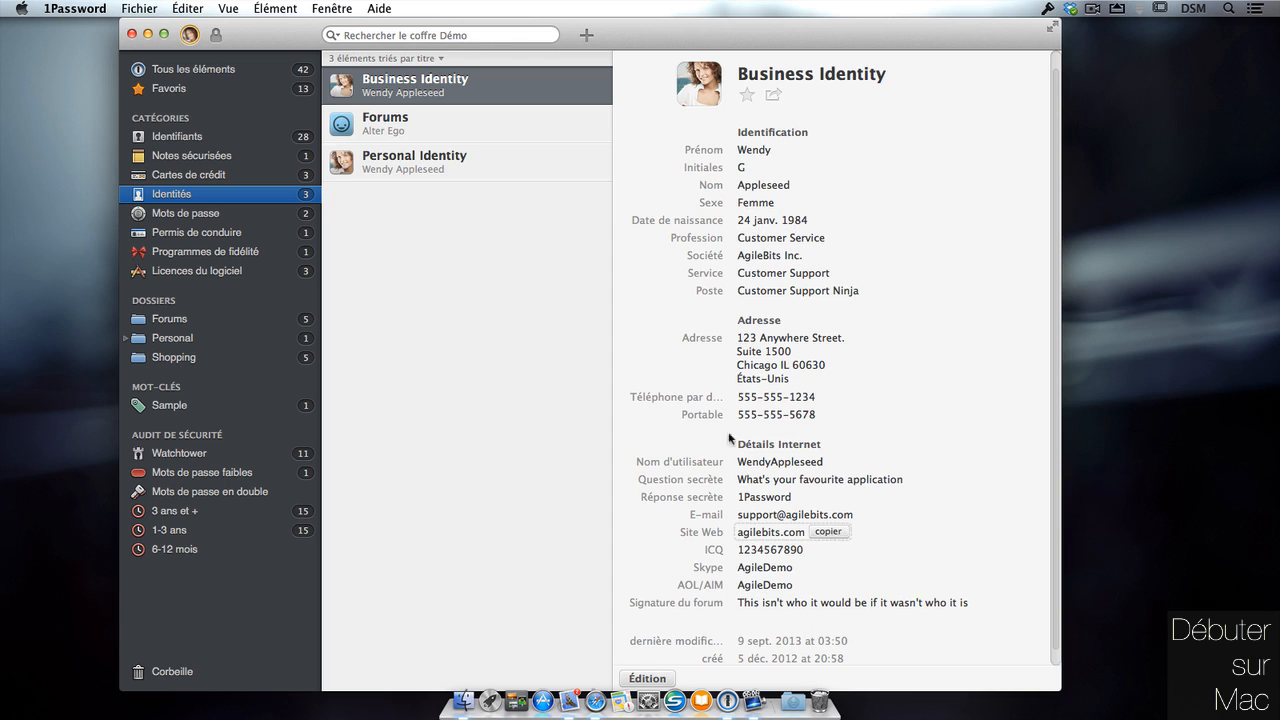
mouse_move(786, 292)
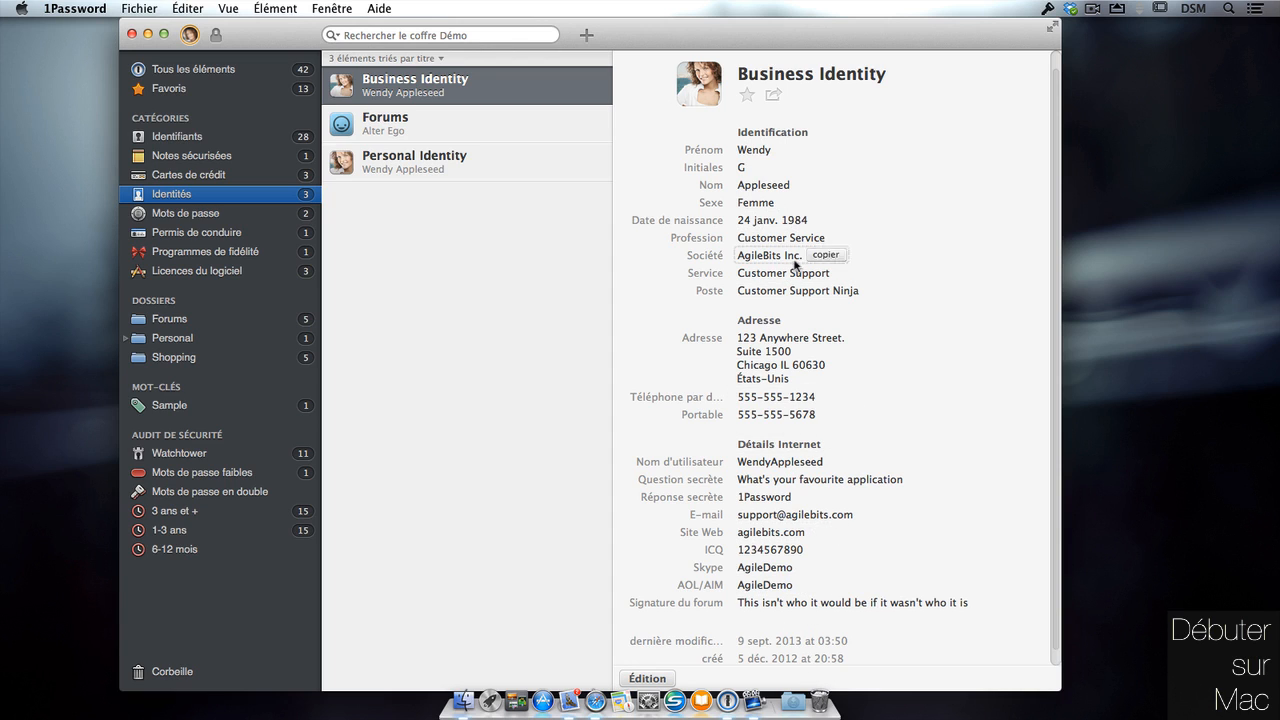
click(586, 35)
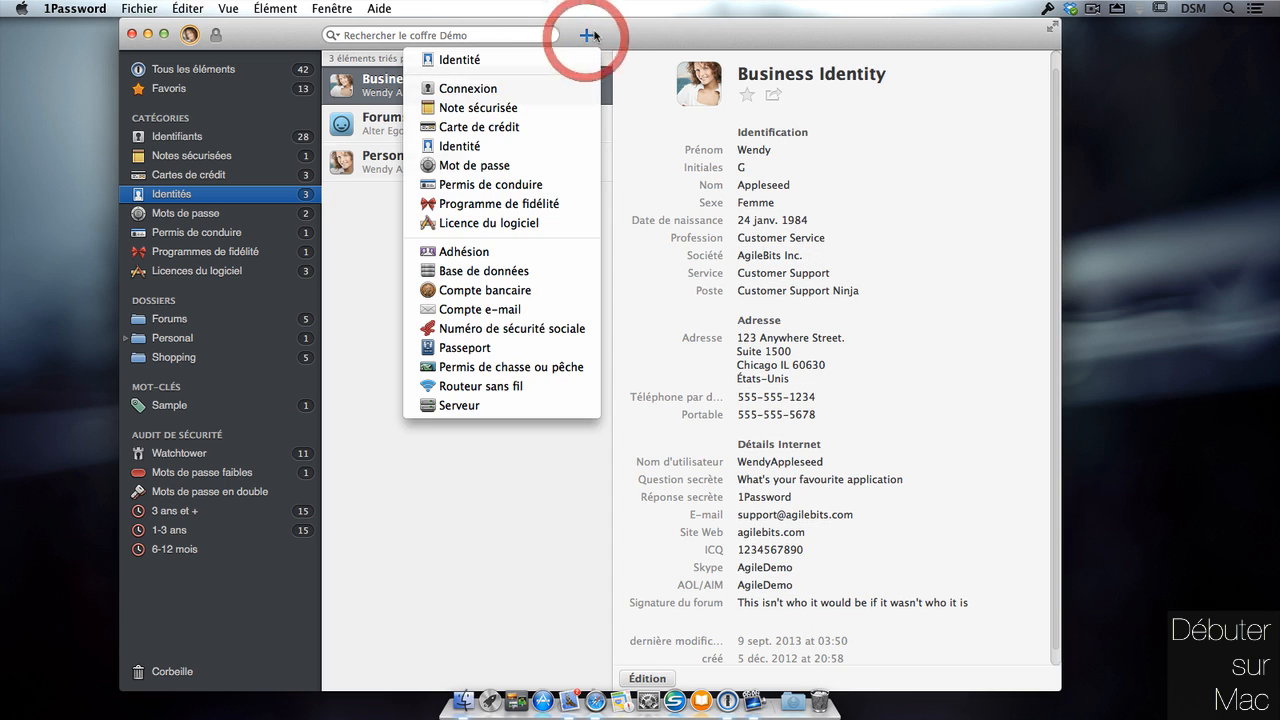
Create a blank identity titled 'pour le web' and save it.
click(541, 64)
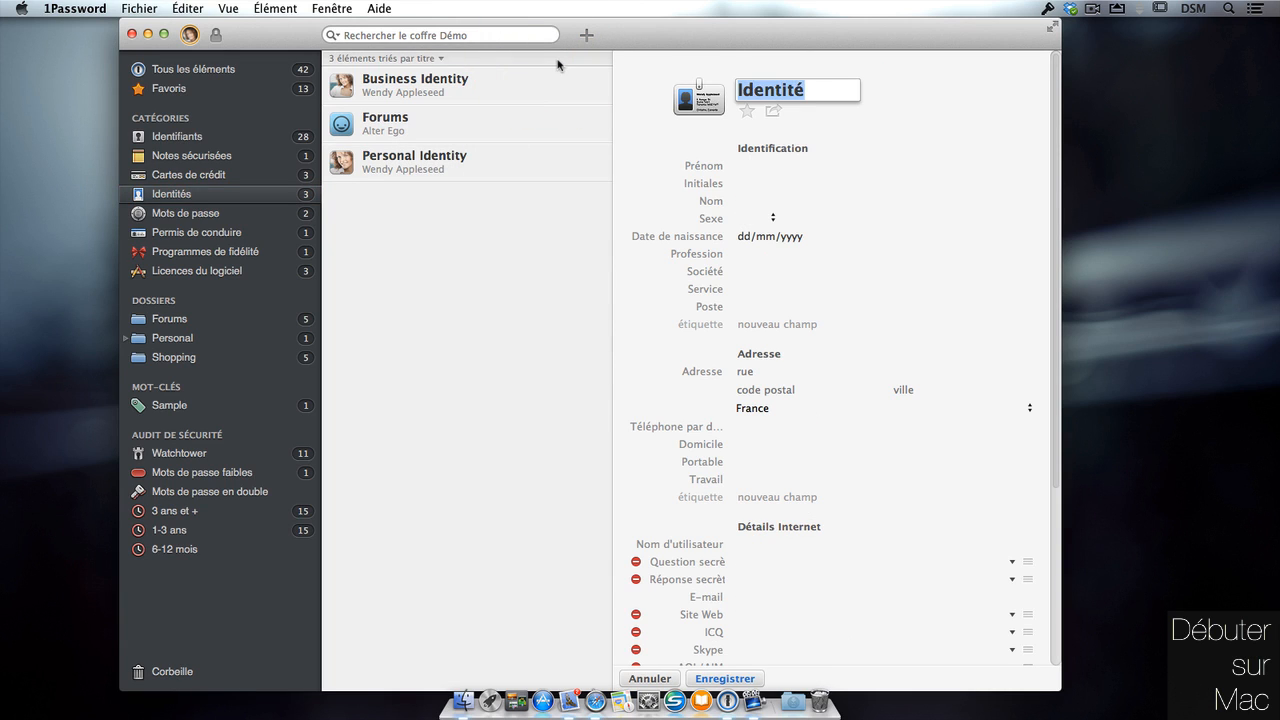
text(pour le)
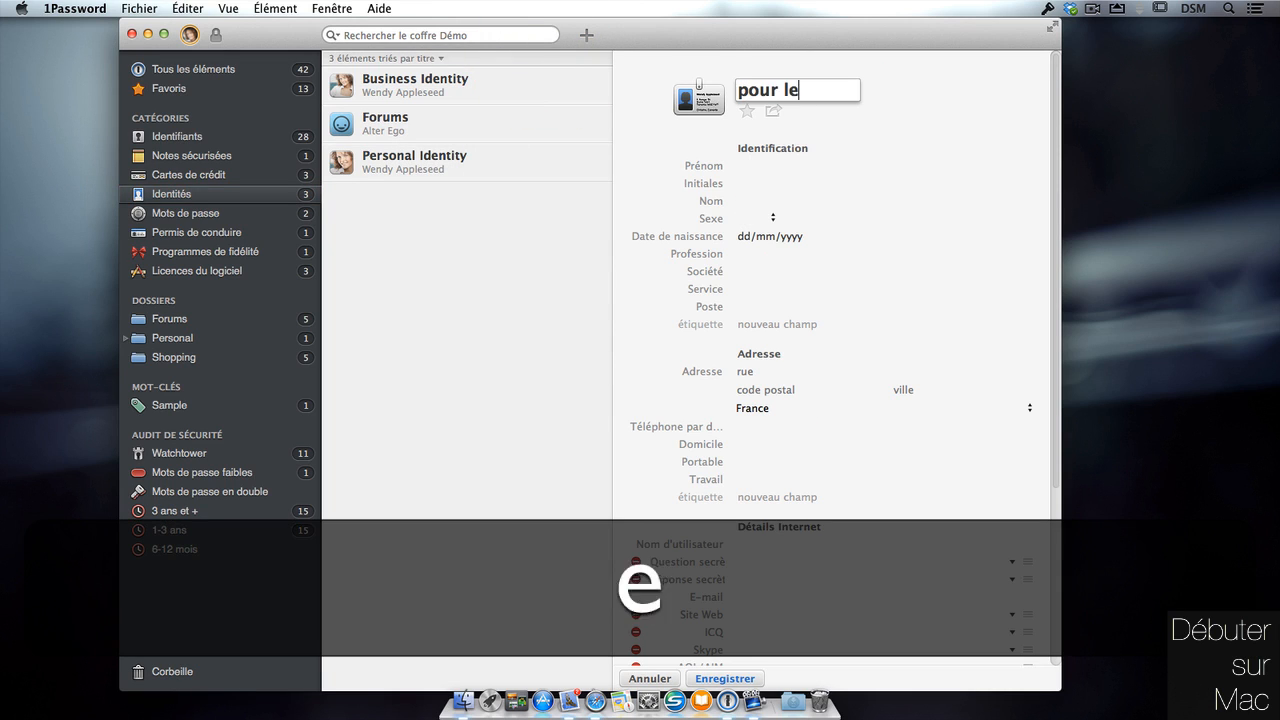
text( web)
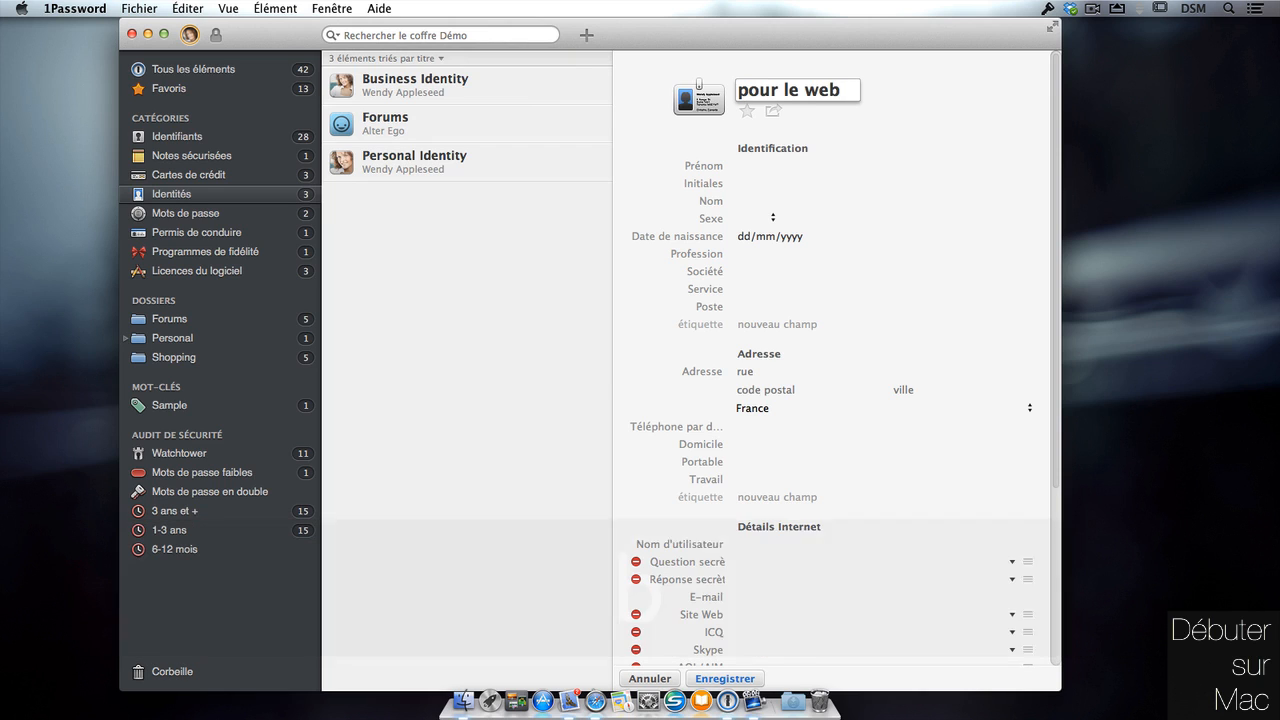
click(898, 84)
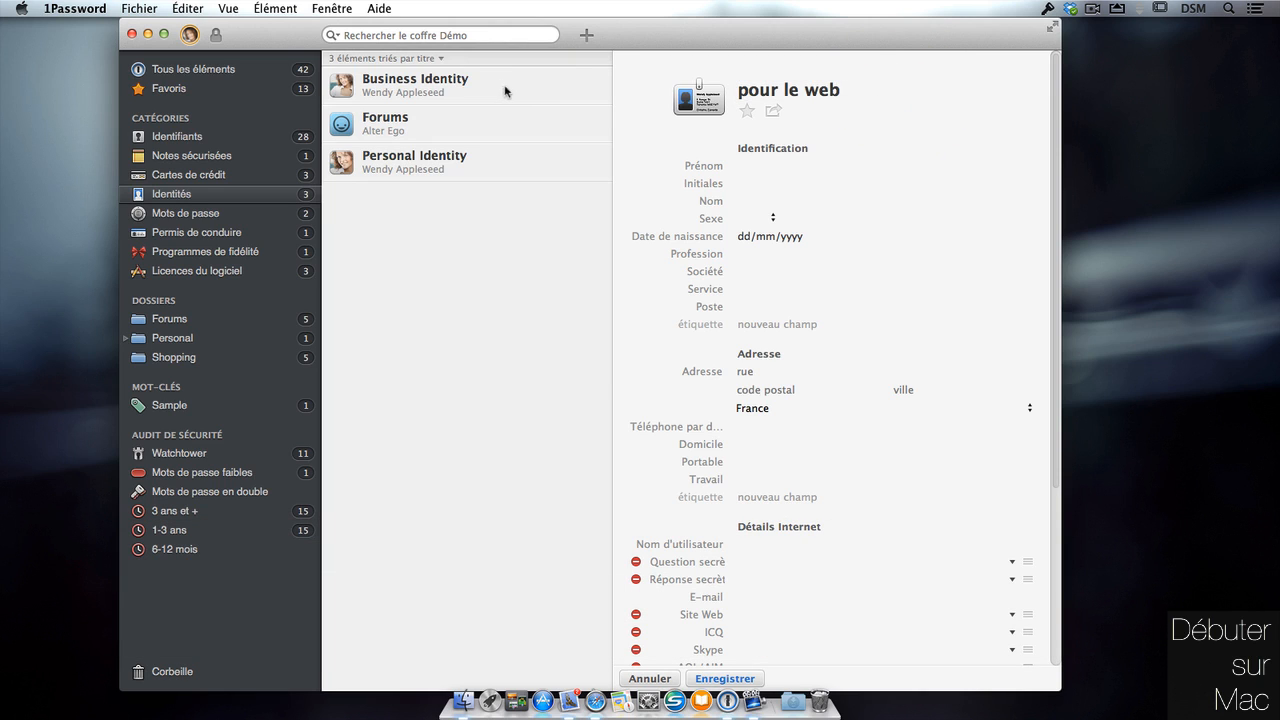
click(490, 167)
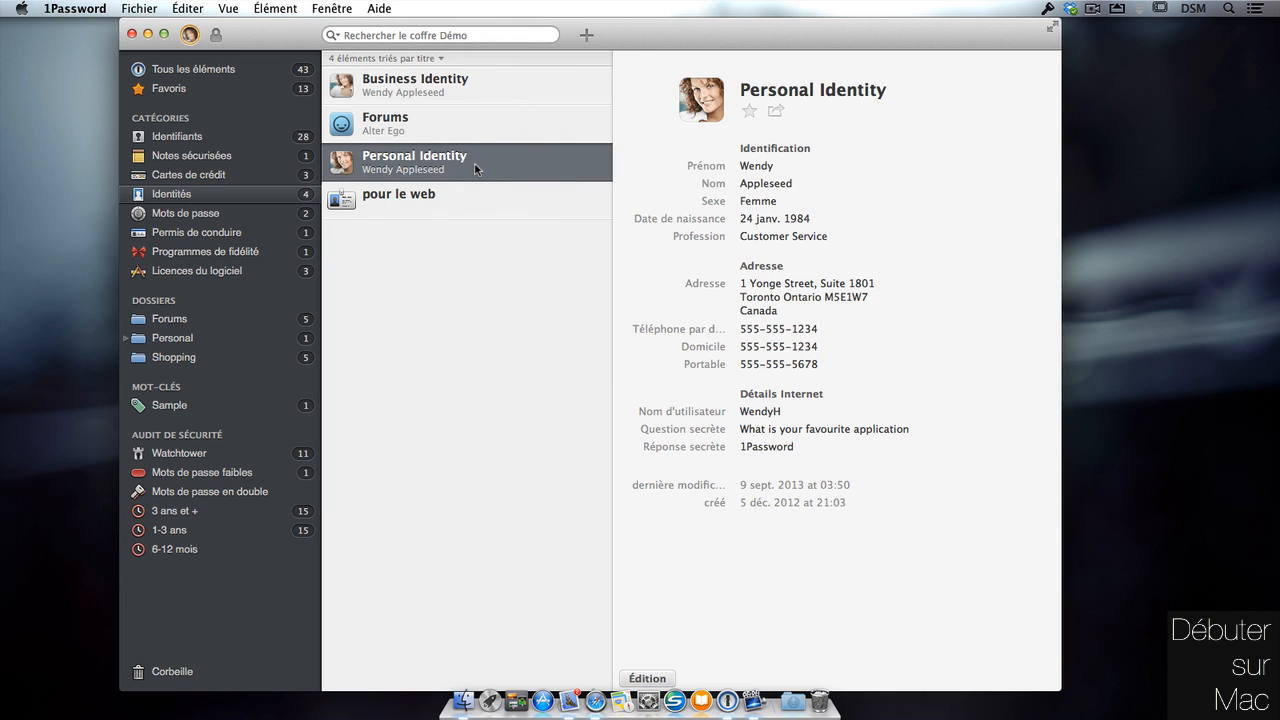
Review the Business, Personal and Forums identities, then select 'pour le web'.
click(515, 90)
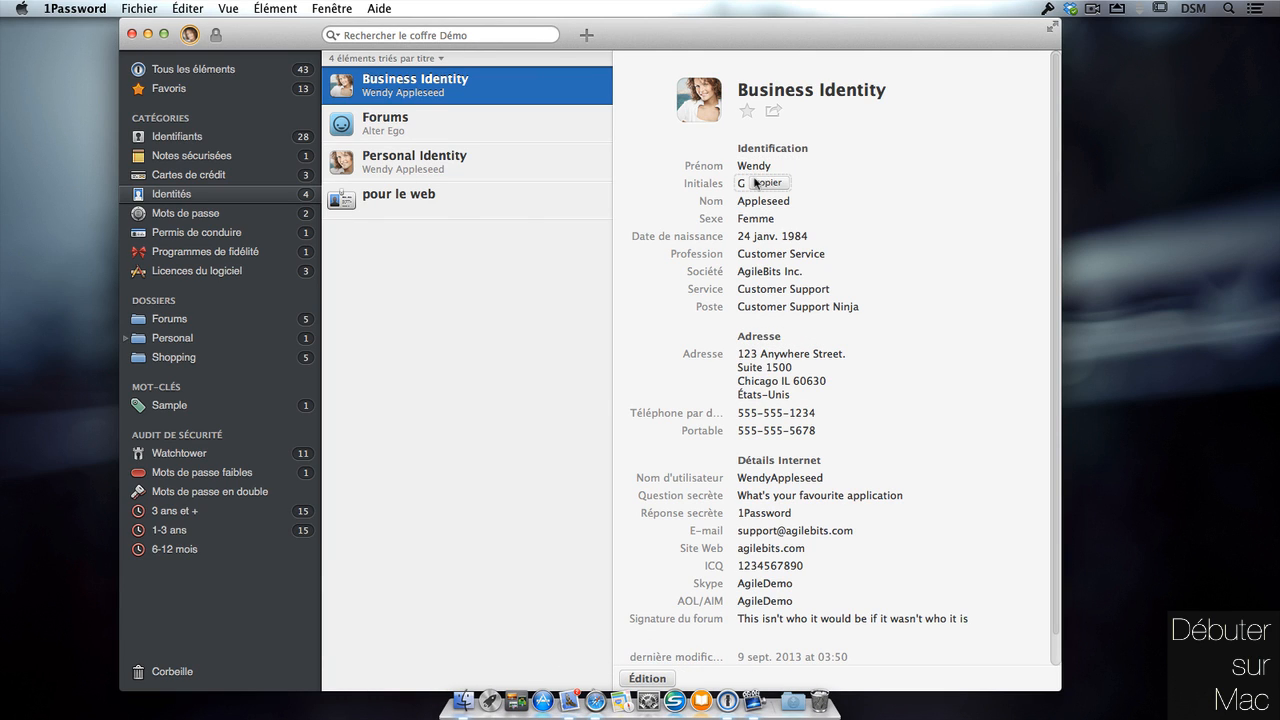
click(464, 158)
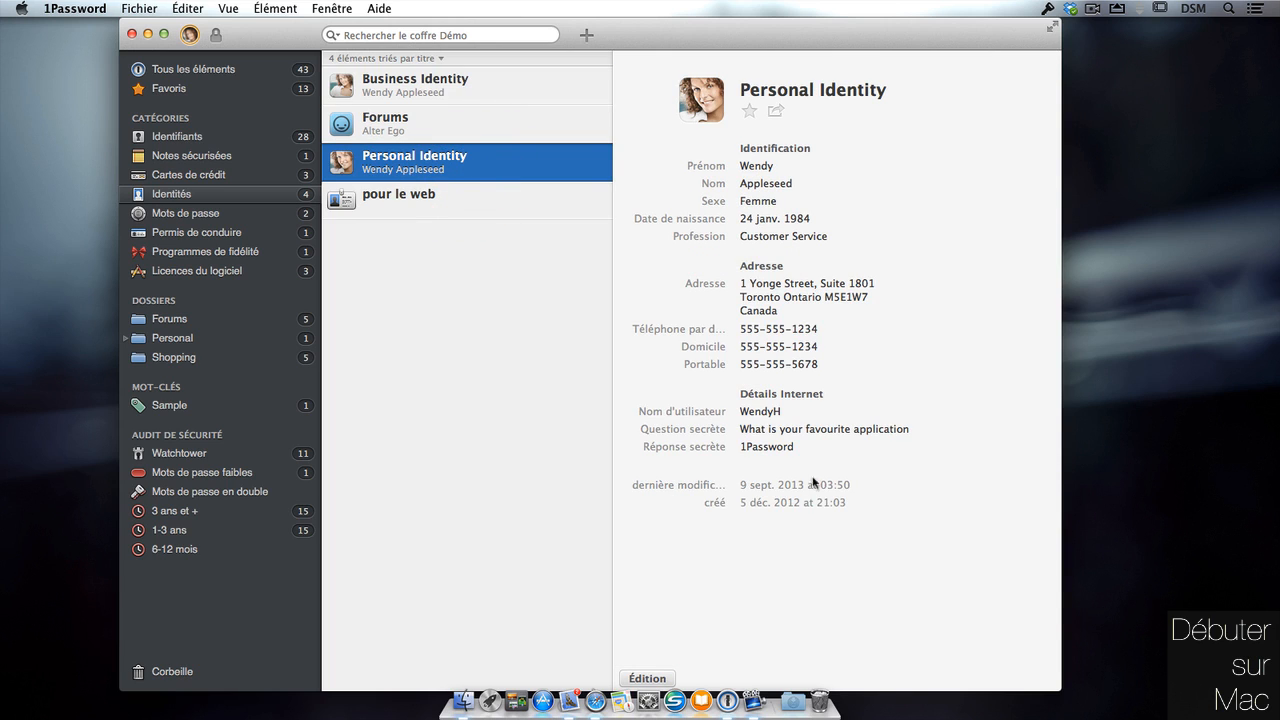
click(502, 118)
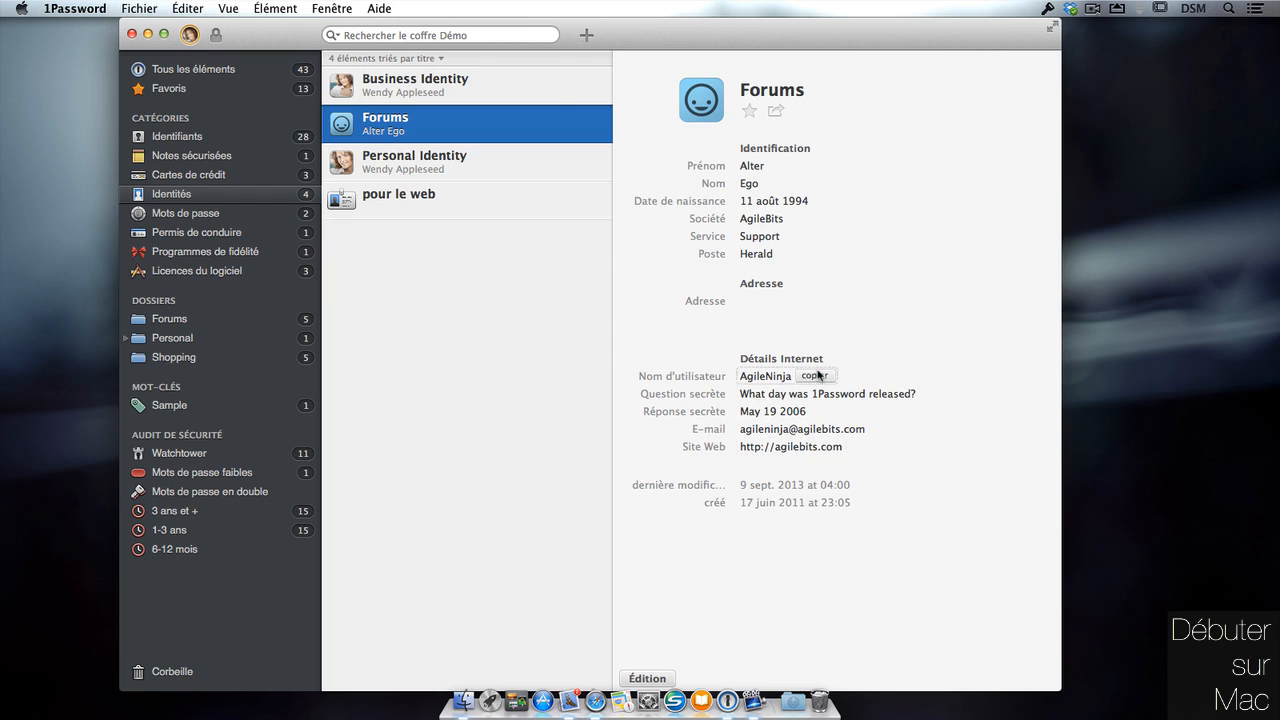
click(470, 200)
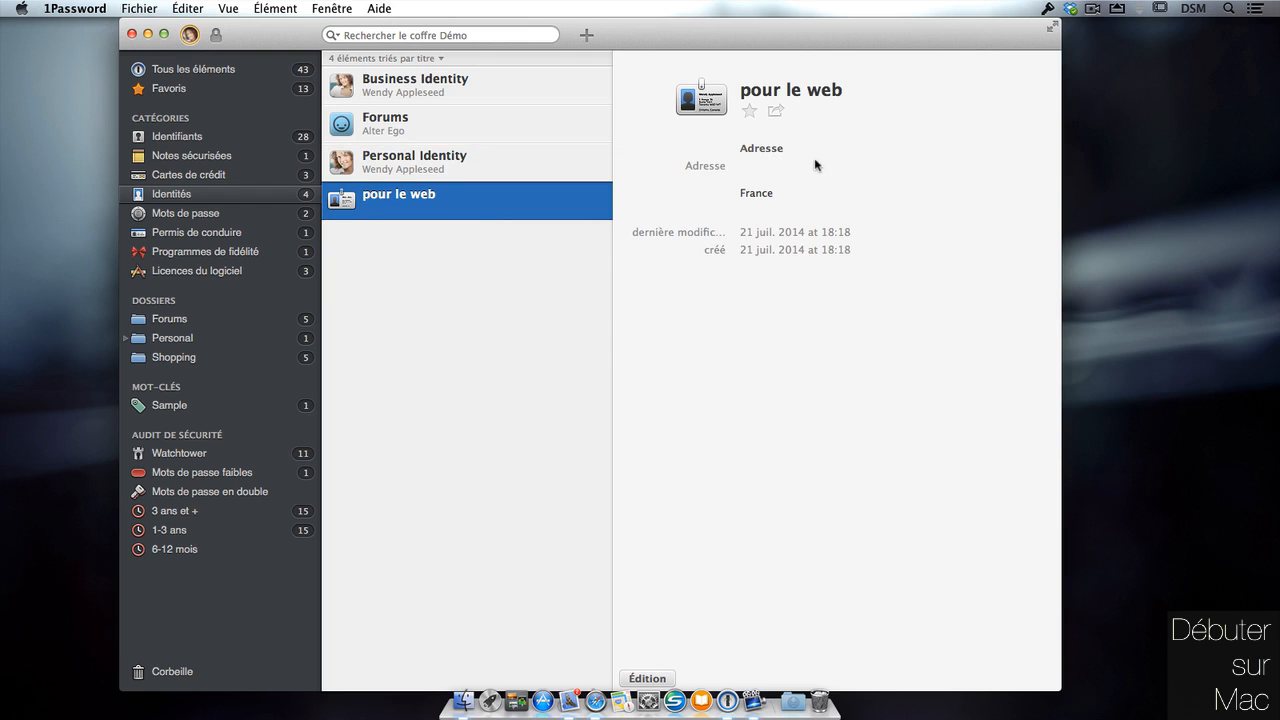
Edit 'pour le web' and enter a first name, initials and surname.
click(648, 678)
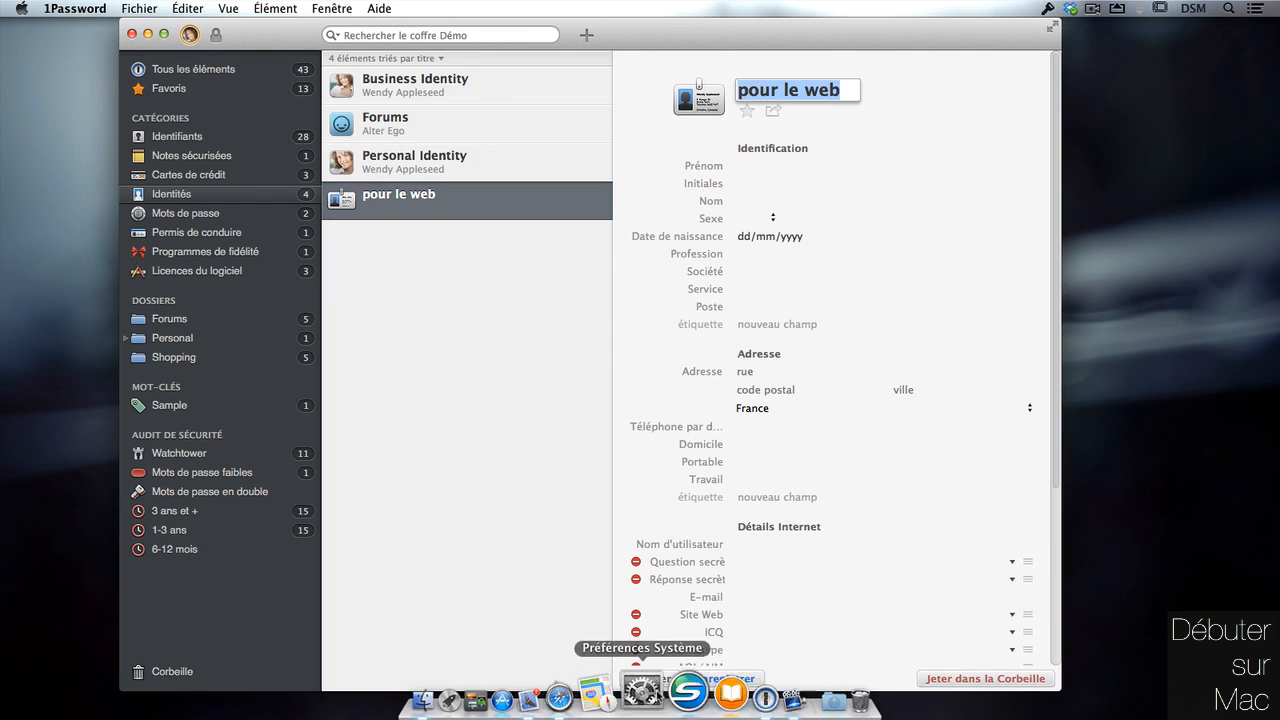
click(778, 166)
text(Jen)
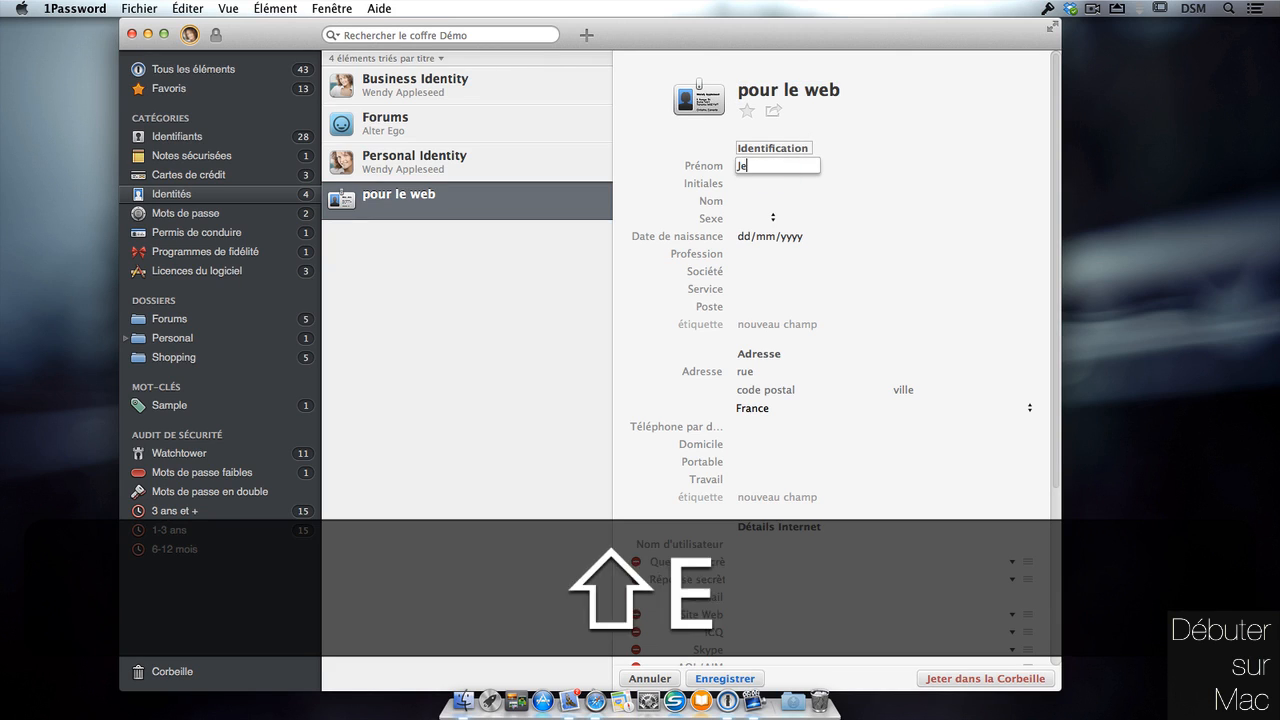
key(Tab)
text(JM)
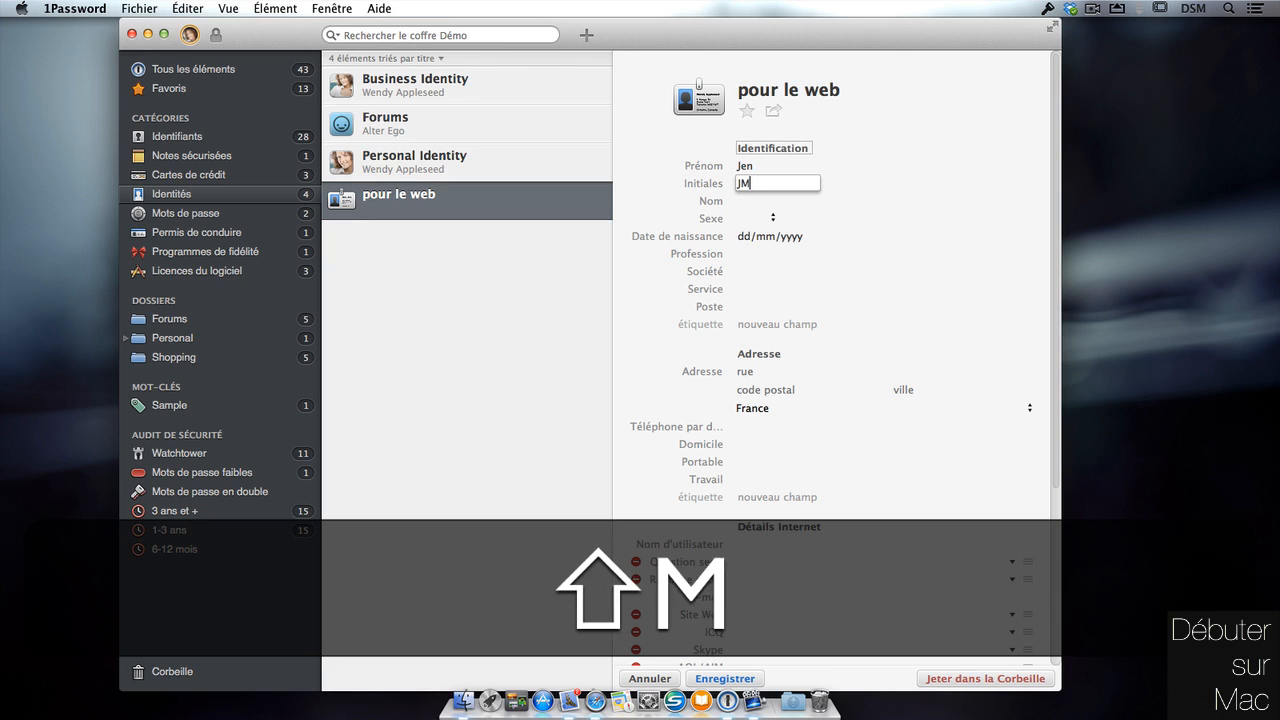
key(Tab)
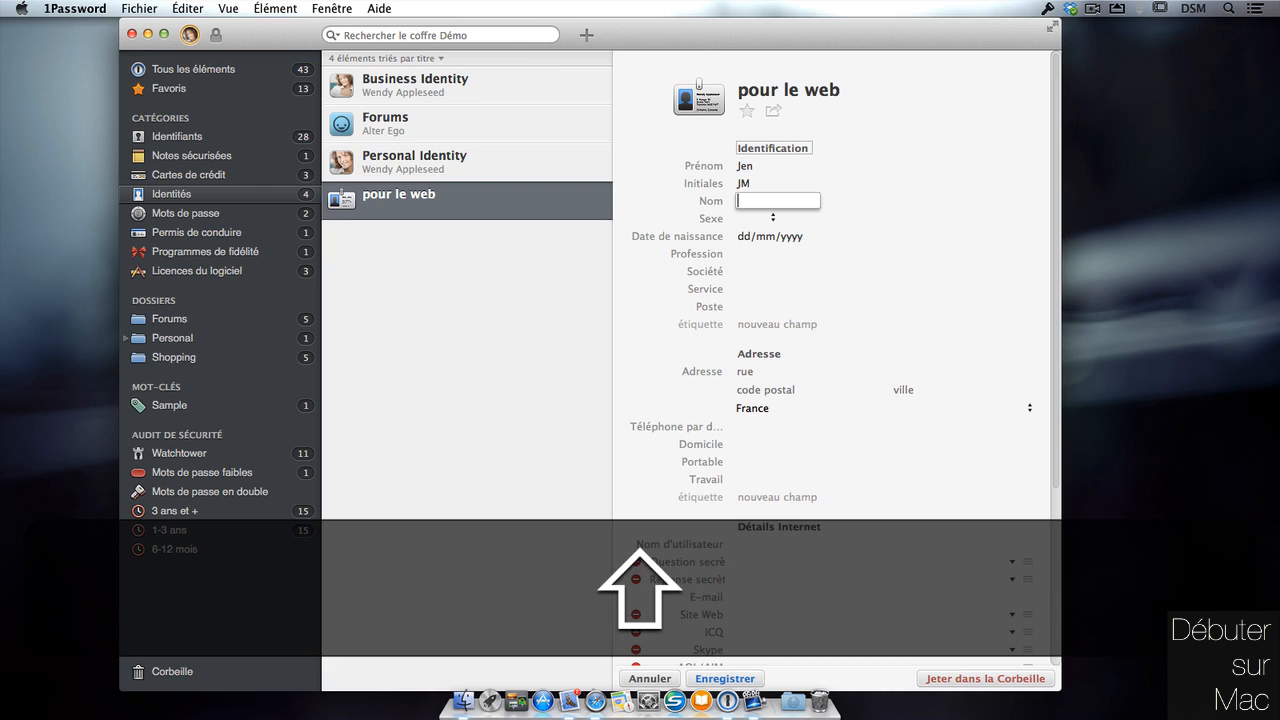
text(M4e)
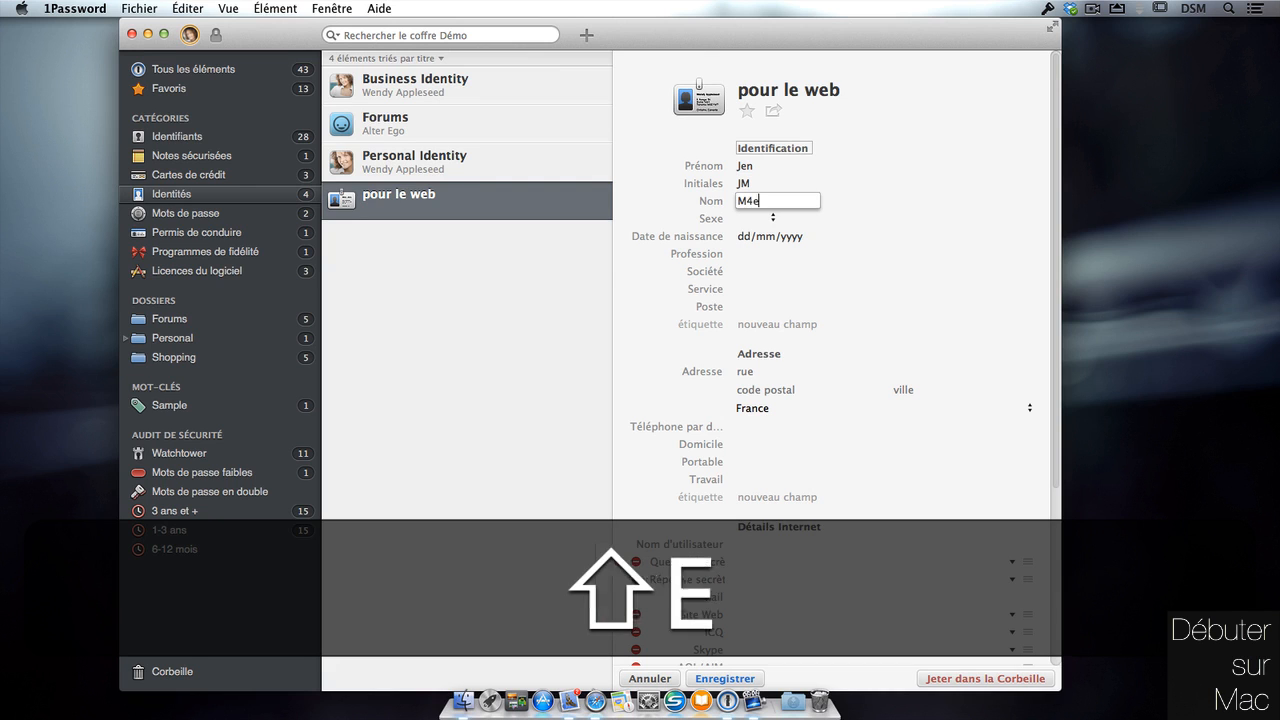
key(Tab)
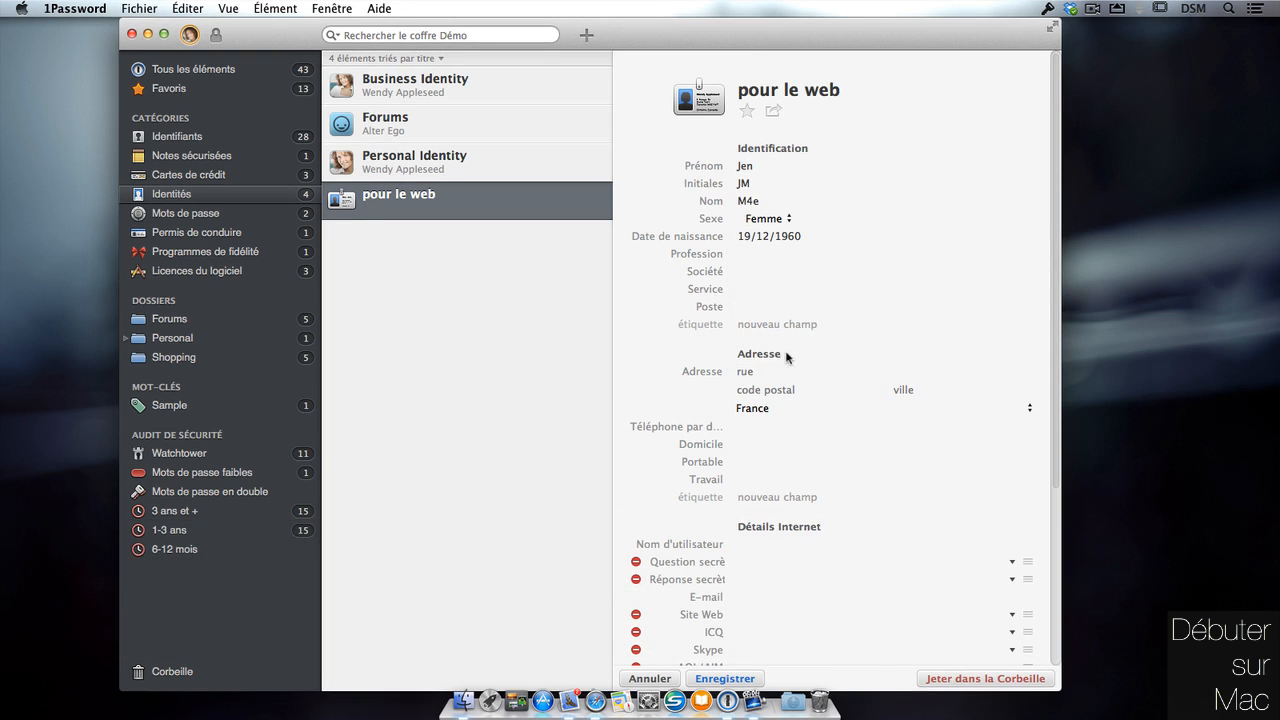
Fill in the identity's street number, street and city.
click(785, 366)
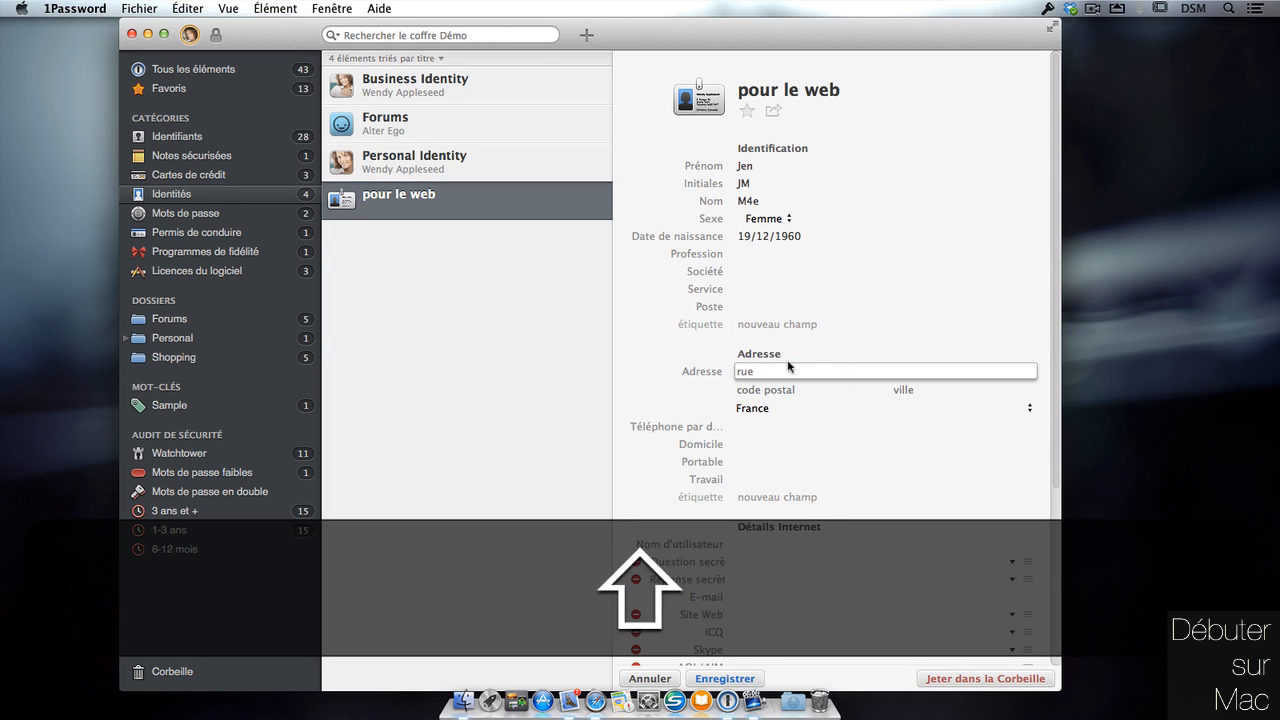
key(Tab)
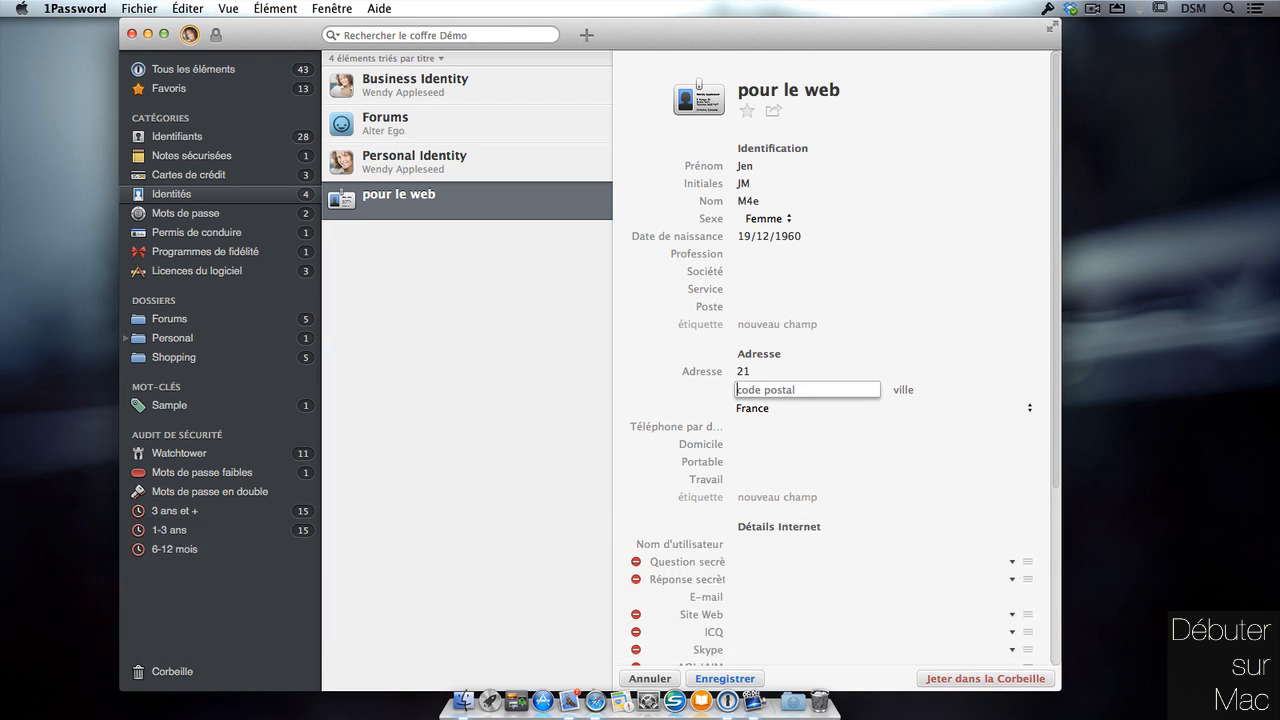
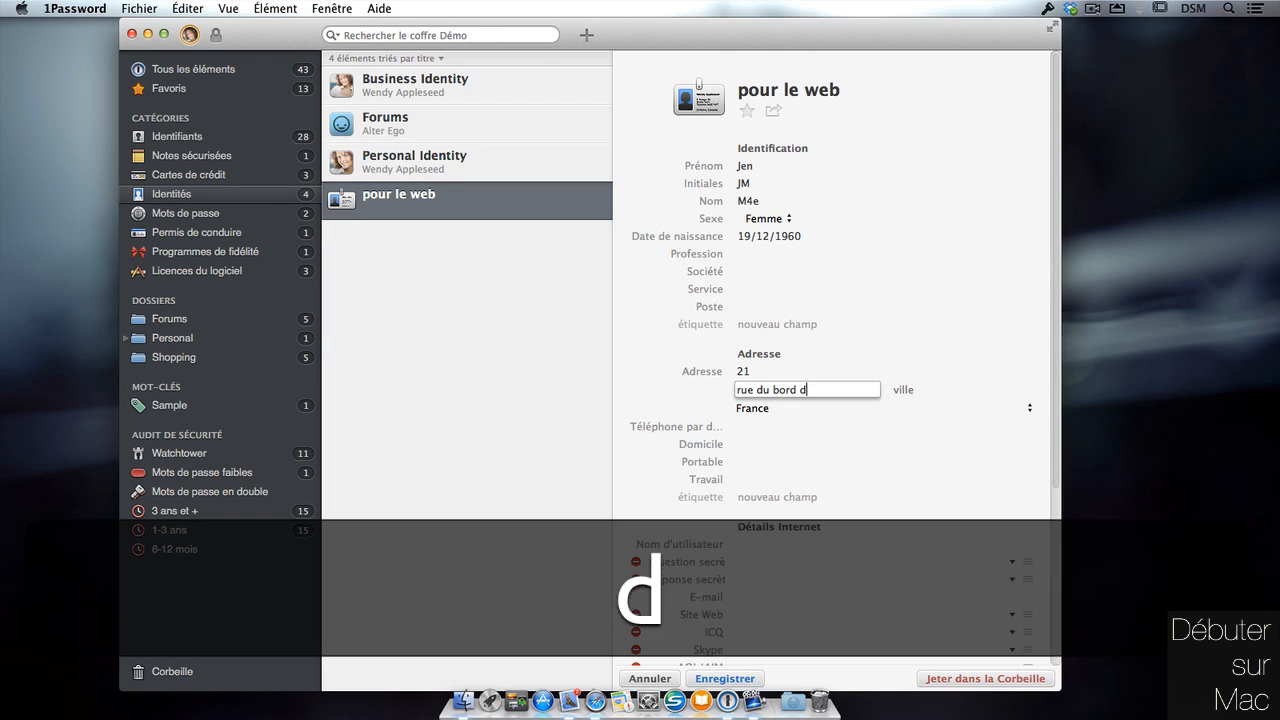
key(Tab)
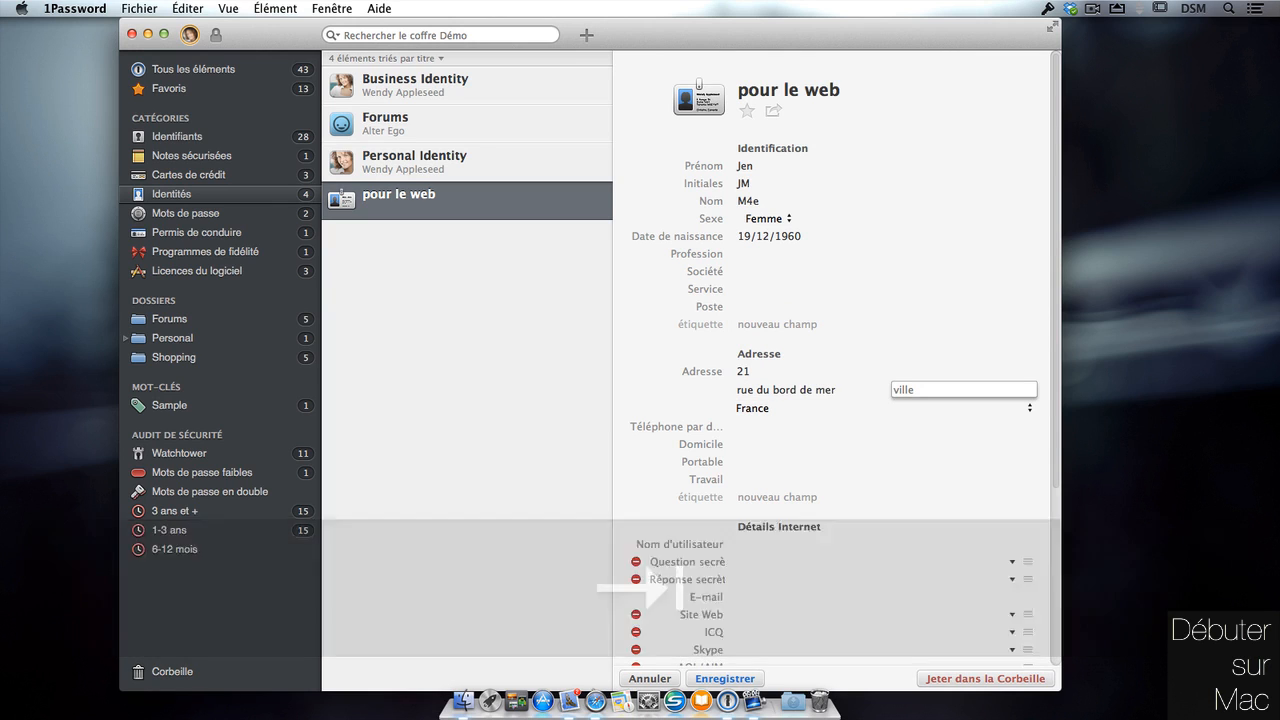
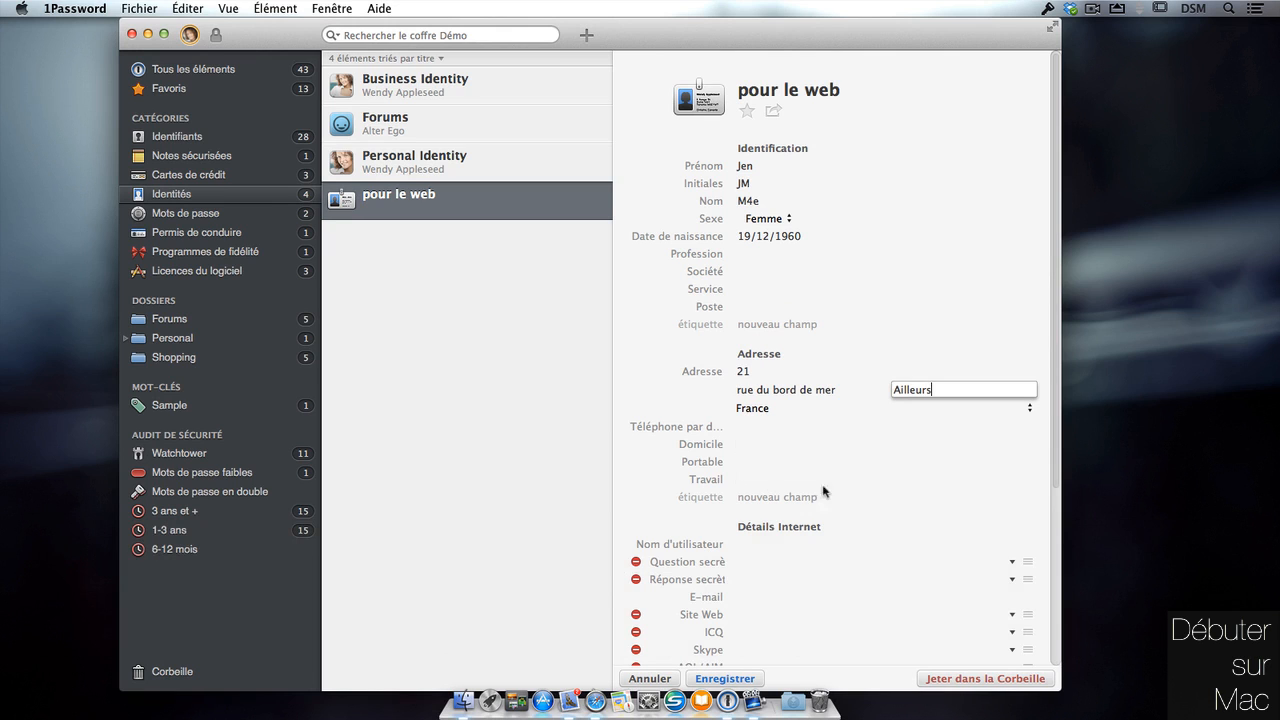
click(780, 544)
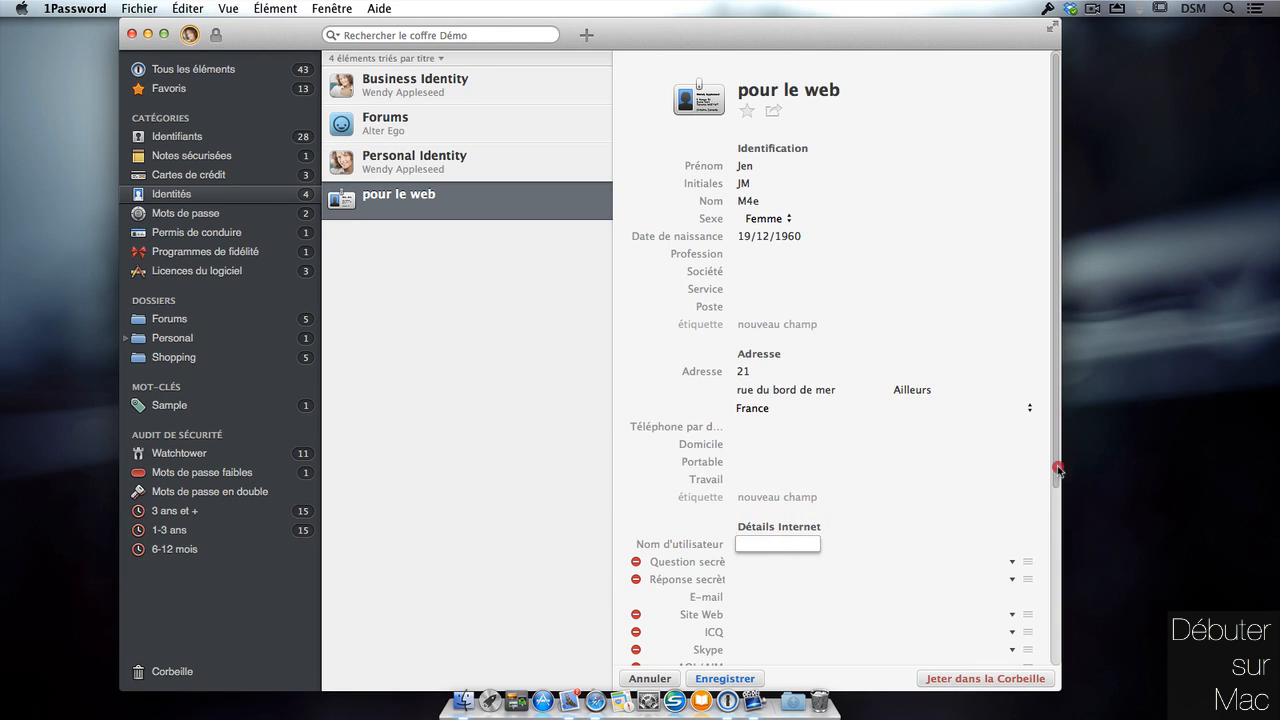
Add an e-mail address in the internet details and save the identity.
drag(1056, 466, 1052, 552)
click(768, 482)
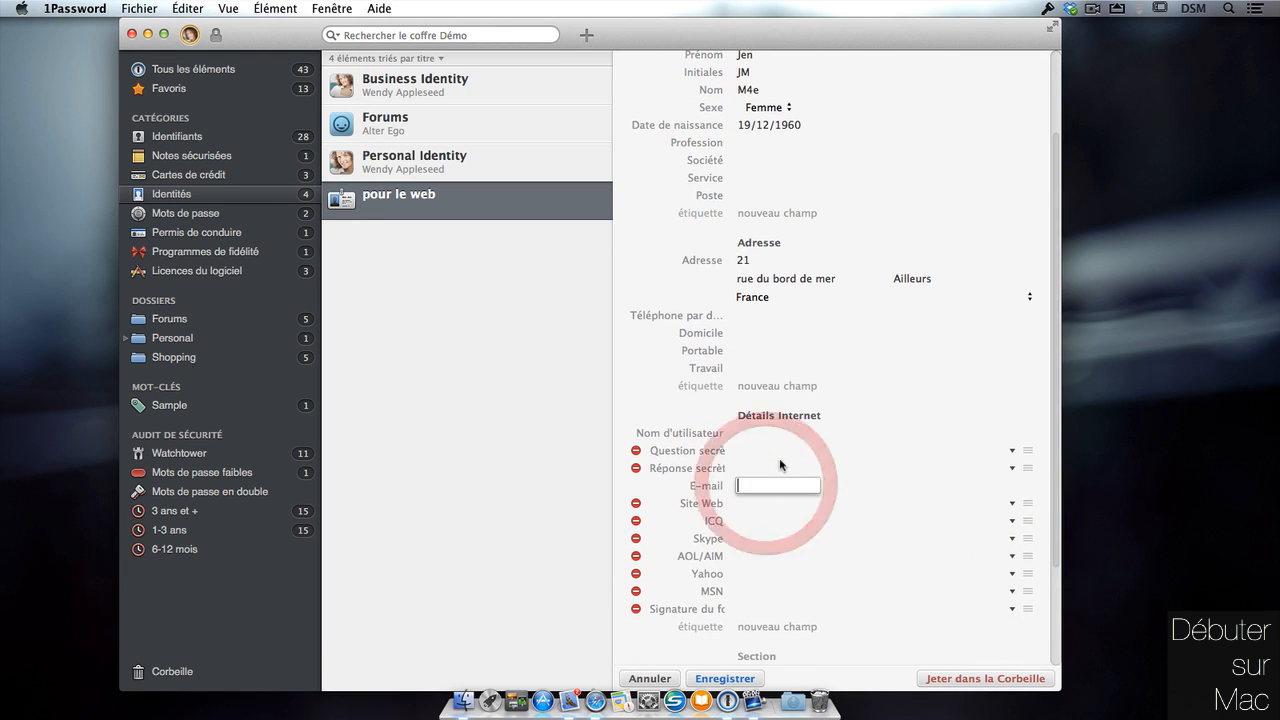
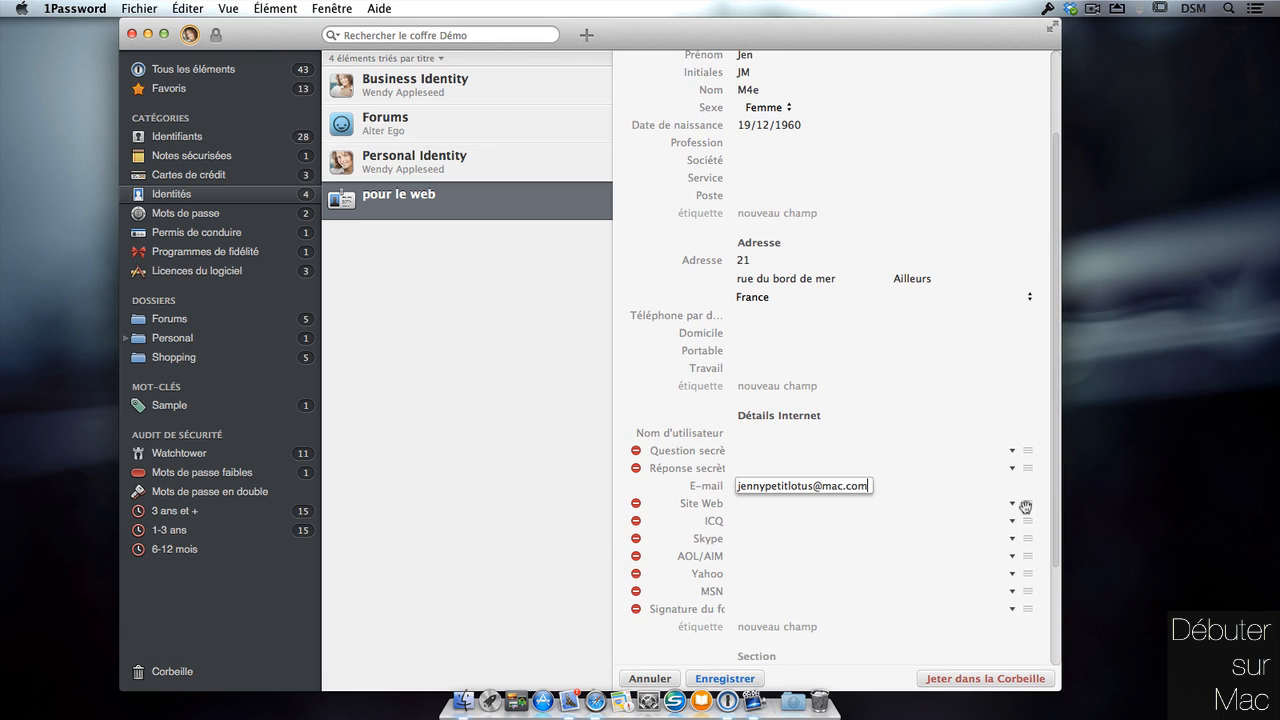
click(724, 679)
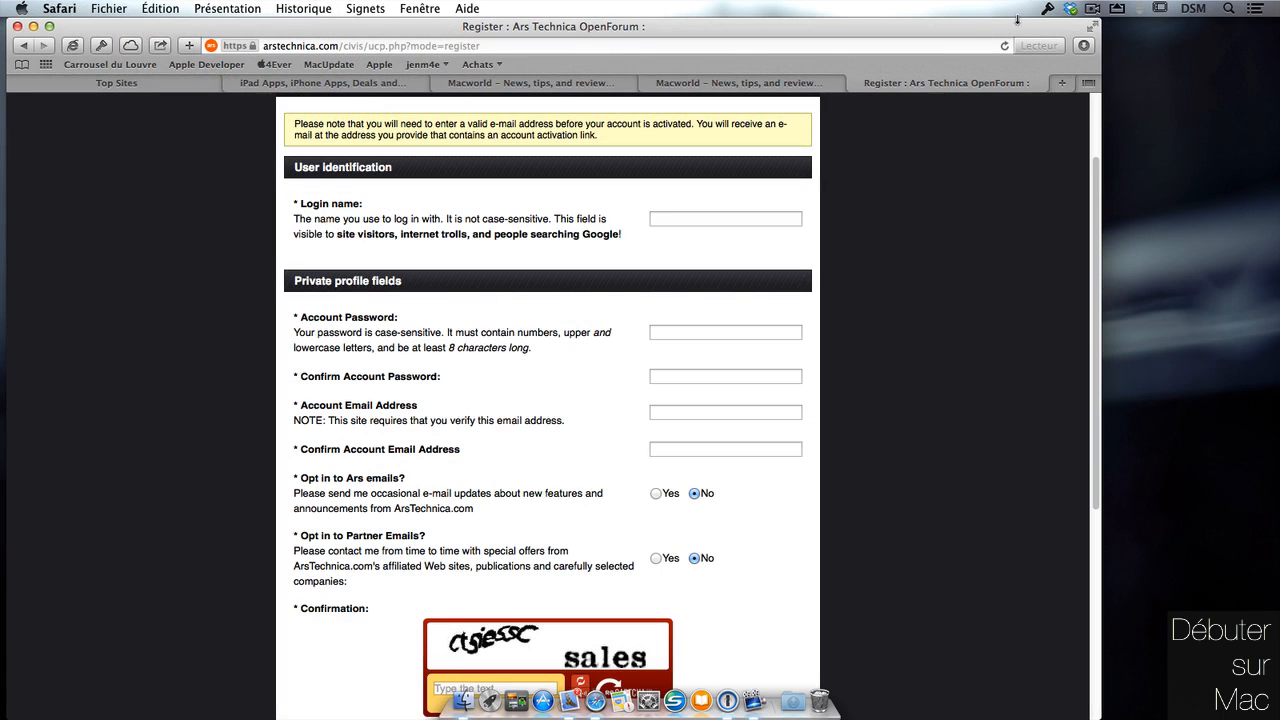
Auto-fill the Ars Technica sign-up form with the Forums identity from the 1Password toolbar.
scroll(981, 158, down, 3)
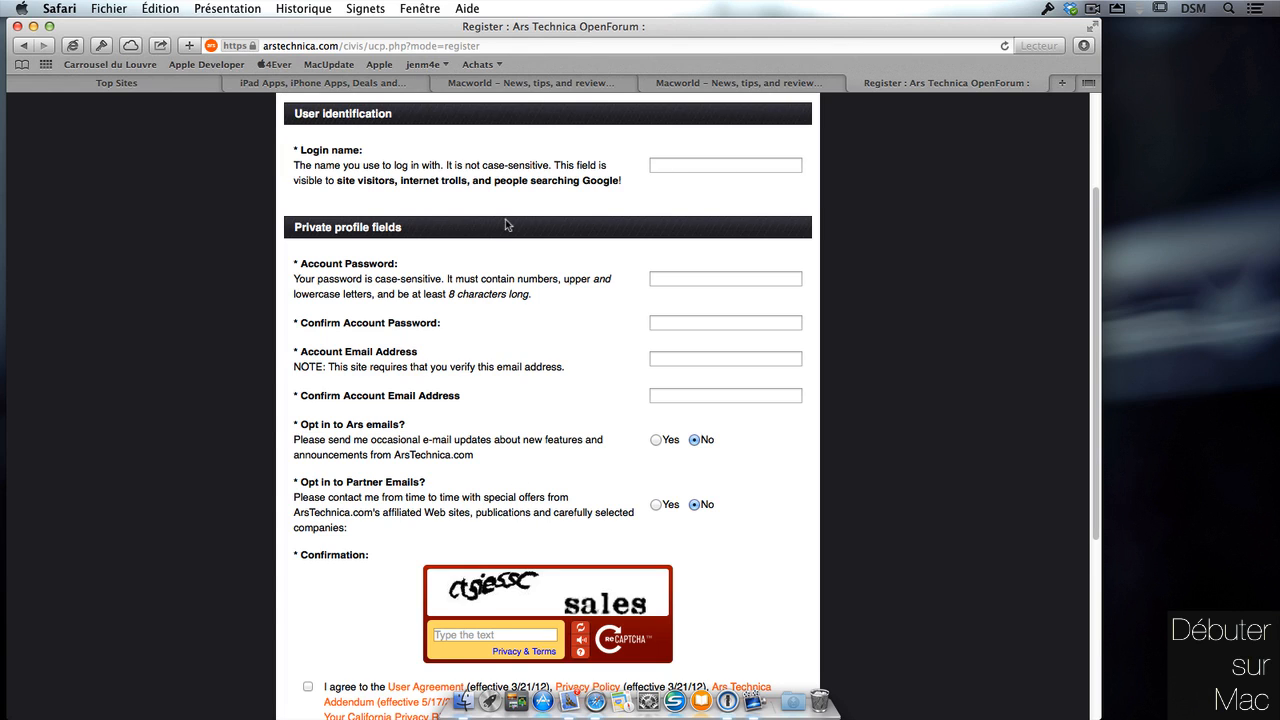
click(100, 47)
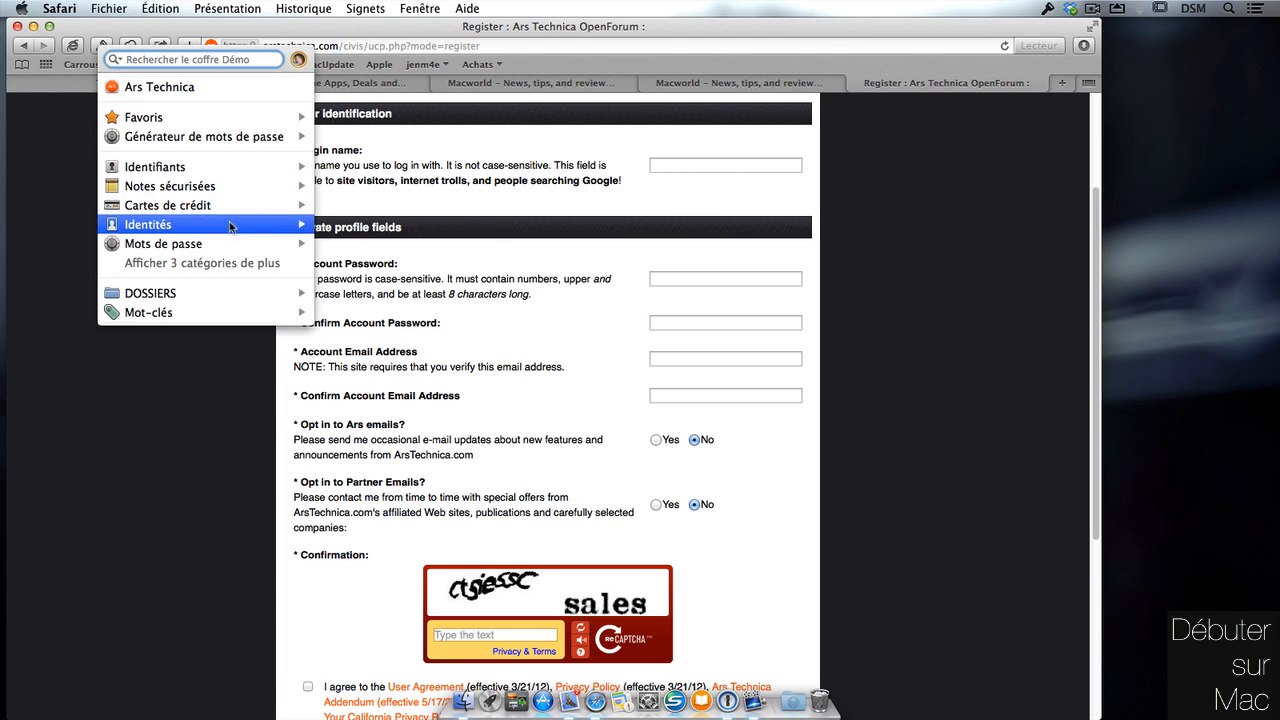
mouse_move(235, 228)
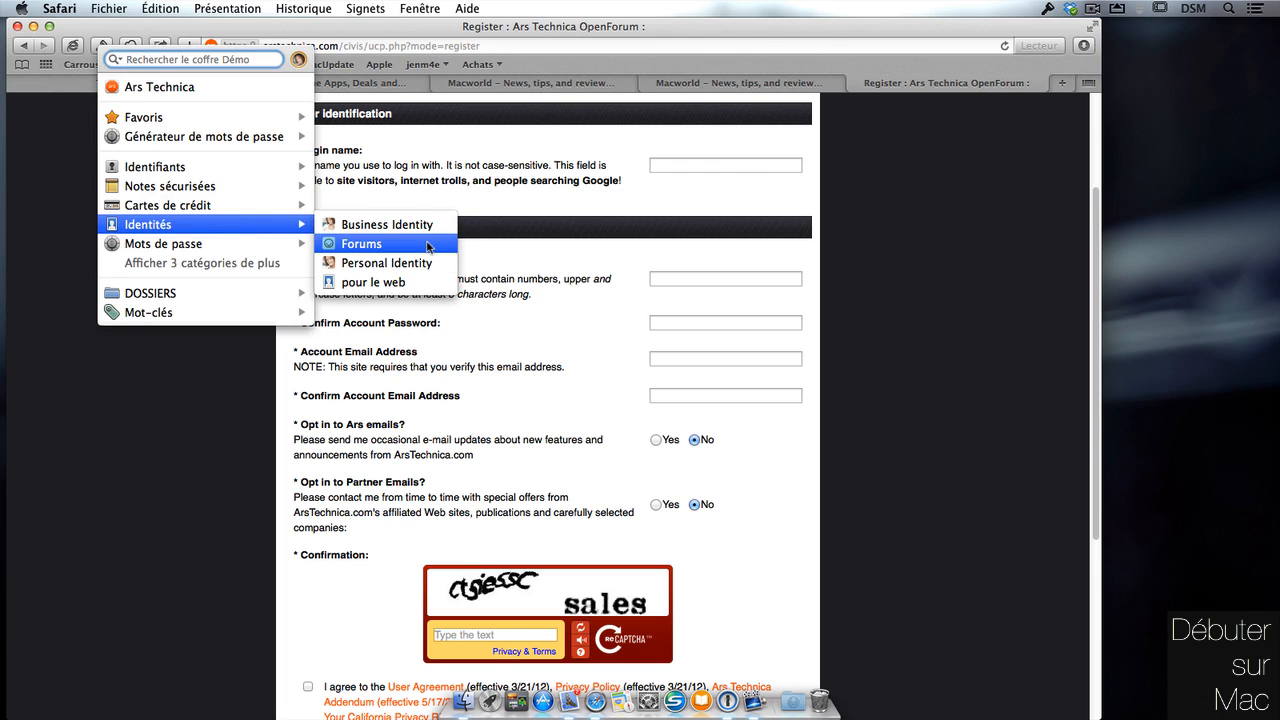
mouse_move(433, 282)
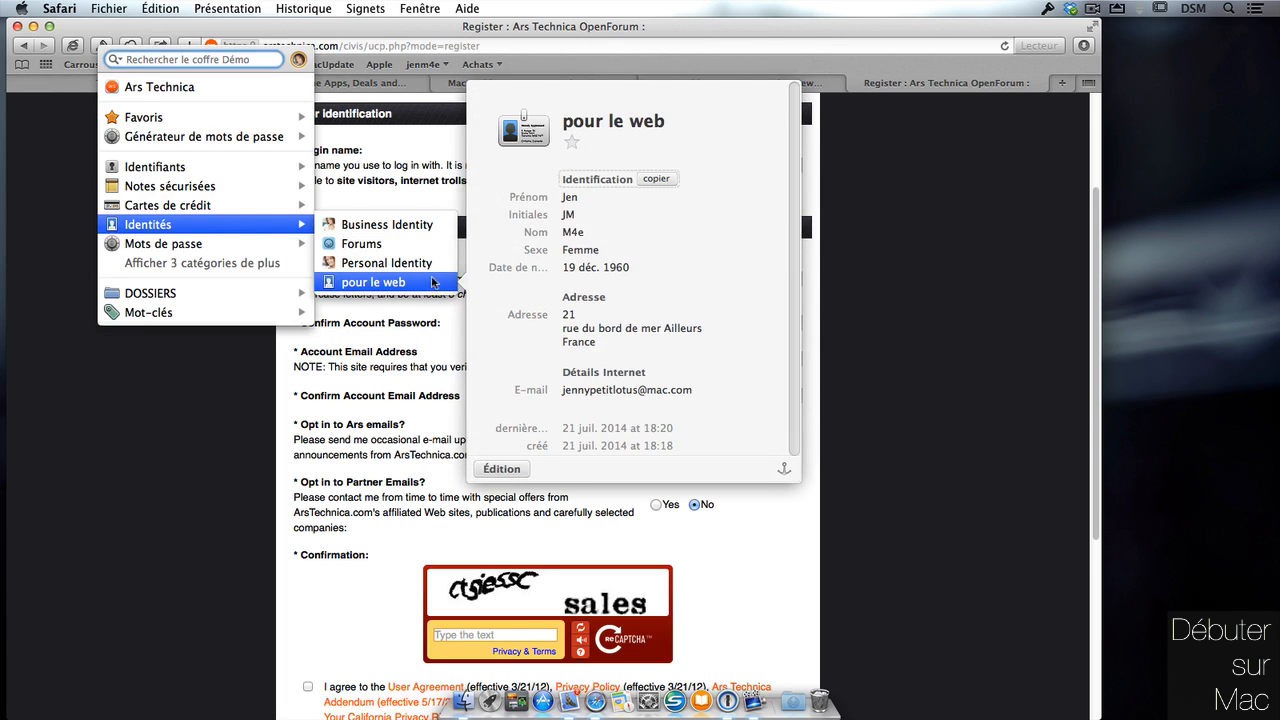
click(434, 246)
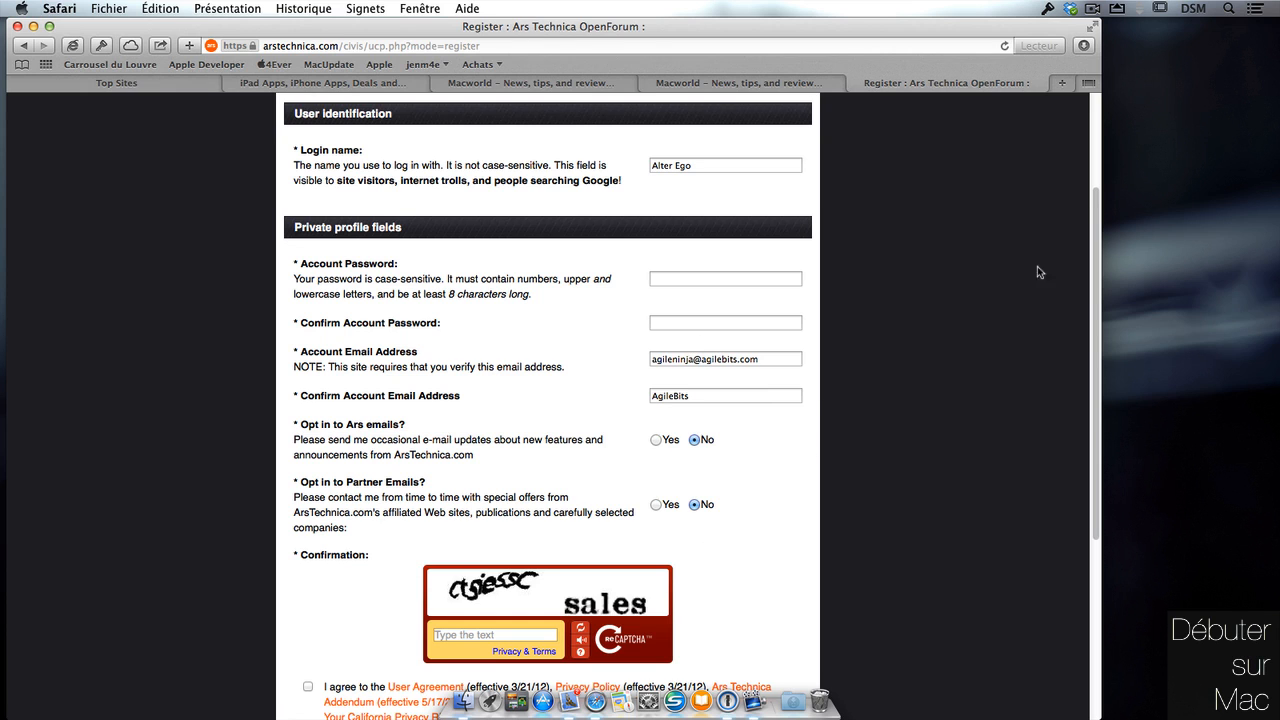
drag(1097, 272, 1074, 178)
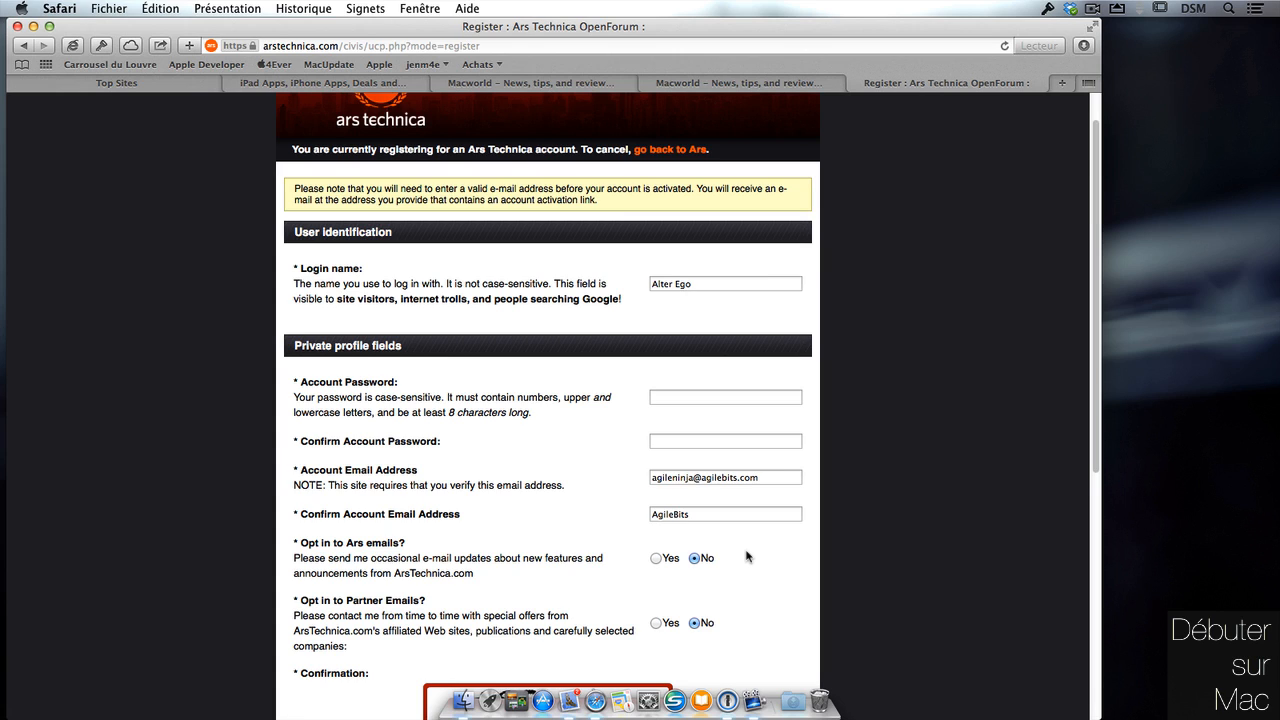
Hide the Safari window holding the Ars Technica registration form to show the desktop.
click(17, 26)
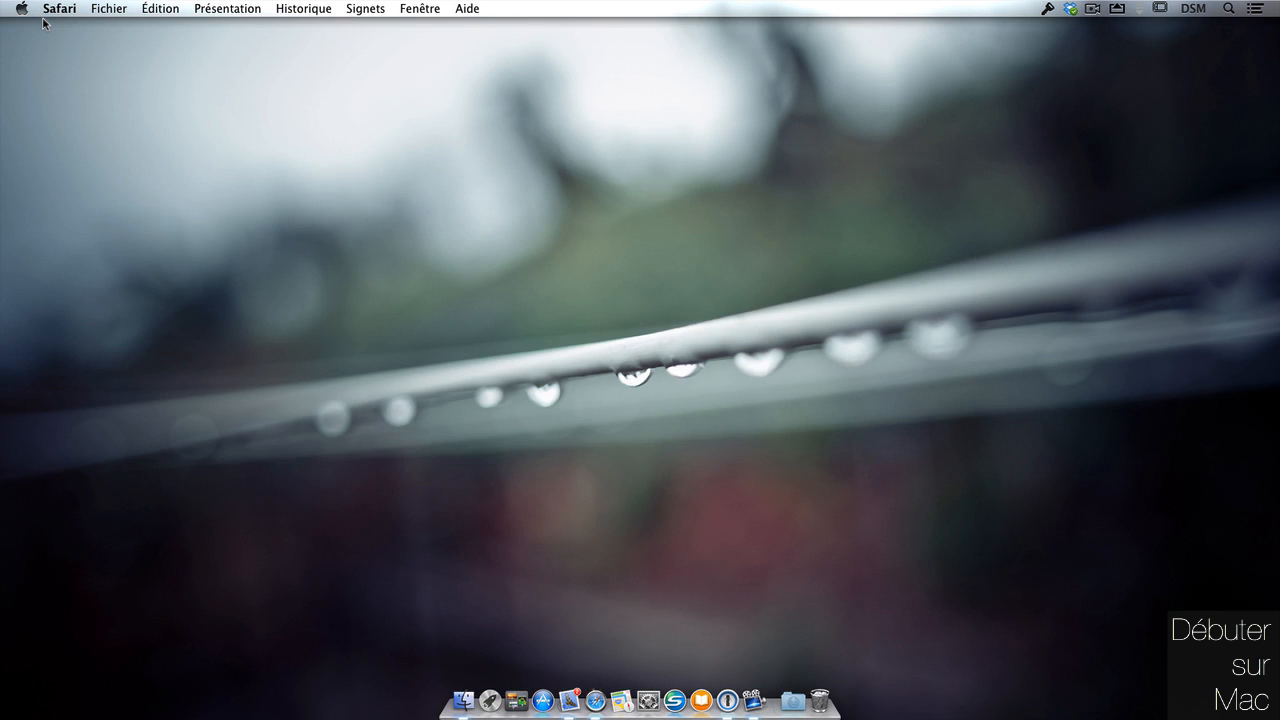
Launch 1Password from the Dock, unlocked on the Démo vault's Ars Technica login.
click(738, 688)
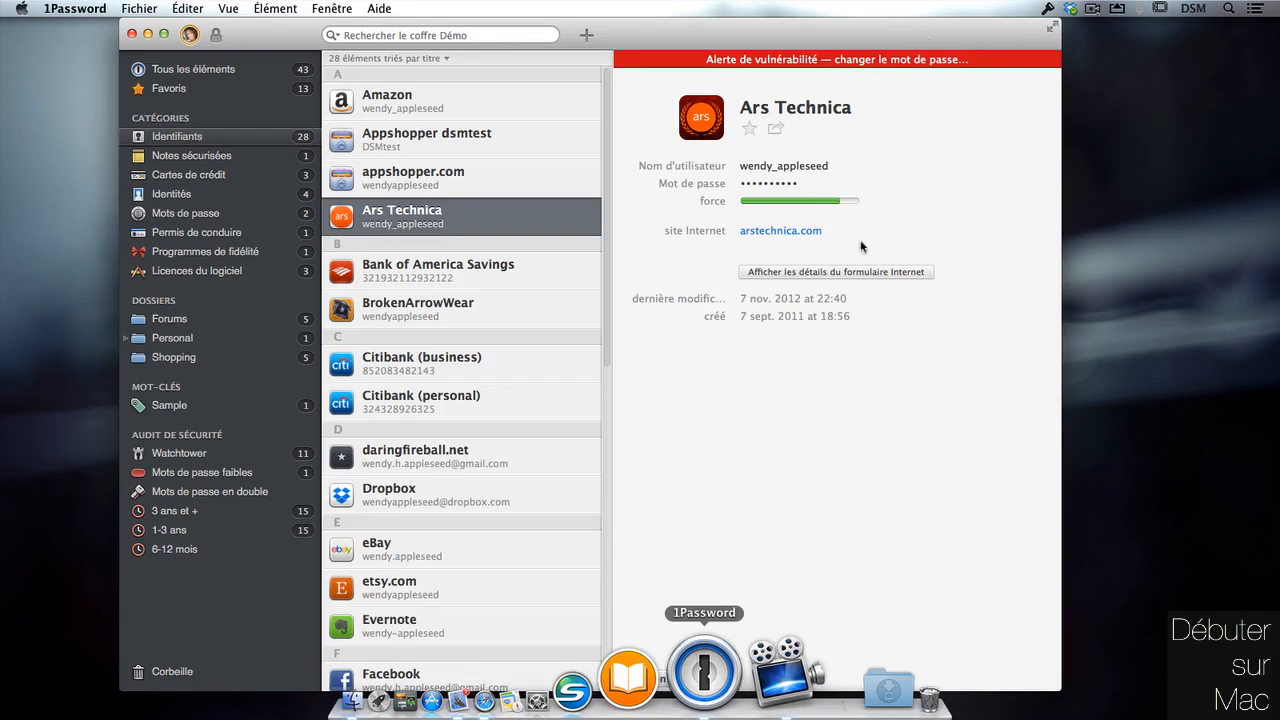
drag(923, 35, 846, 32)
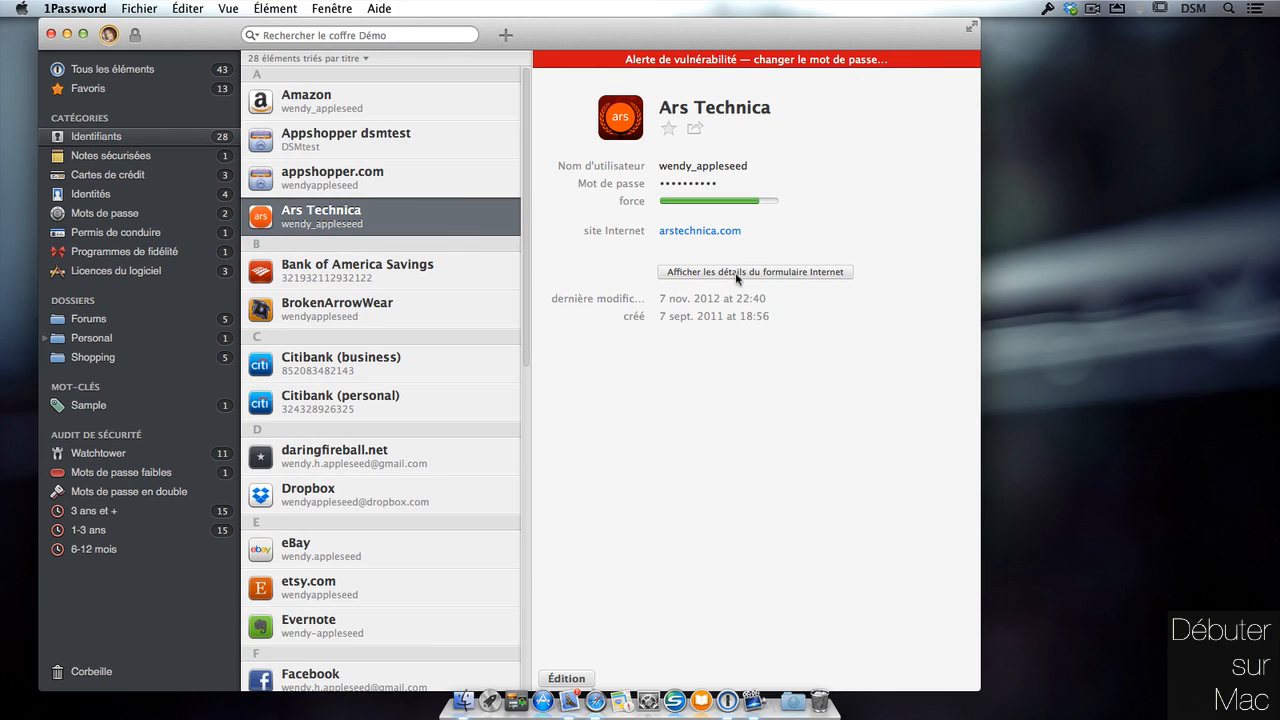
mouse_move(793, 115)
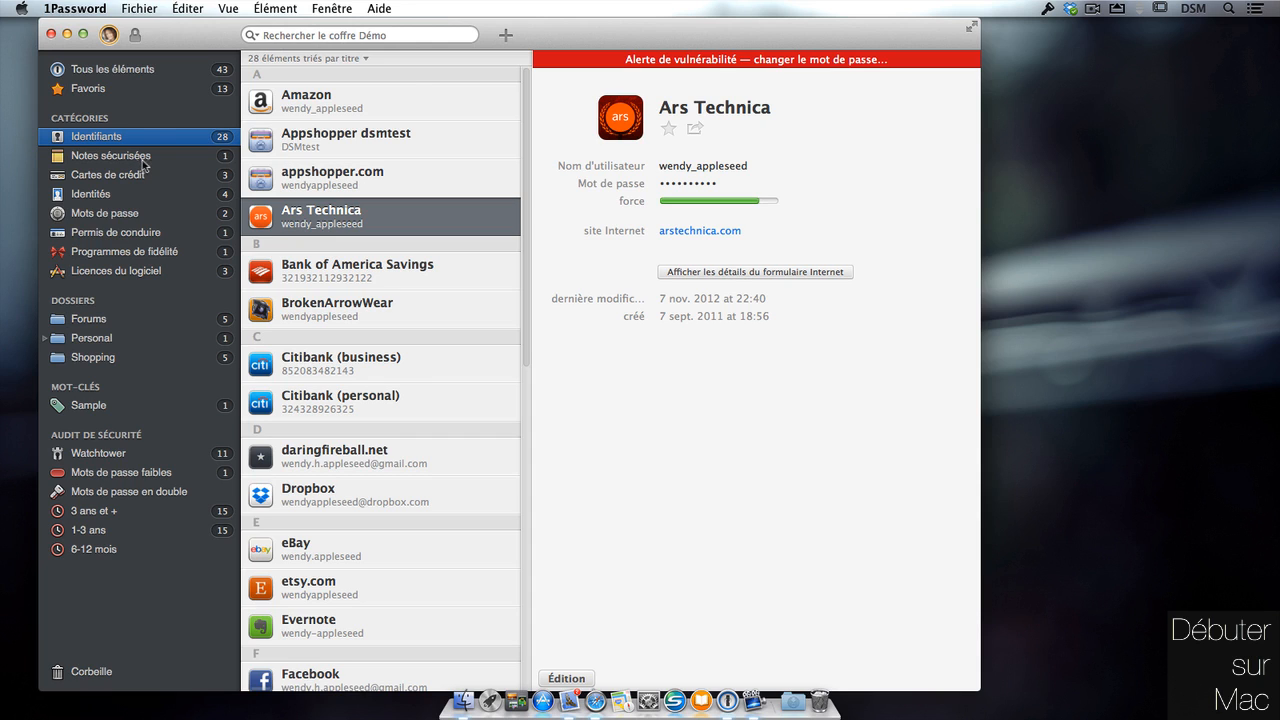
Start a new Connexion (login) item, then cancel it unsaved.
click(507, 37)
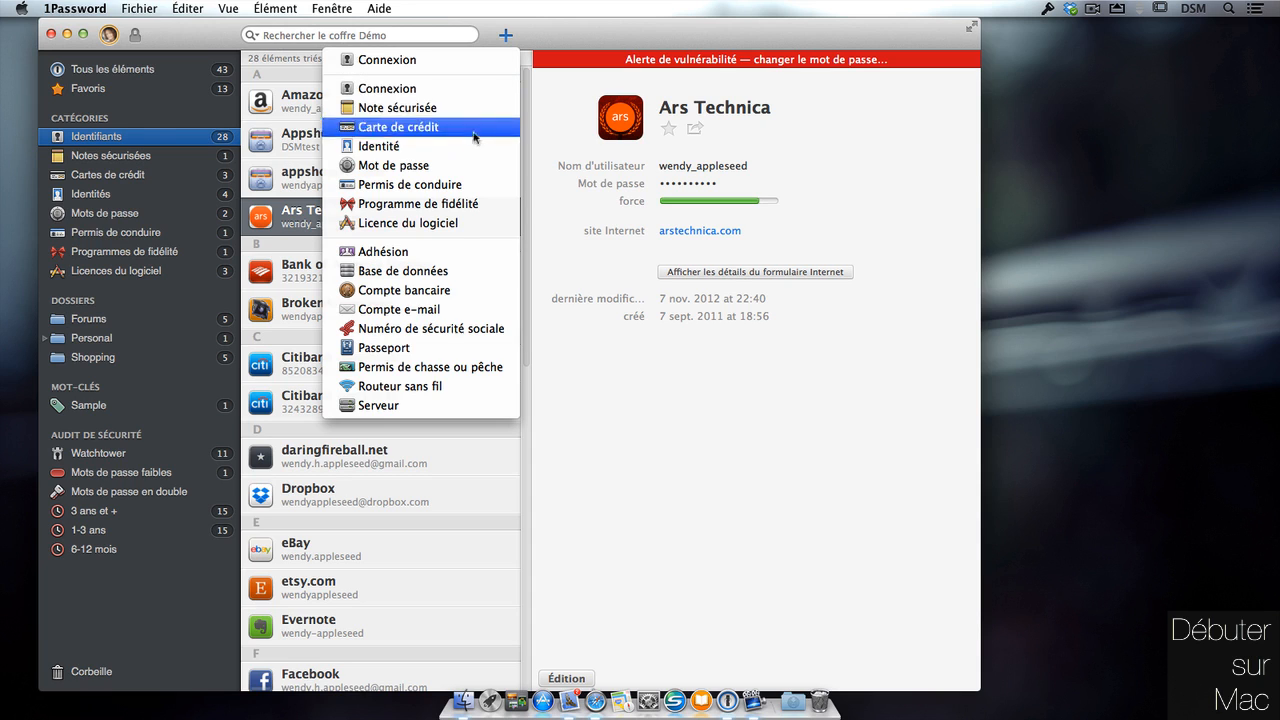
click(465, 89)
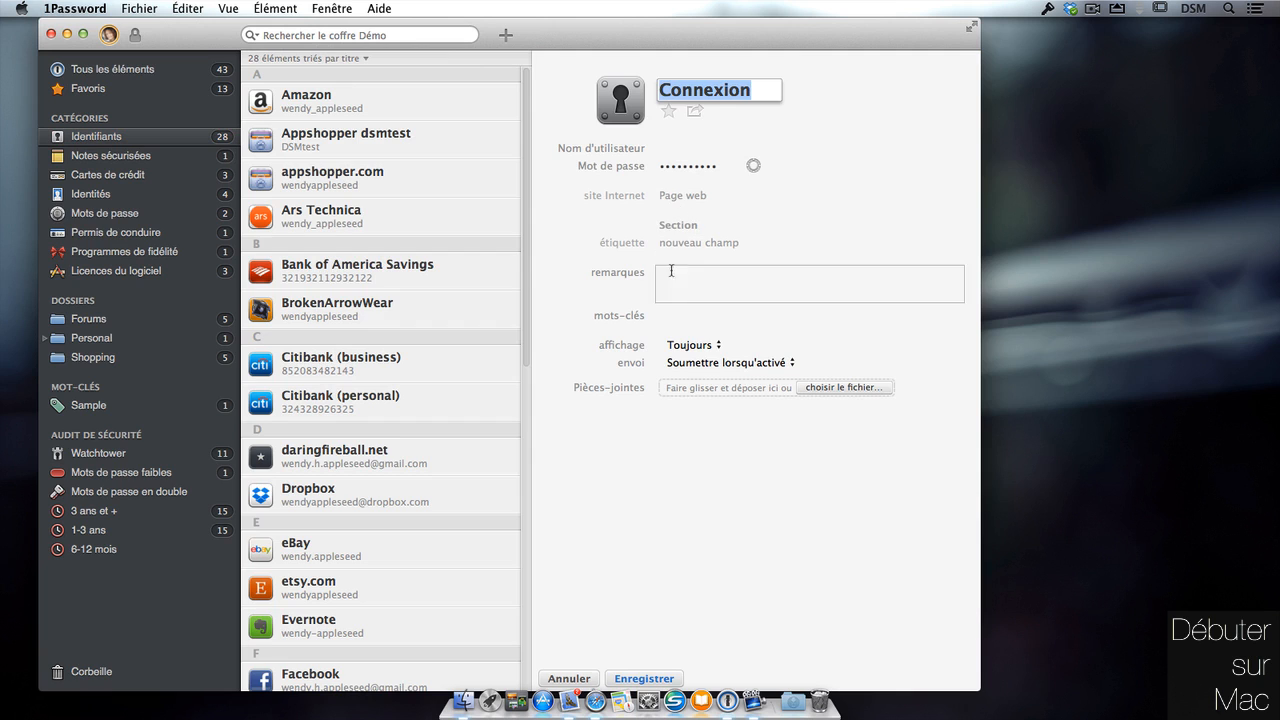
click(569, 678)
Dismiss the new-item menu and filter the sidebar to Notes sécurisées.
click(506, 35)
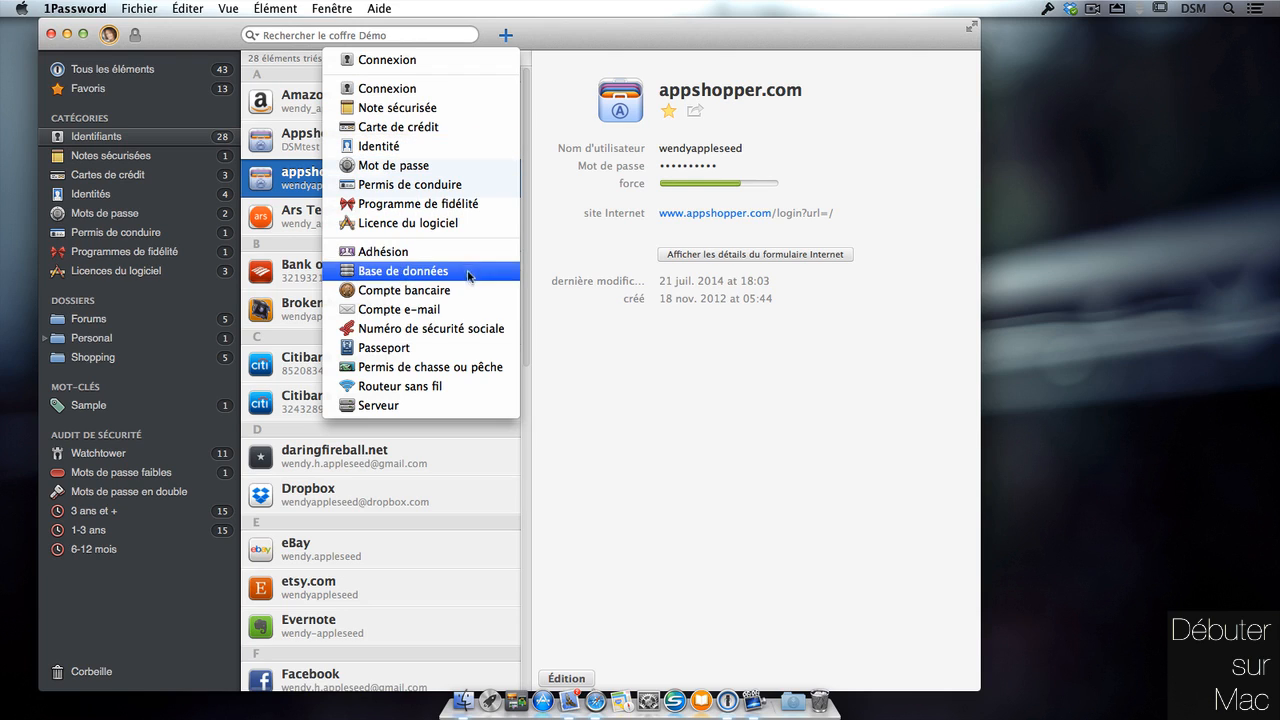
click(543, 35)
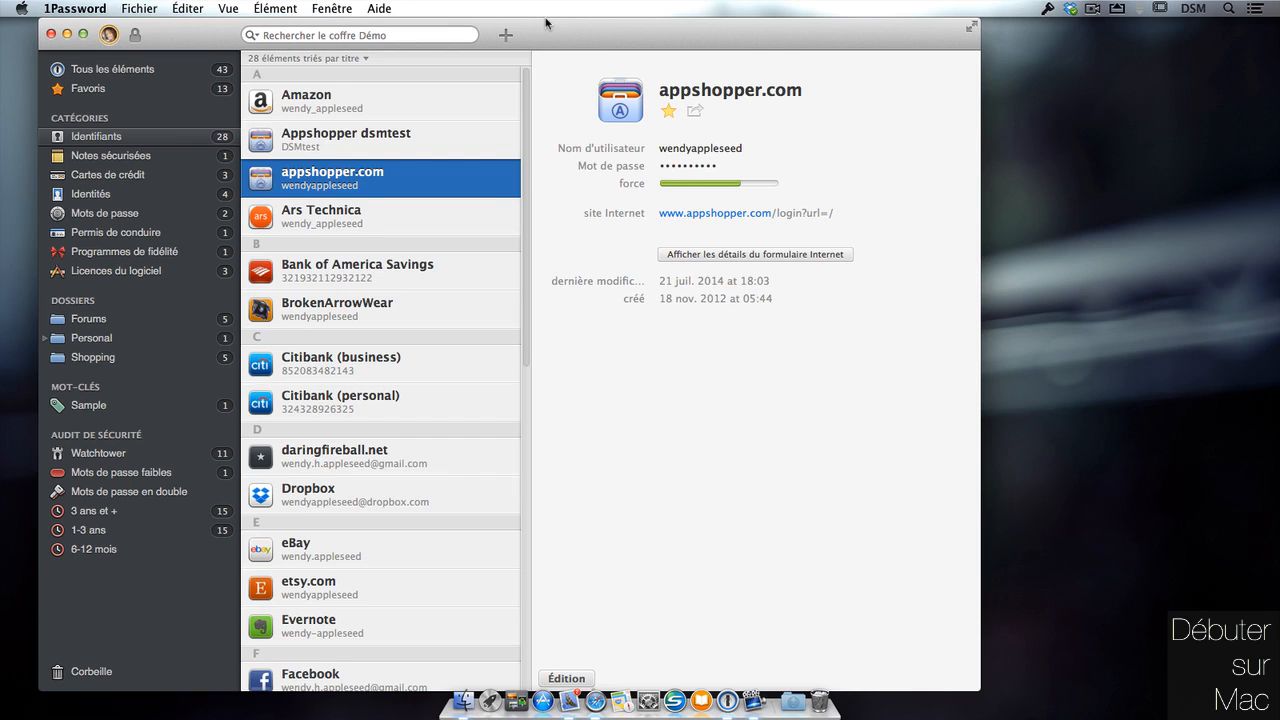
drag(705, 34, 710, 30)
click(188, 155)
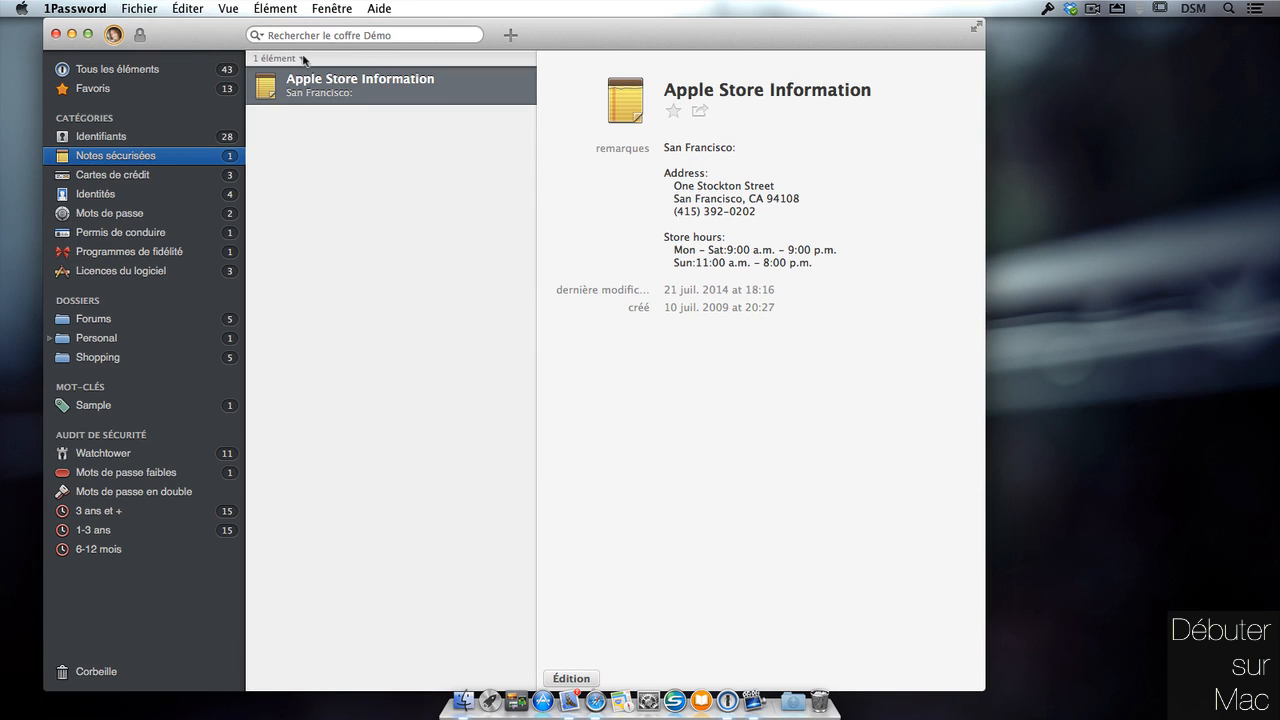
click(511, 35)
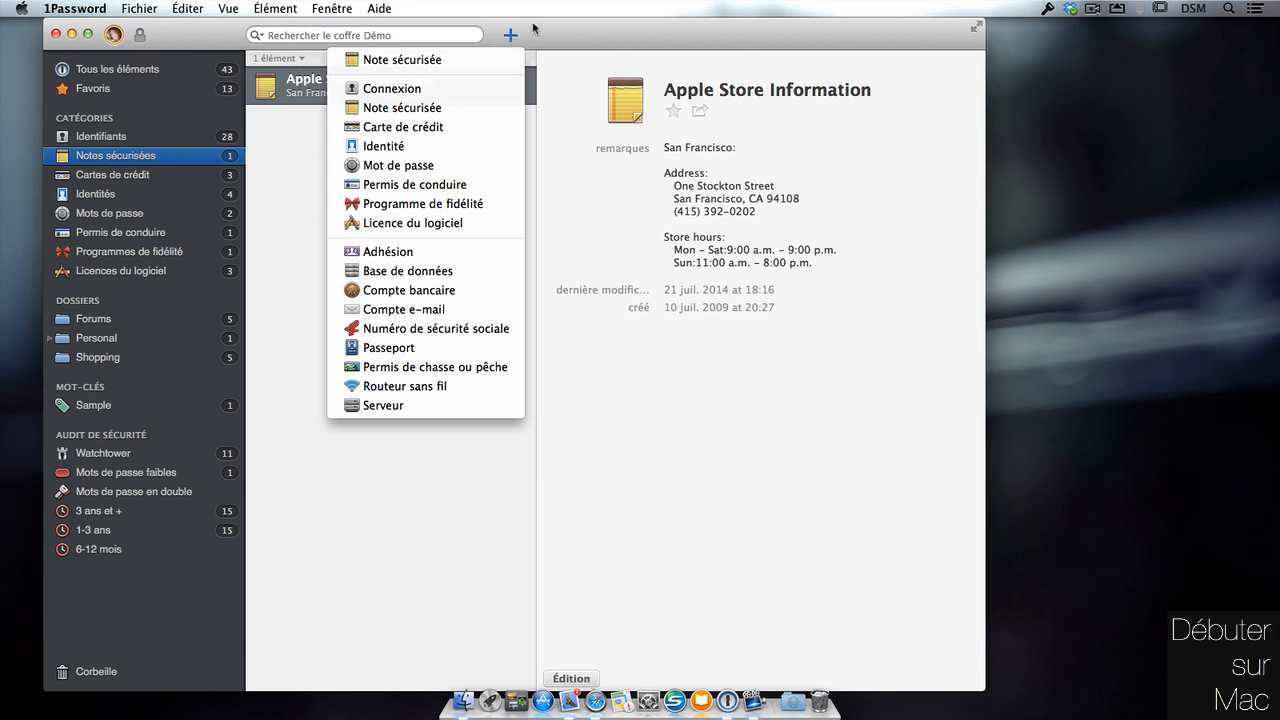
click(485, 64)
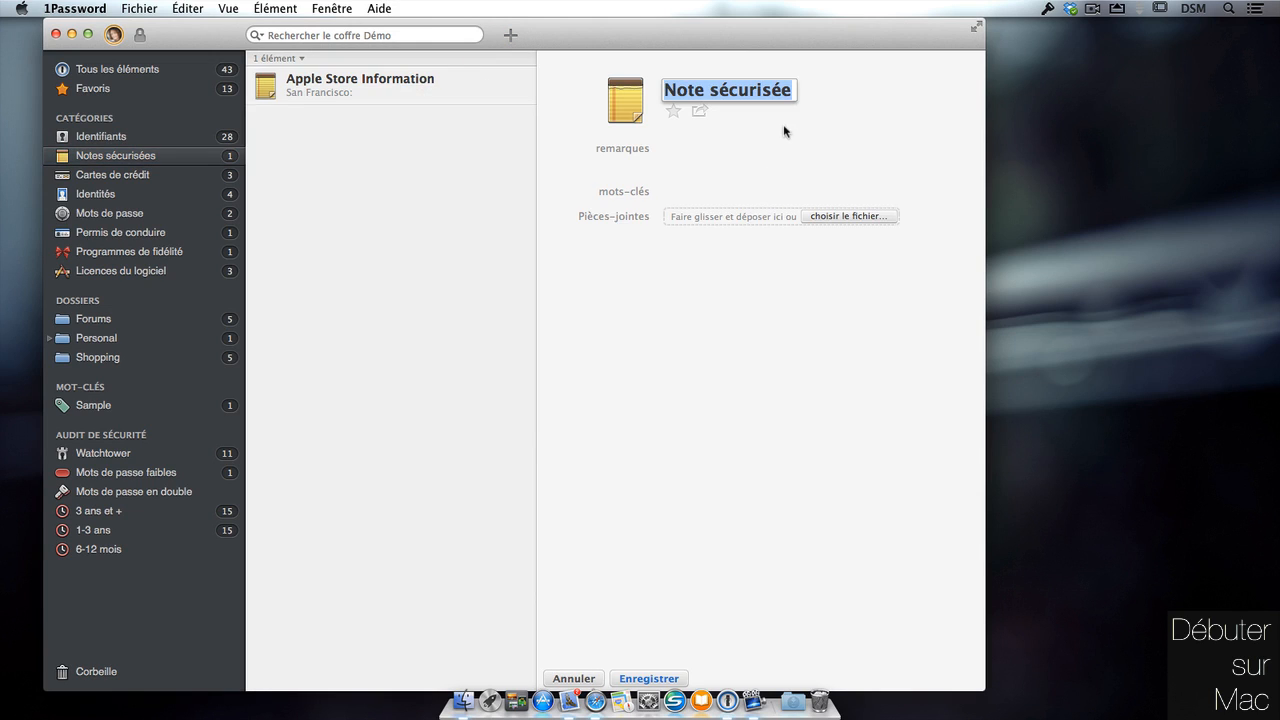
click(776, 154)
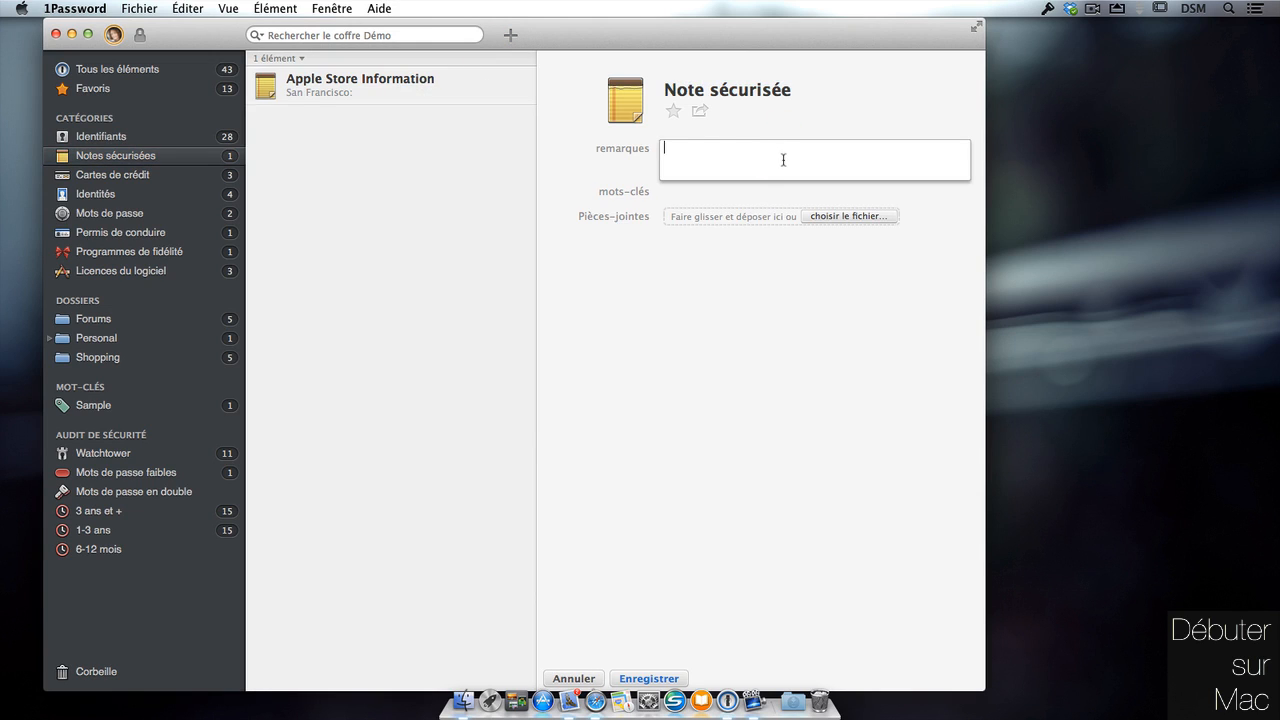
text(rebveecezrxzaere)
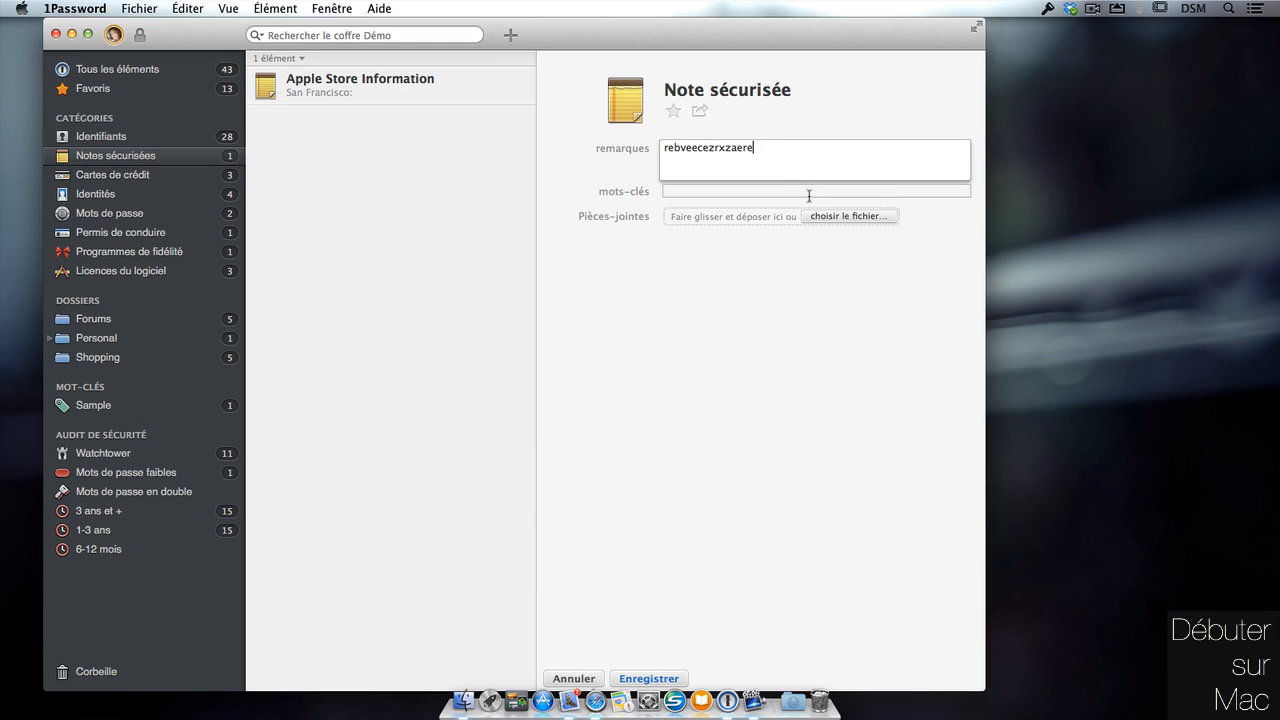
click(810, 193)
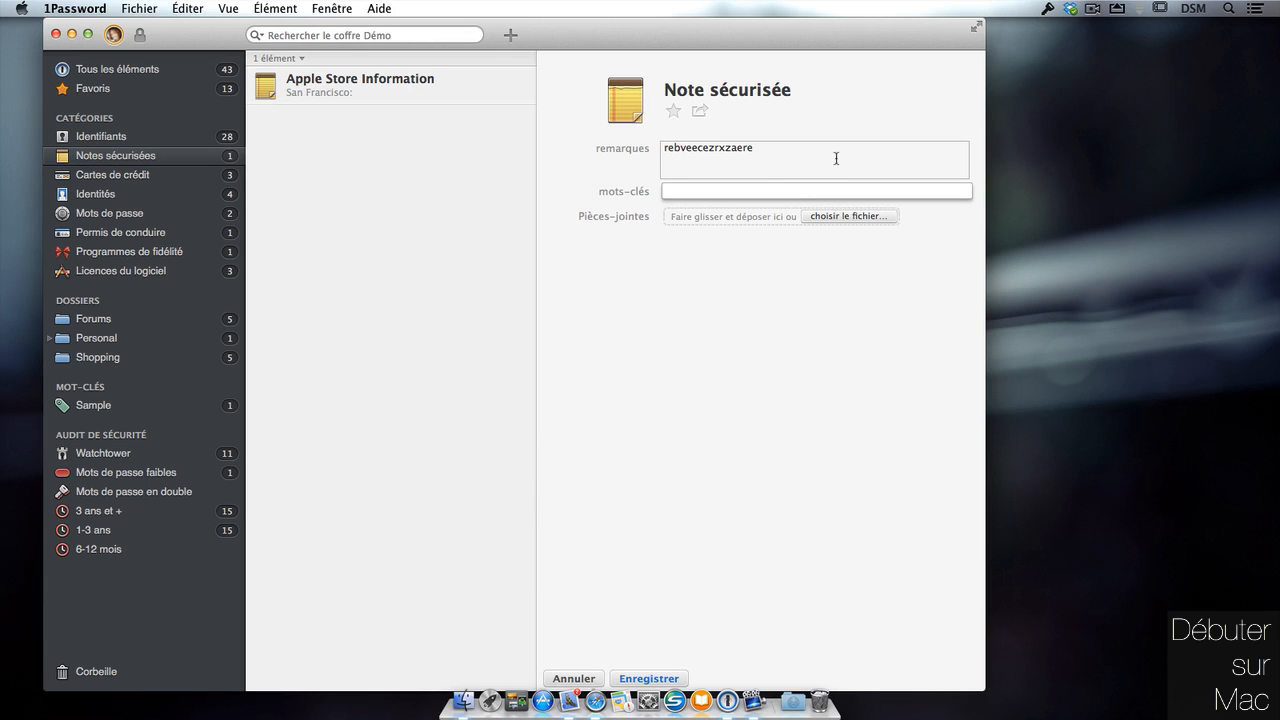
click(777, 191)
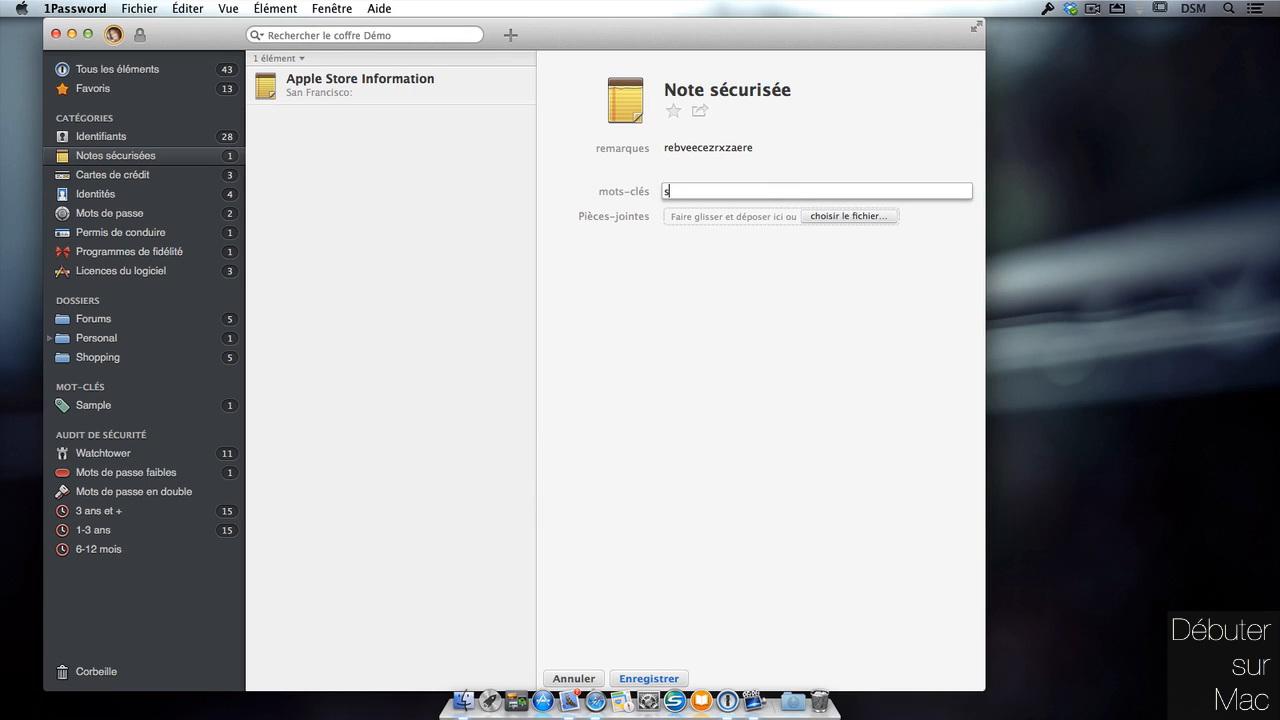
text(sa)
key(Down)
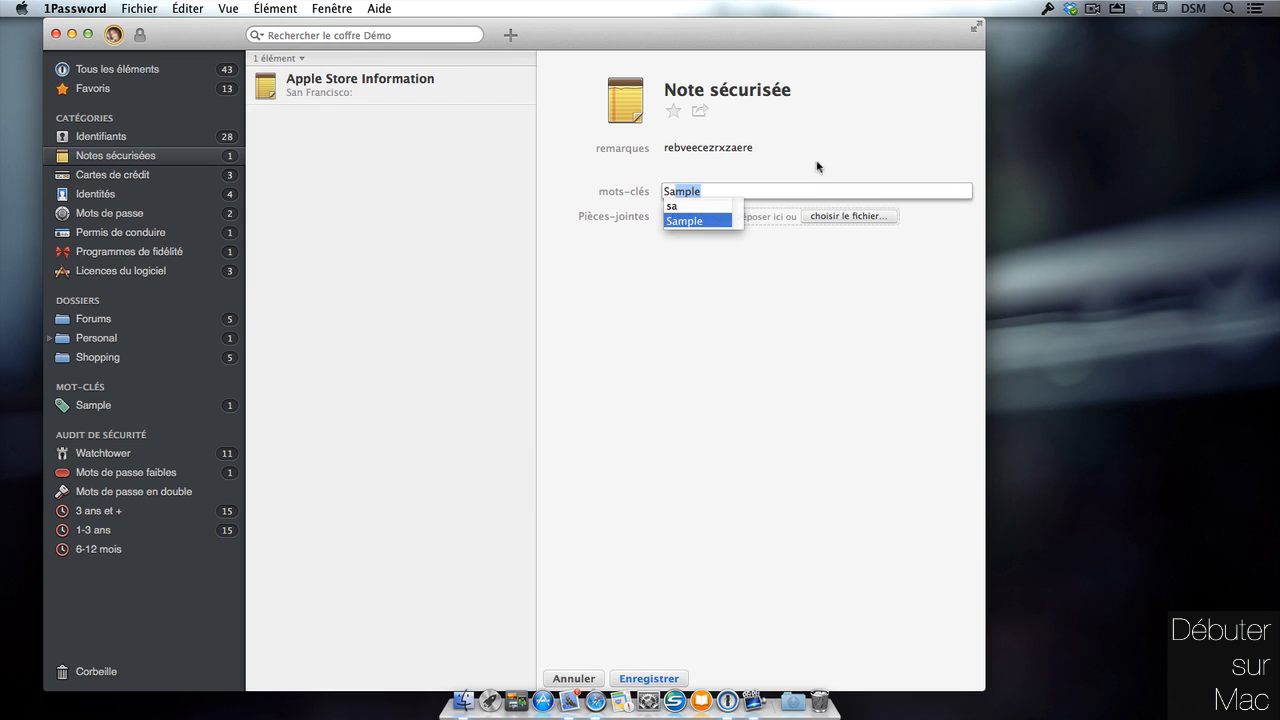
click(818, 166)
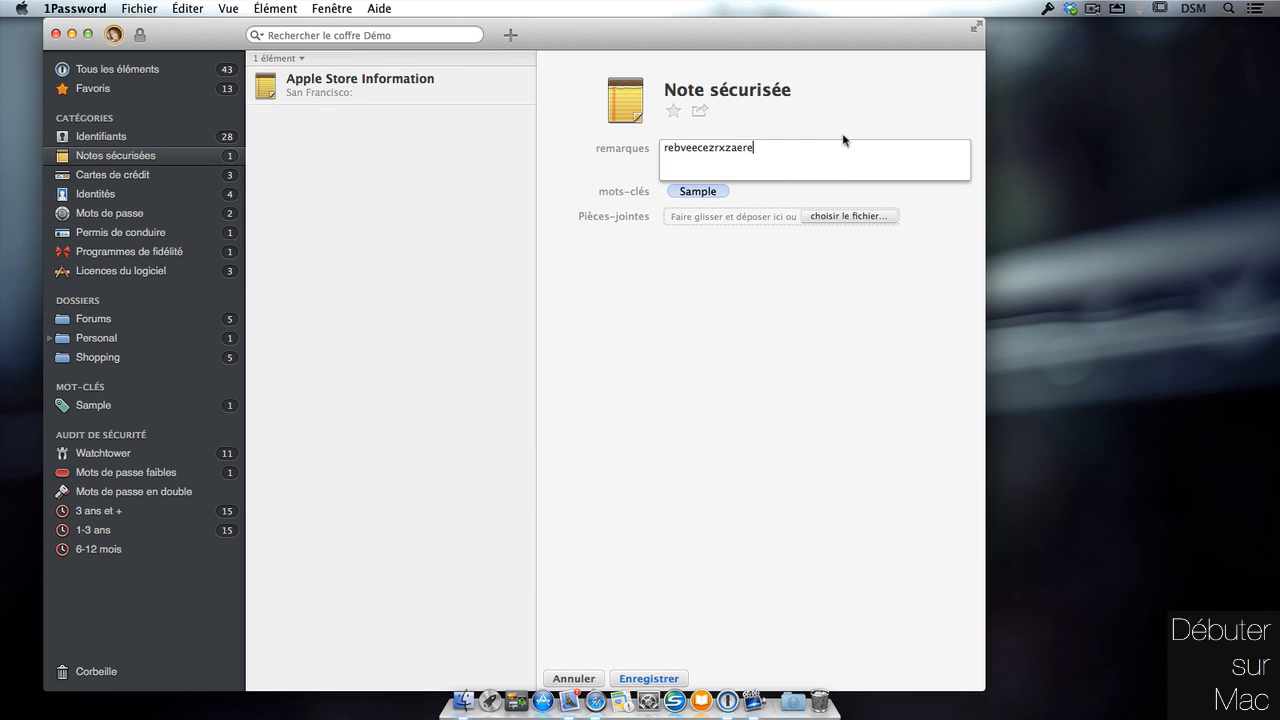
Attach filigrane1.png from the Images folder to the note and save it.
click(867, 219)
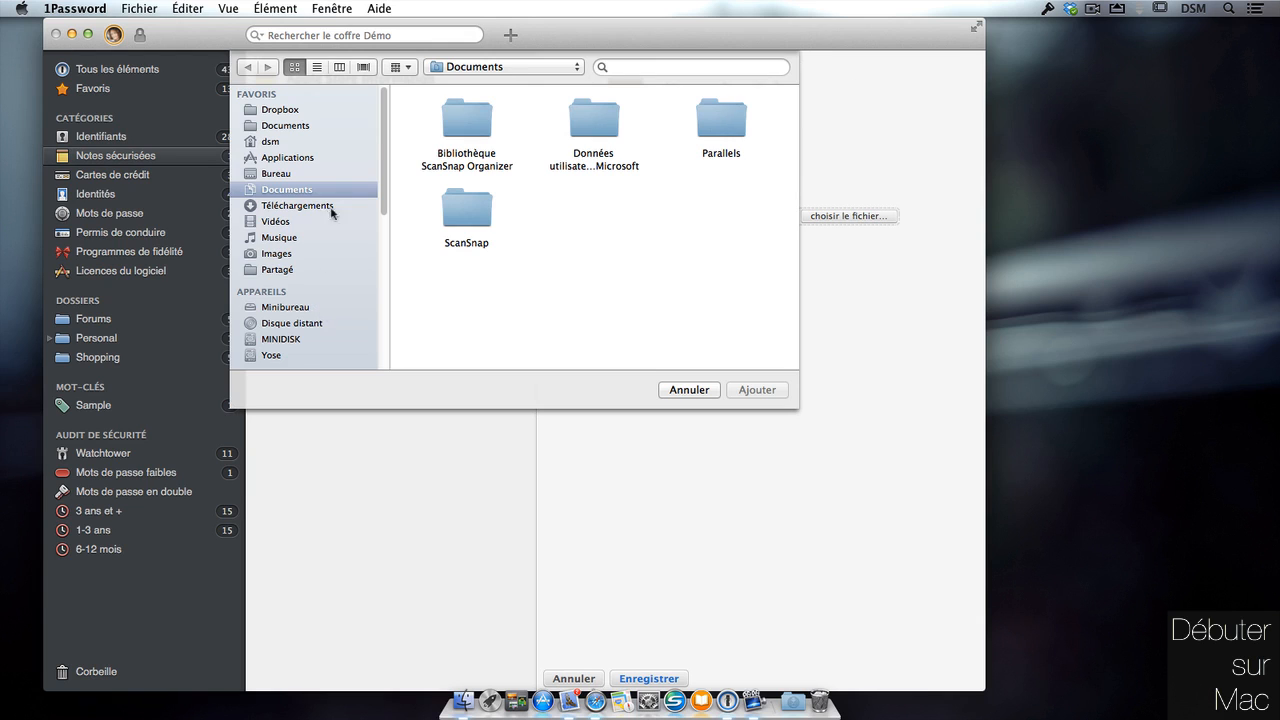
click(330, 237)
click(596, 210)
click(770, 393)
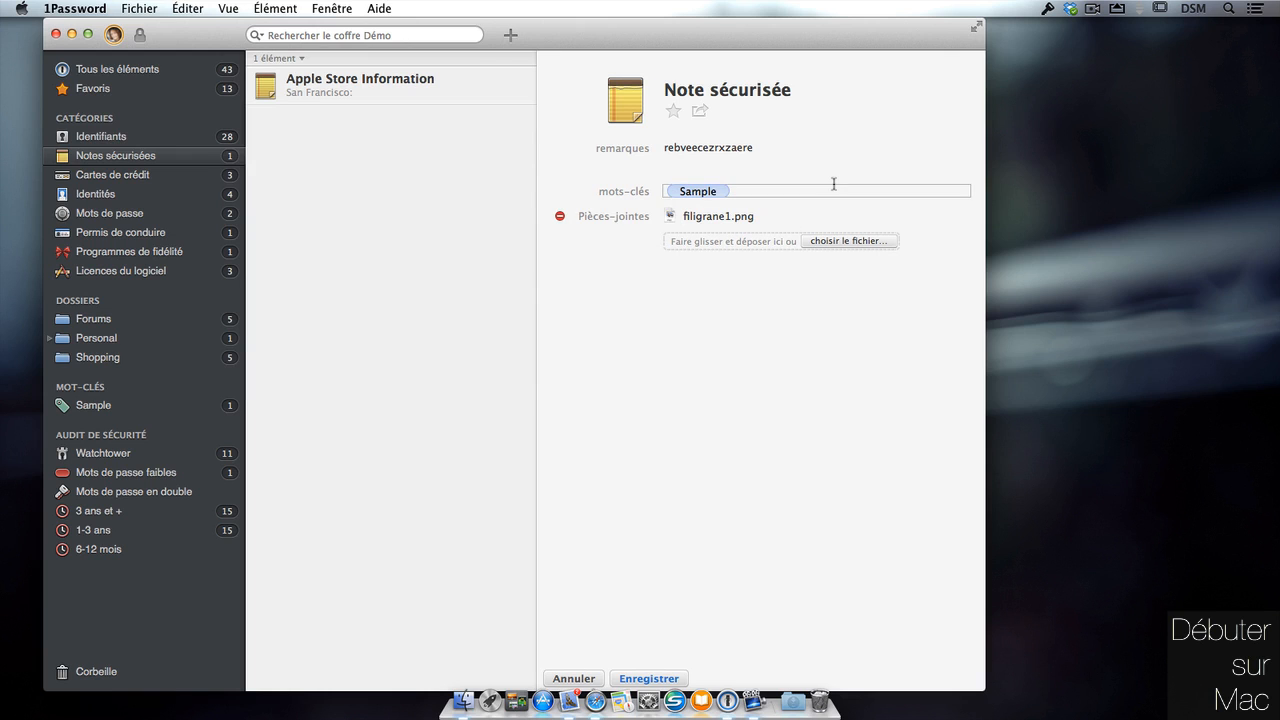
click(658, 679)
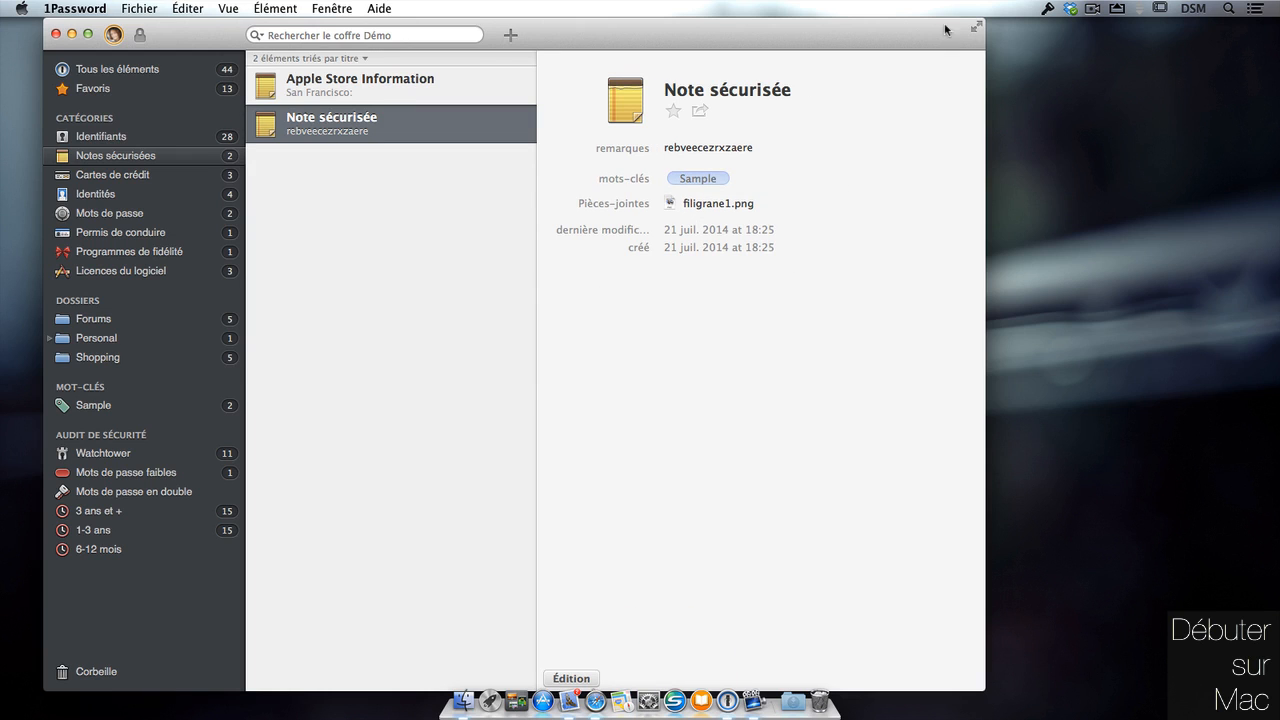
Preview the filigrane1.png attachment and copy it onto the desktop.
drag(940, 33, 944, 33)
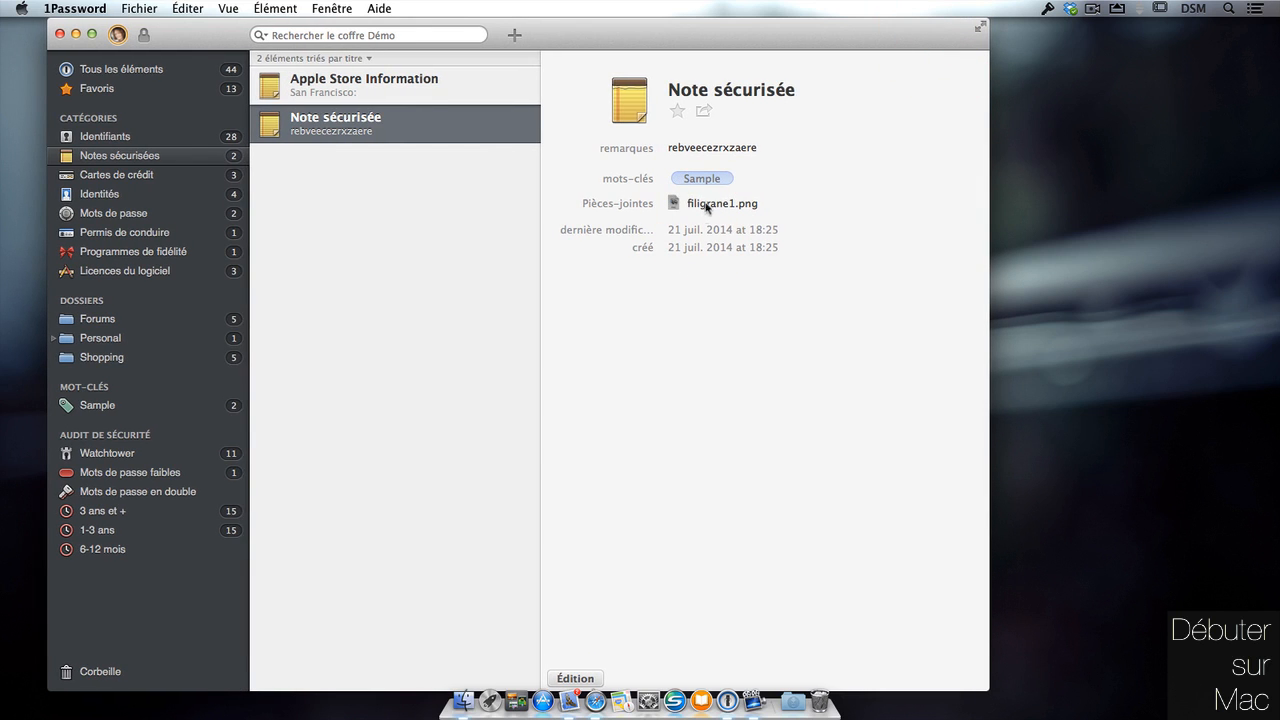
key(space)
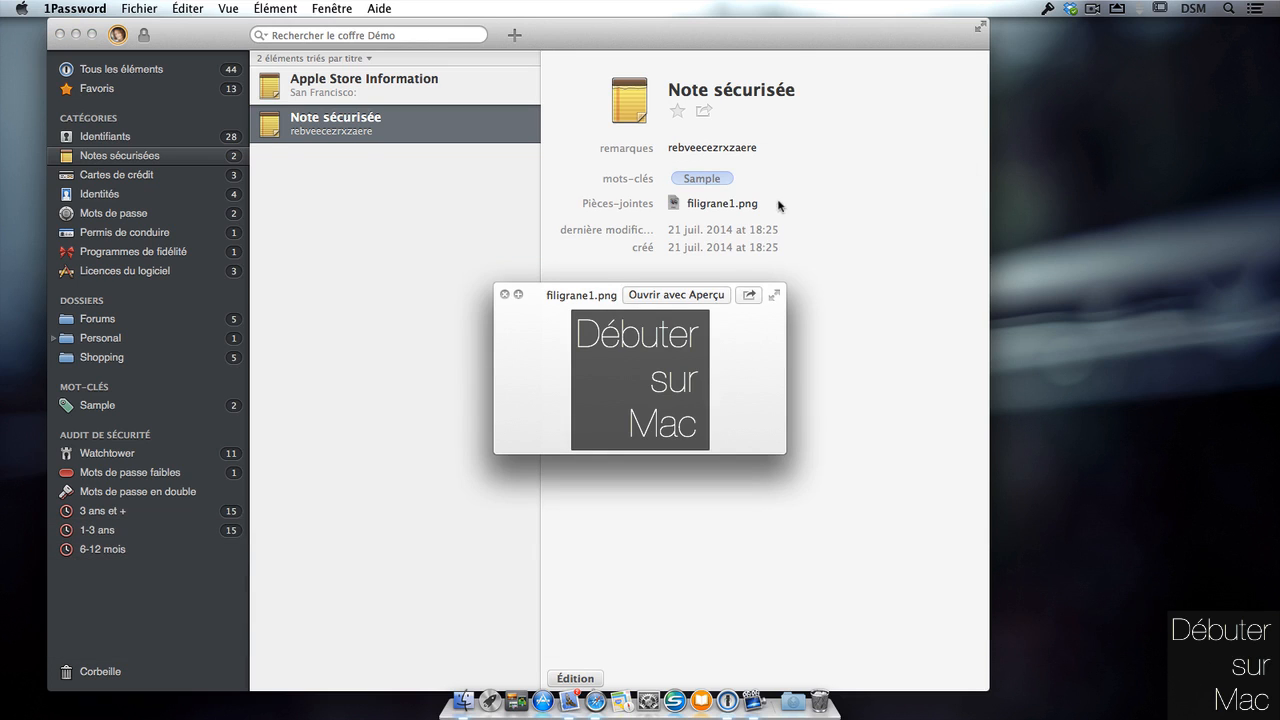
key(space)
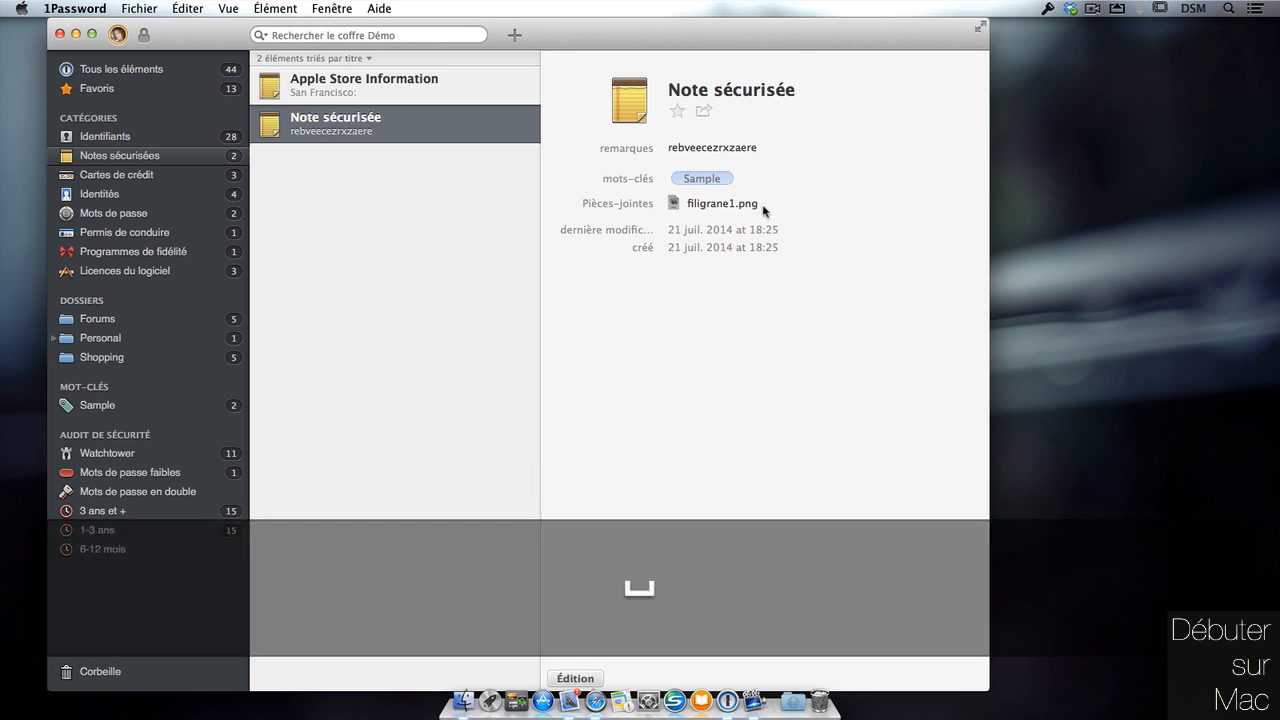
drag(674, 207, 1143, 114)
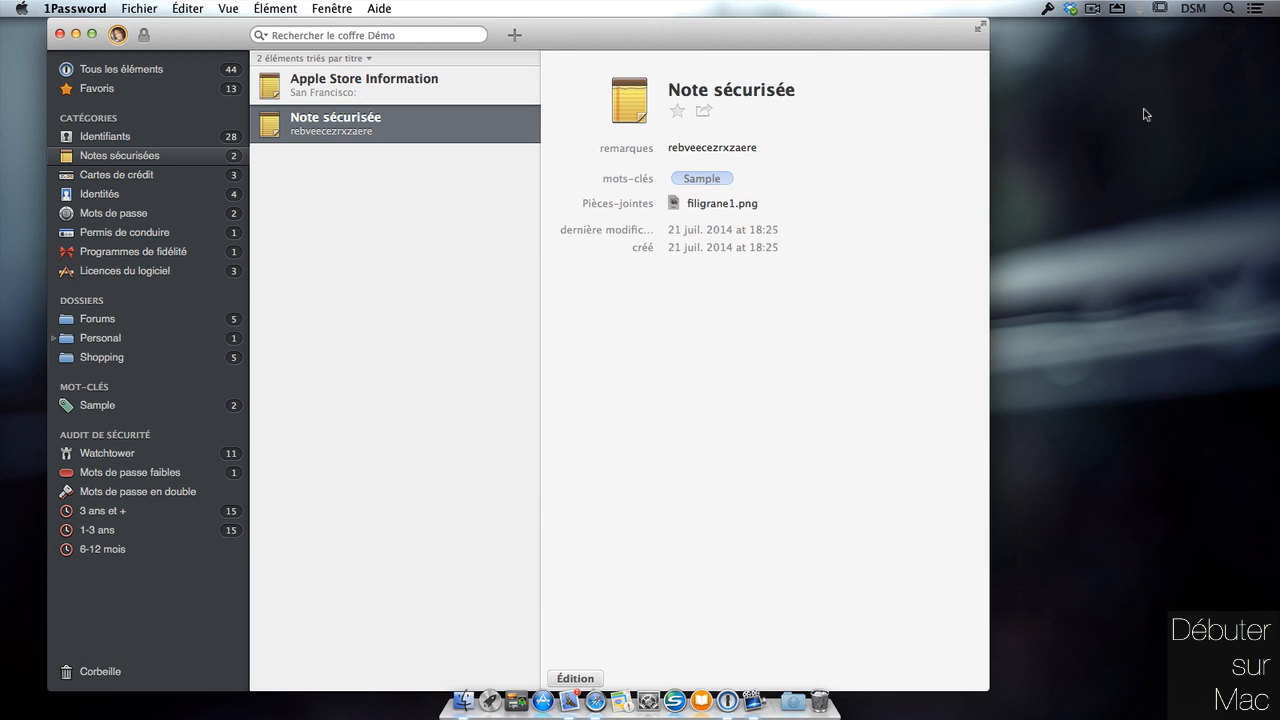
Return from the desktop to 1Password and show the Cartes de crédit category.
click(1130, 199)
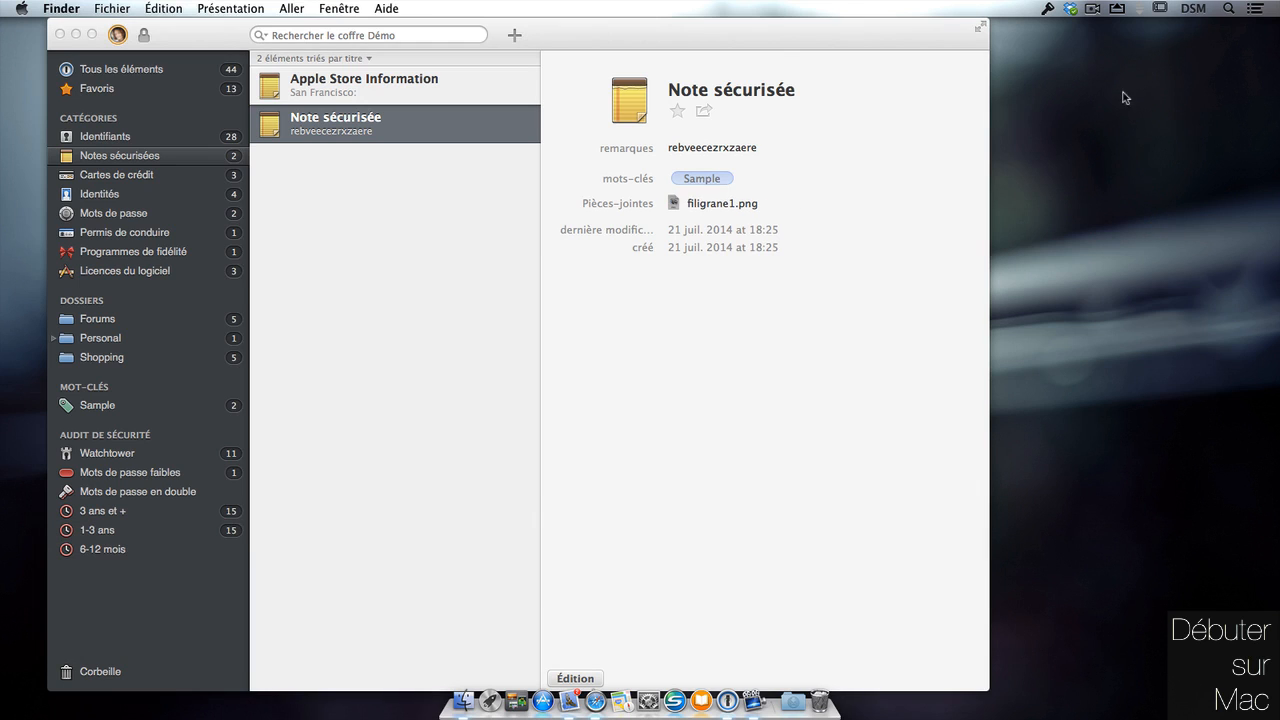
click(316, 120)
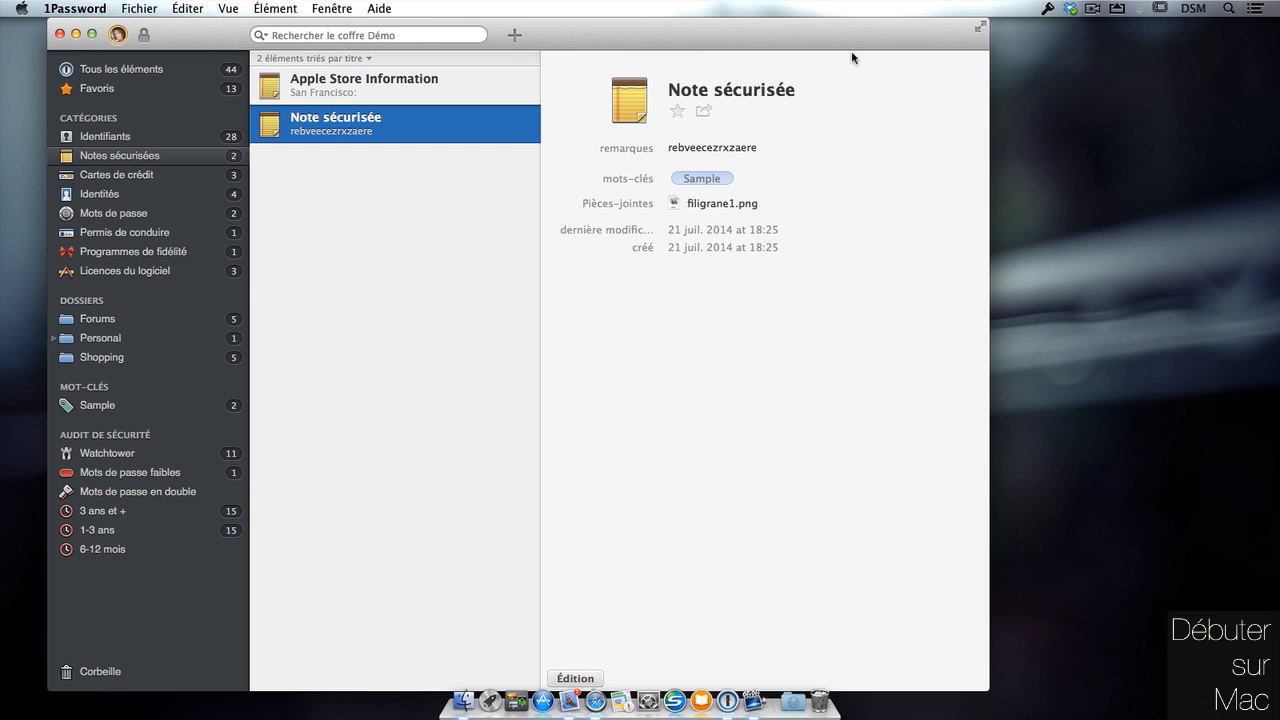
click(155, 175)
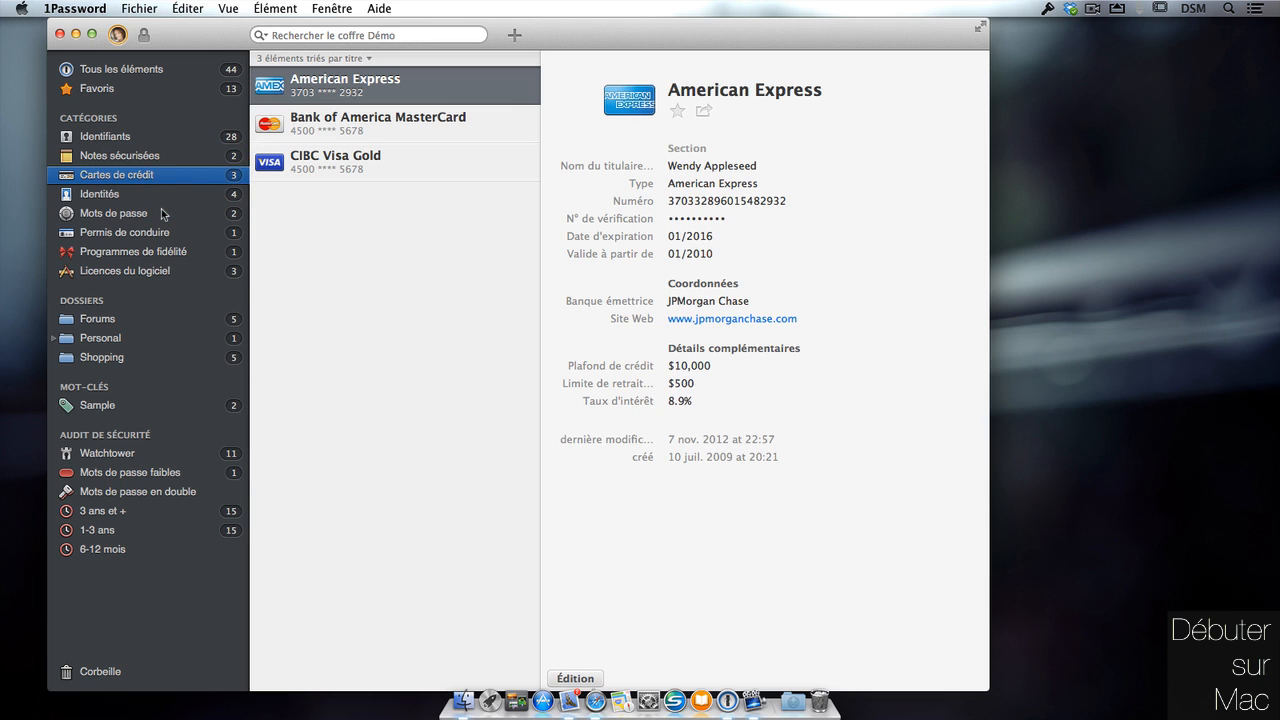
drag(882, 28, 885, 28)
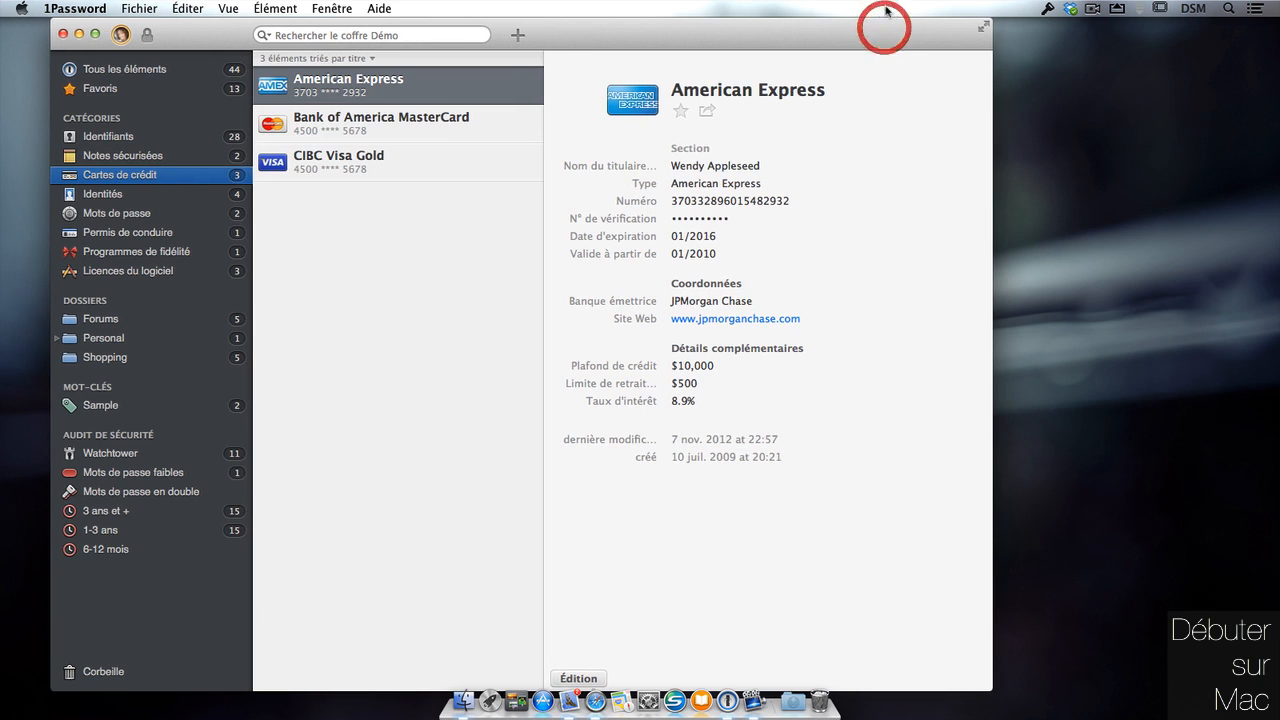
mouse_move(826, 94)
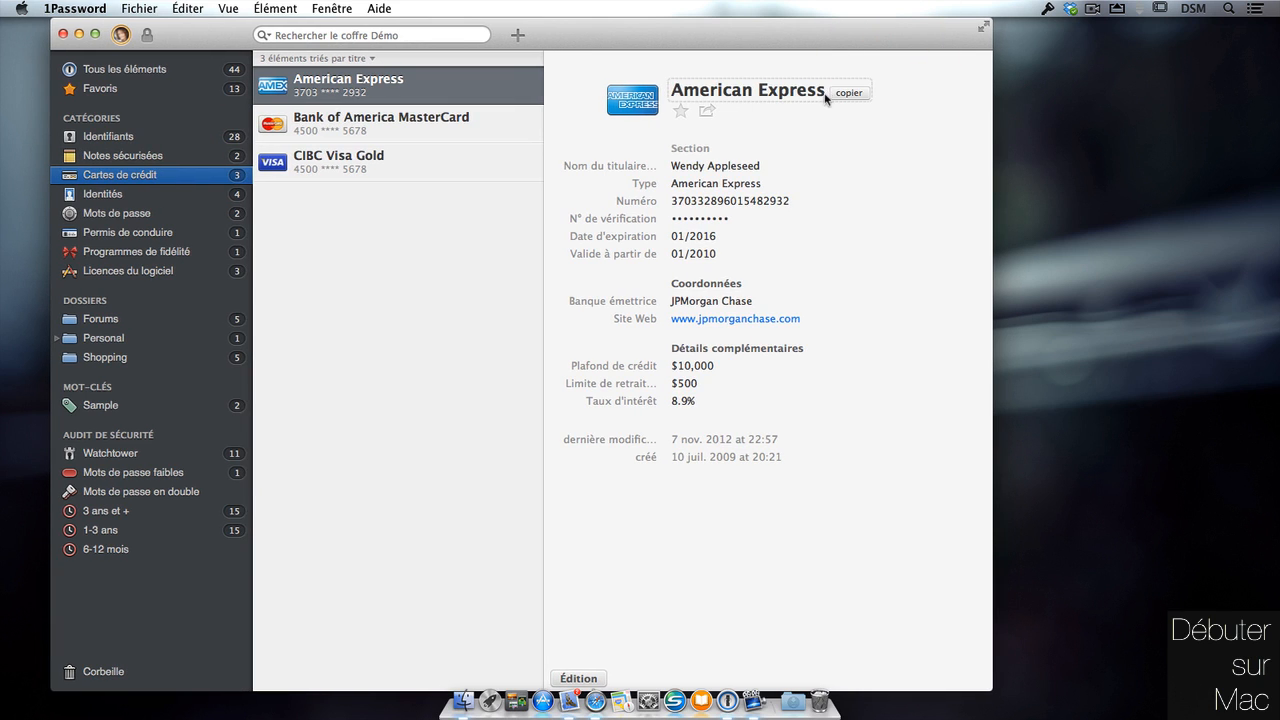
mouse_move(757, 172)
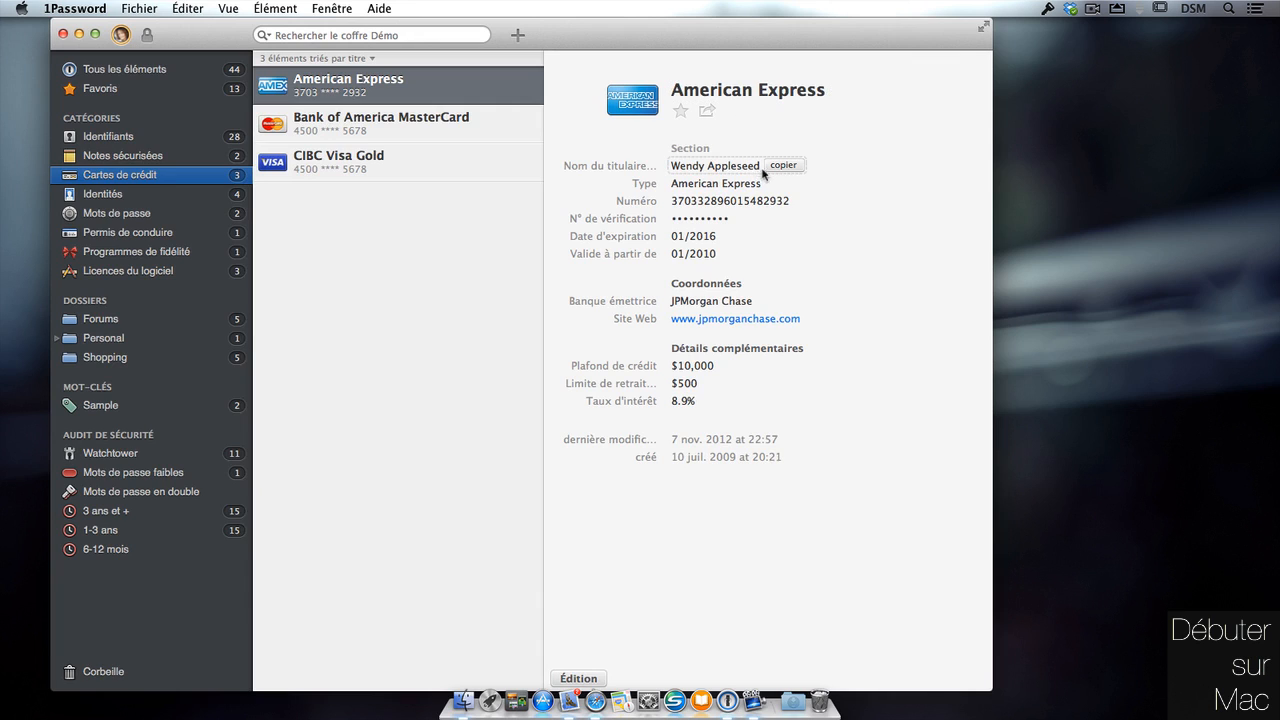
mouse_move(722, 220)
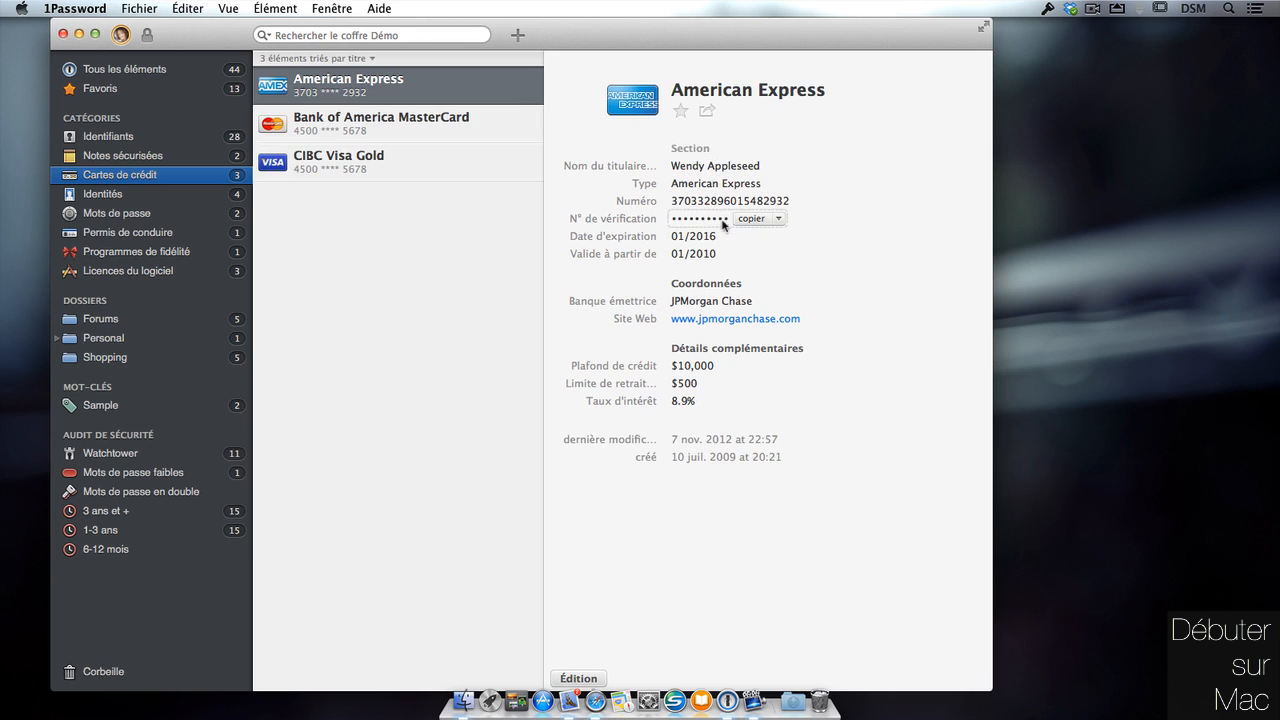
mouse_move(722, 353)
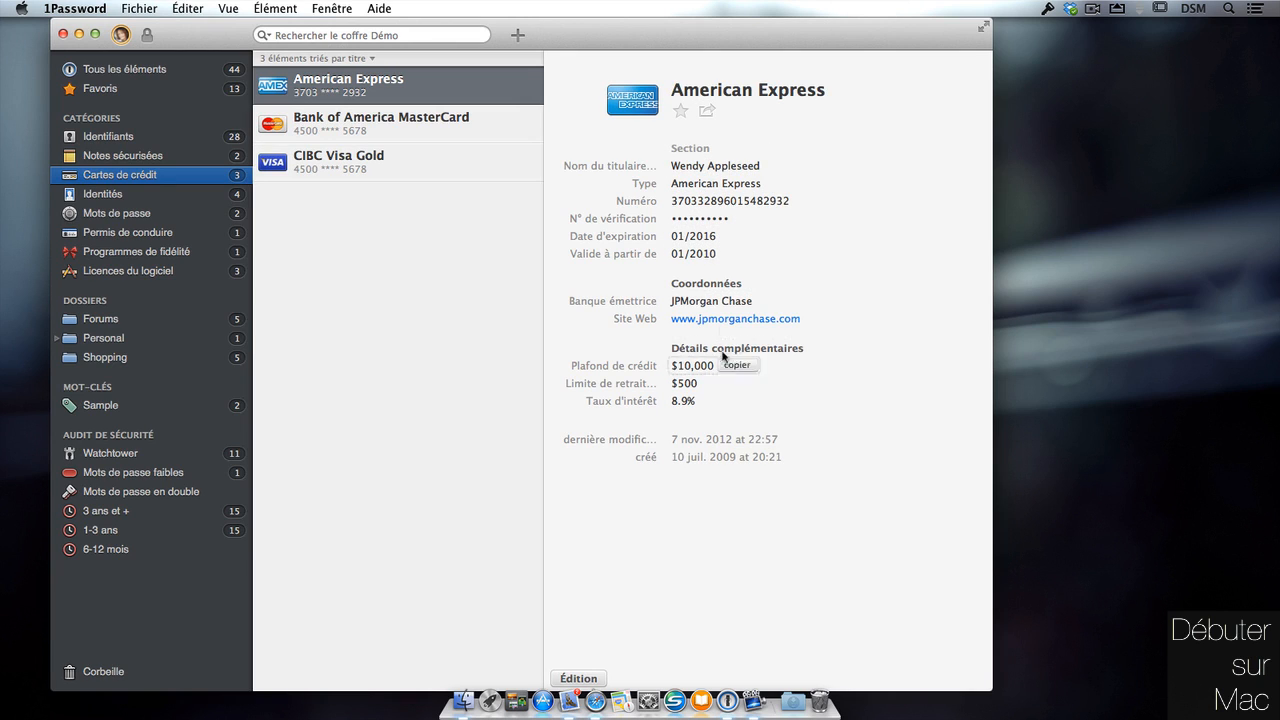
mouse_move(718, 281)
mouse_move(766, 314)
mouse_move(769, 350)
drag(866, 44, 893, 30)
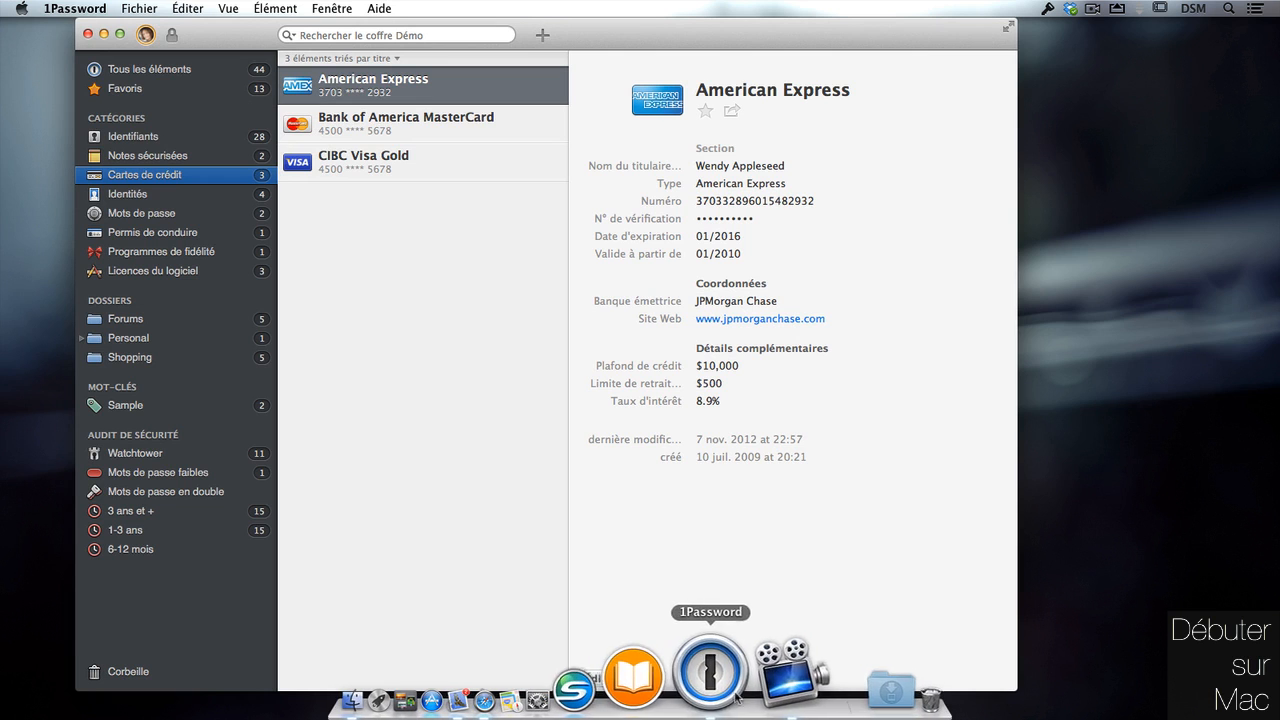
In Safari, preview the Bank of America MasterCard from the 1Password menu, then minimize the window.
click(586, 678)
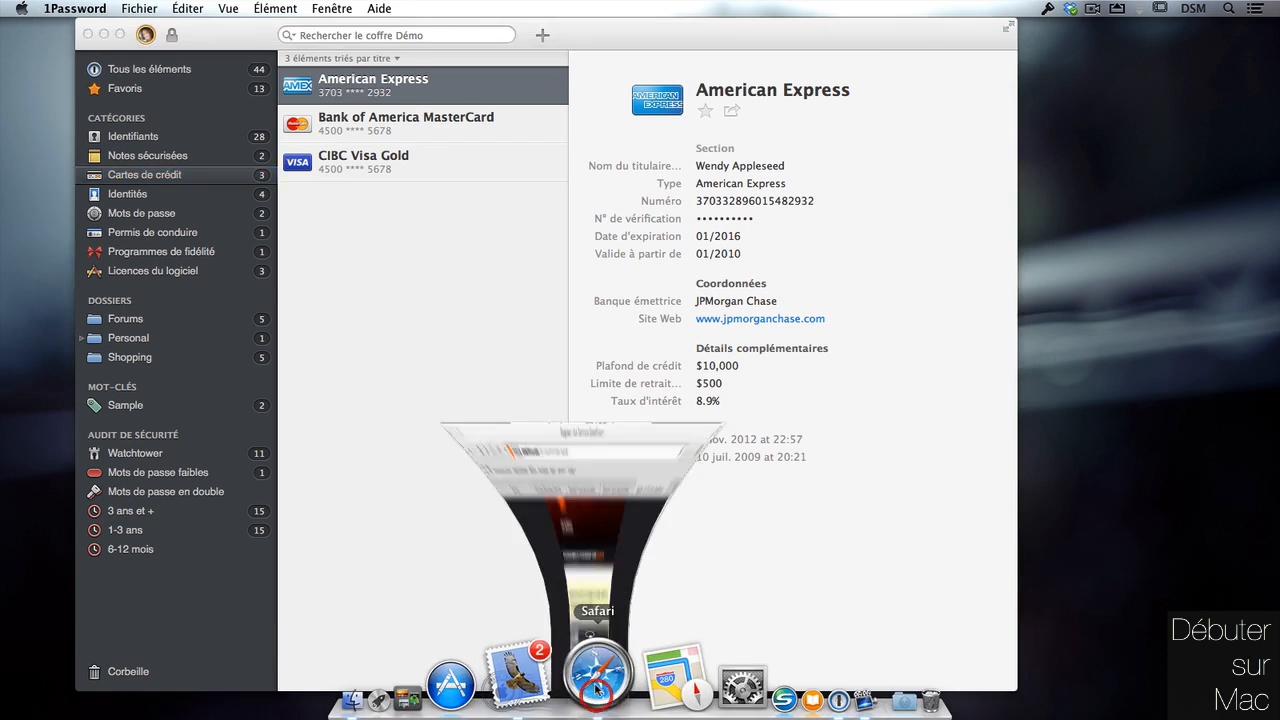
click(104, 47)
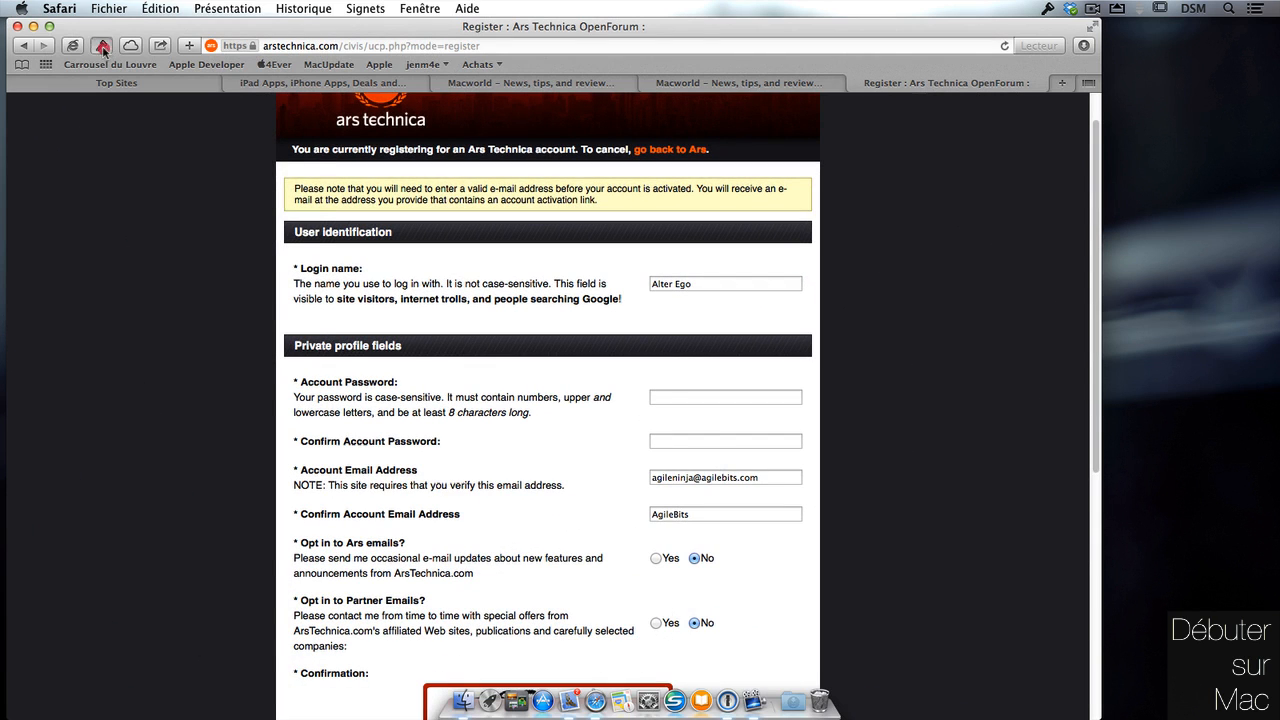
mouse_move(220, 210)
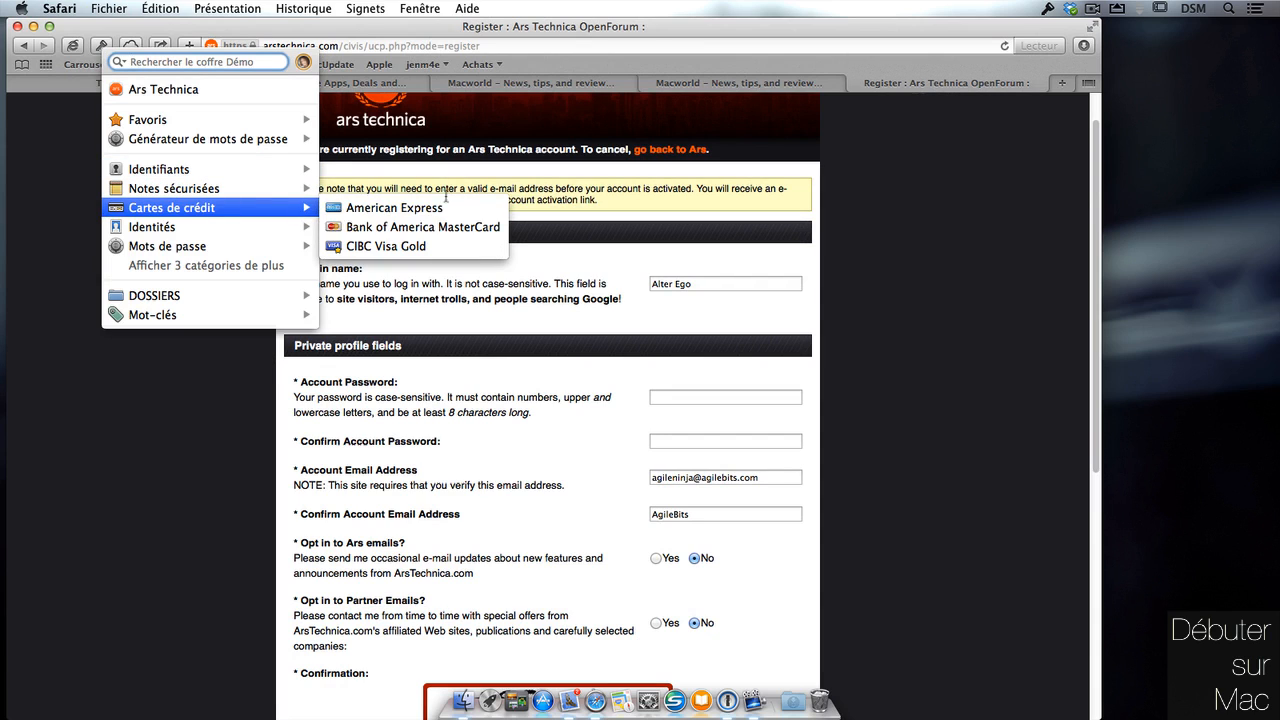
mouse_move(463, 231)
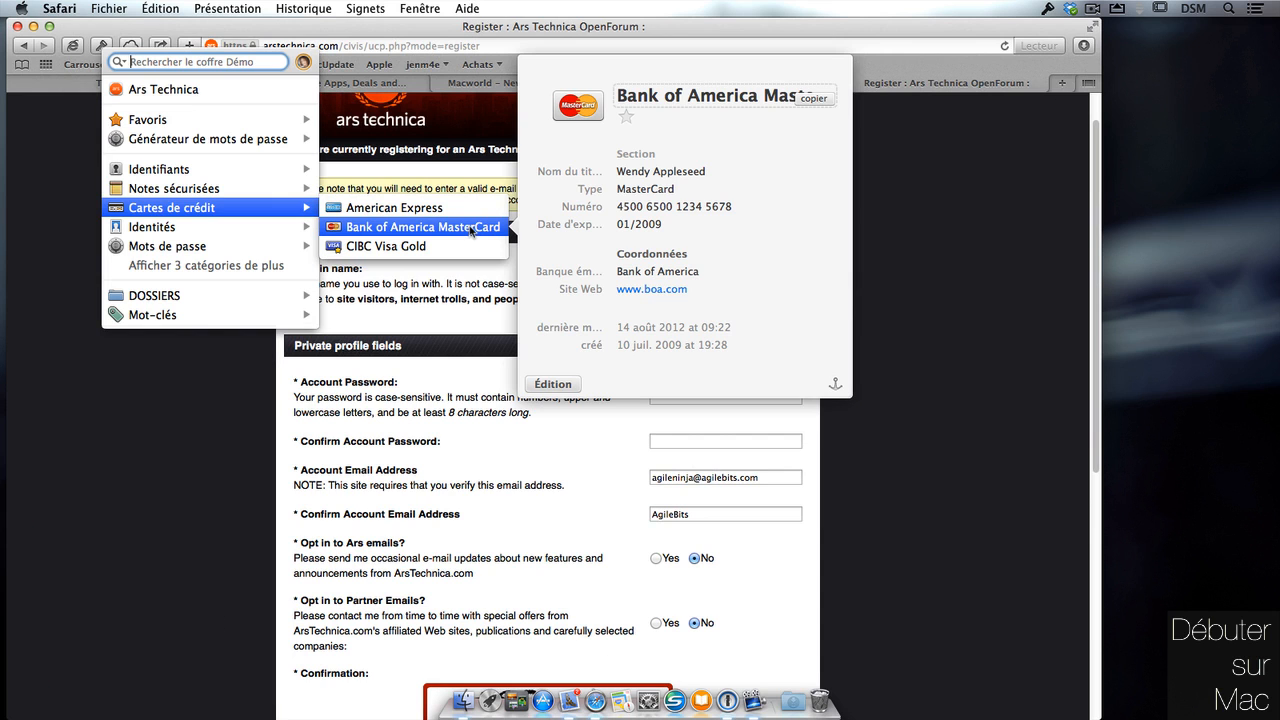
click(199, 433)
drag(592, 30, 594, 32)
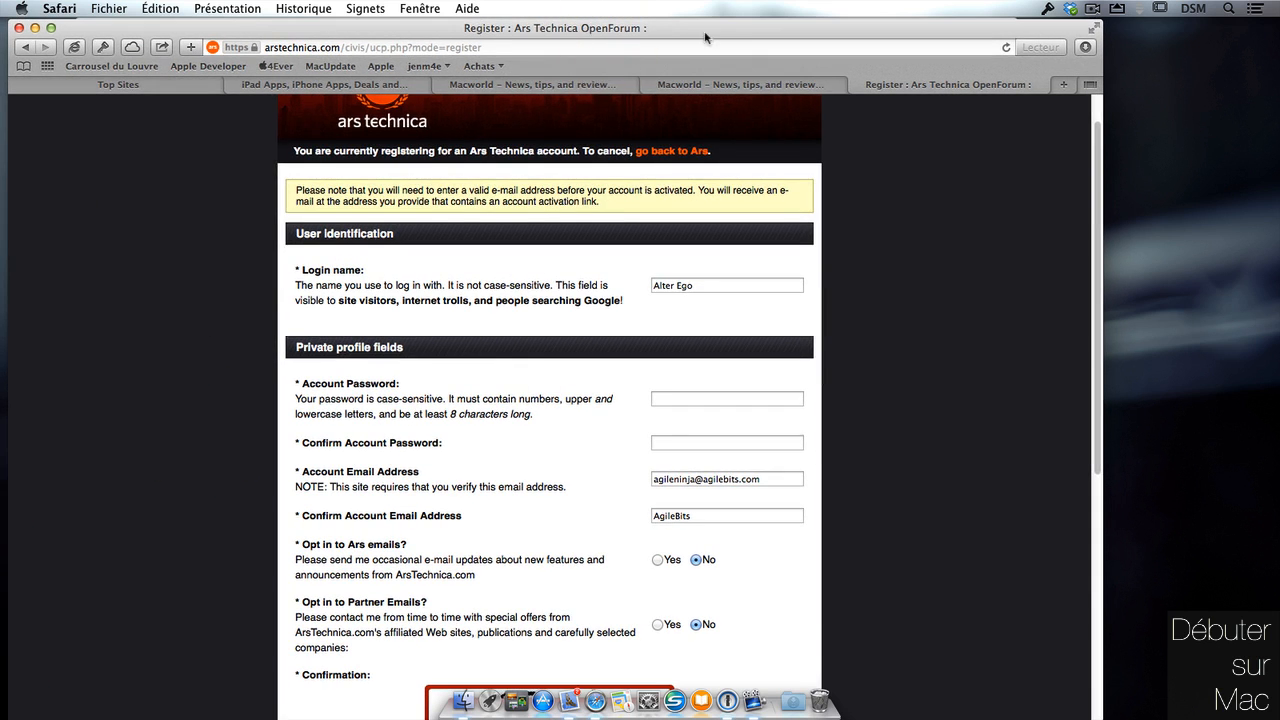
double_click(735, 37)
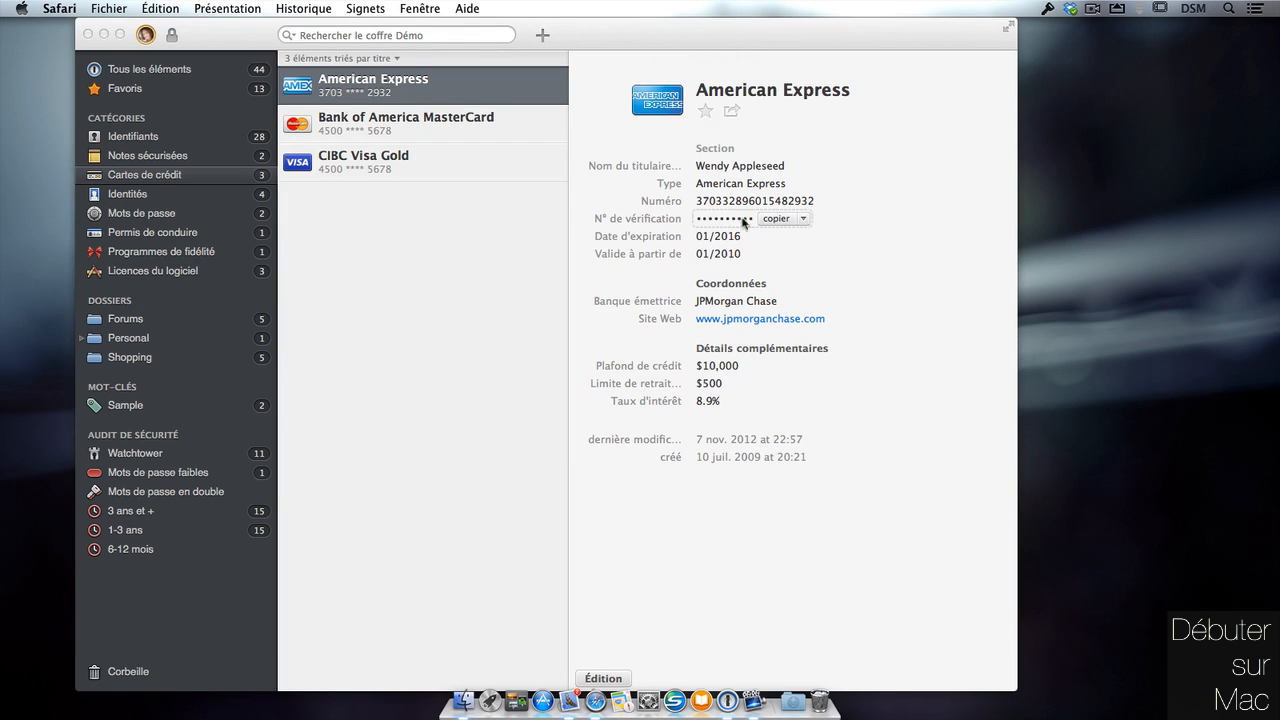
Review the Bank of America MasterCard and CIBC Visa Gold cards, then show Mots de passe.
click(755, 217)
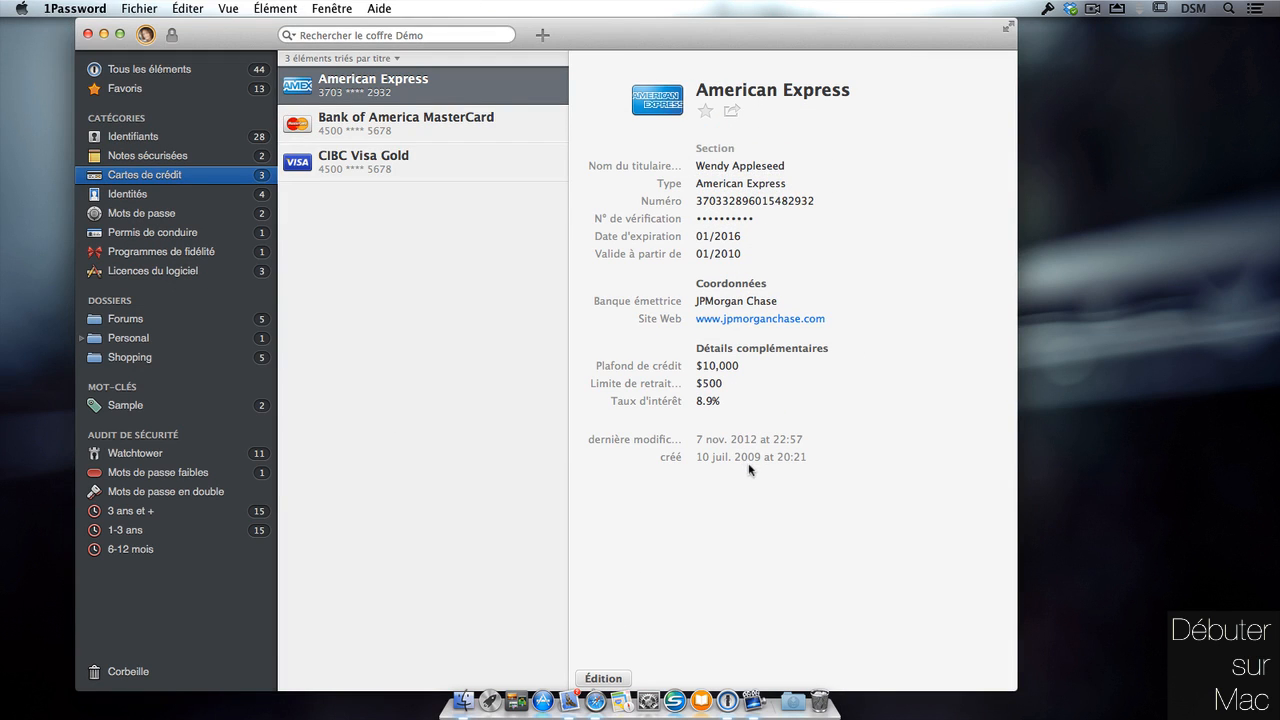
mouse_move(709, 219)
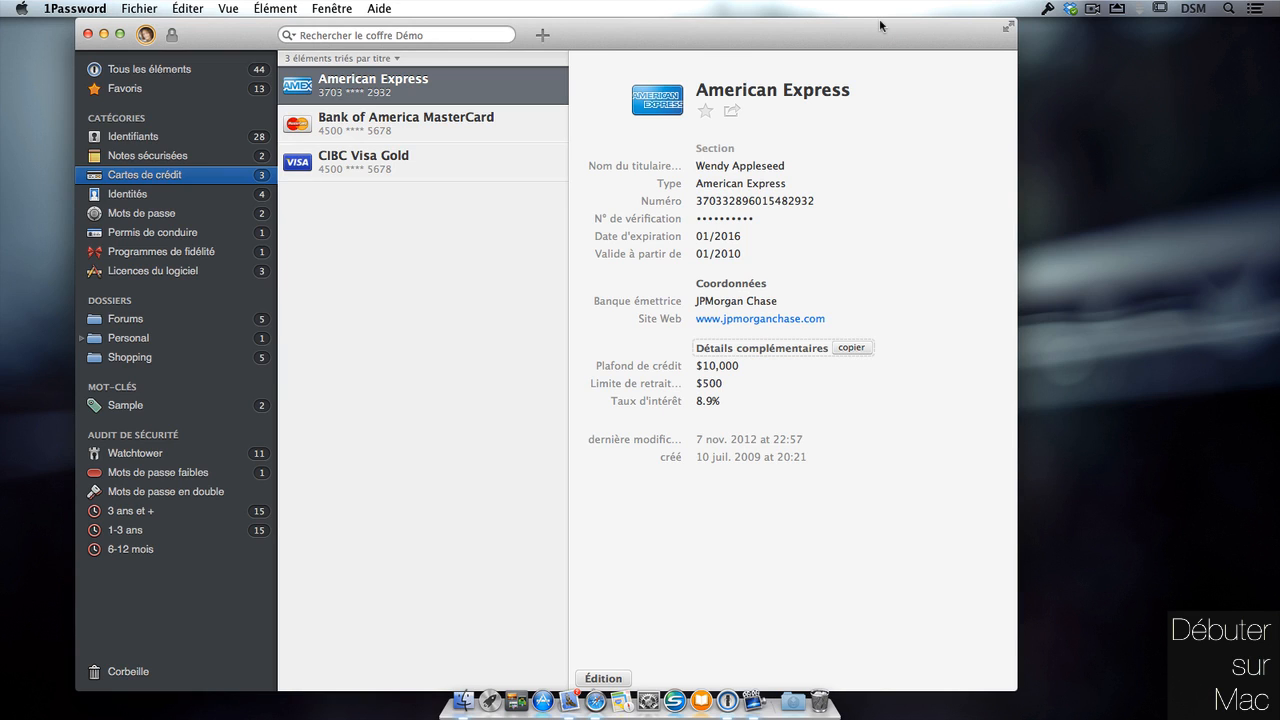
drag(880, 25, 884, 25)
click(405, 123)
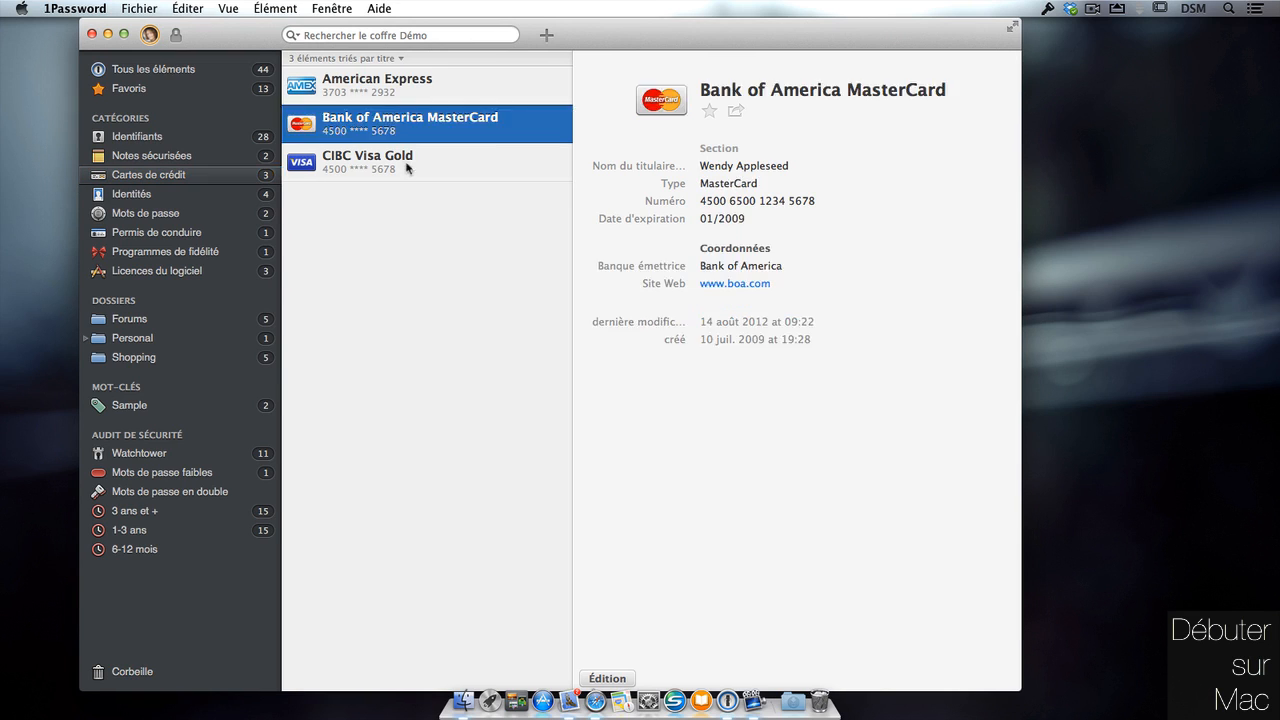
click(405, 158)
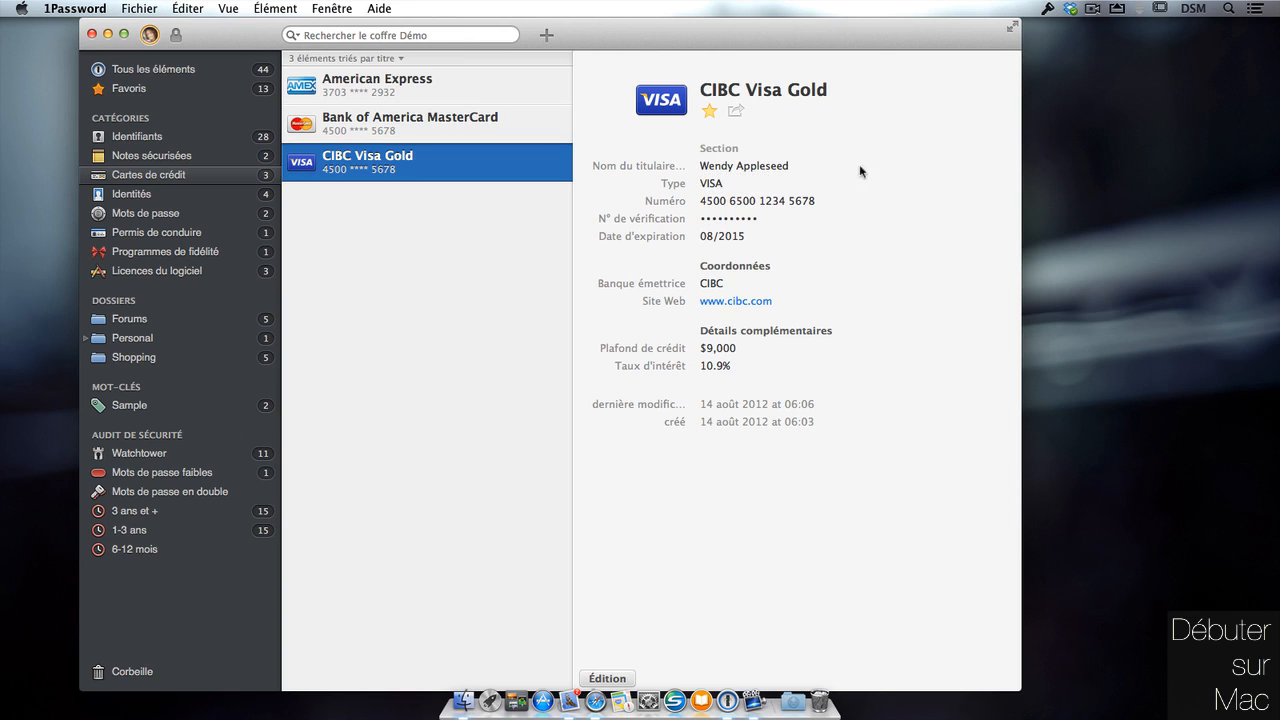
click(192, 218)
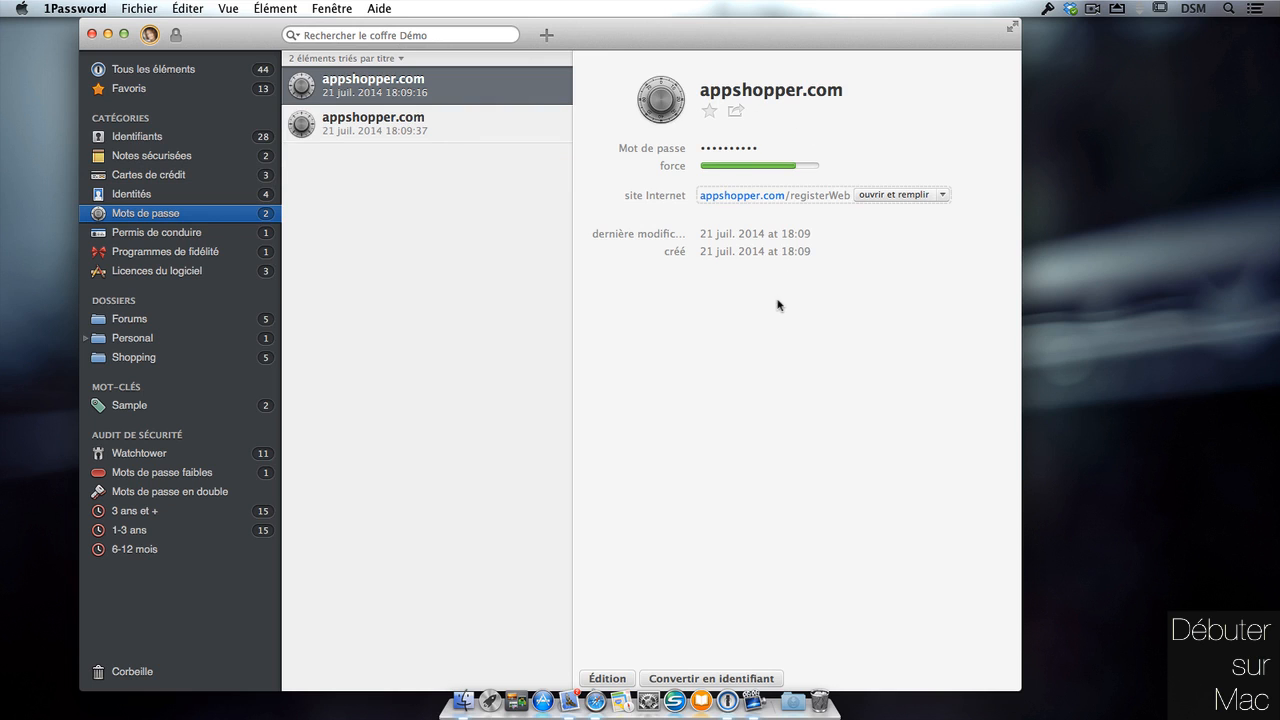
Select the Driver's License item under Permis de conduire and put it into edit mode.
click(226, 234)
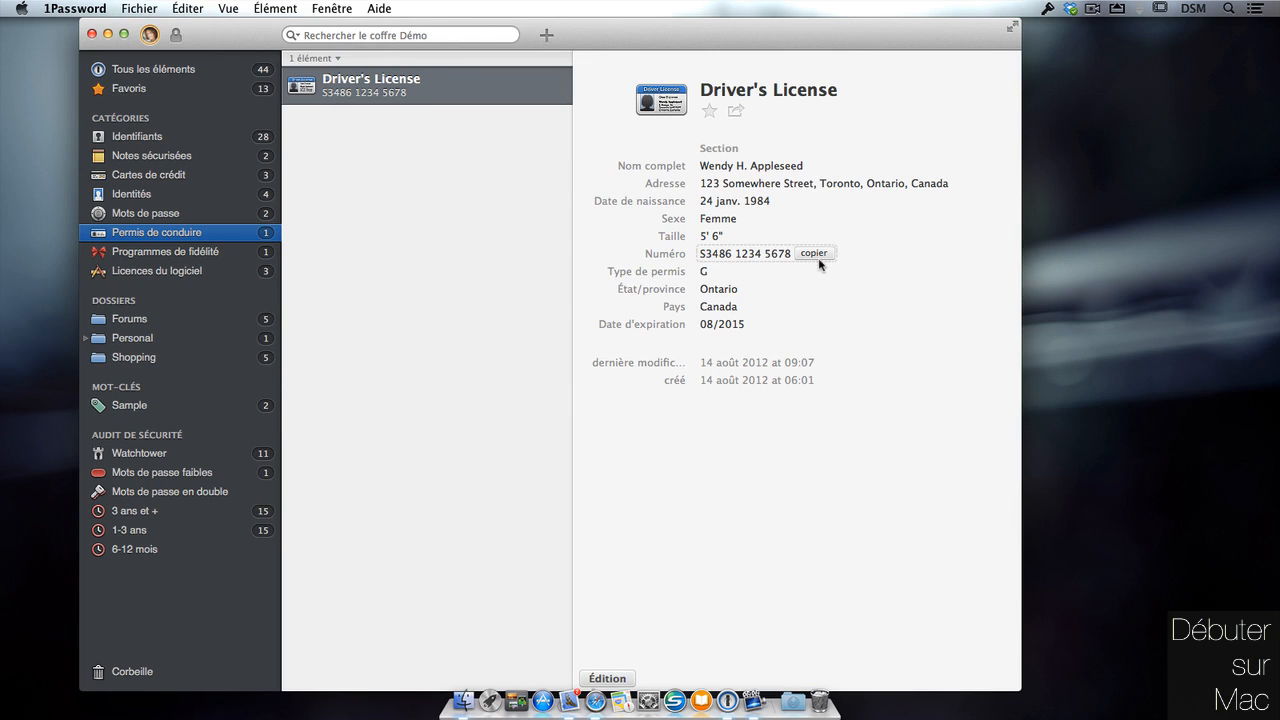
click(608, 678)
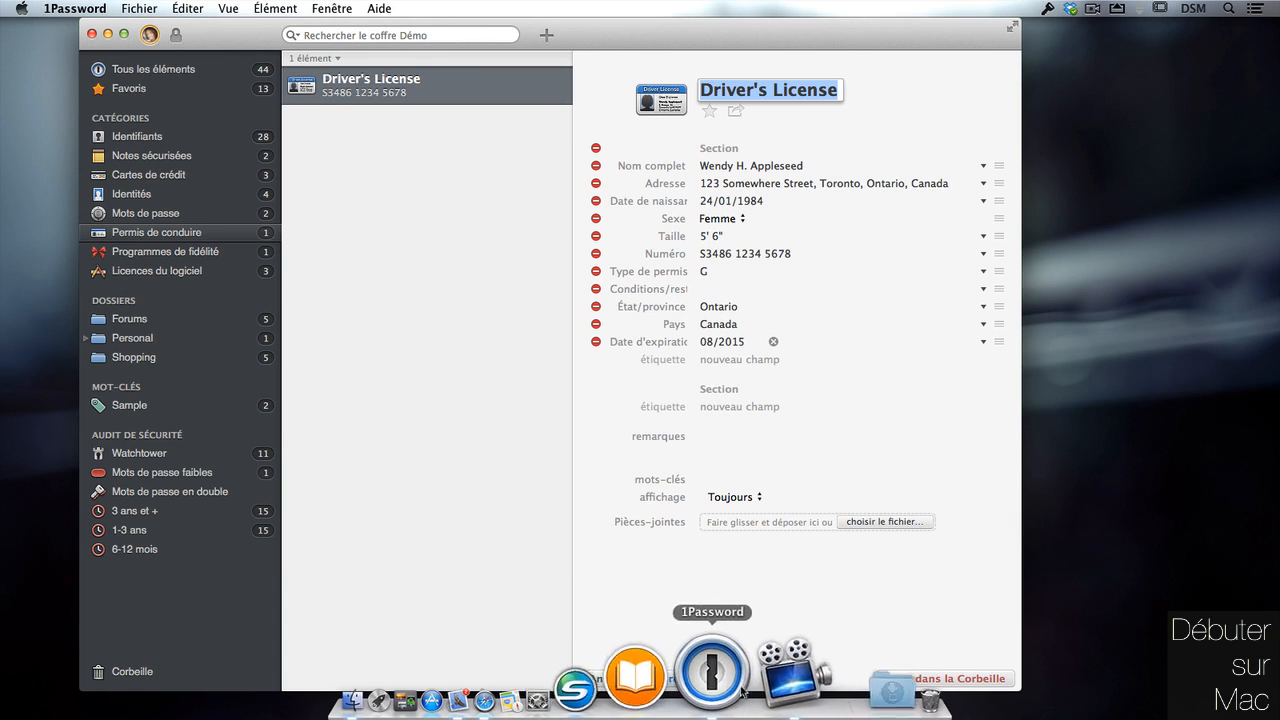
Attach 2014_05_22_13_19_19.pdf to the Driver's License item and save it.
click(898, 525)
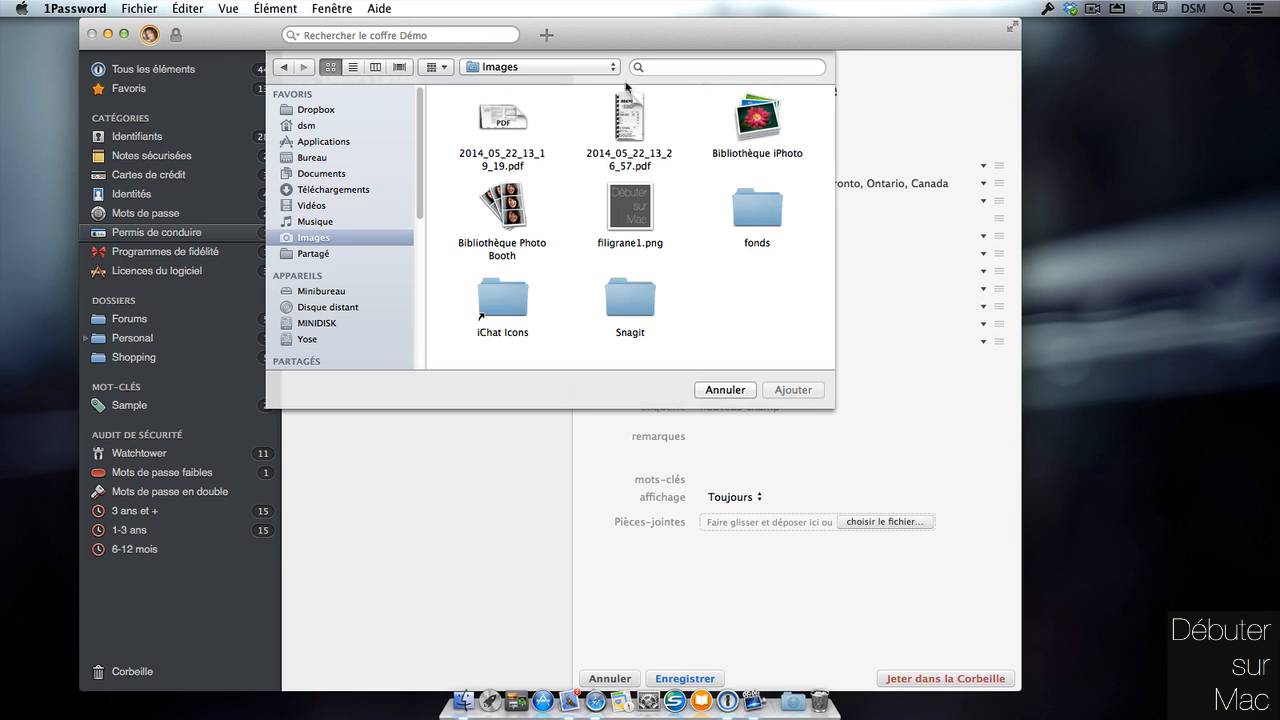
click(503, 120)
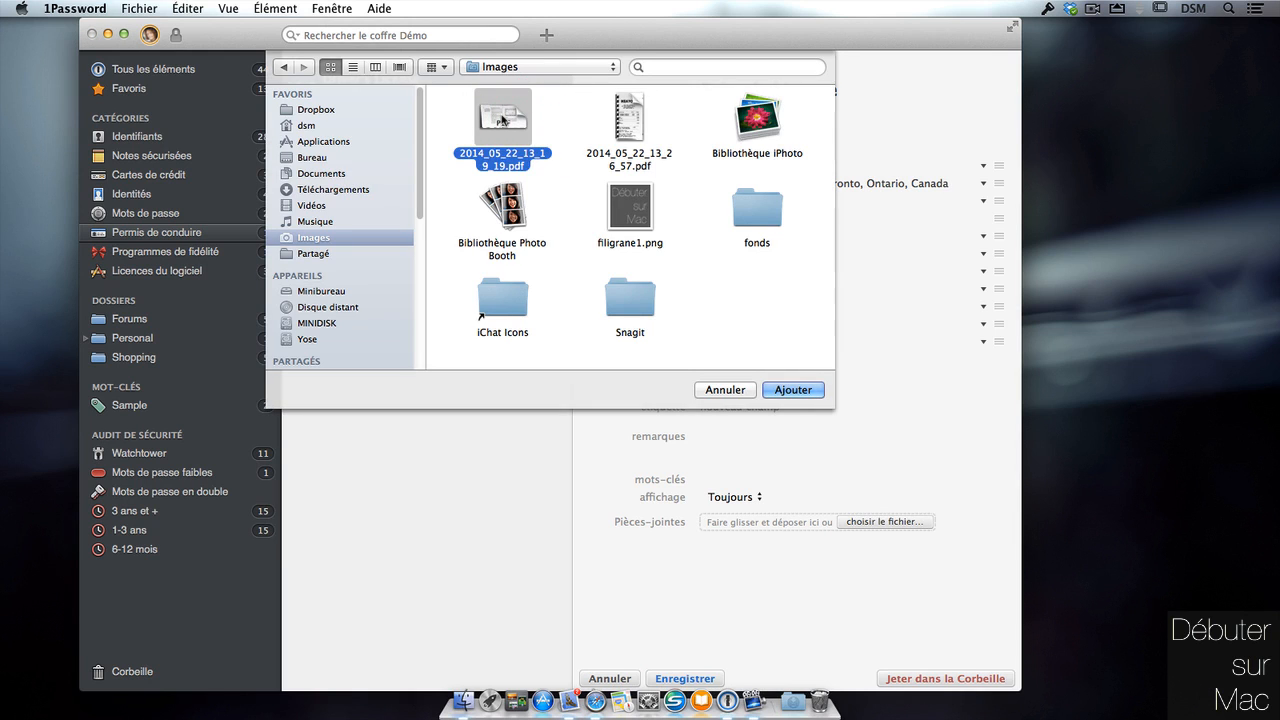
click(808, 391)
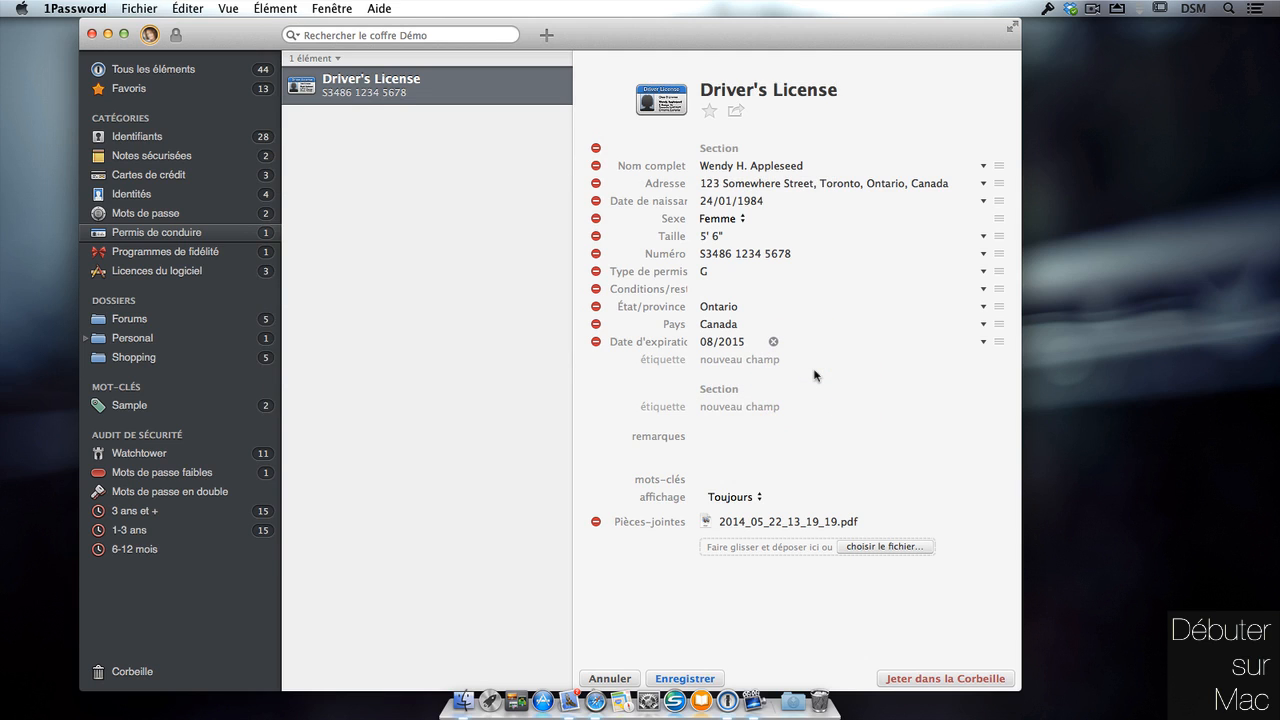
click(685, 678)
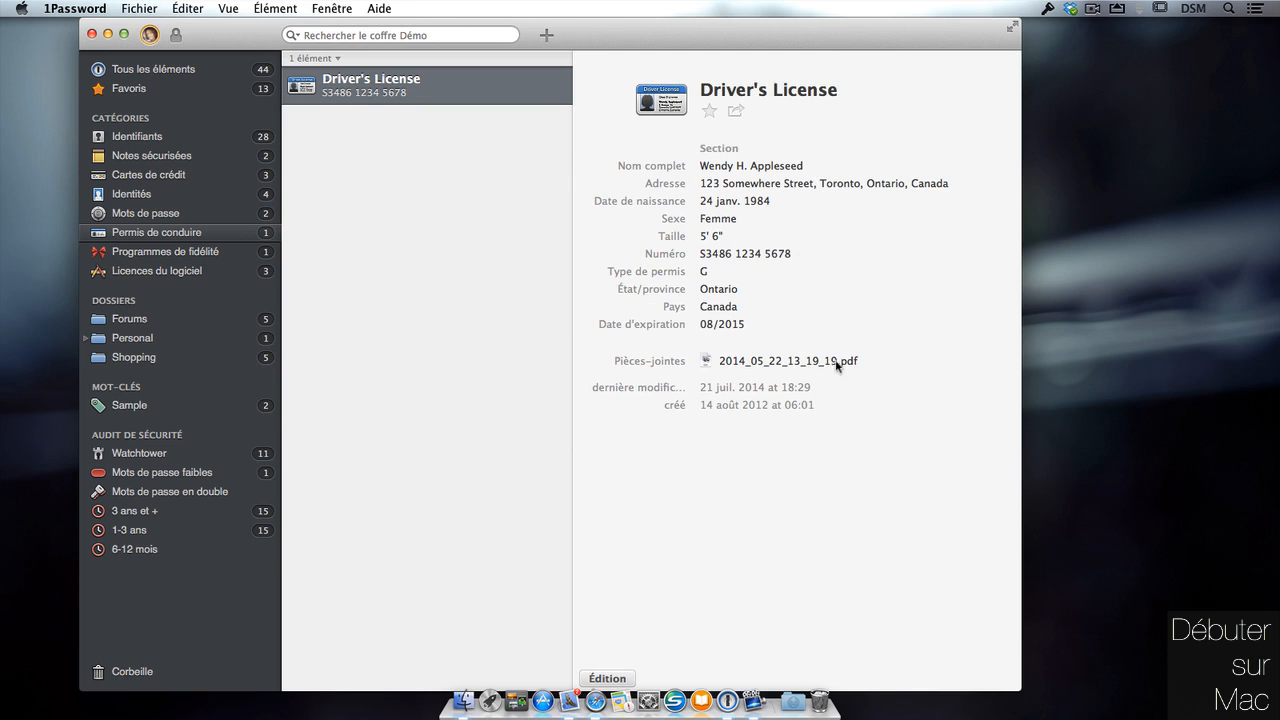
Preview the attached PDF, then switch to the Licences du logiciel category.
click(838, 352)
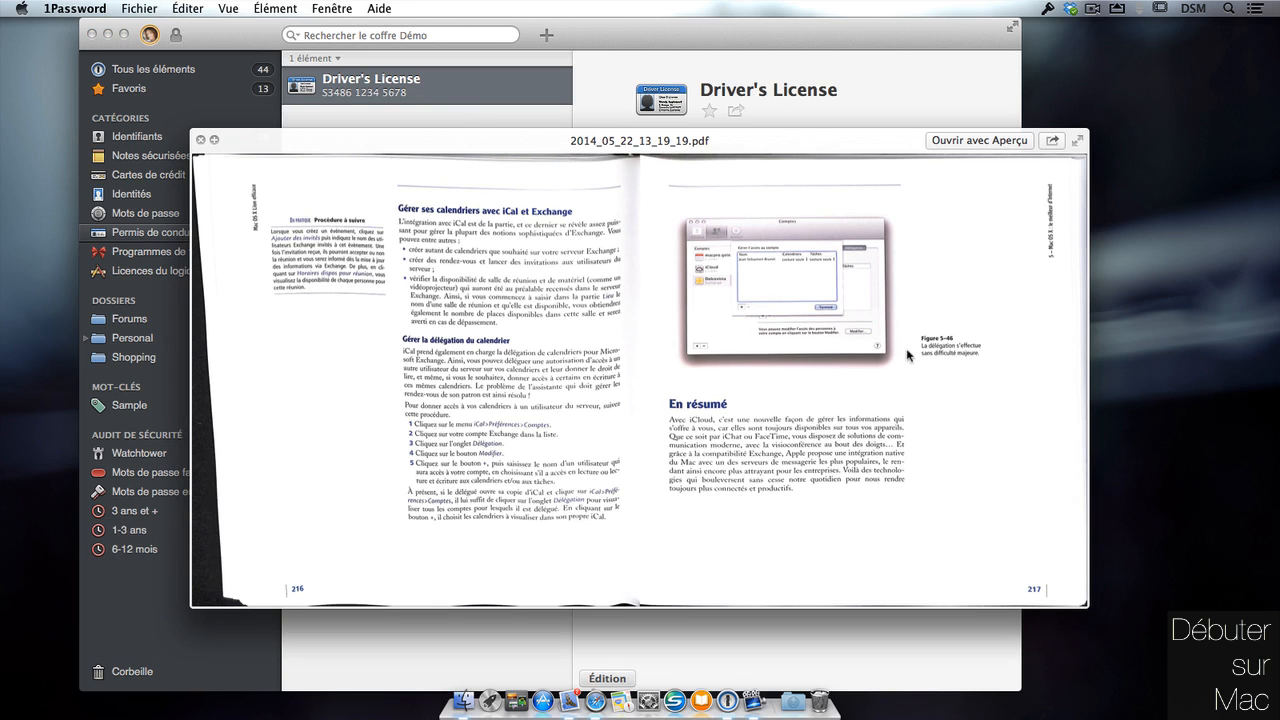
key(space)
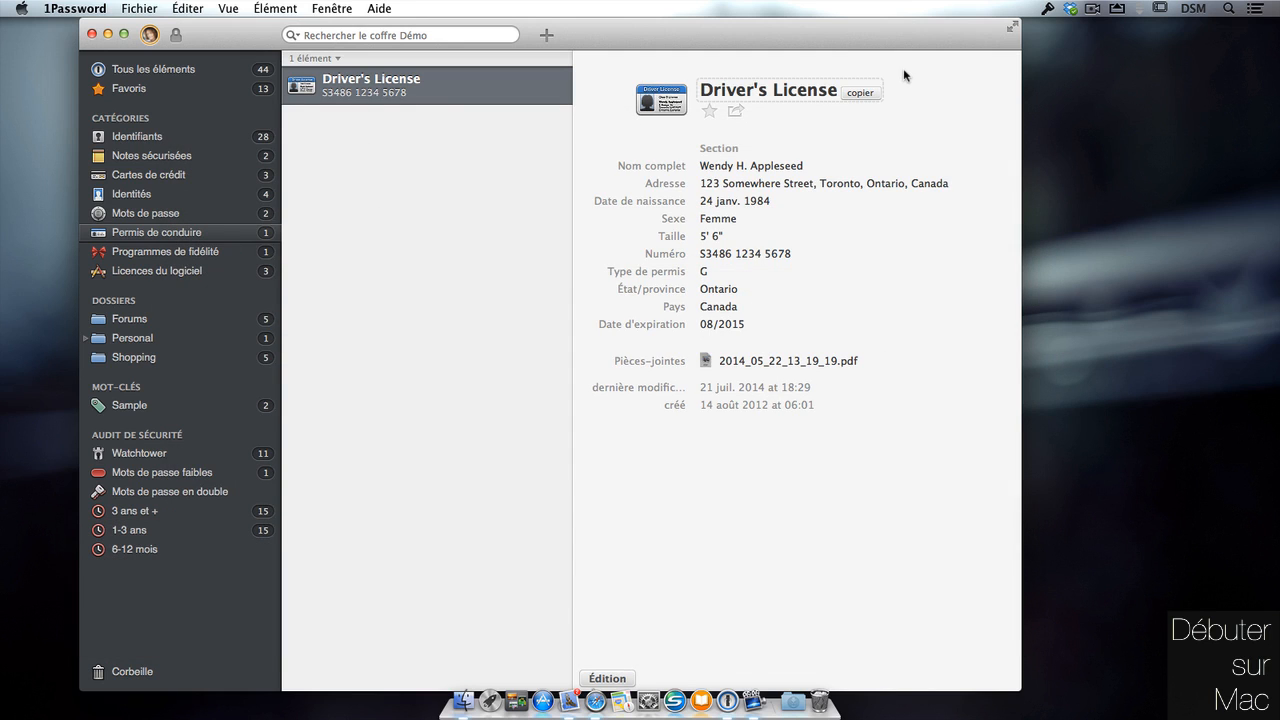
click(200, 270)
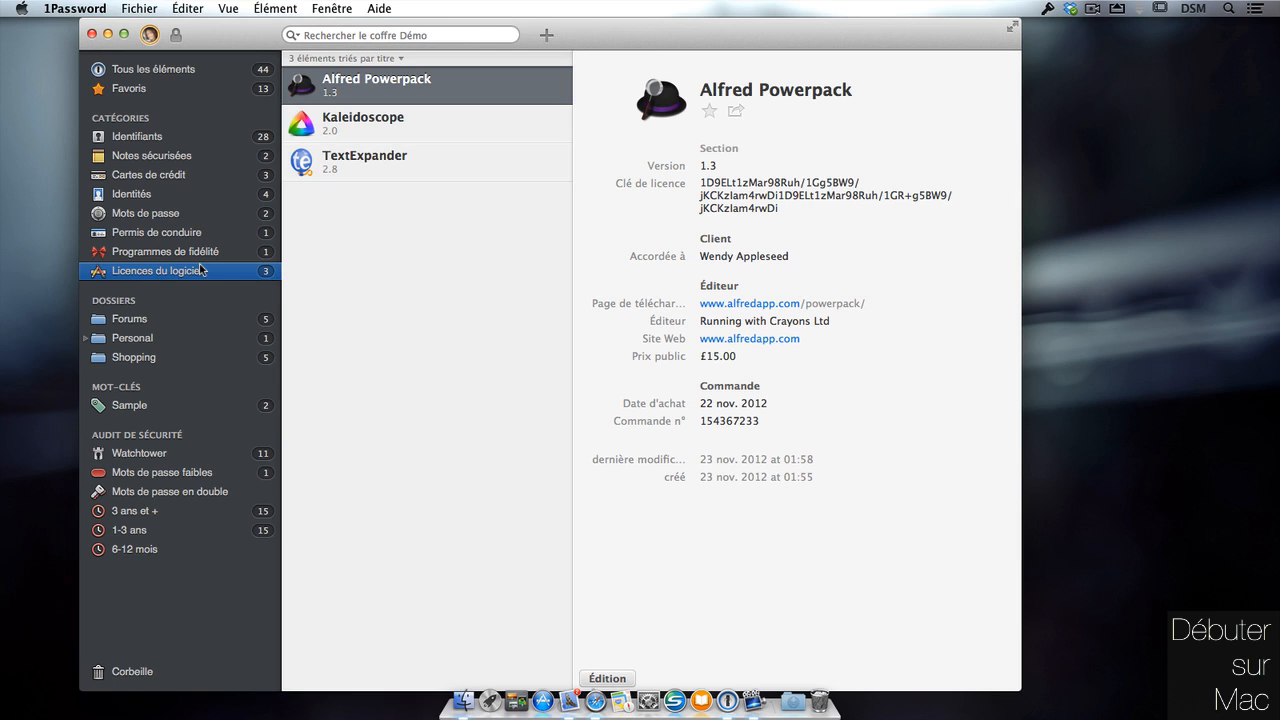
Create a software licence item titled '1password', version 4, and enter its licence key.
click(548, 36)
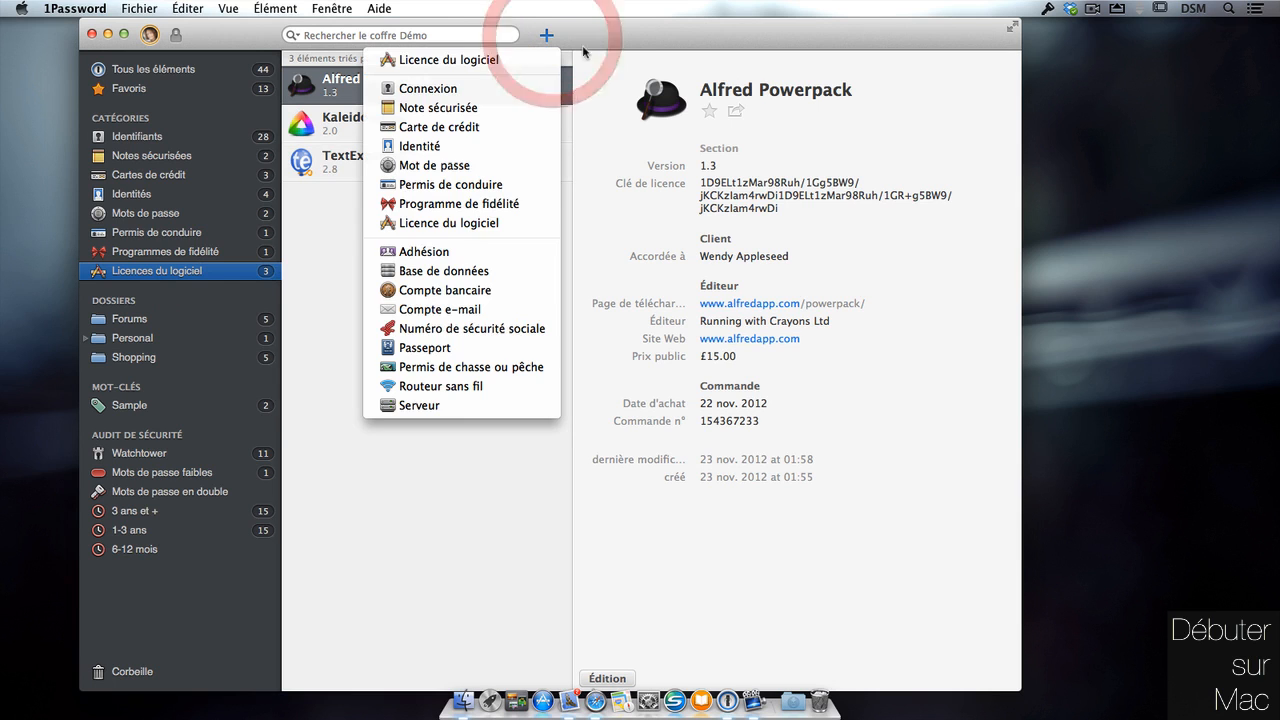
click(517, 57)
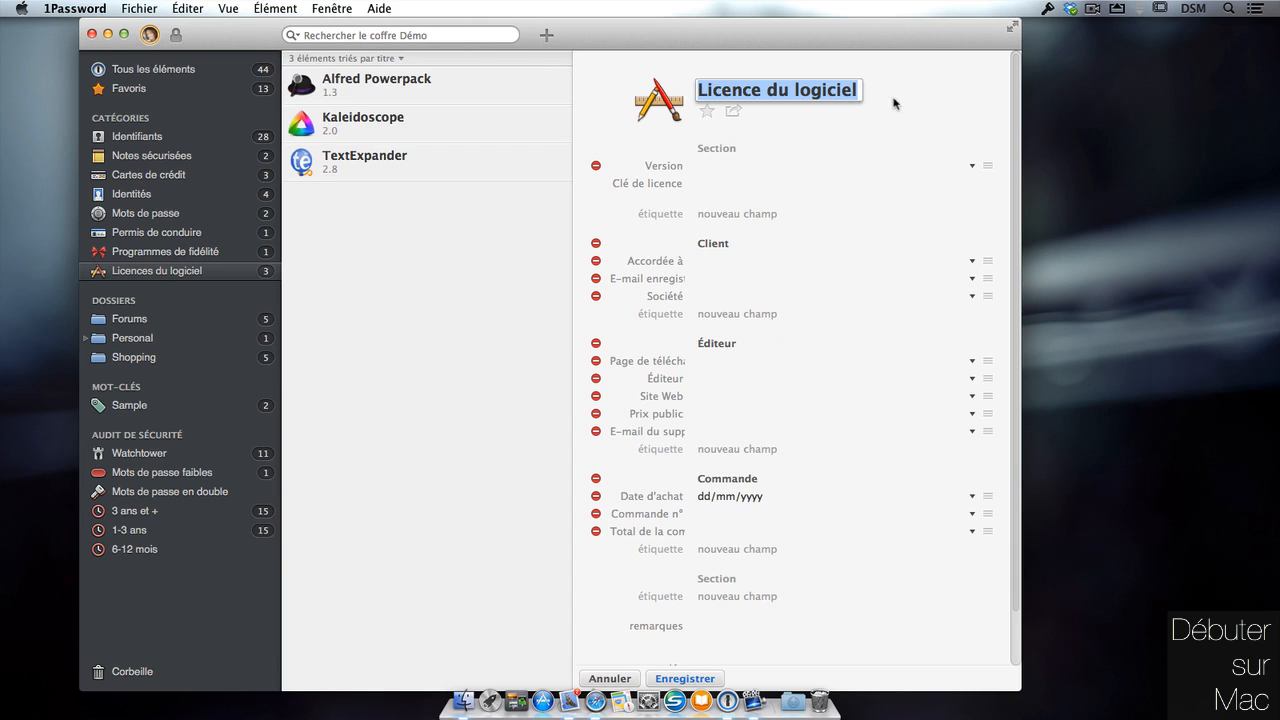
text(1pa)
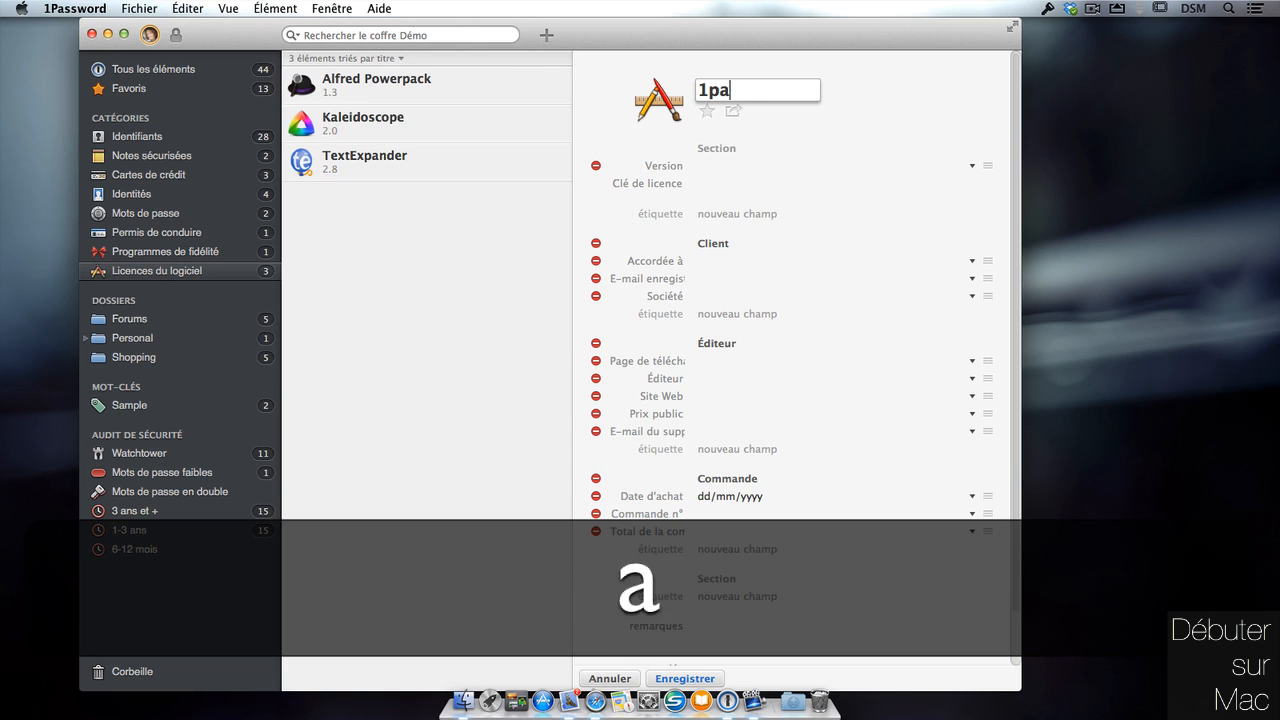
text(ssword)
key(Tab)
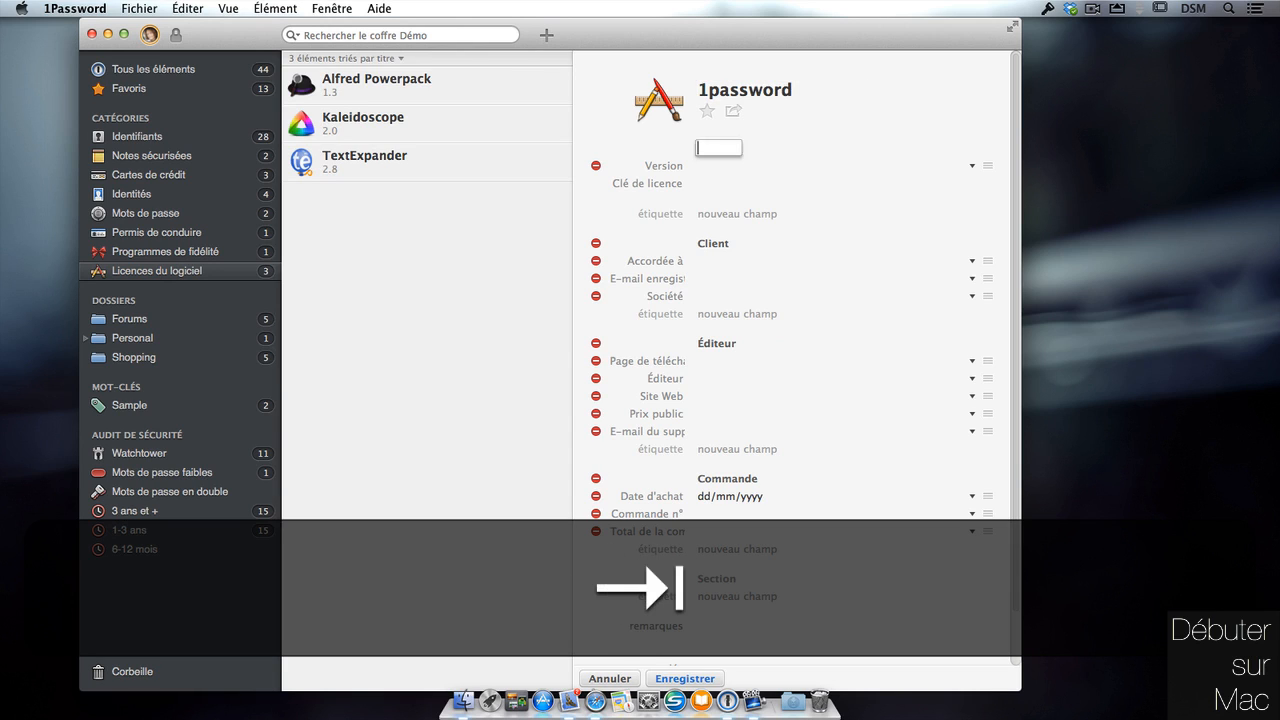
text(4)
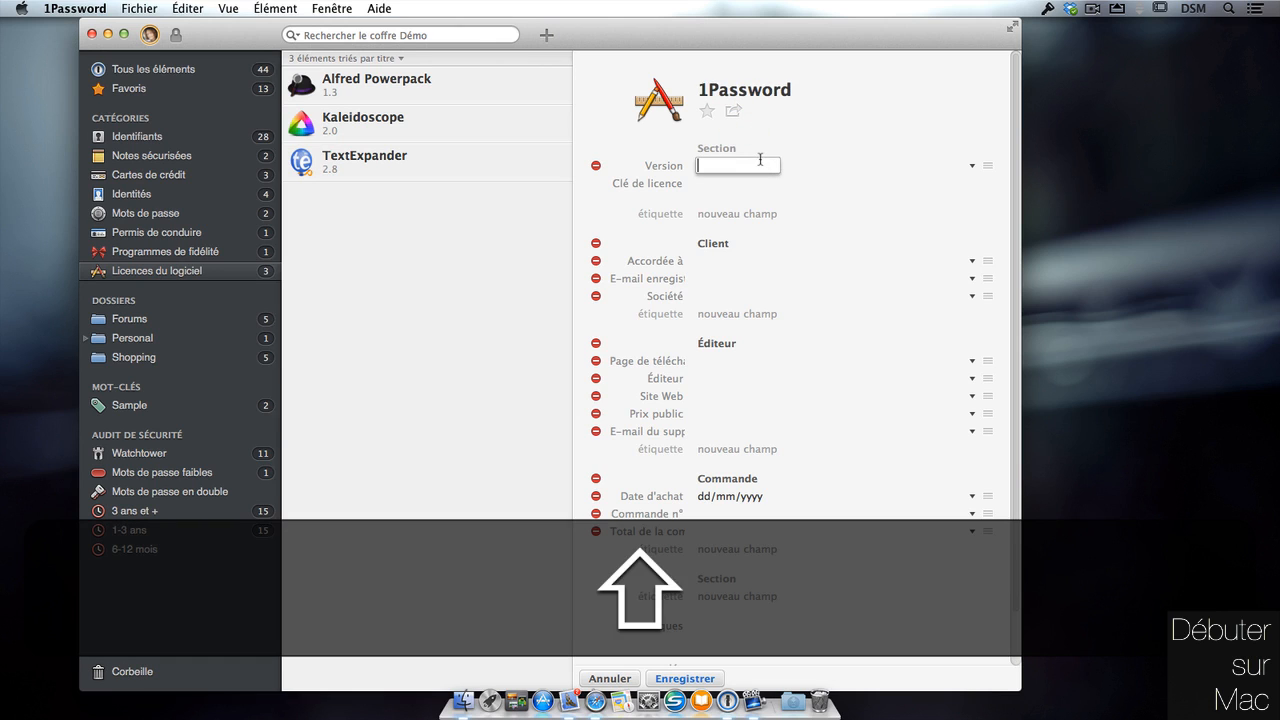
click(740, 184)
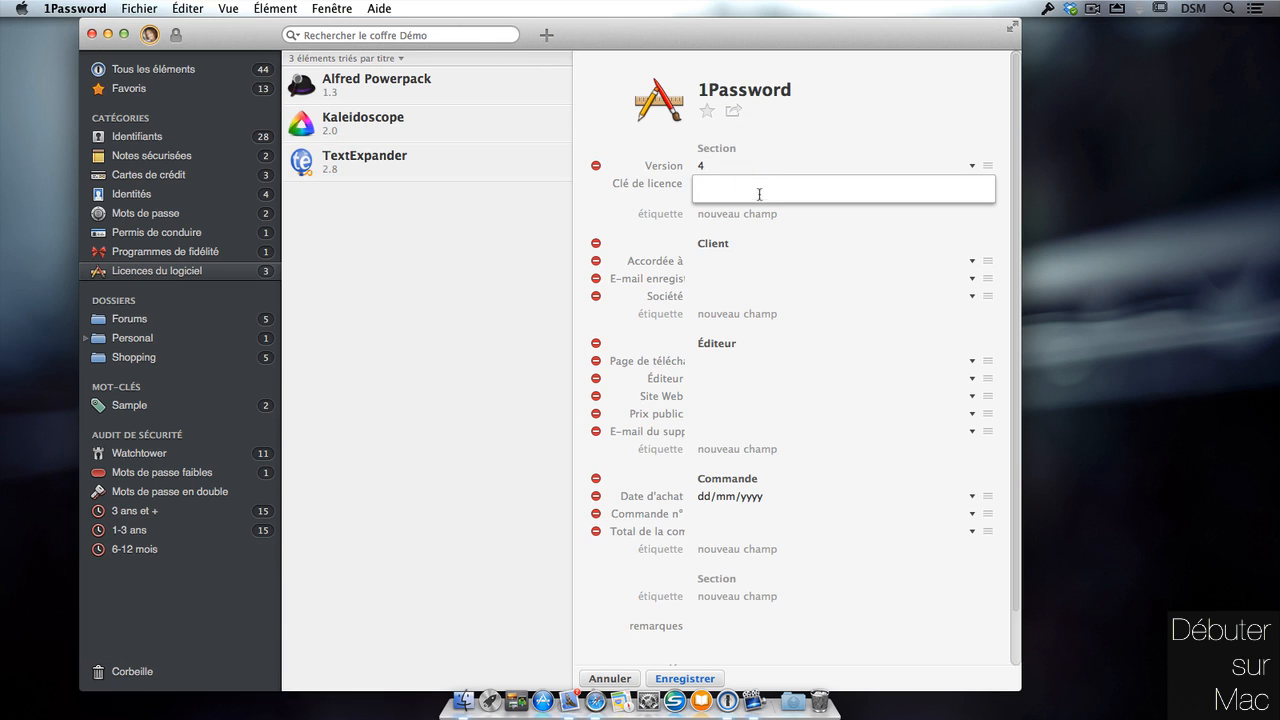
text(rzatvrctazexteazxtaze)
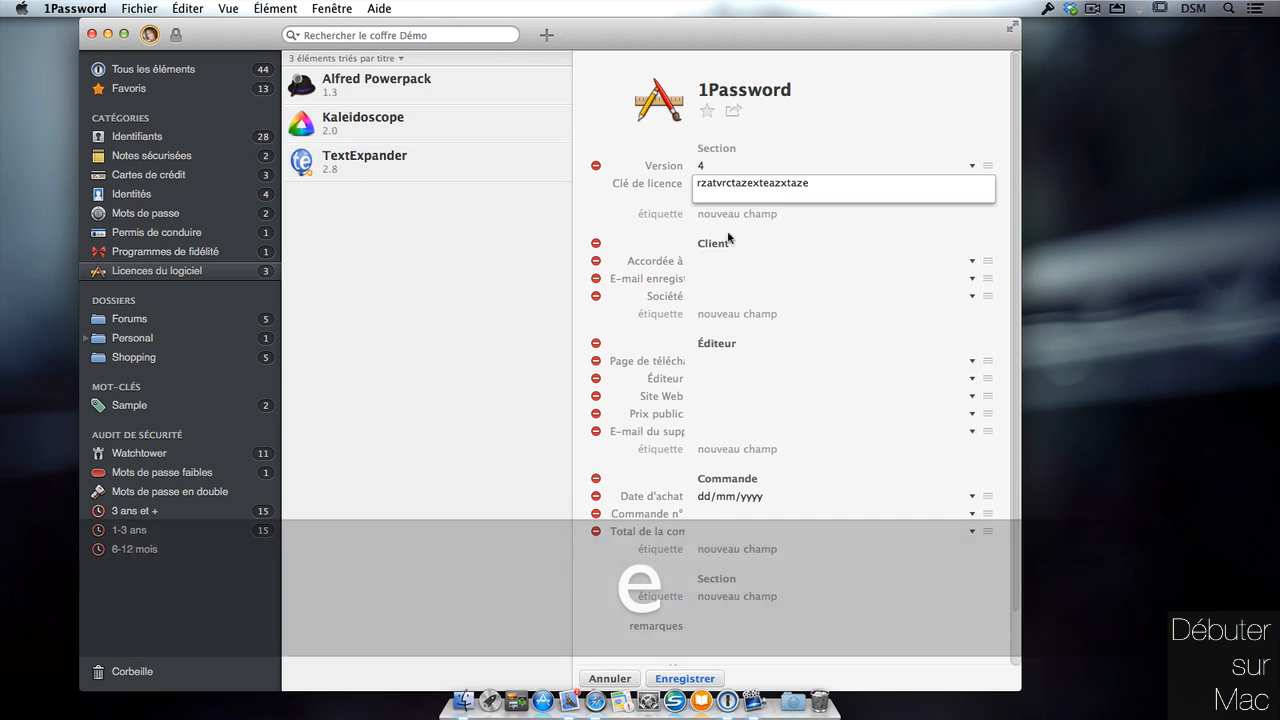
Set the licence's publisher to Agilebits and save the item.
click(705, 261)
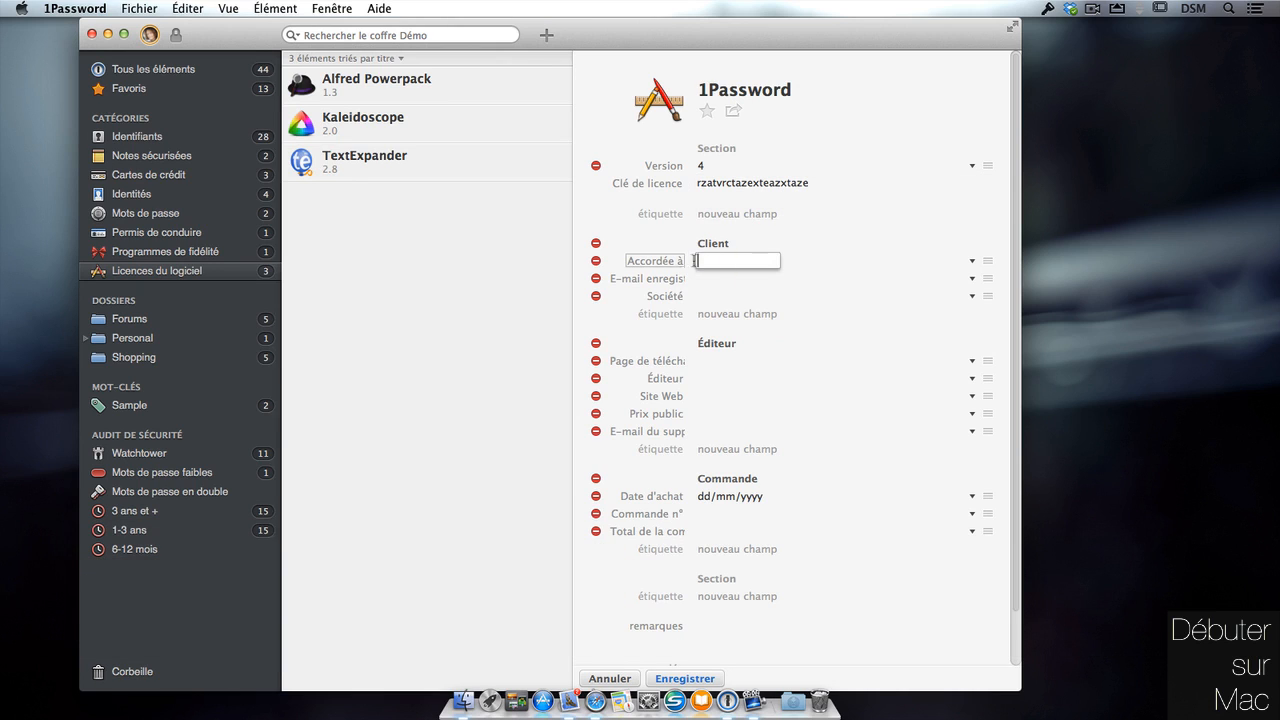
key(Tab)
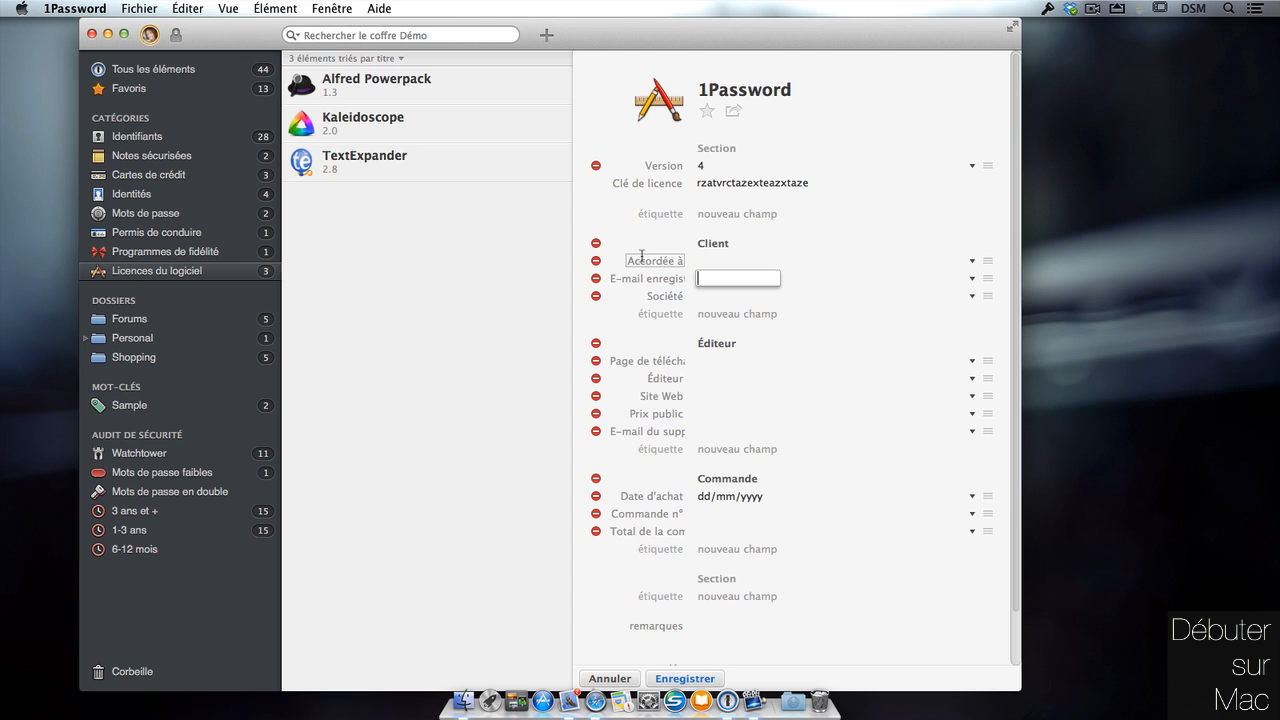
click(712, 362)
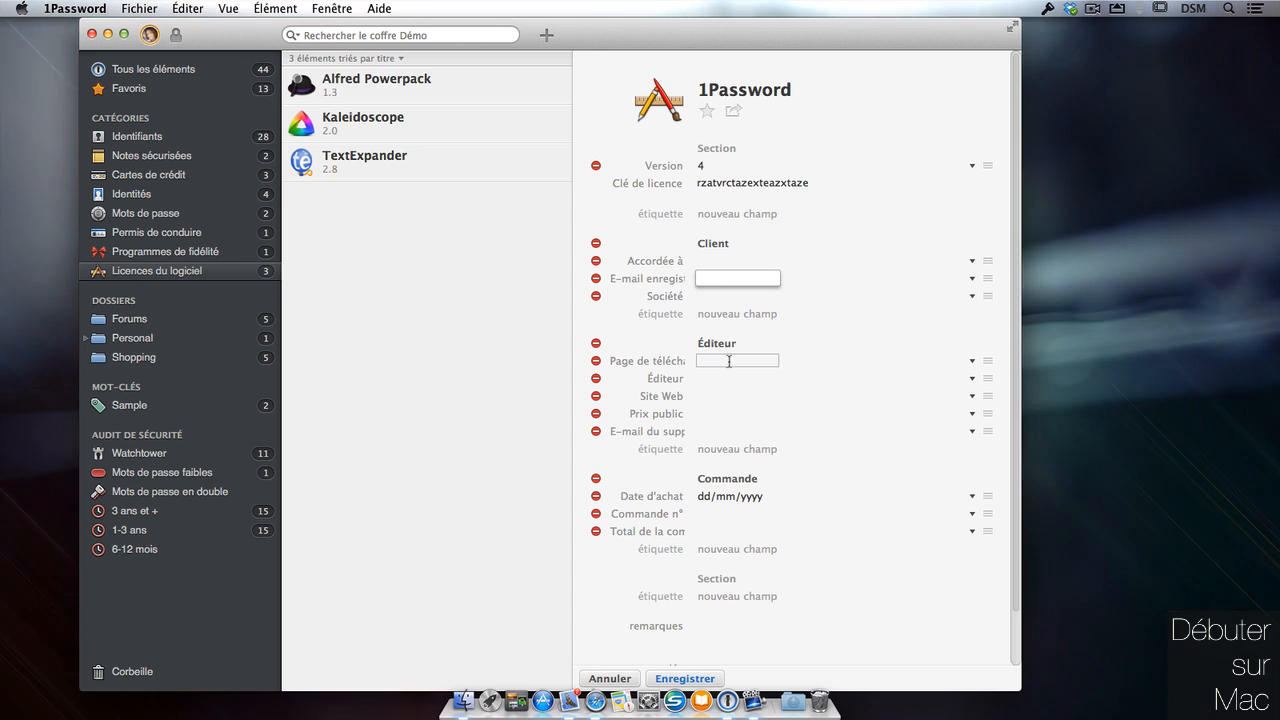
click(745, 379)
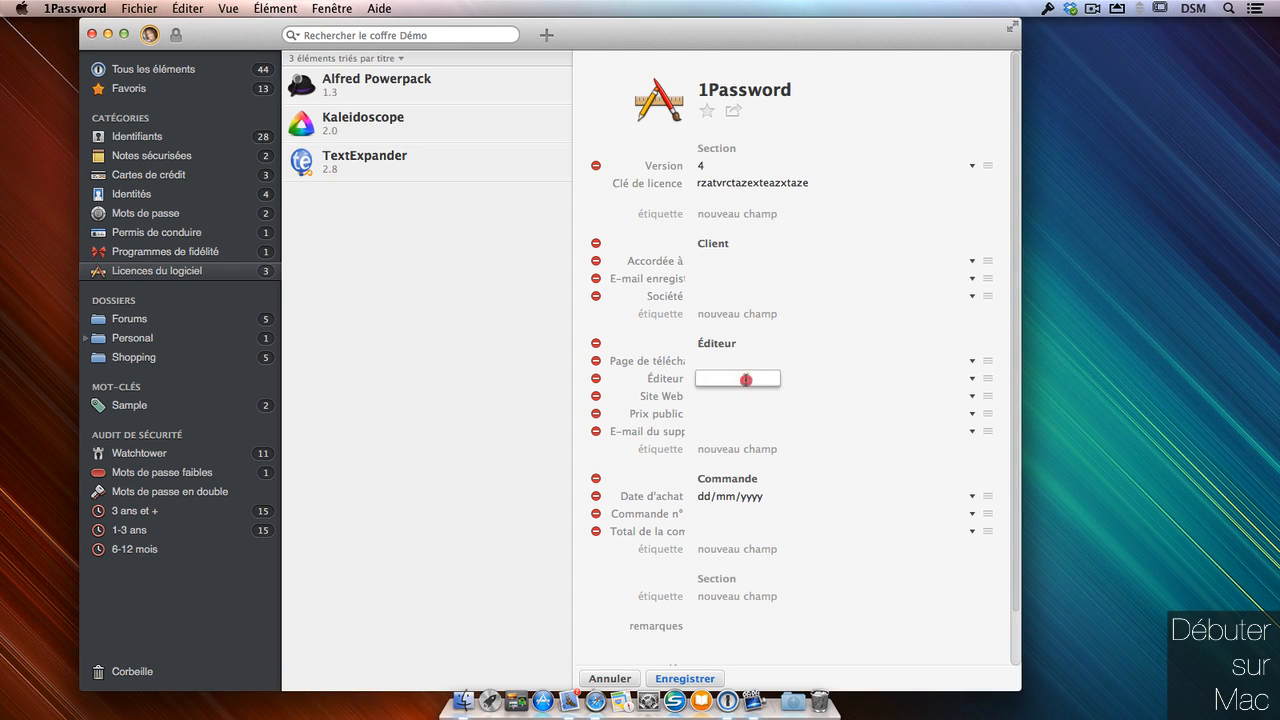
text(Agil)
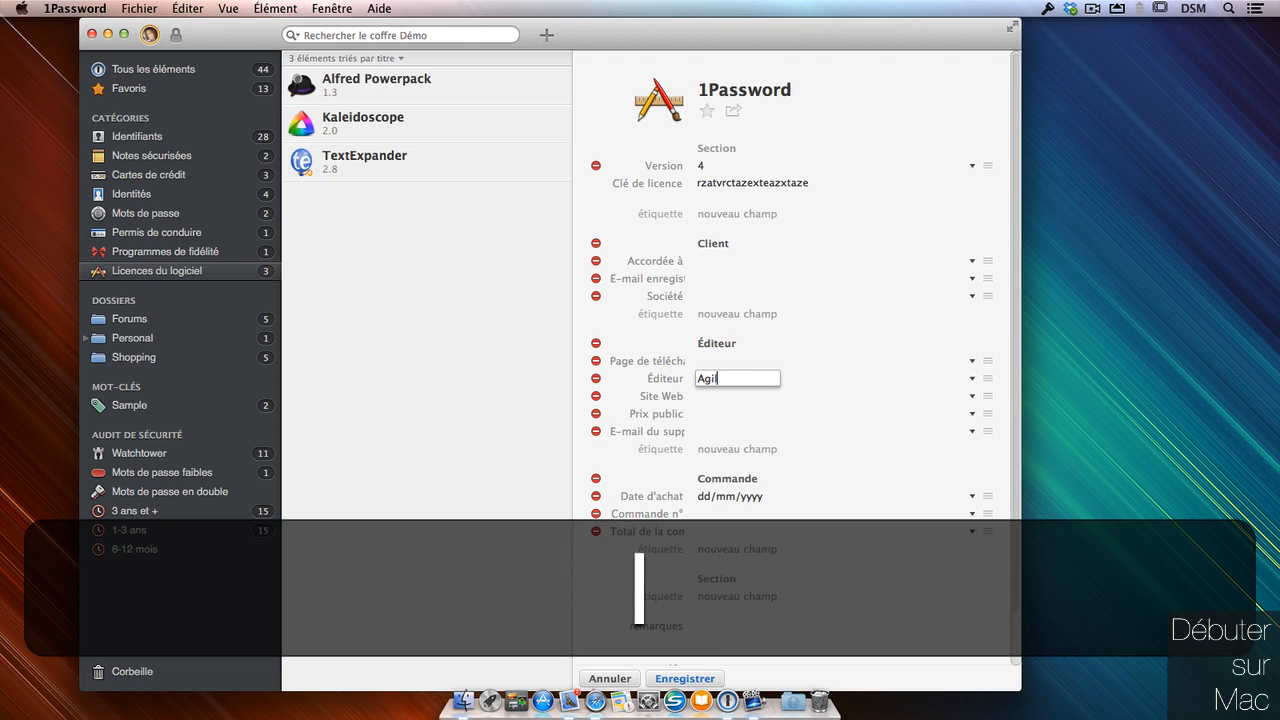
text(ebits)
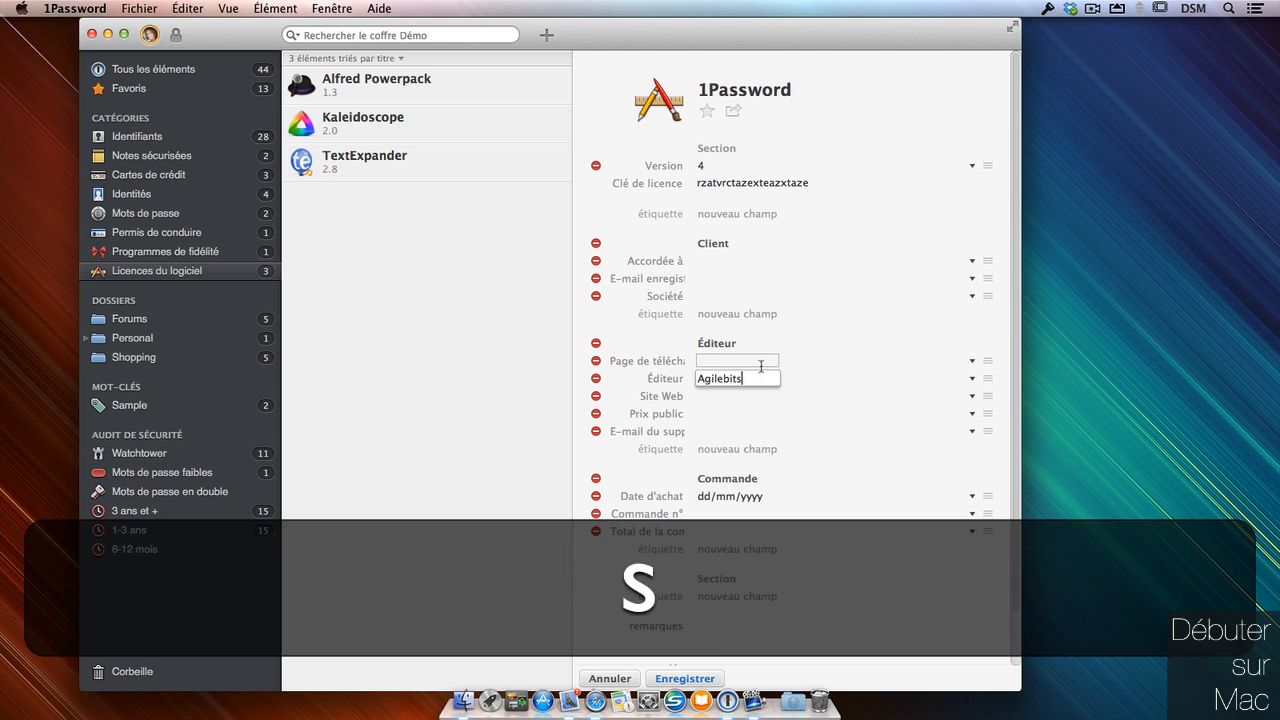
click(738, 395)
click(706, 413)
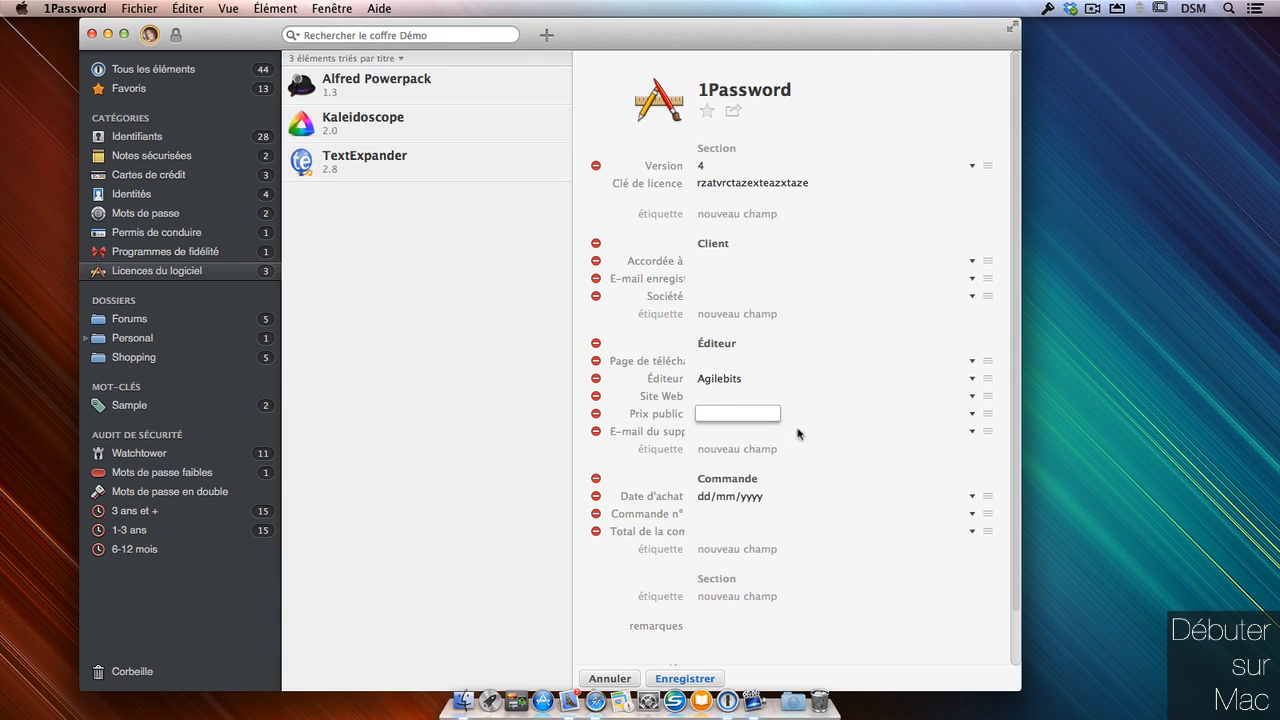
drag(1024, 443, 1066, 429)
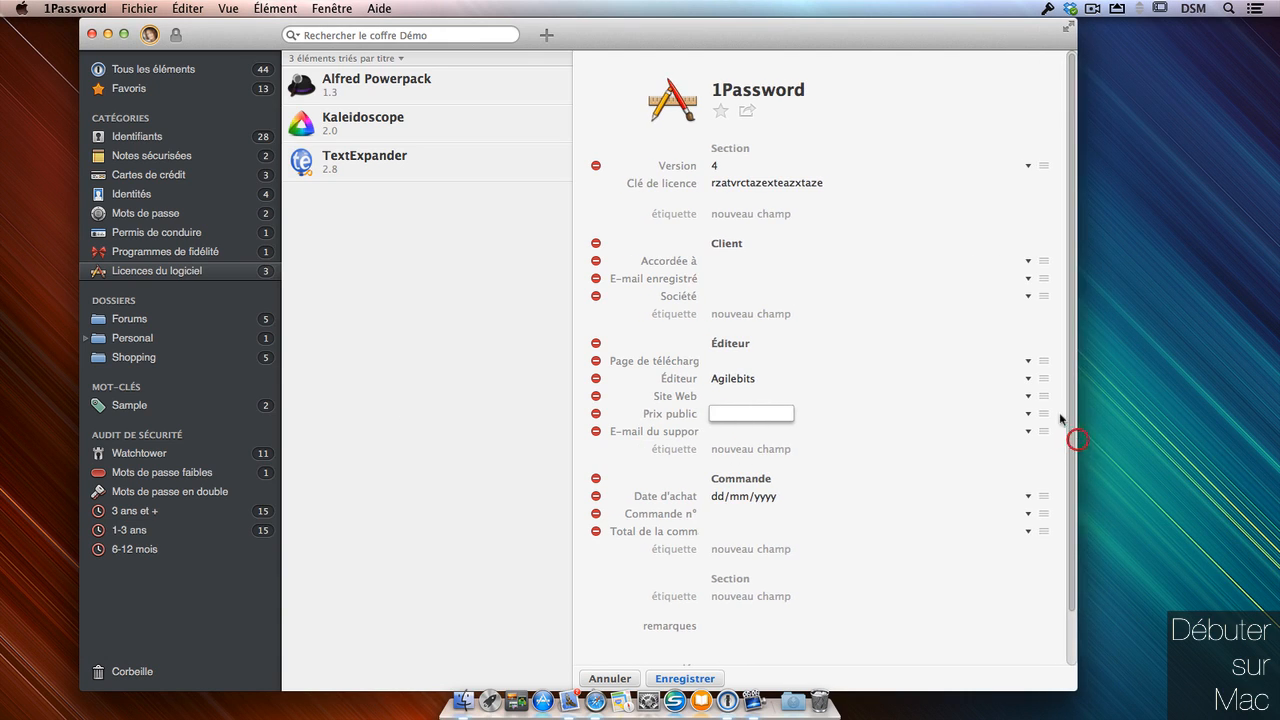
click(685, 678)
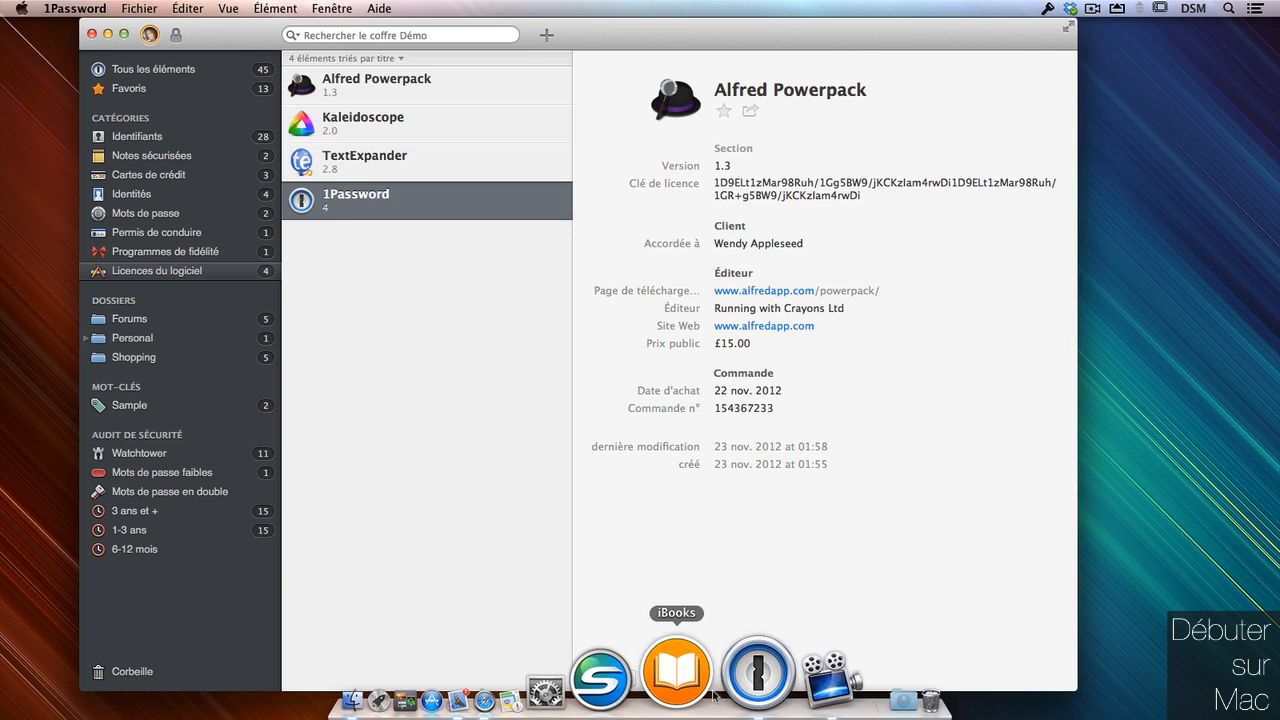
Check the newly saved 1Password licence, then bring up the TextExpander 2.8 licence details.
click(308, 207)
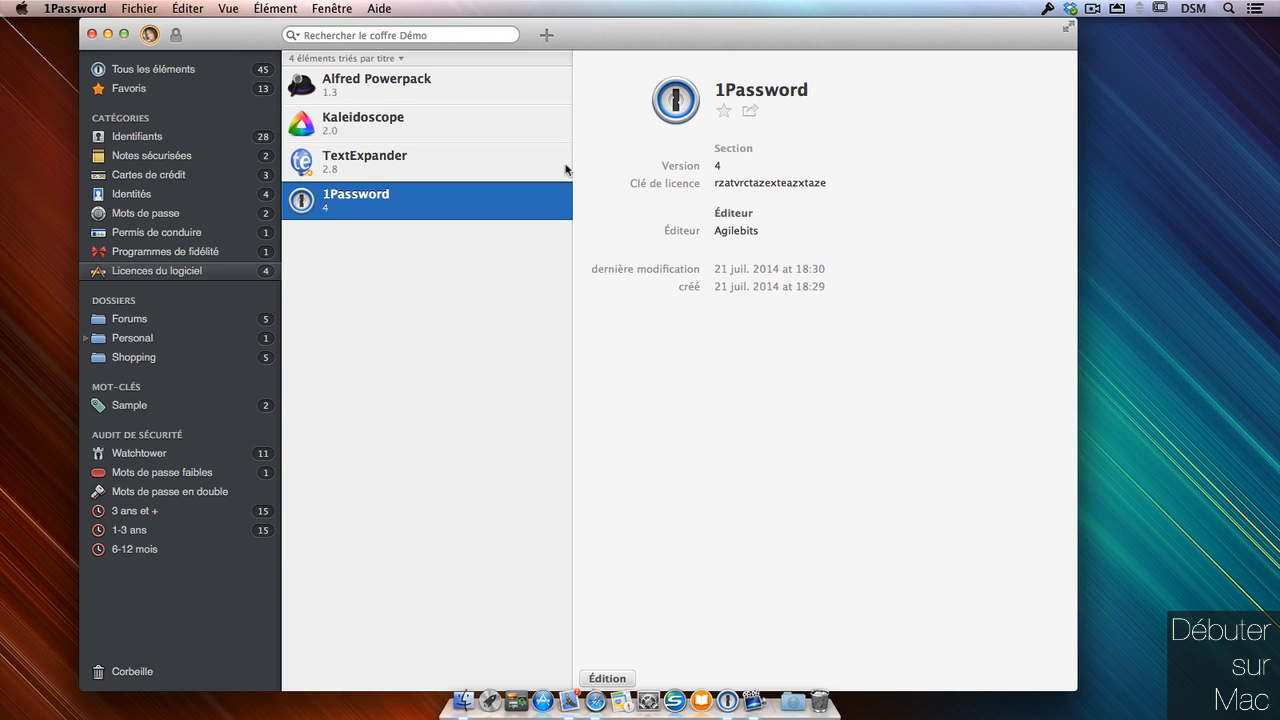
click(665, 118)
click(499, 160)
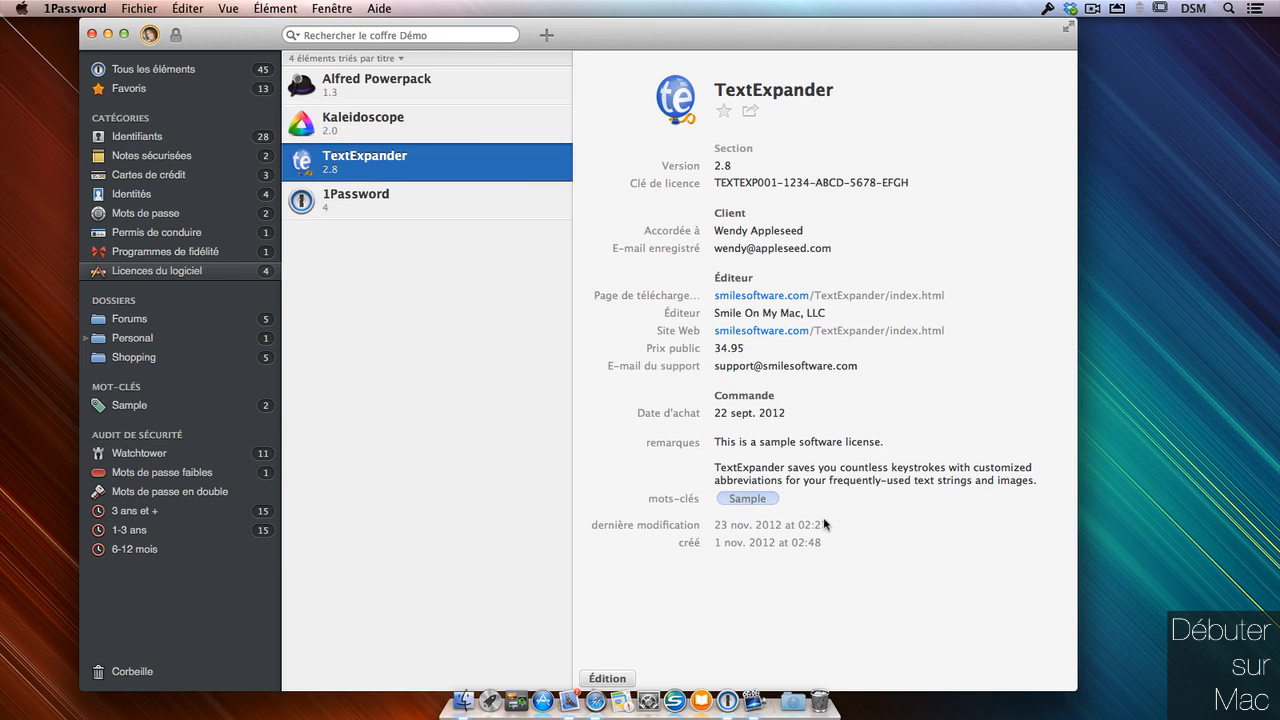
Copy the TextExpander licence key from its Clé de licence field.
click(938, 182)
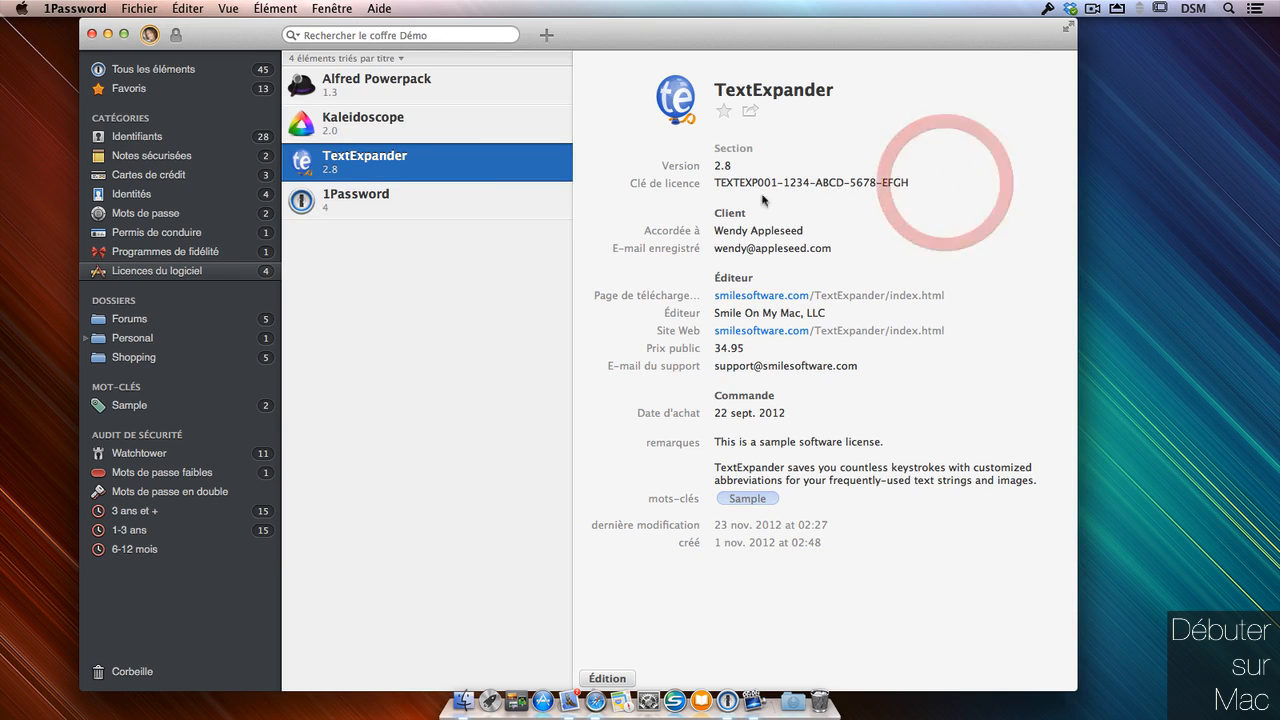
click(935, 180)
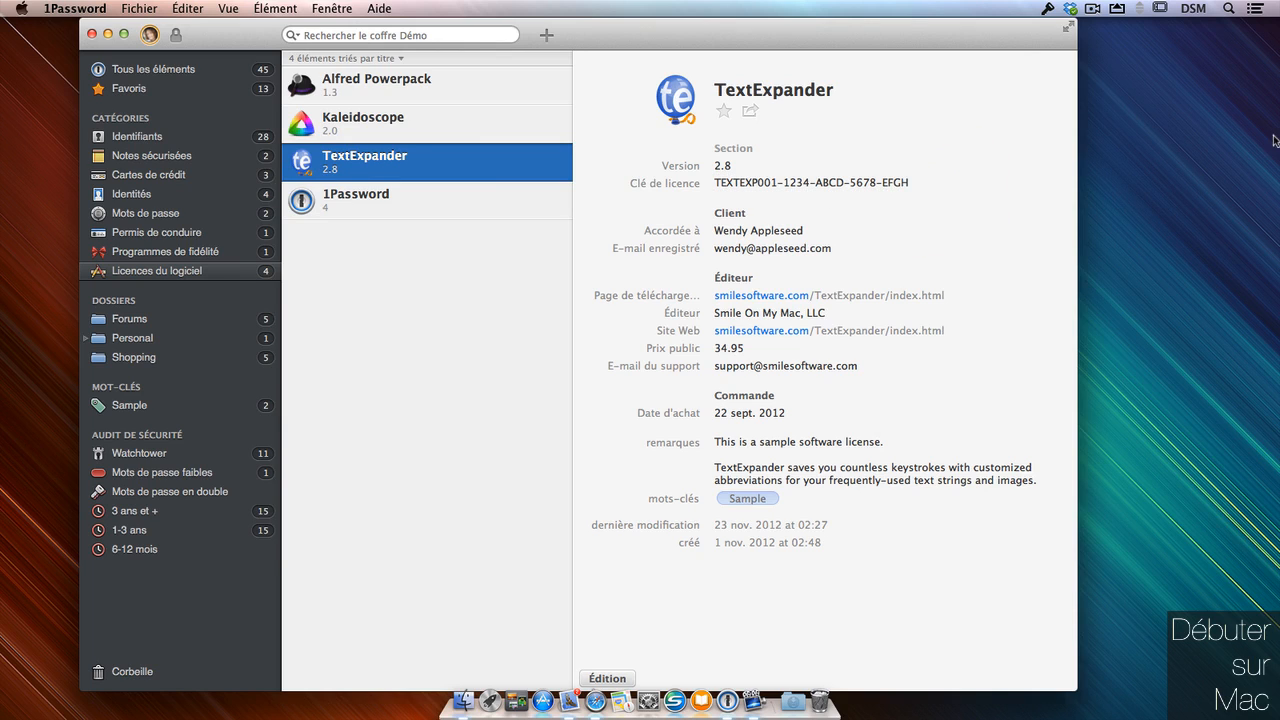
mouse_move(741, 241)
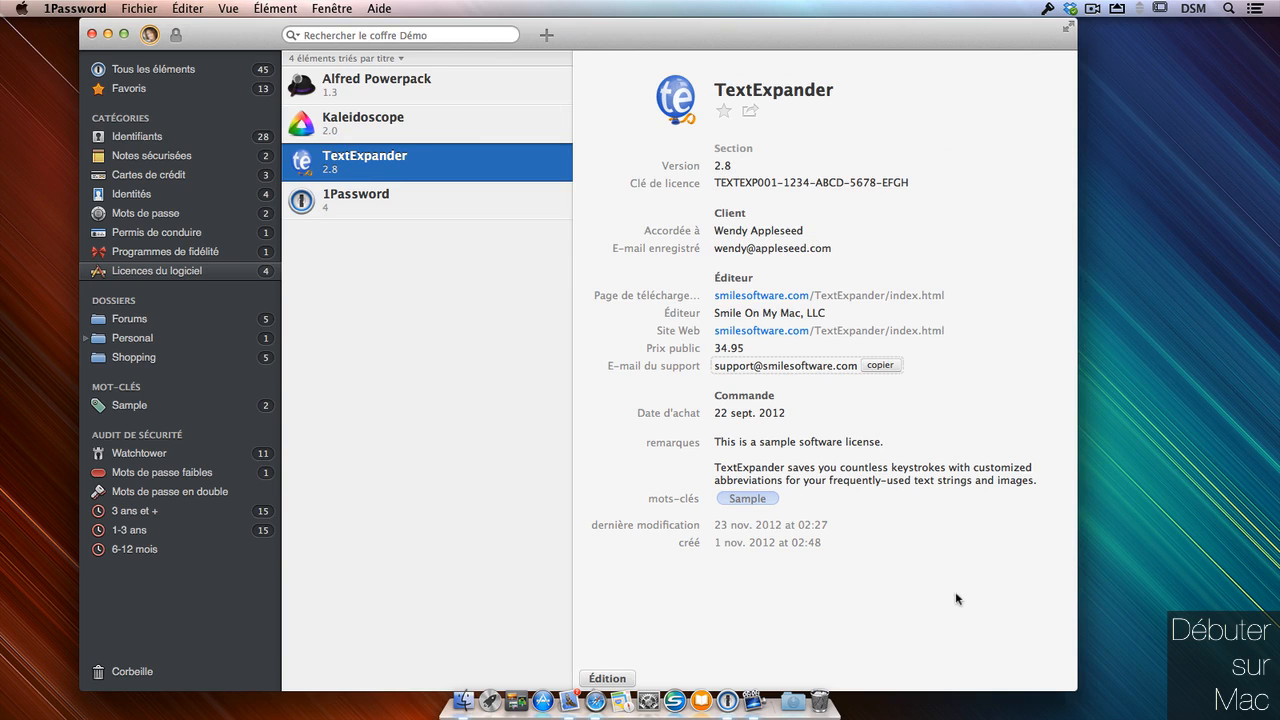
mouse_move(943, 299)
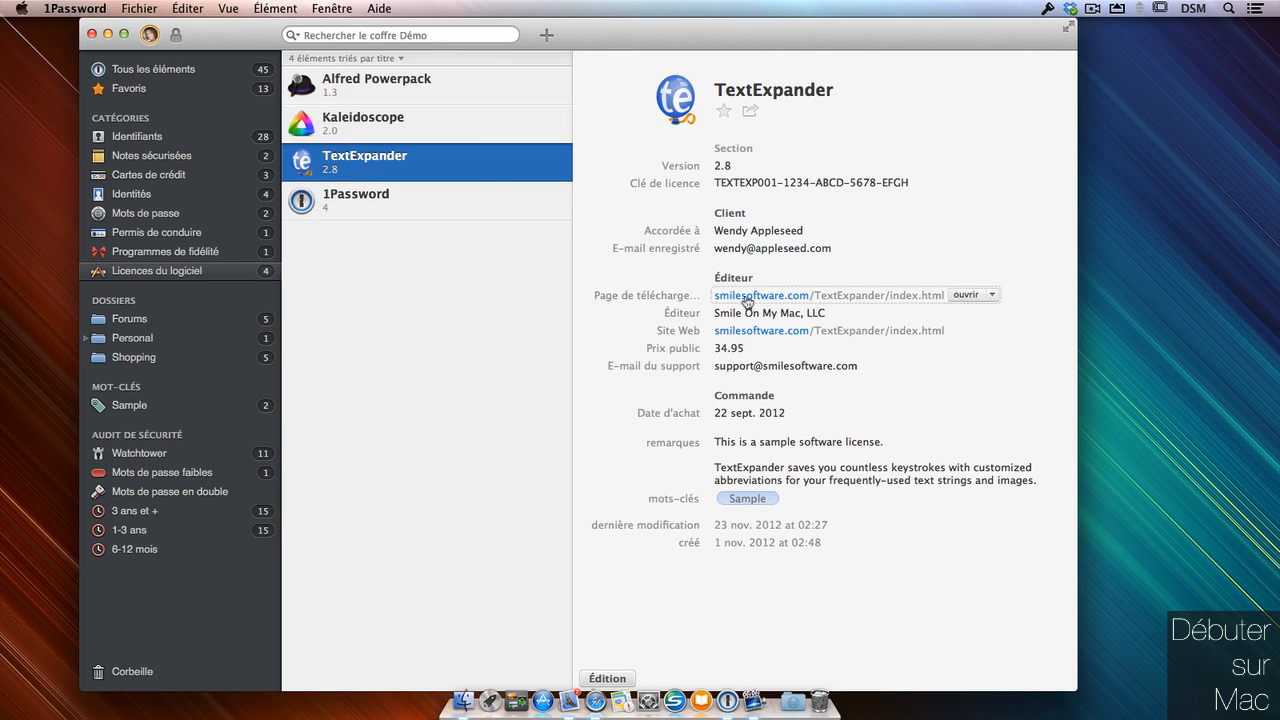
mouse_move(773, 228)
click(698, 313)
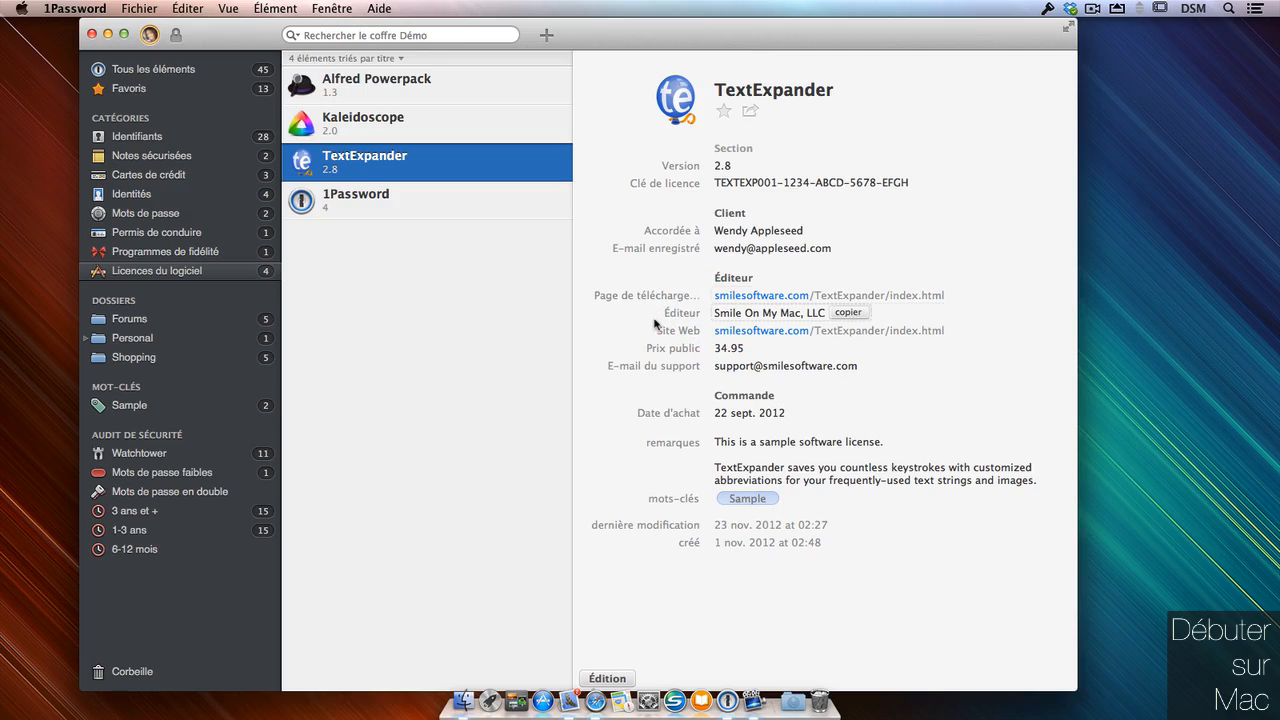